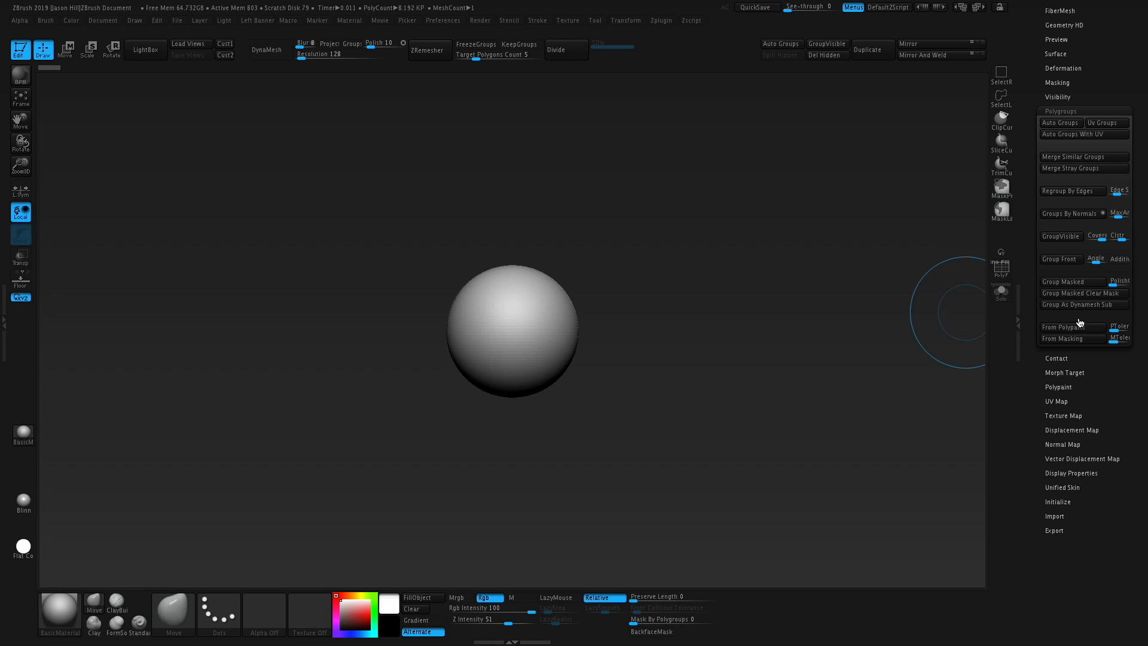
# - Turn on the polyframe display for the sphere and show the FiberMesh settings of the Move brush
pyautogui.click(1001, 269)
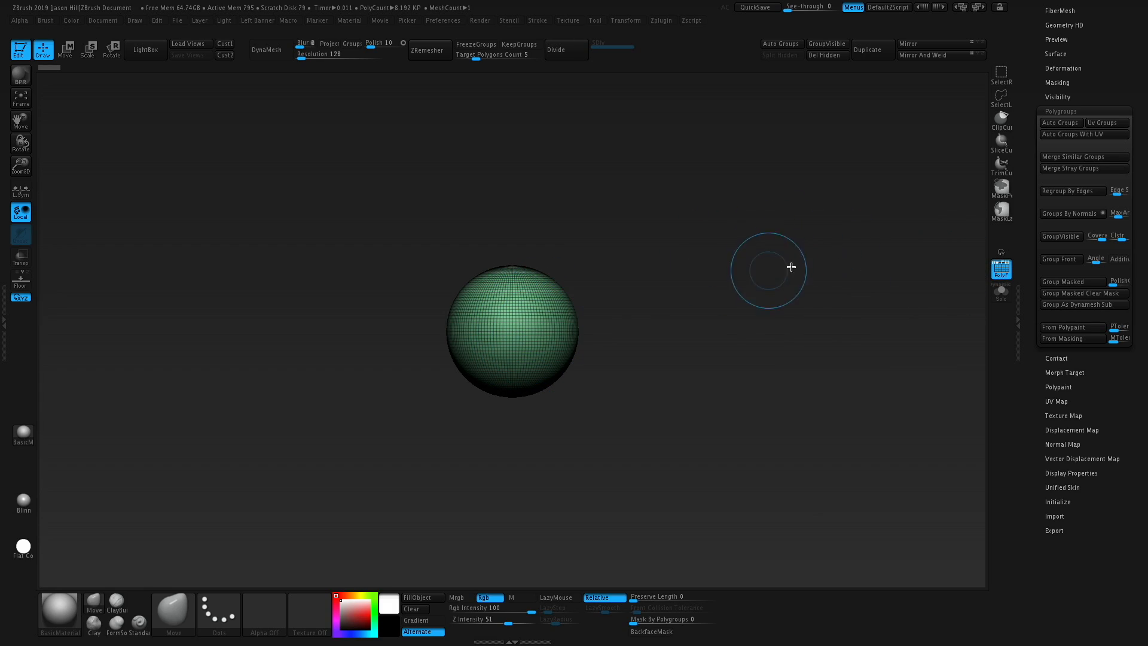
pyautogui.click(999, 267)
pyautogui.click(999, 266)
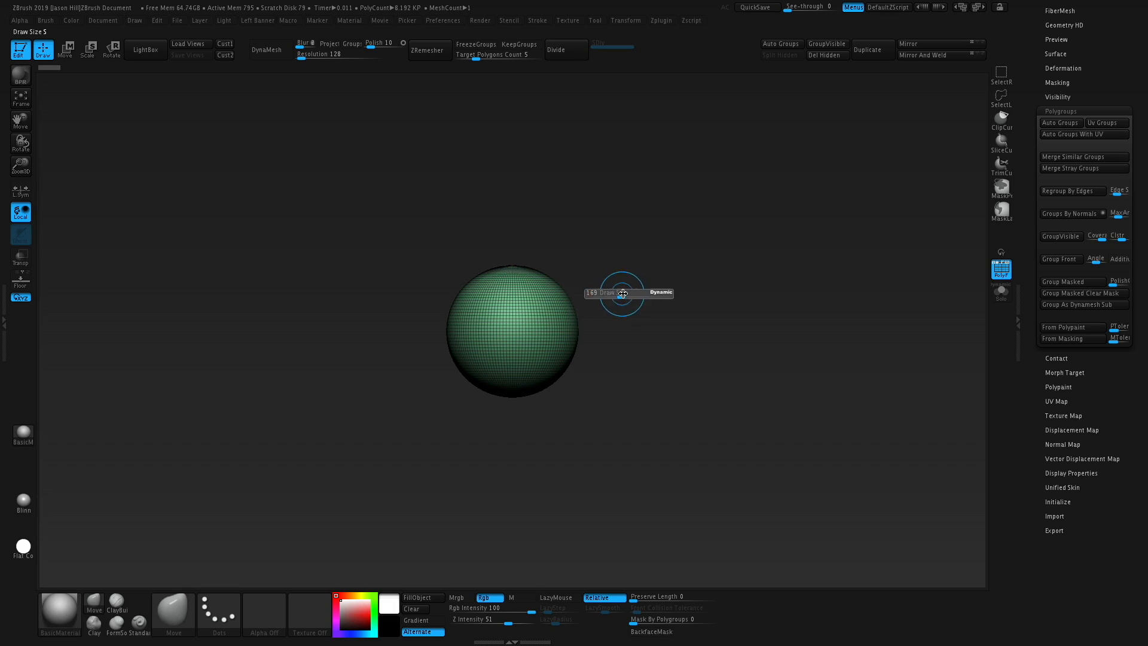
pyautogui.keyDown('alt'); pyautogui.moveTo(660, 255); pyautogui.dragTo(668, 303); pyautogui.keyUp('alt')
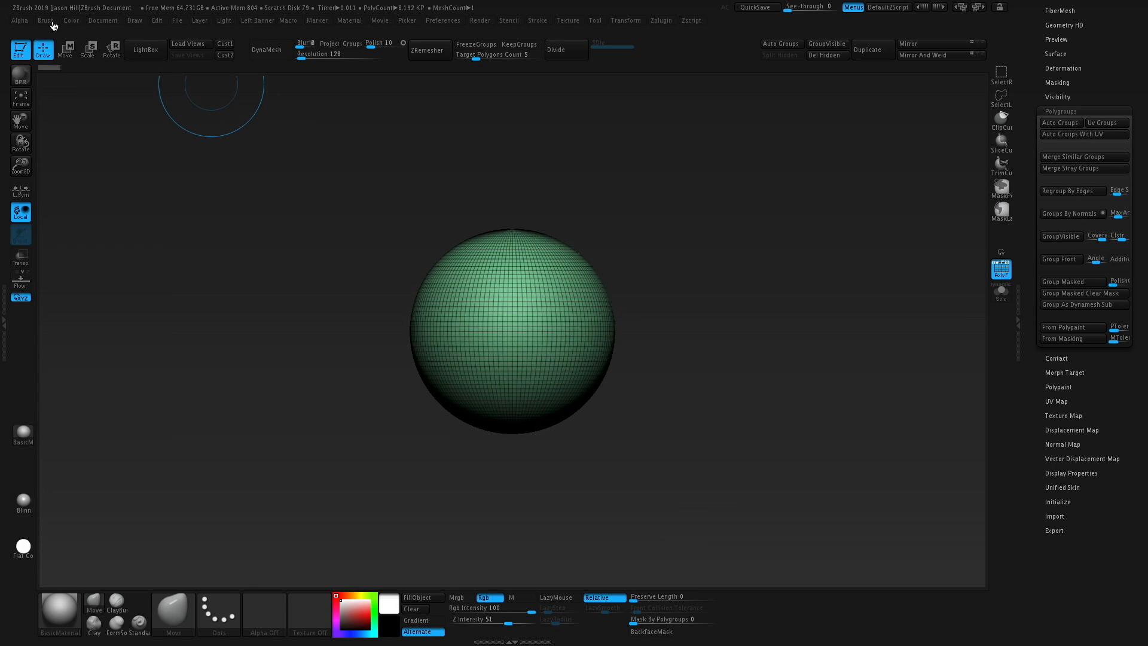
pyautogui.click(49, 21)
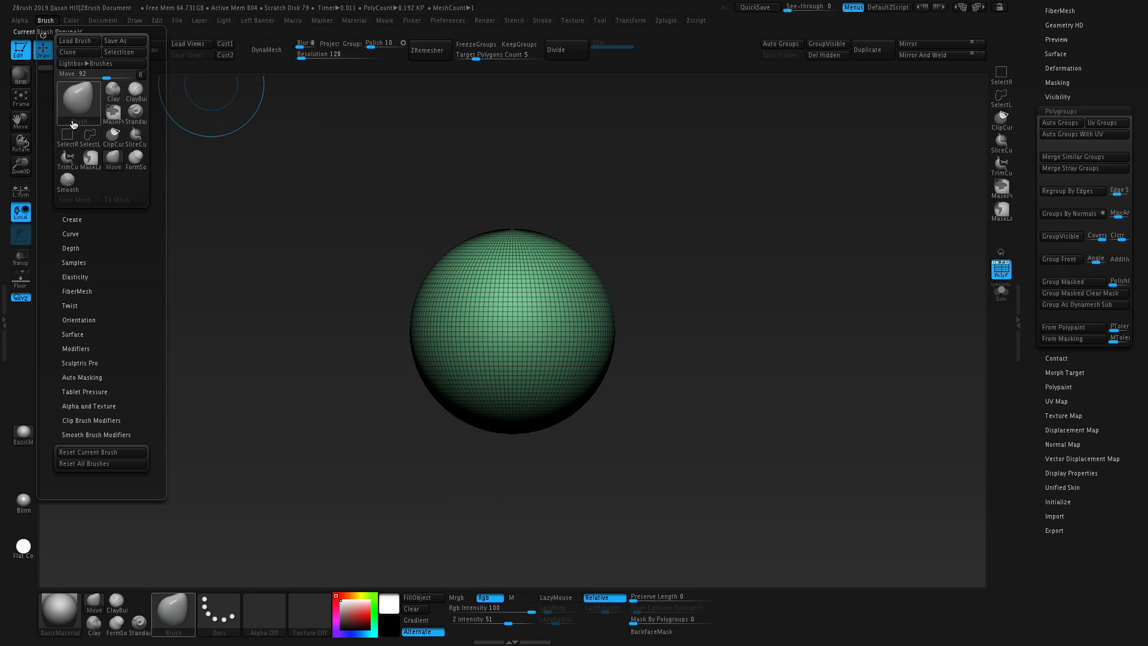
pyautogui.click(108, 291)
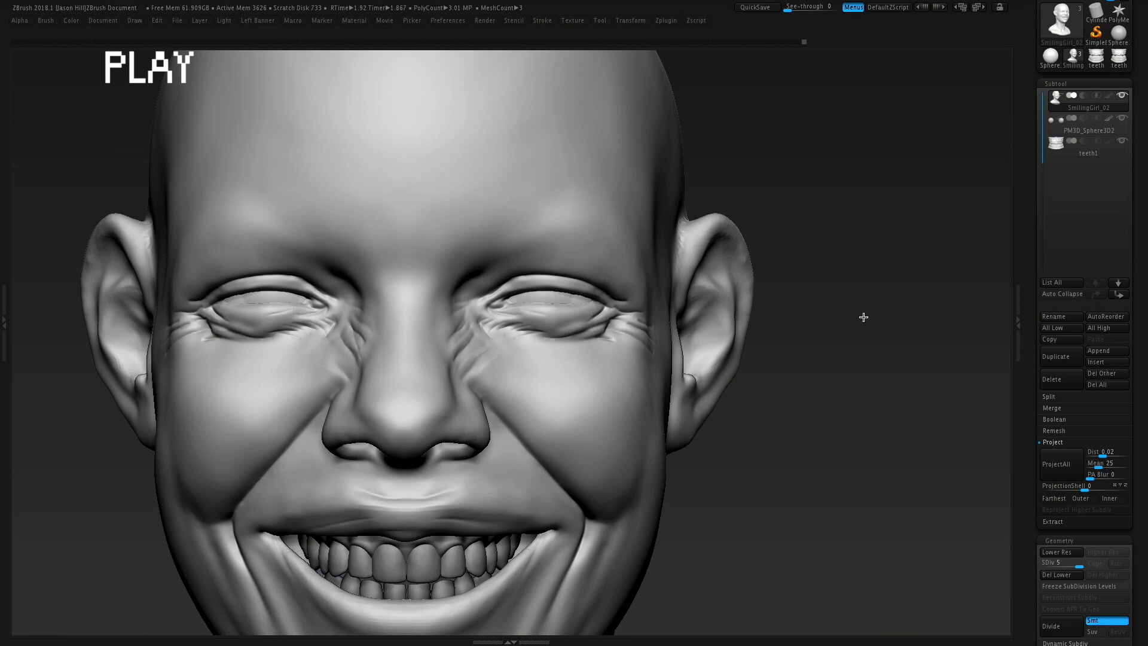
# - Paint a symmetrical mask in the shape of both eyebrows on the SmilingGirl_02 head
pyautogui.moveTo(494, 238); pyautogui.dragTo(503, 238)
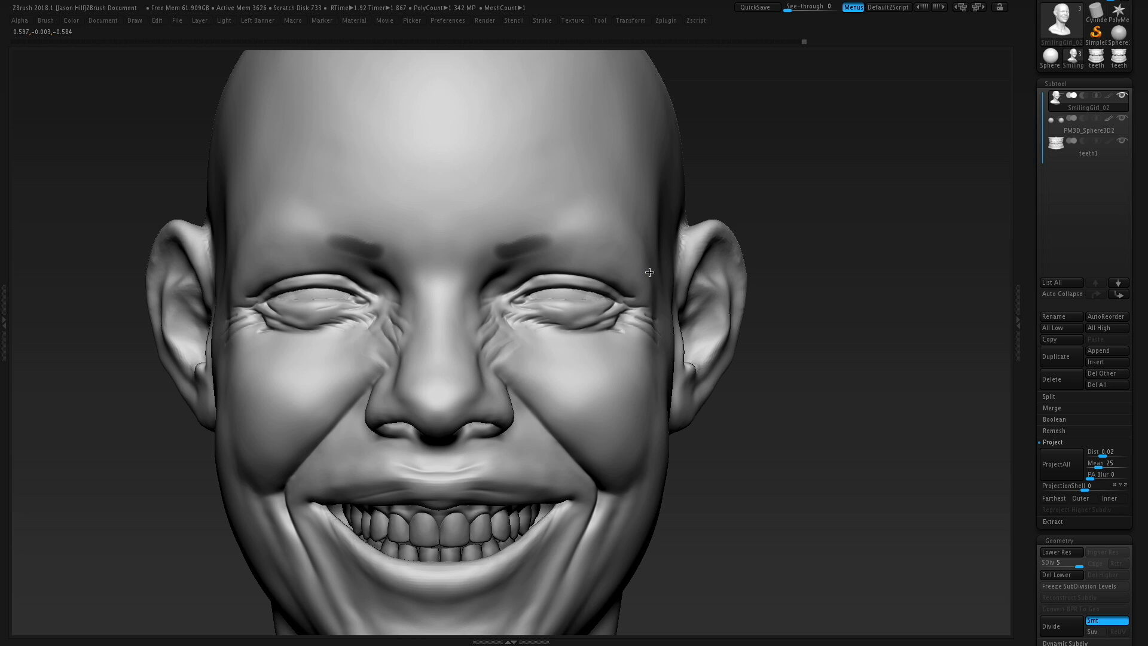
pyautogui.moveTo(633, 241); pyautogui.dragTo(556, 235)
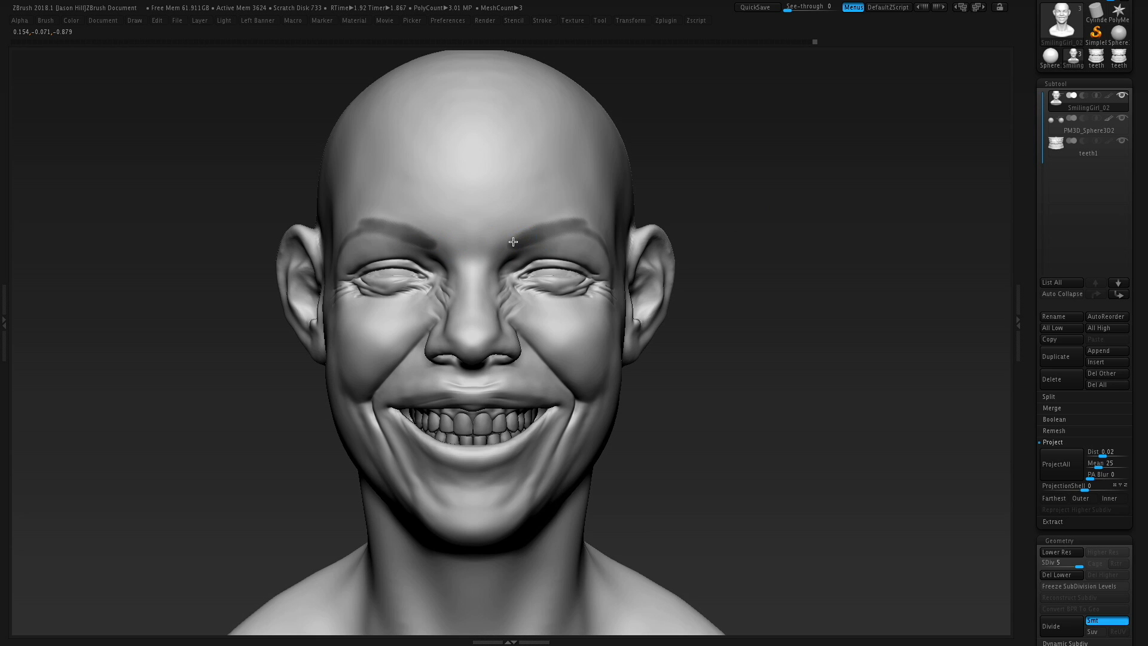
pyautogui.moveTo(760, 221)
pyautogui.keyDown('alt'); pyautogui.mouseDown()
pyautogui.moveTo(810, 308)
pyautogui.moveTo(831, 317)
pyautogui.moveTo(810, 314)
pyautogui.mouseUp(); pyautogui.keyUp('alt')
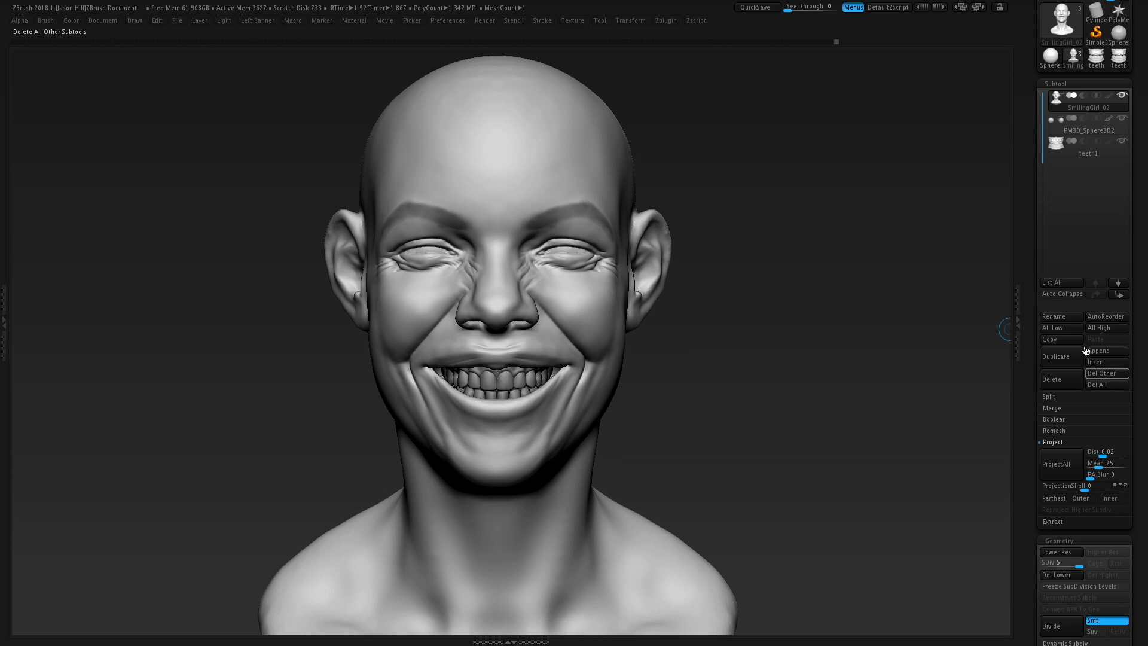
# - Load the FiberMesh preset Fibermesh_FacialHairBase.ZFP from the Zbrush resources folder onto the masked eyebrows
pyautogui.click(1061, 84)
pyautogui.click(1068, 97)
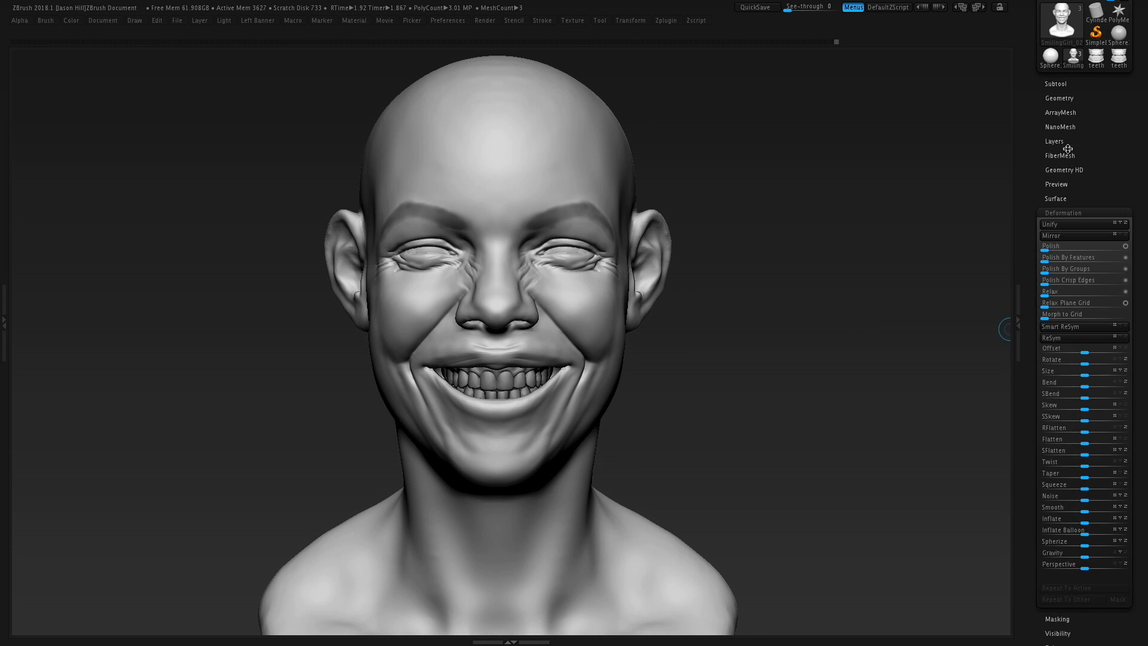
pyautogui.click(1064, 213)
pyautogui.click(1059, 156)
pyautogui.click(1062, 177)
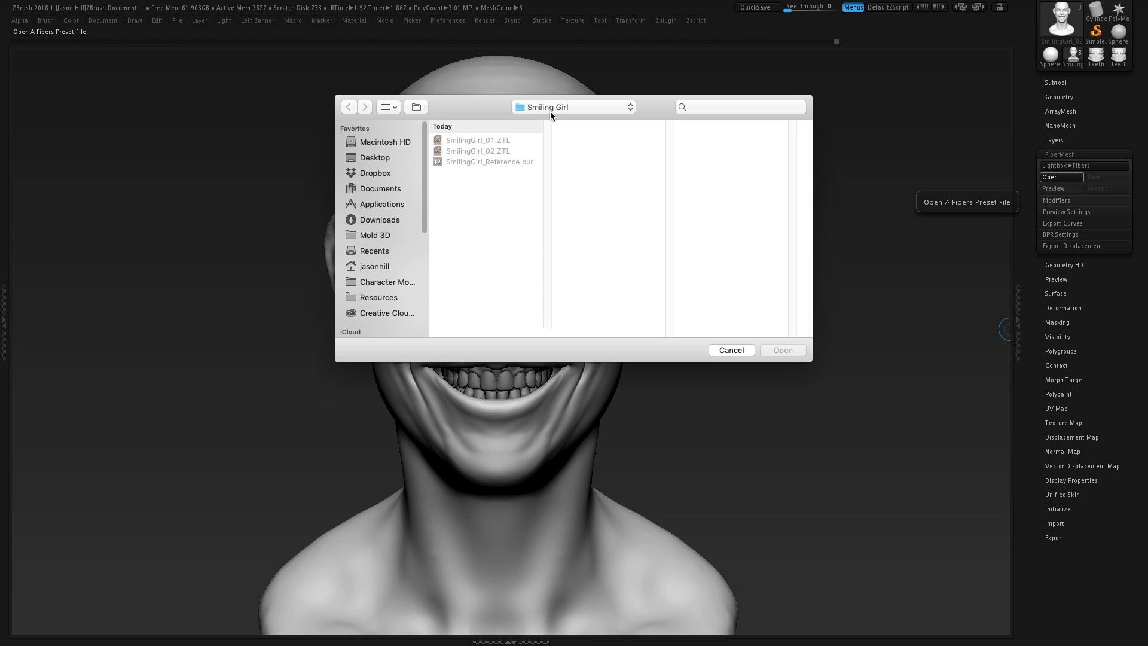
pyautogui.click(383, 297)
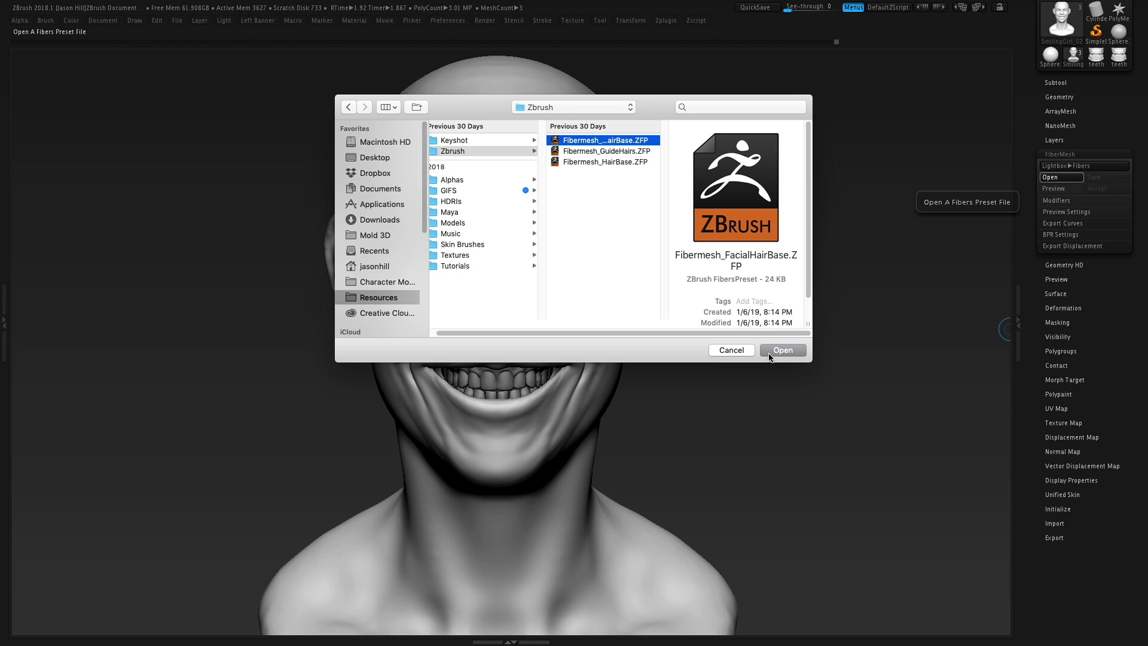
pyautogui.moveTo(775, 294); pyautogui.dragTo(820, 339)
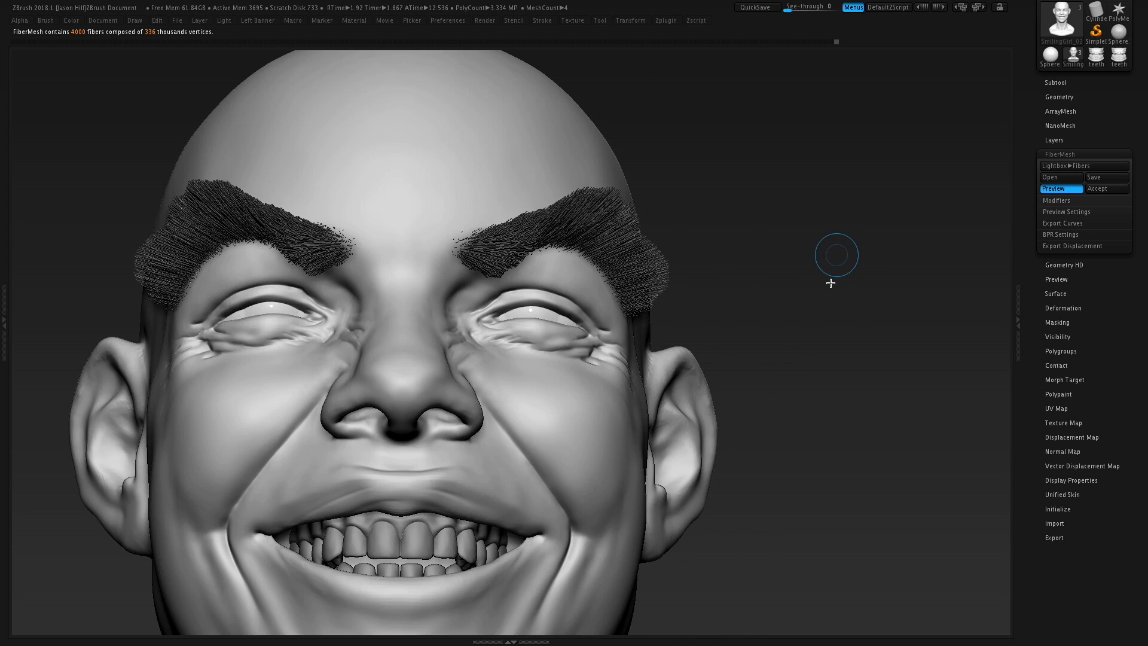
# - Show the FiberMesh modifiers and reduce the eyebrows' MaxFibers to 2
pyautogui.moveTo(831, 283); pyautogui.dragTo(865, 224)
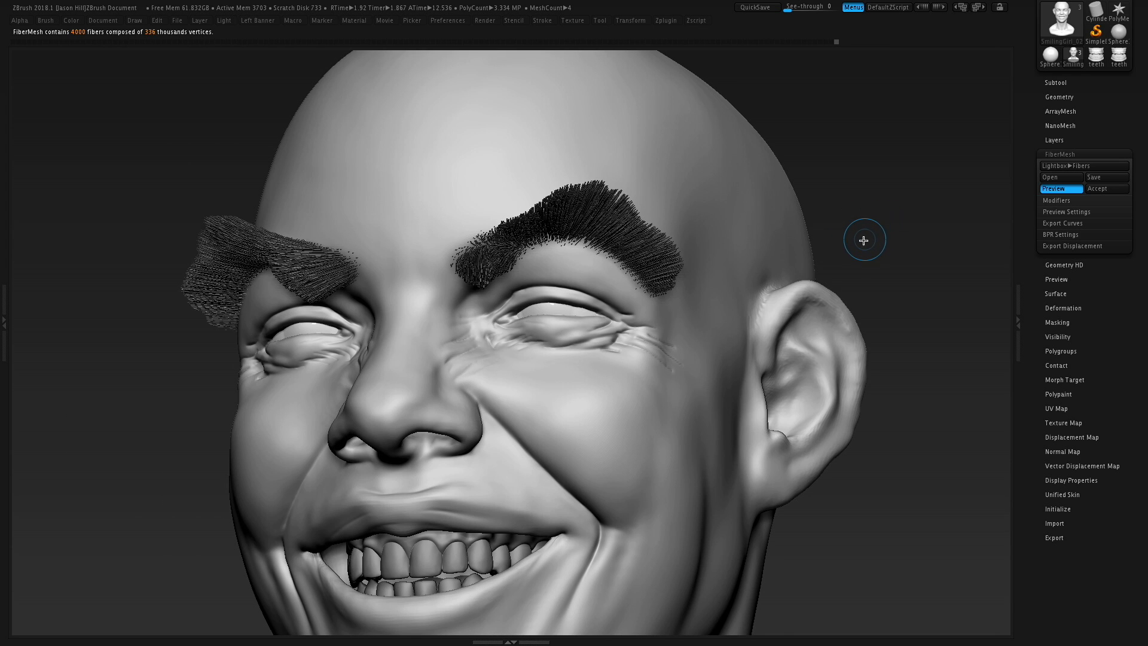
pyautogui.moveTo(860, 246); pyautogui.dragTo(1009, 176)
pyautogui.click(1057, 200)
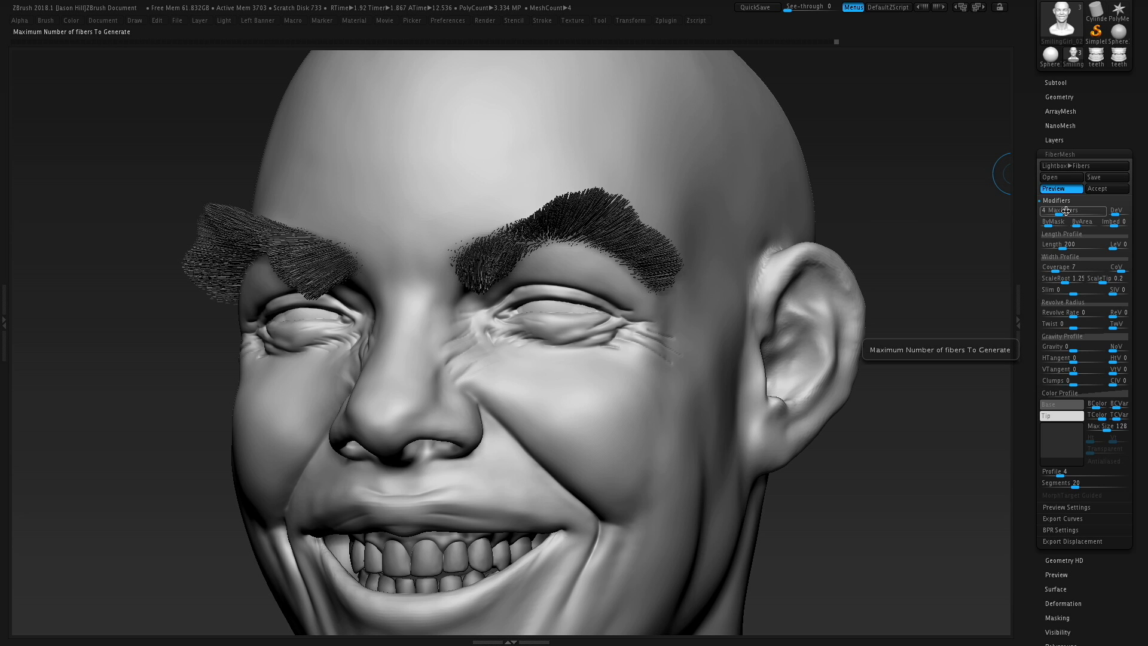
pyautogui.click(1067, 211)
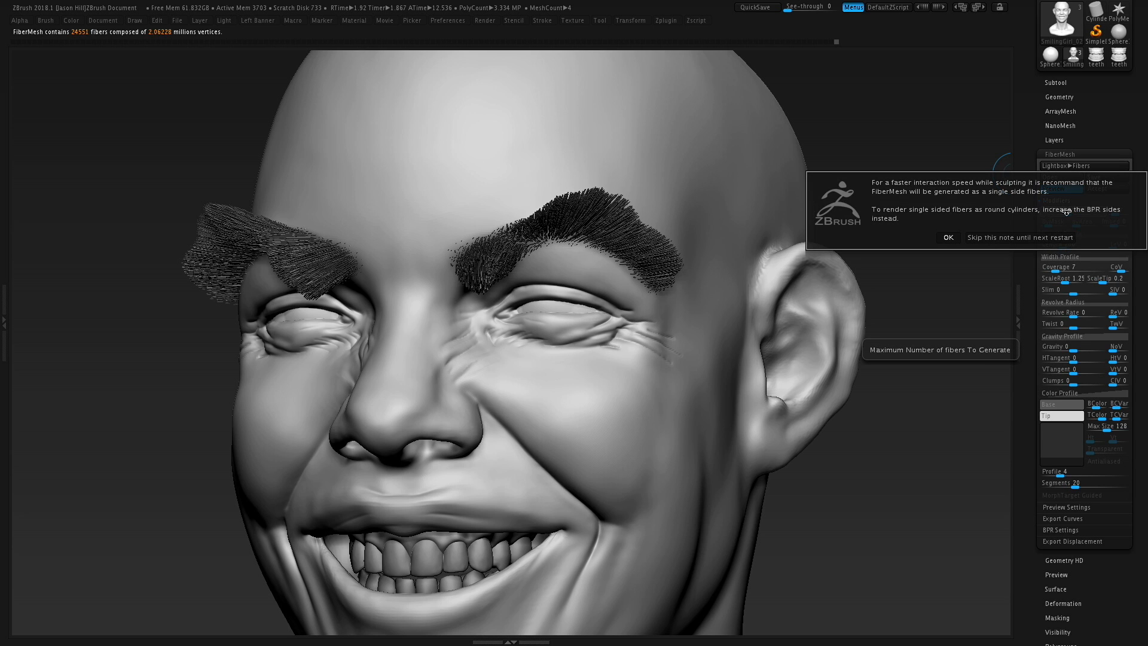
pyautogui.click(948, 238)
pyautogui.write('2')
pyautogui.press('Return')
pyautogui.moveTo(903, 227)
pyautogui.mouseDown()
pyautogui.moveTo(884, 200)
pyautogui.moveTo(898, 218)
pyautogui.mouseUp()
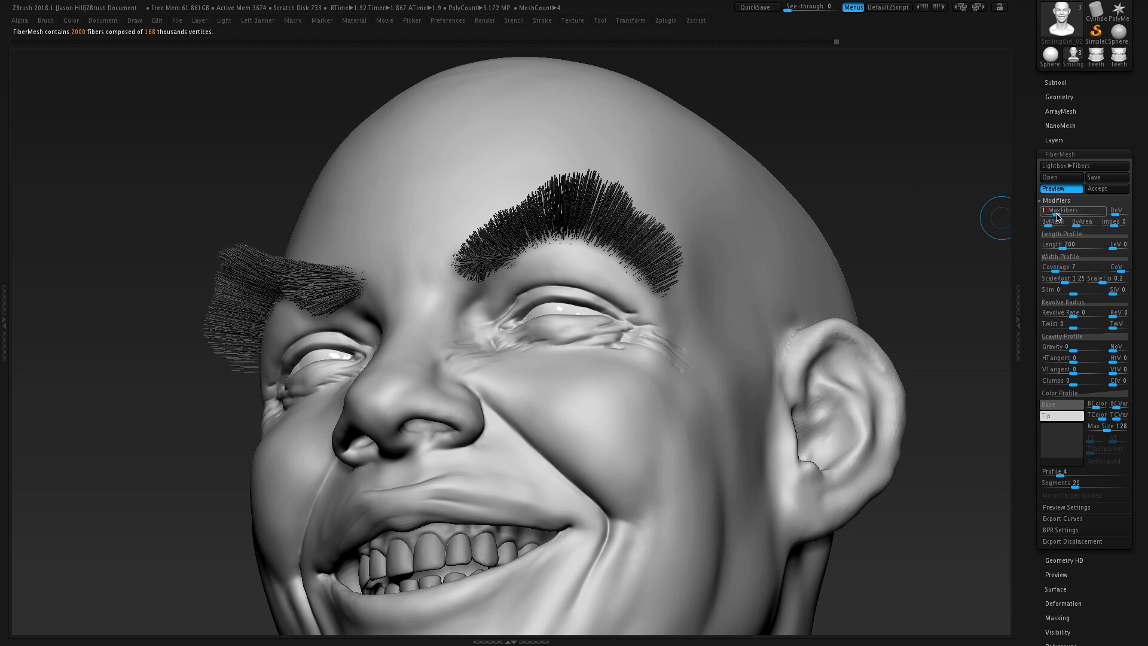
# - Reduce the eyebrows' MaxFibers to 1
pyautogui.write('1')
pyautogui.press('Return')
pyautogui.moveTo(883, 172); pyautogui.dragTo(882, 230)
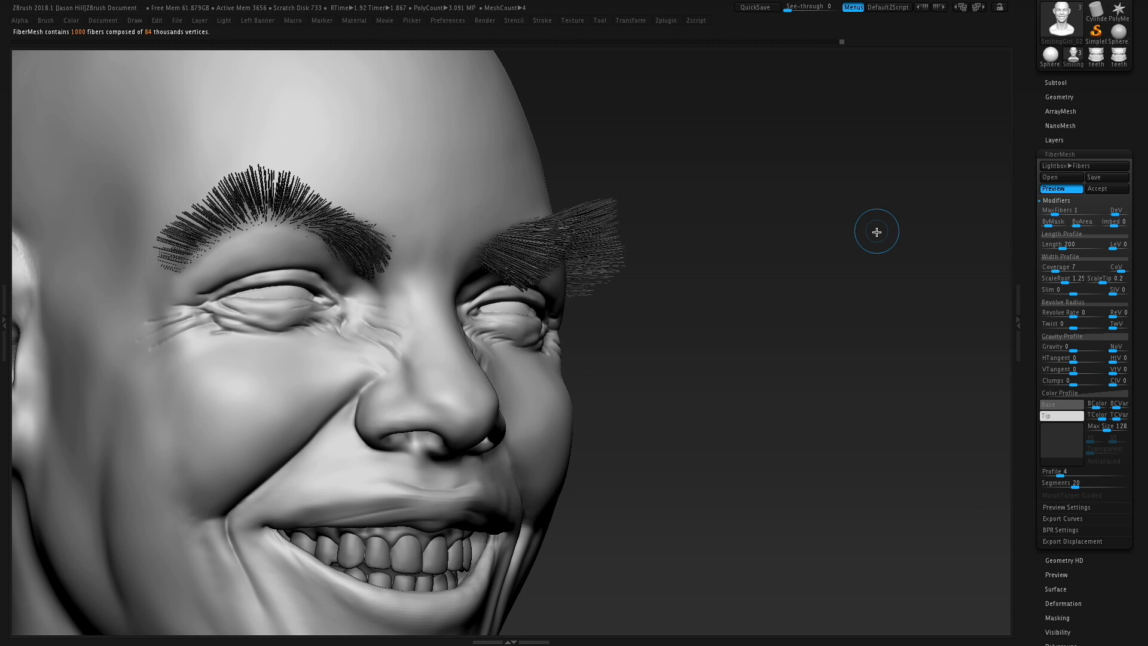
# - Set the eyebrows' MaxFibers to 1.5
pyautogui.moveTo(1054, 211); pyautogui.dragTo(1057, 214)
pyautogui.write('1')
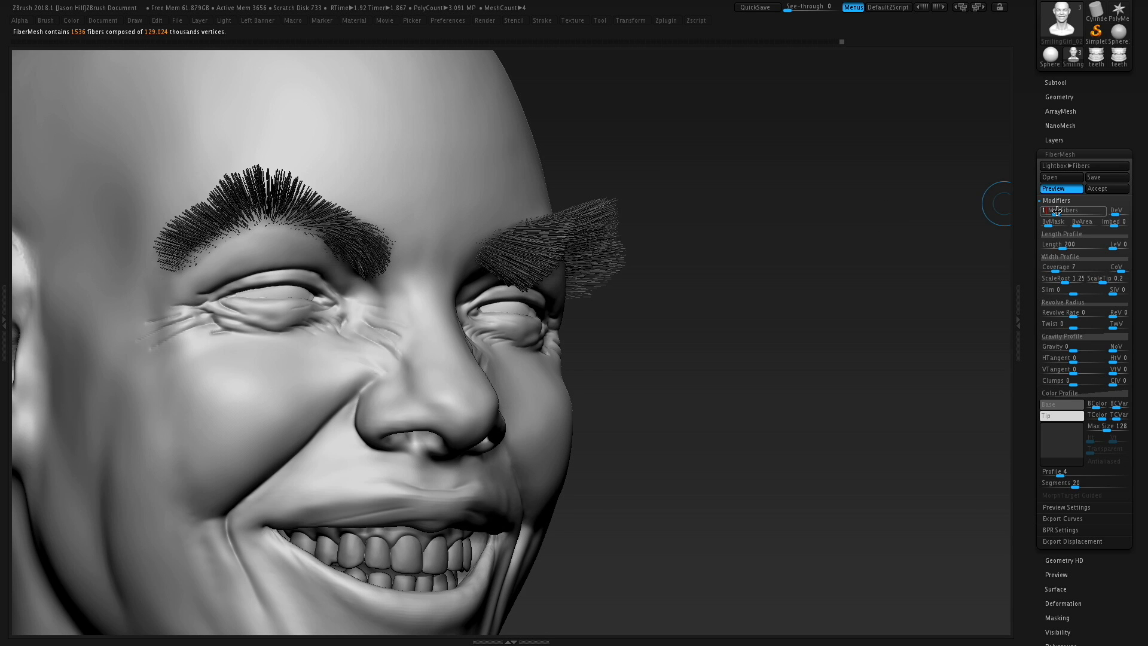
pyautogui.write('.5')
pyautogui.press('Return')
pyautogui.keyDown('shift'); pyautogui.moveTo(915, 281); pyautogui.dragTo(750, 292); pyautogui.keyUp('shift')
pyautogui.moveTo(866, 292); pyautogui.dragTo(951, 268)
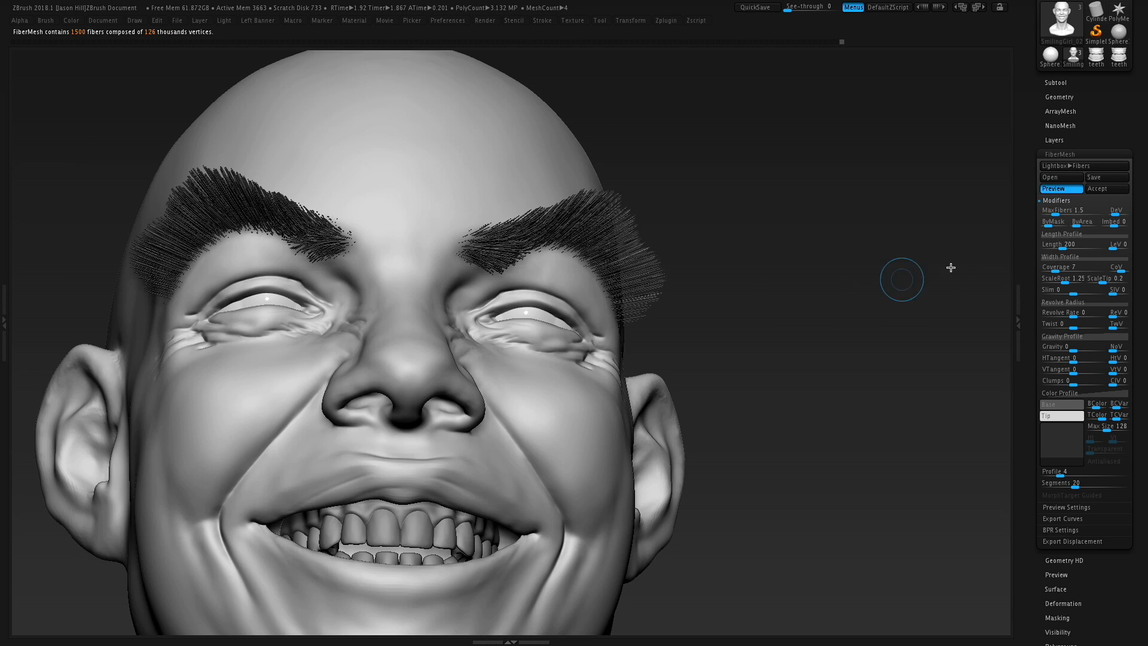
# - Shorten the eyebrow fibers to a Length of about 62.7 and accept them as a new subtool
pyautogui.click(1056, 249)
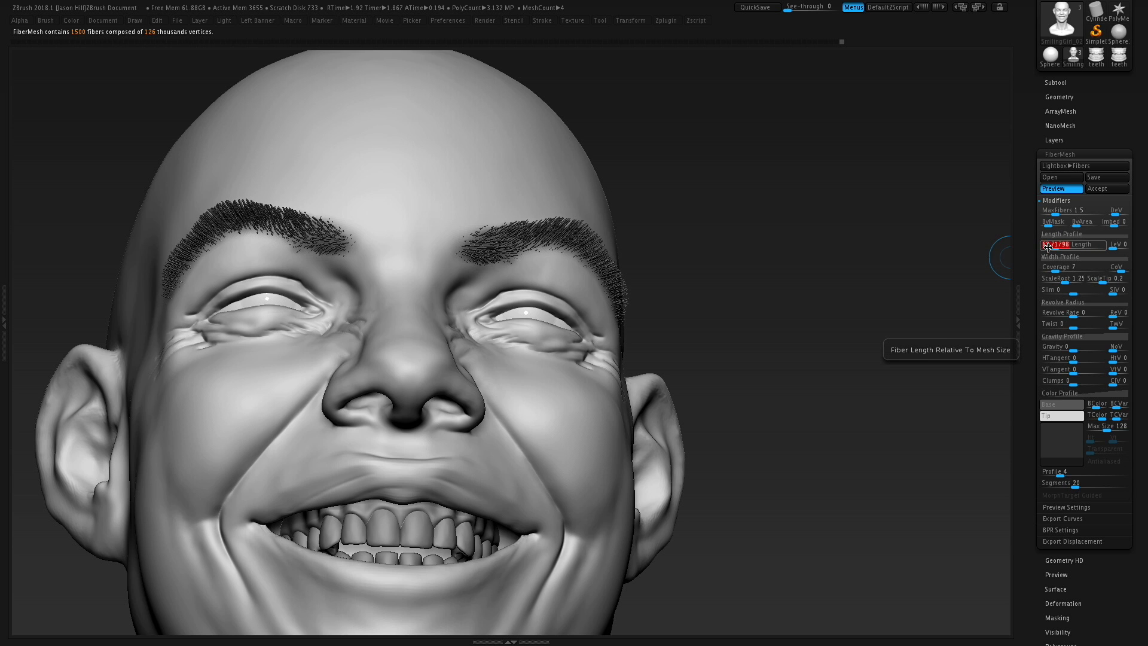
pyautogui.keyDown('shift'); pyautogui.moveTo(804, 243); pyautogui.dragTo(807, 251); pyautogui.keyUp('shift')
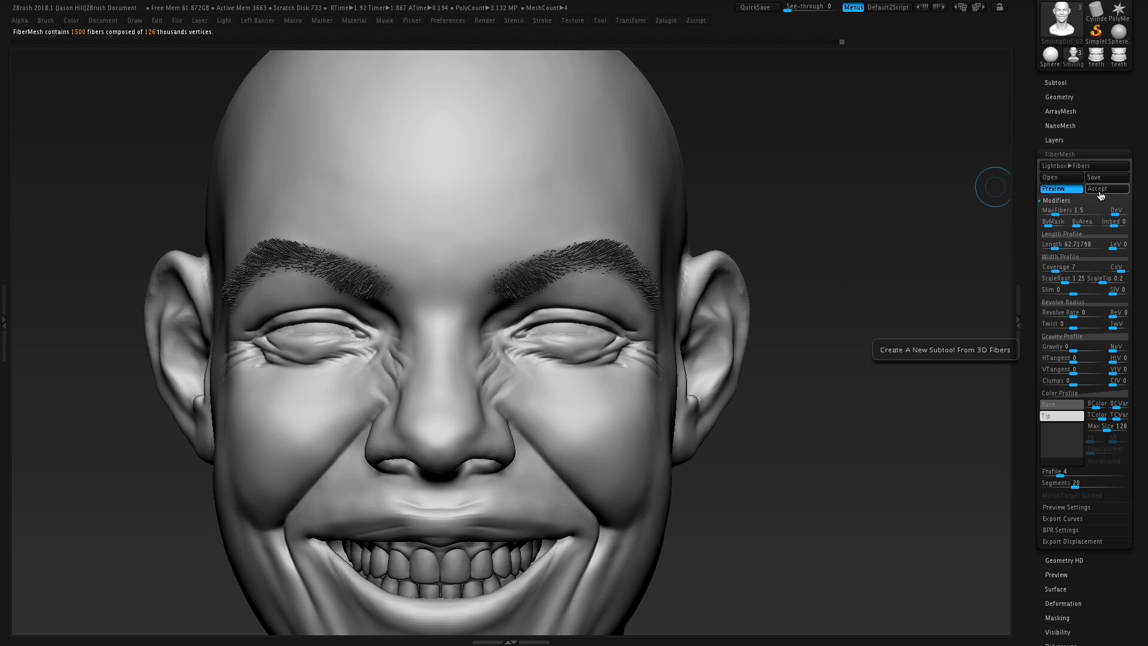
pyautogui.click(1102, 192)
pyautogui.click(941, 217)
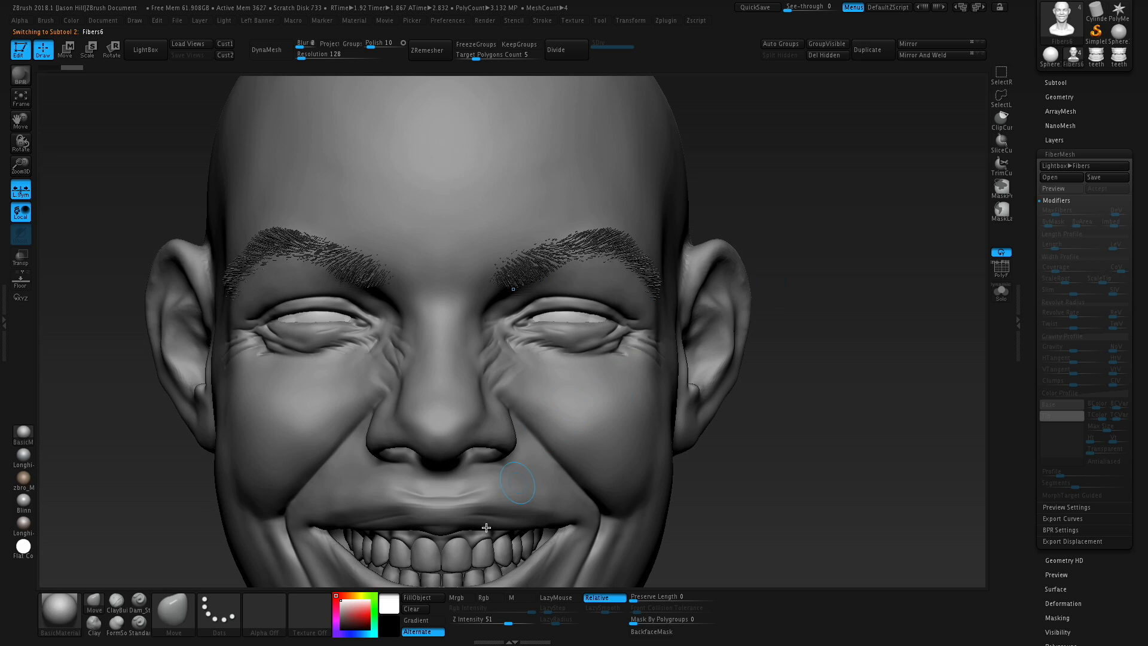
# - Set the Move brush's Preserve Length to 100 and show its FiberMesh settings
pyautogui.moveTo(670, 595); pyautogui.dragTo(708, 596)
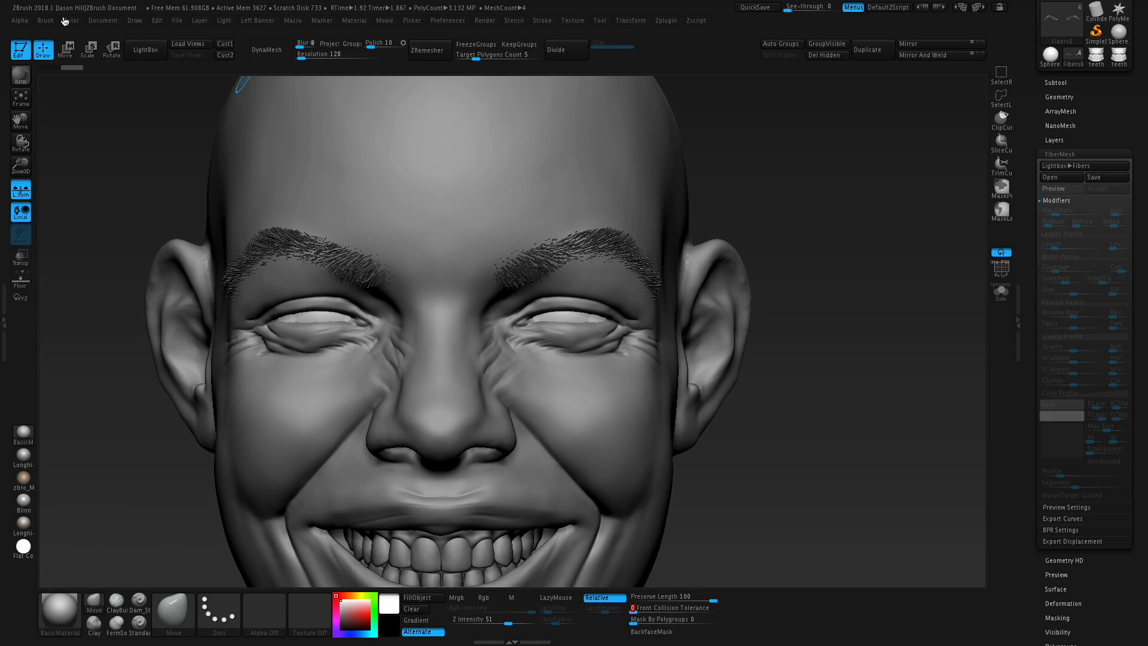
pyautogui.click(53, 22)
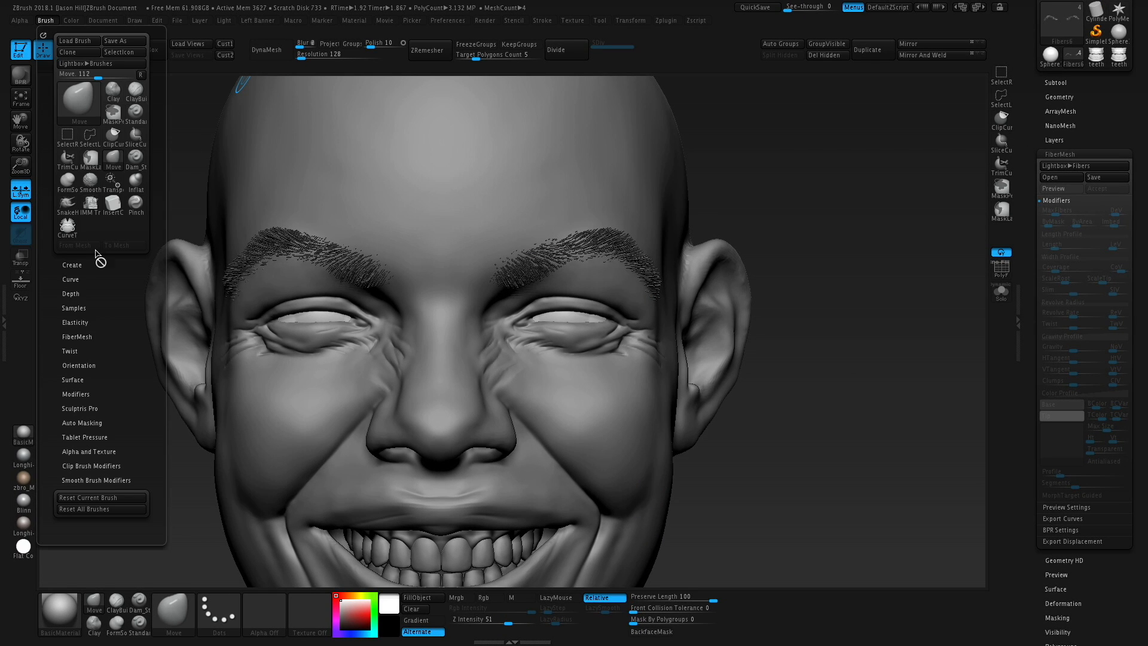
pyautogui.click(90, 337)
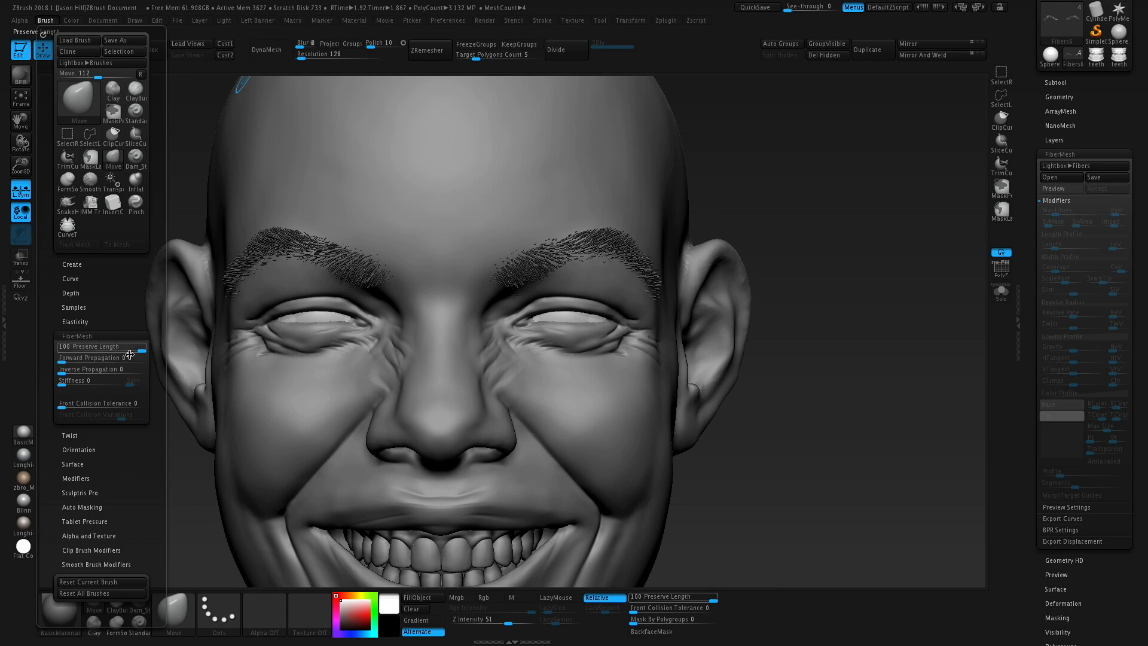
# - Comb the eyebrow hairs outward along the brow line with the Move brush, working from several angles
pyautogui.moveTo(873, 218)
pyautogui.mouseDown()
pyautogui.moveTo(401, 239)
pyautogui.moveTo(419, 254)
pyautogui.moveTo(422, 283)
pyautogui.moveTo(414, 233)
pyautogui.mouseUp()
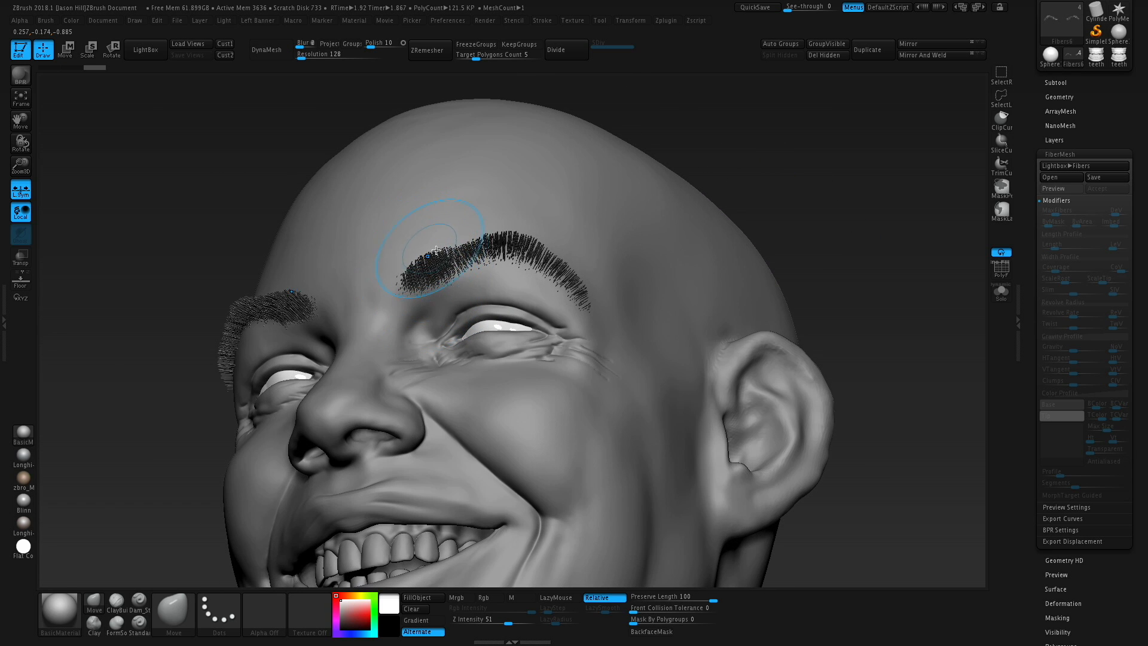
pyautogui.moveTo(436, 250); pyautogui.dragTo(508, 256, button='right')
pyautogui.moveTo(426, 264); pyautogui.dragTo(466, 225)
pyautogui.moveTo(486, 235); pyautogui.dragTo(617, 210, button='right')
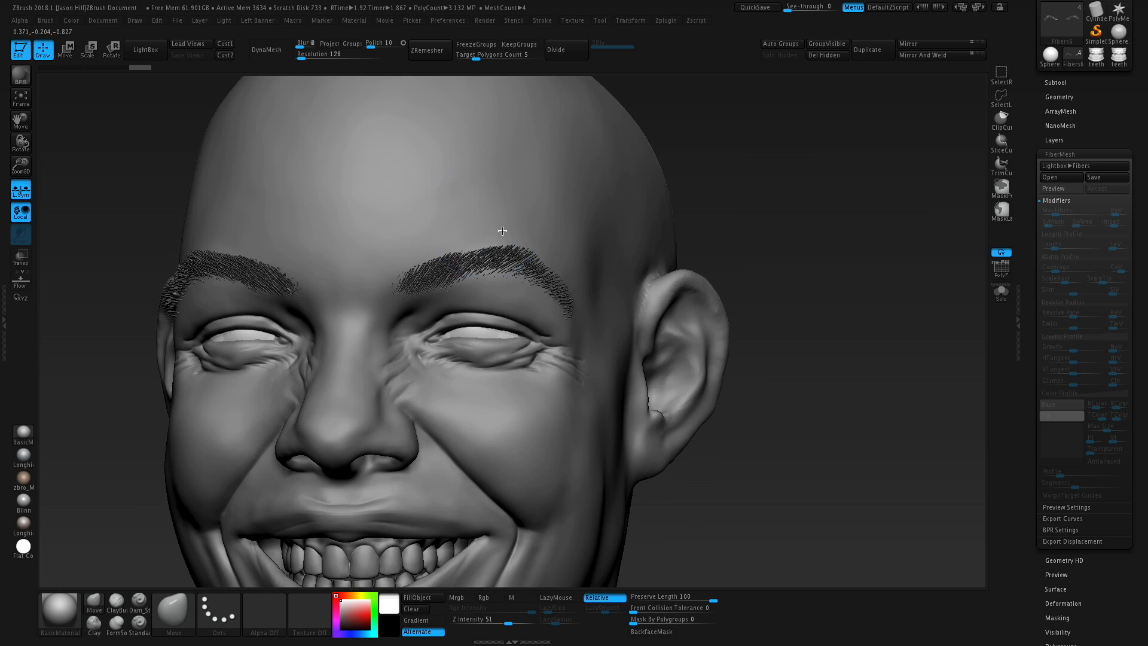
pyautogui.moveTo(521, 255); pyautogui.dragTo(562, 281)
pyautogui.moveTo(658, 263); pyautogui.dragTo(687, 267, button='right')
pyautogui.moveTo(512, 251); pyautogui.dragTo(541, 242)
pyautogui.moveTo(777, 239); pyautogui.dragTo(861, 281, button='right')
pyautogui.moveTo(299, 263)
pyautogui.mouseDown()
pyautogui.moveTo(272, 230)
pyautogui.moveTo(251, 257)
pyautogui.mouseUp()
pyautogui.moveTo(718, 263); pyautogui.dragTo(681, 257, button='right')
pyautogui.moveTo(358, 266); pyautogui.dragTo(390, 272)
pyautogui.moveTo(717, 257); pyautogui.dragTo(646, 239, button='right')
pyautogui.moveTo(508, 269); pyautogui.dragTo(530, 264)
pyautogui.moveTo(628, 221)
pyautogui.mouseDown(button='right')
pyautogui.moveTo(724, 206)
pyautogui.moveTo(550, 256)
pyautogui.moveTo(707, 209)
pyautogui.moveTo(554, 210)
pyautogui.moveTo(527, 256)
pyautogui.moveTo(646, 274)
pyautogui.mouseUp(button='right')
# - Pinch the eyebrow hairs together toward the outer ends with the Pinch brush
pyautogui.press('b')
pyautogui.press('p')
pyautogui.press('i')
pyautogui.moveTo(645, 274); pyautogui.dragTo(622, 266)
pyautogui.moveTo(622, 266)
pyautogui.mouseDown(button='right')
pyautogui.moveTo(719, 254)
pyautogui.moveTo(720, 313)
pyautogui.moveTo(717, 256)
pyautogui.moveTo(661, 525)
pyautogui.mouseUp(button='right')
# - Switch back to the Move brush, lower Preserve Length to 80 and adjust the hairs at the inner ends of the eyebrows
pyautogui.press('b')
pyautogui.press('m')
pyautogui.press('v')
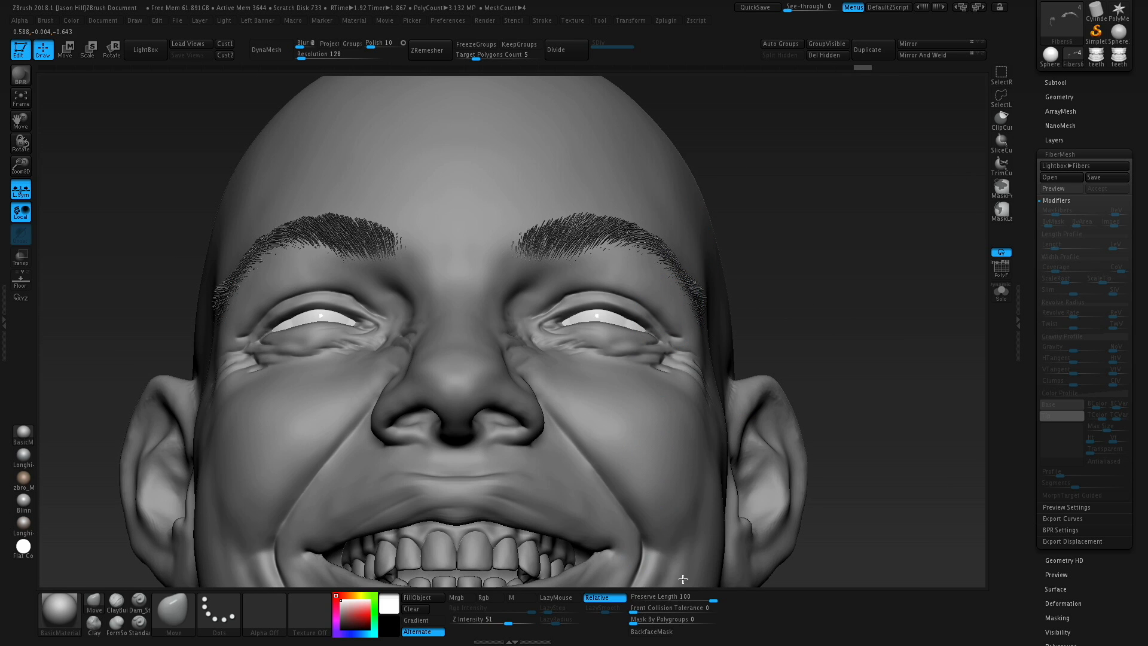
pyautogui.moveTo(701, 596); pyautogui.dragTo(696, 597)
pyautogui.moveTo(813, 205)
pyautogui.mouseDown(button='right')
pyautogui.moveTo(640, 246)
pyautogui.moveTo(514, 168)
pyautogui.moveTo(510, 220)
pyautogui.mouseUp(button='right')
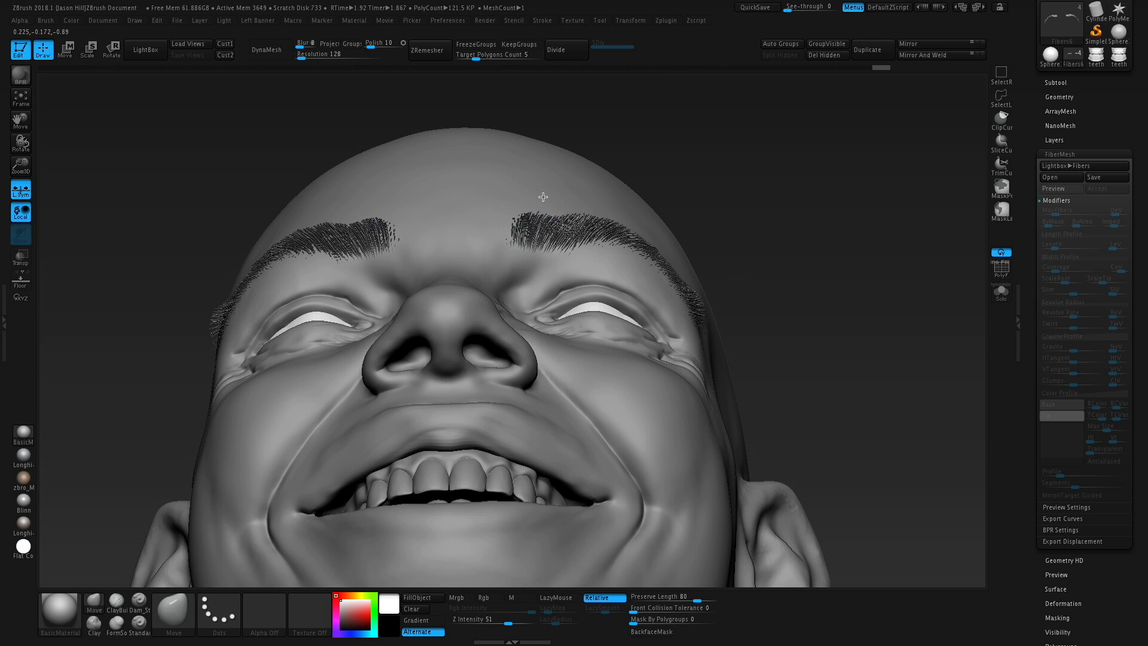
pyautogui.moveTo(556, 204); pyautogui.dragTo(666, 585, button='right')
pyautogui.moveTo(760, 389)
pyautogui.mouseDown(button='right')
pyautogui.moveTo(773, 233)
pyautogui.moveTo(748, 282)
pyautogui.moveTo(726, 249)
pyautogui.mouseUp(button='right')
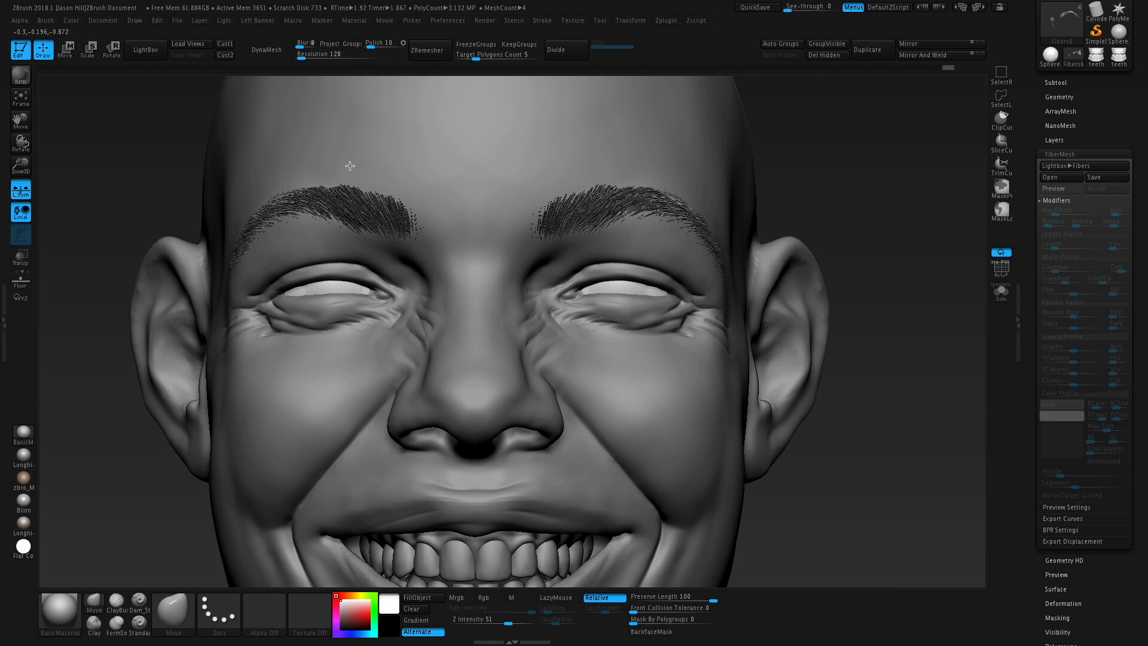
# - Set the Move brush's Preserve Length to 98 and refine the hairs at the inner ends of both eyebrows
pyautogui.moveTo(351, 166)
pyautogui.keyDown('ctrl'); pyautogui.mouseDown(button='right')
pyautogui.moveTo(769, 244)
pyautogui.moveTo(784, 272)
pyautogui.moveTo(791, 257)
pyautogui.mouseUp(button='right'); pyautogui.keyUp('ctrl')
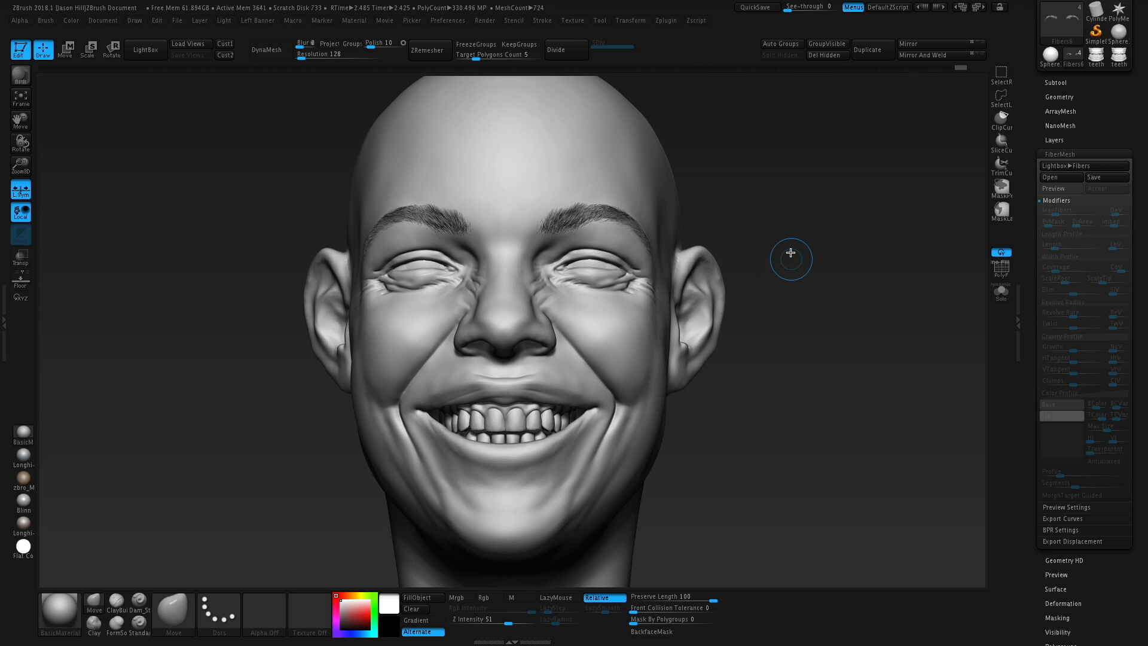
pyautogui.keyDown('ctrl'); pyautogui.moveTo(790, 253); pyautogui.dragTo(809, 195, button='right'); pyautogui.keyUp('ctrl')
pyautogui.click(714, 600)
pyautogui.moveTo(714, 600); pyautogui.dragTo(712, 599)
pyautogui.keyDown('alt'); pyautogui.moveTo(836, 257); pyautogui.dragTo(847, 347, button='right'); pyautogui.keyUp('alt')
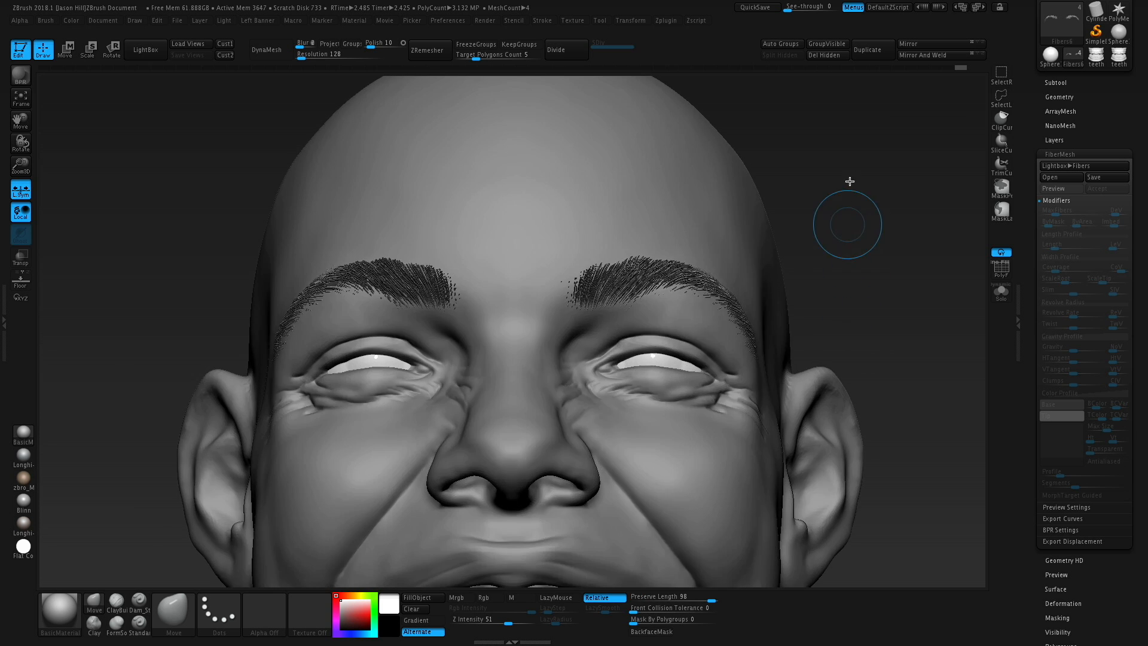
pyautogui.moveTo(848, 183); pyautogui.dragTo(813, 162, button='right')
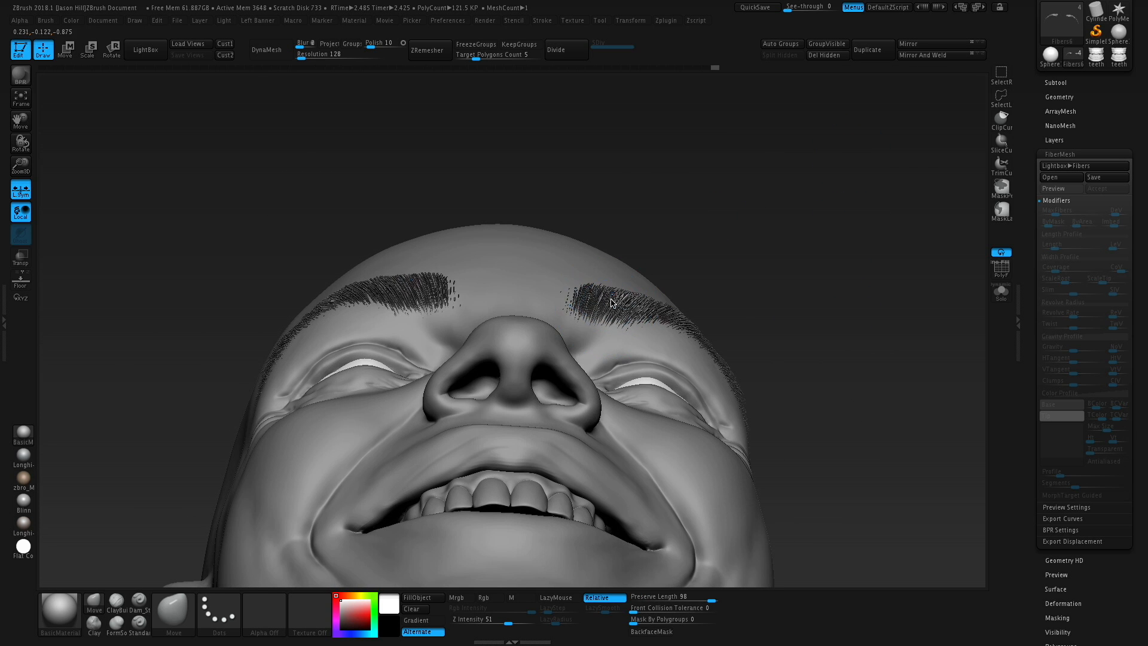
pyautogui.moveTo(612, 303); pyautogui.dragTo(559, 303, button='right')
pyautogui.press('s')
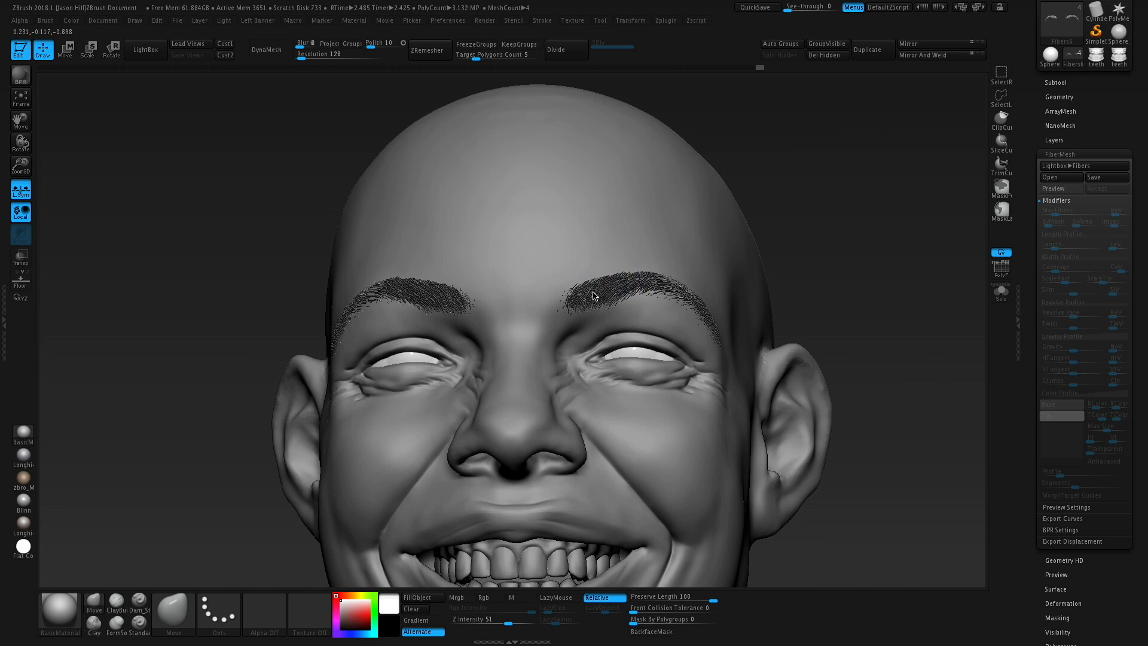
pyautogui.moveTo(594, 295); pyautogui.dragTo(568, 321)
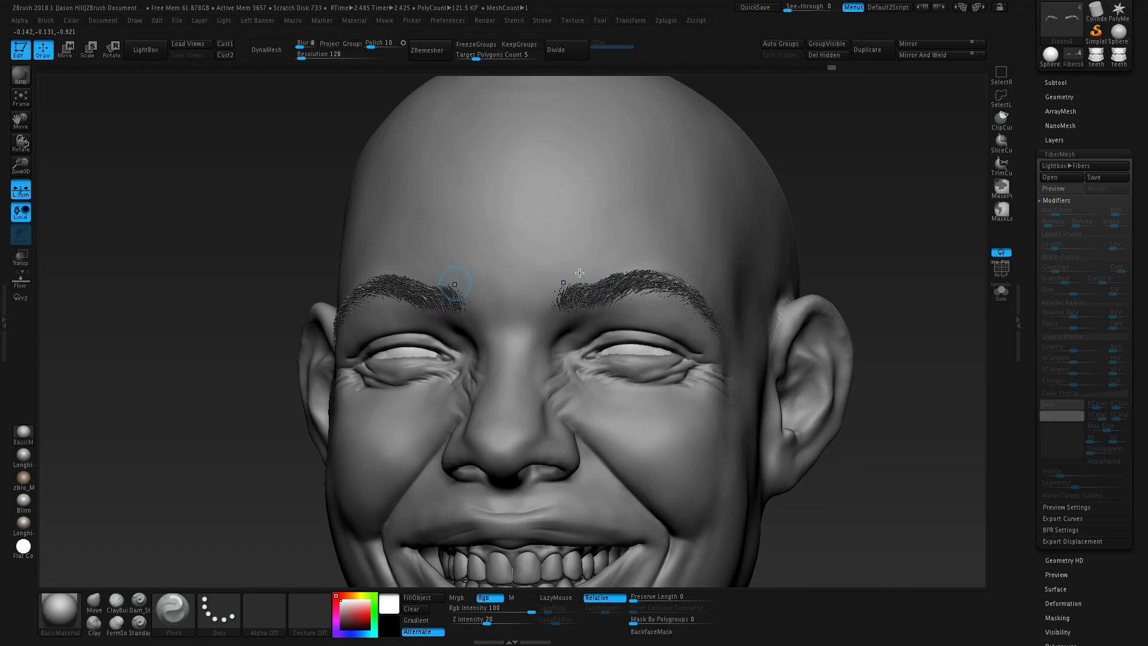
# - Save the project and activate the Move brush with the smiling girl's head selected
pyautogui.press('s')
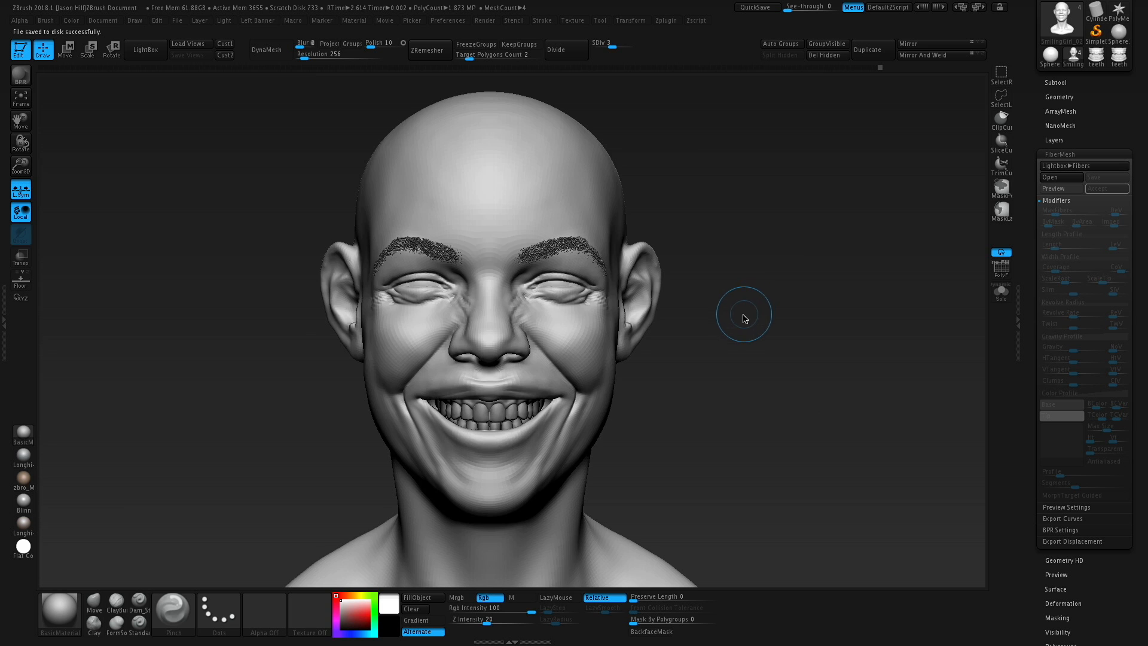
pyautogui.moveTo(743, 318); pyautogui.dragTo(746, 312)
pyautogui.keyDown('alt'); pyautogui.moveTo(746, 312); pyautogui.dragTo(784, 325); pyautogui.keyUp('alt')
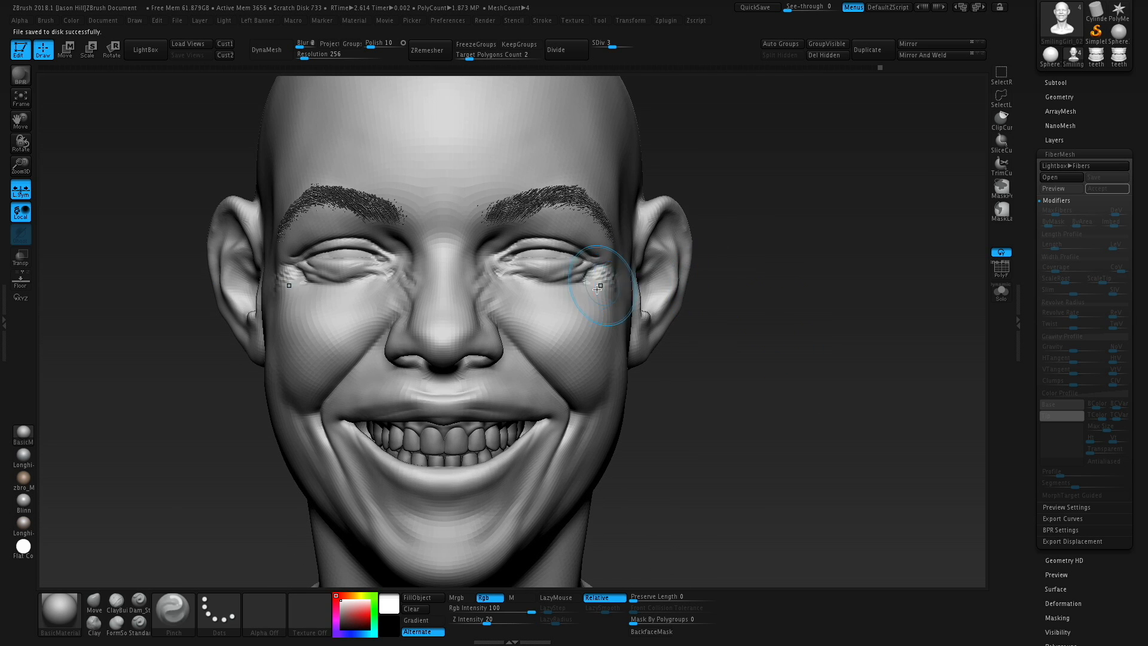
pyautogui.press('b')
pyautogui.press('m')
pyautogui.press('v')
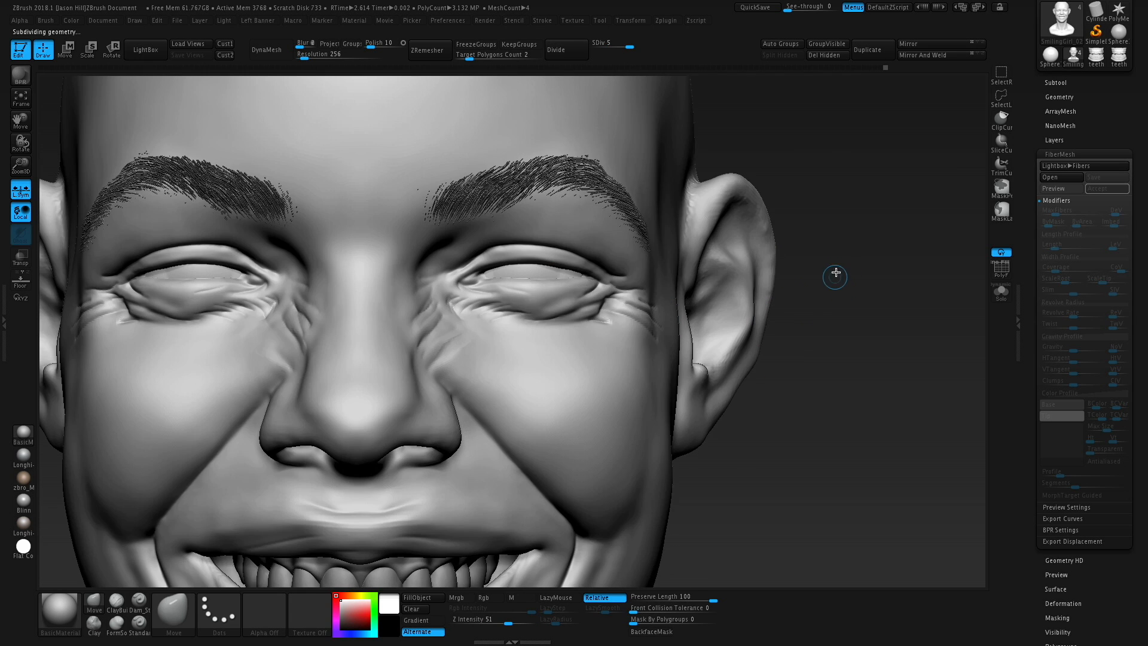
# - Mask the upper and lower eyelid edges of the head where the eyelashes grow
pyautogui.keyDown('alt'); pyautogui.moveTo(835, 274); pyautogui.dragTo(882, 280); pyautogui.keyUp('alt')
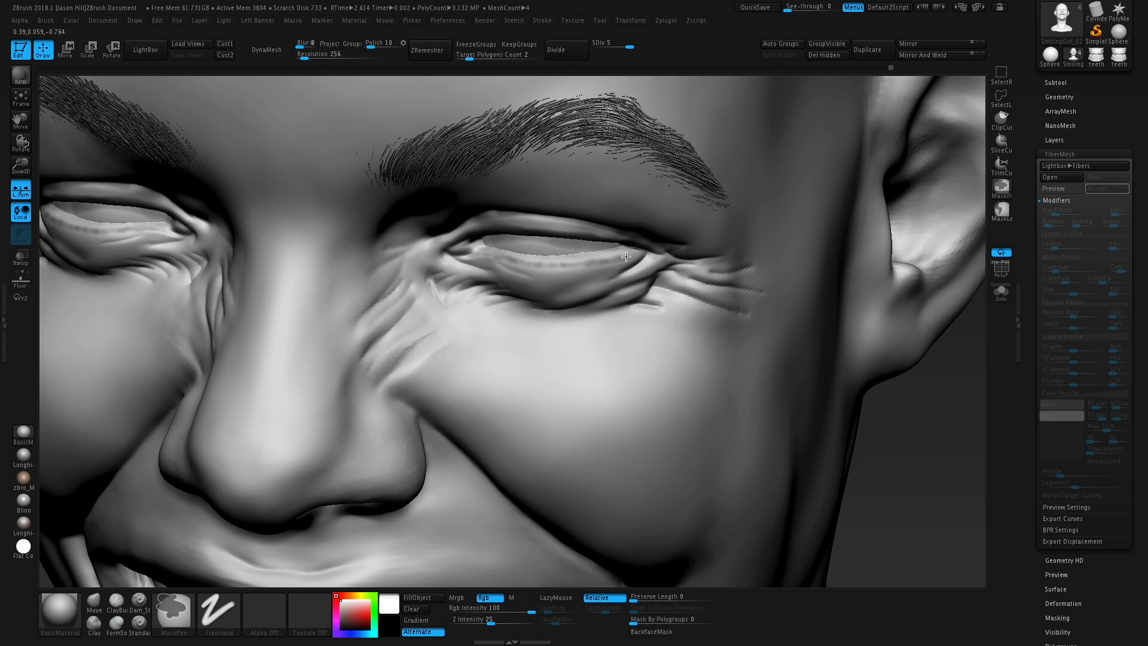
pyautogui.moveTo(634, 254); pyautogui.dragTo(513, 205, button='right')
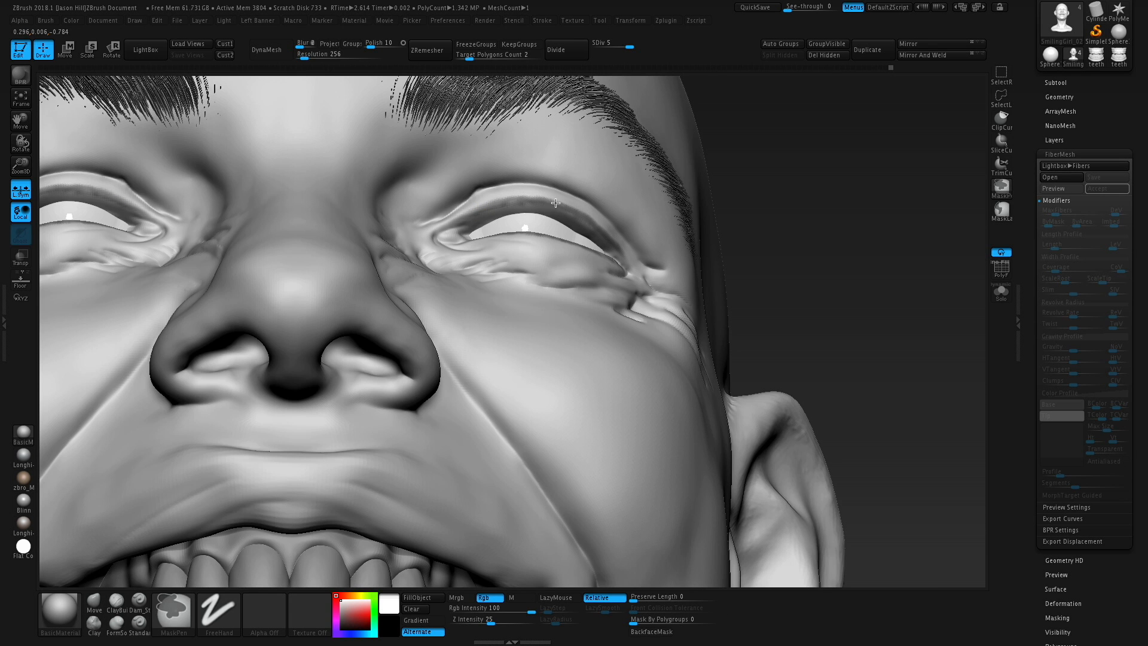
pyautogui.moveTo(620, 226)
pyautogui.mouseDown(button='right')
pyautogui.moveTo(585, 216)
pyautogui.moveTo(498, 231)
pyautogui.mouseUp(button='right')
pyautogui.press('ctrl')
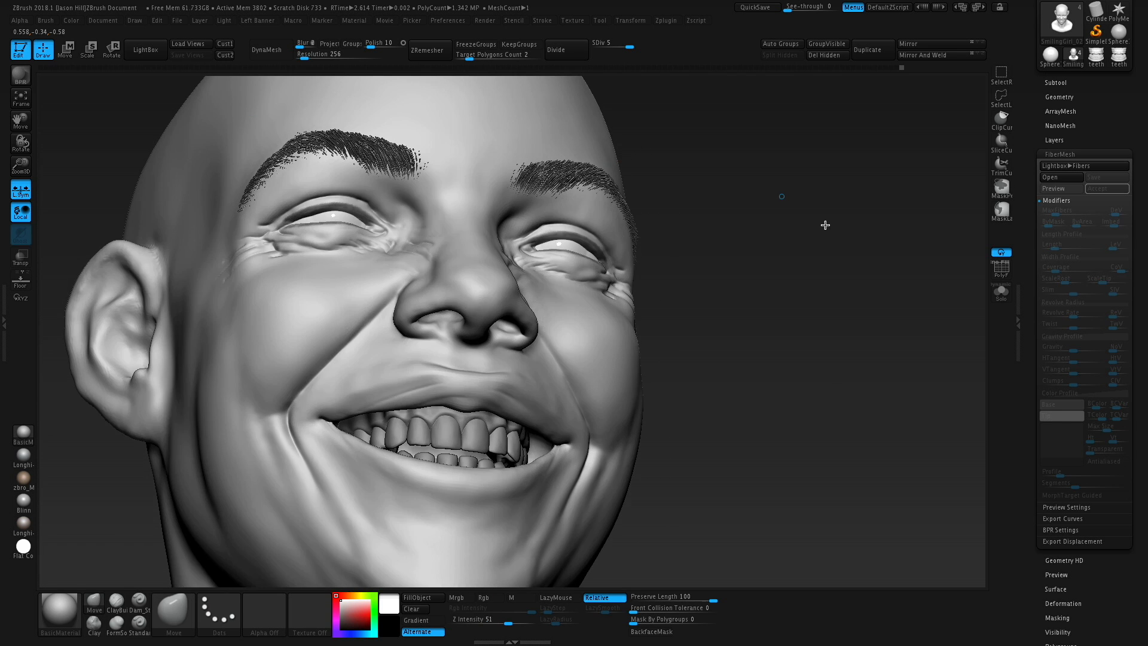
# - Load a fibers preset from the Models folder onto the masked eyelids and set MaxFibers to 1
pyautogui.click(568, 107)
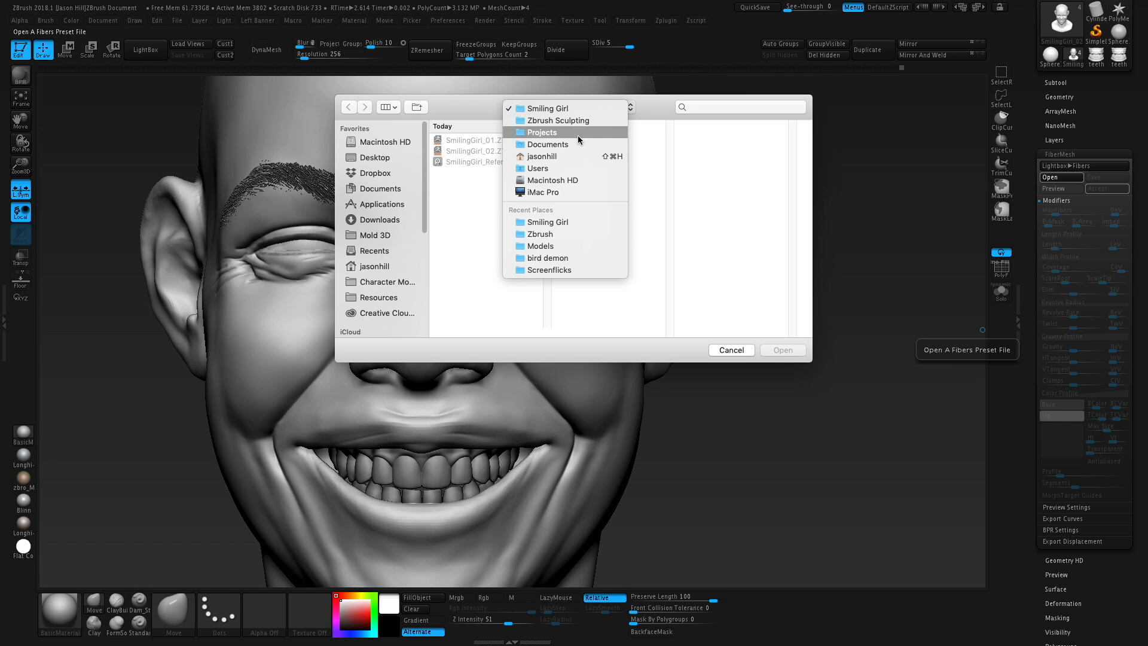
pyautogui.click(597, 248)
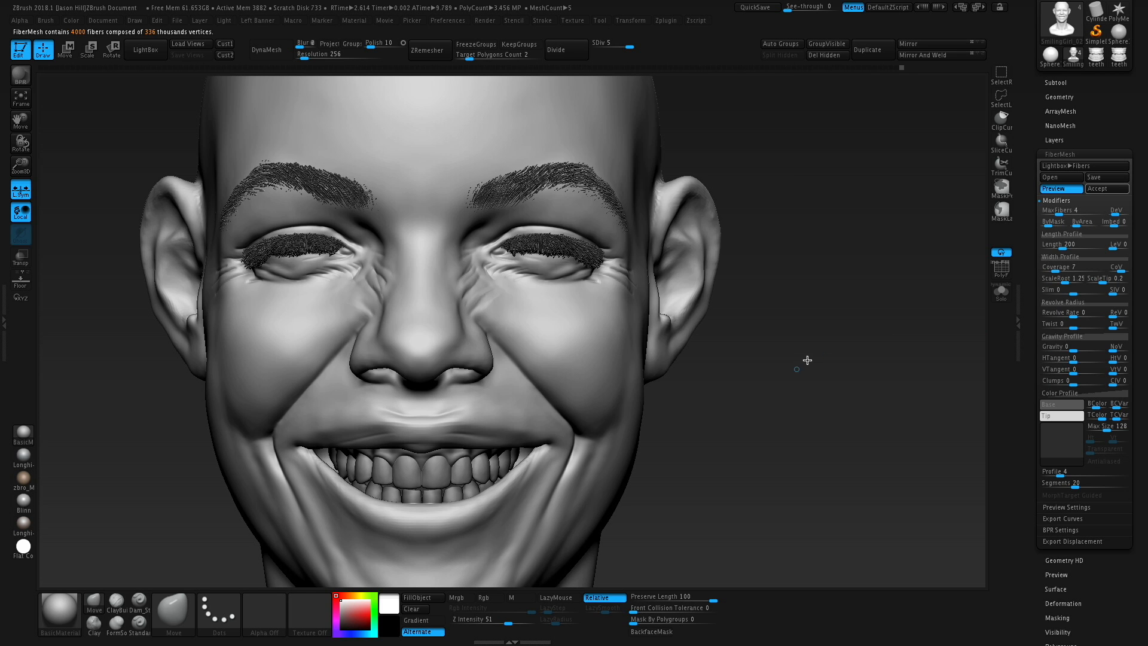
pyautogui.click(1047, 212)
pyautogui.click(1054, 213)
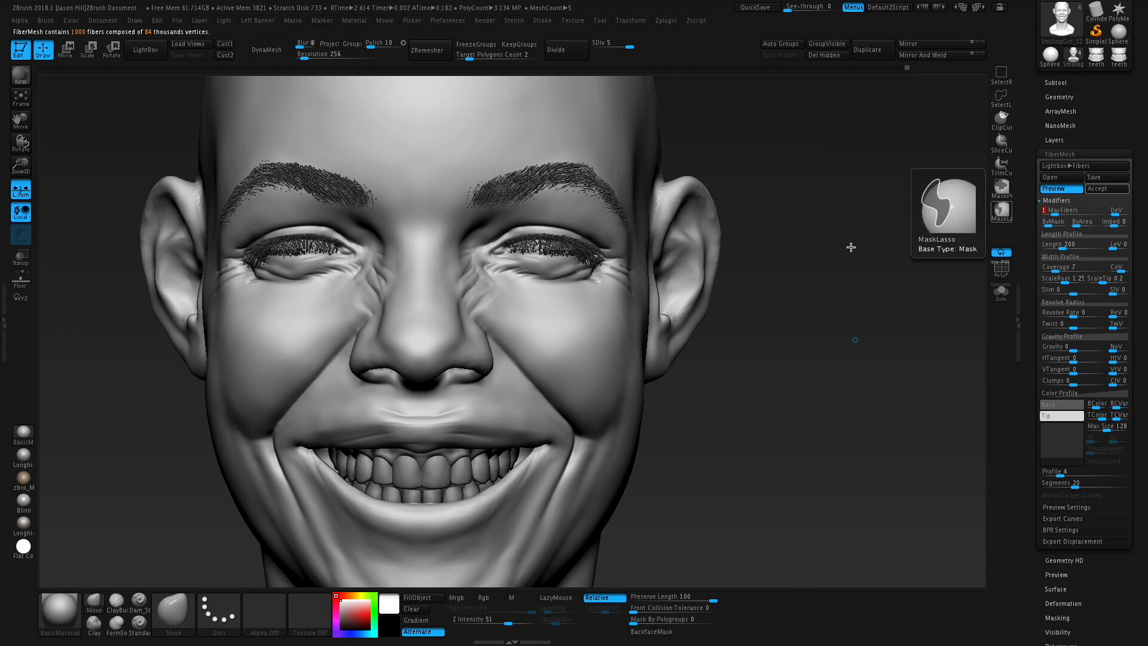
# - Shorten the eyelash fibers to a Length of about 55.56 and accept the FiberMesh preview
pyautogui.click(1063, 228)
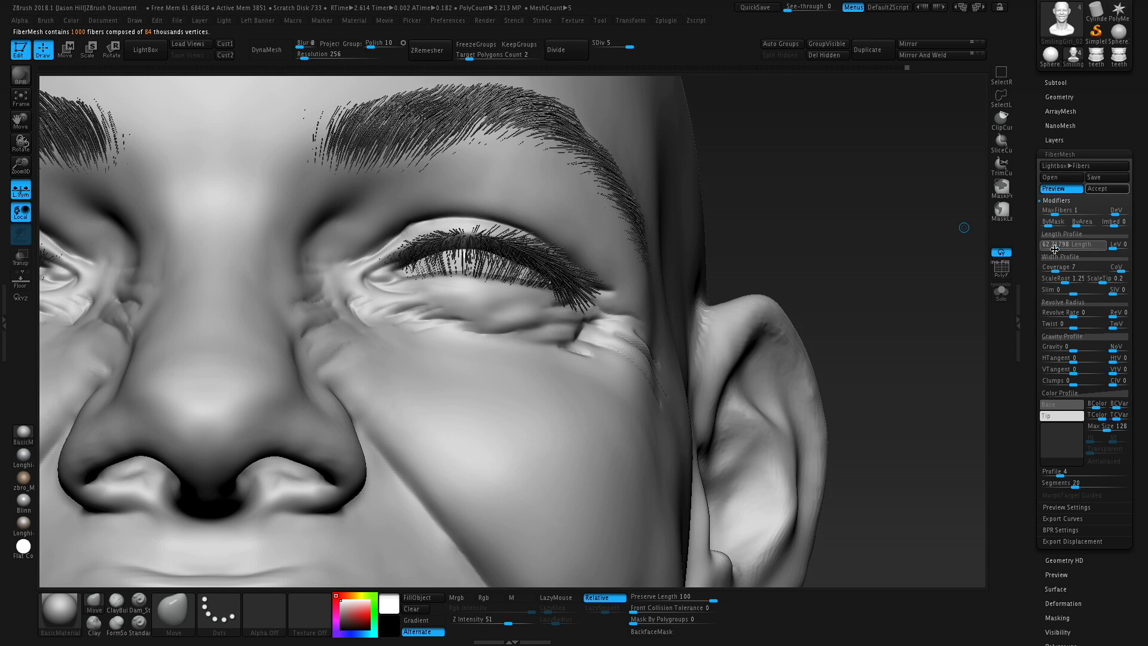
pyautogui.moveTo(1055, 249); pyautogui.dragTo(1053, 249)
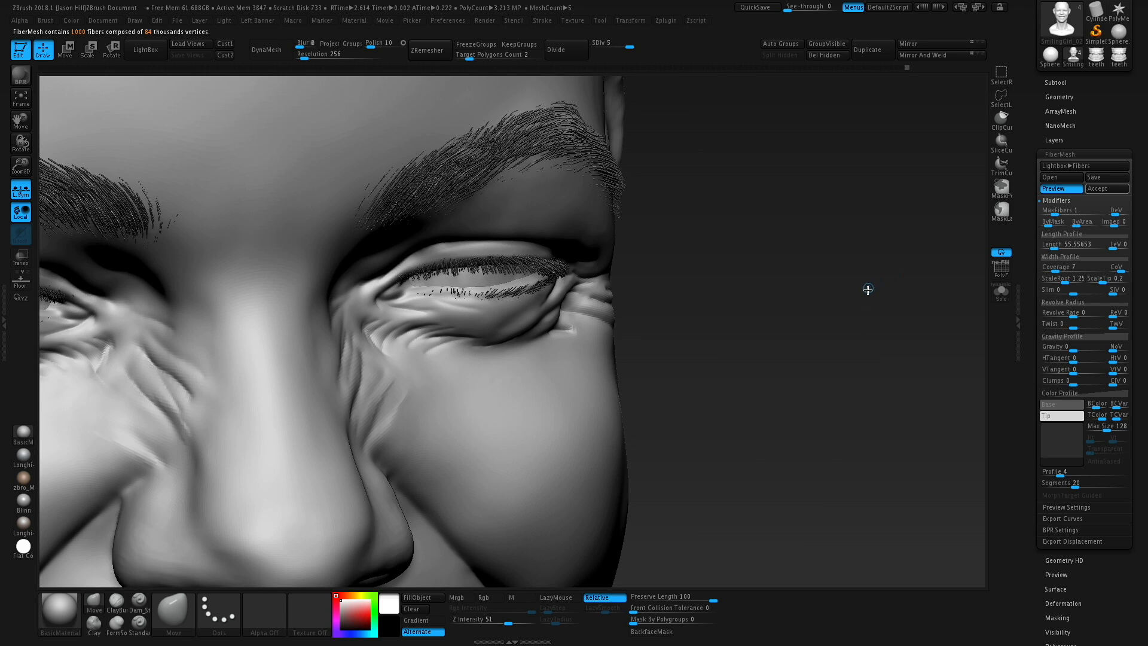
pyautogui.moveTo(868, 290)
pyautogui.mouseDown()
pyautogui.moveTo(869, 215)
pyautogui.moveTo(867, 262)
pyautogui.moveTo(861, 251)
pyautogui.moveTo(851, 264)
pyautogui.moveTo(861, 279)
pyautogui.mouseUp()
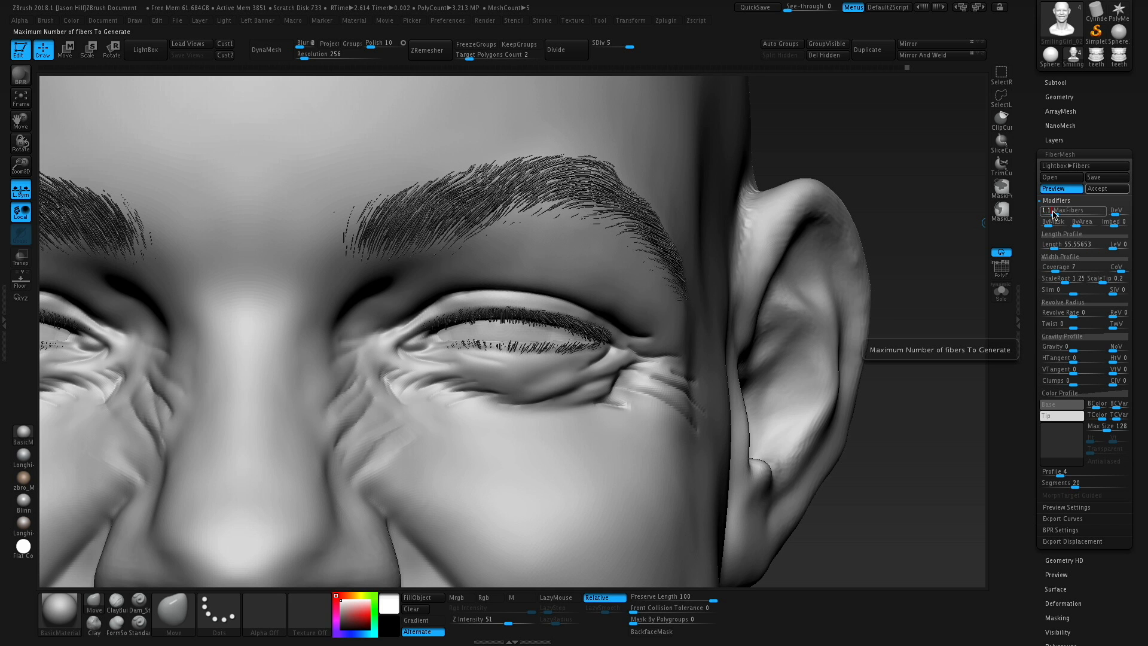
pyautogui.click(936, 218)
pyautogui.moveTo(934, 223)
pyautogui.mouseDown()
pyautogui.moveTo(918, 162)
pyautogui.moveTo(924, 204)
pyautogui.mouseUp()
# - Isolate the eyelash fibers, mask the upper lashes and try to regroup them while checking the polyframe
pyautogui.click(1001, 293)
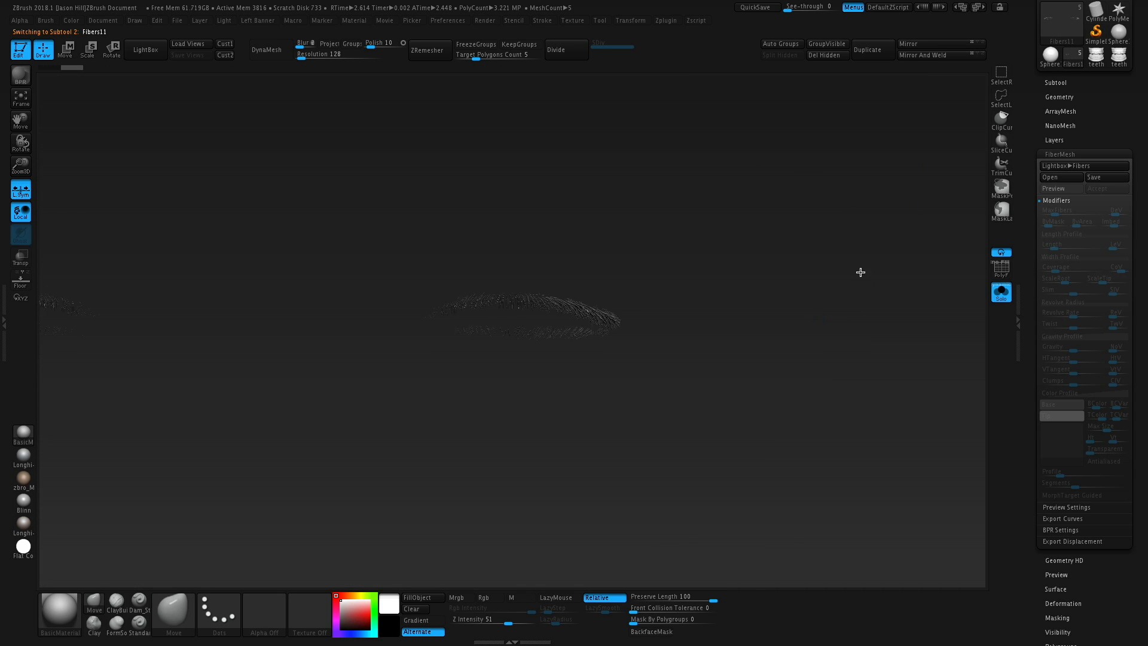
pyautogui.moveTo(860, 272)
pyautogui.mouseDown()
pyautogui.moveTo(848, 335)
pyautogui.moveTo(835, 310)
pyautogui.moveTo(831, 353)
pyautogui.mouseUp()
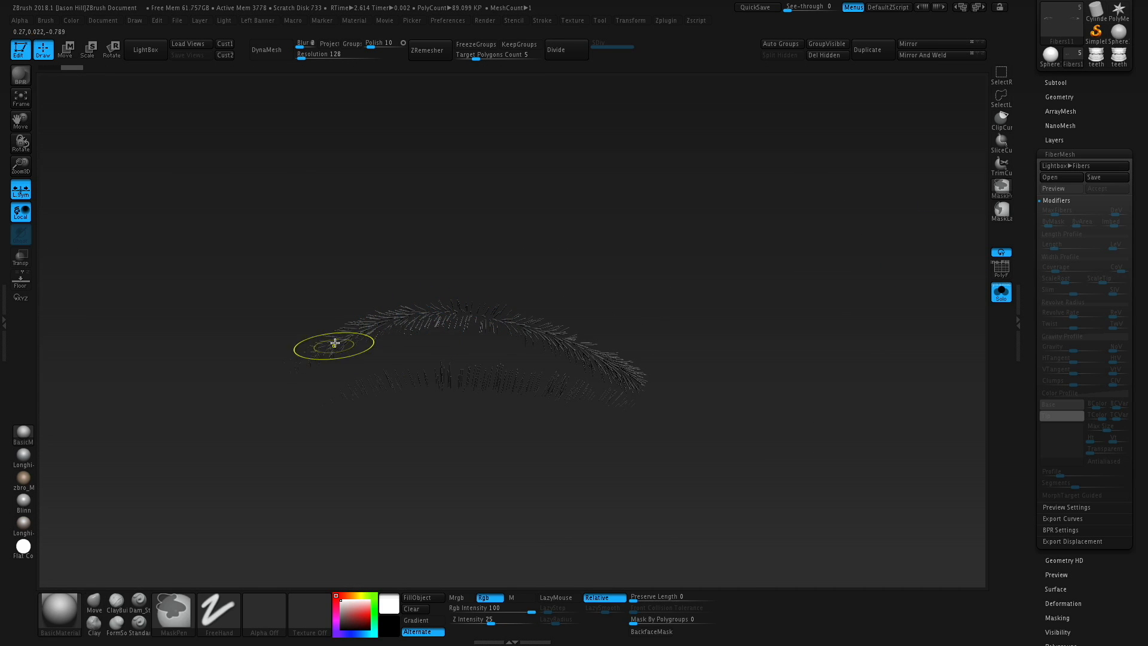
pyautogui.moveTo(598, 326); pyautogui.dragTo(618, 310)
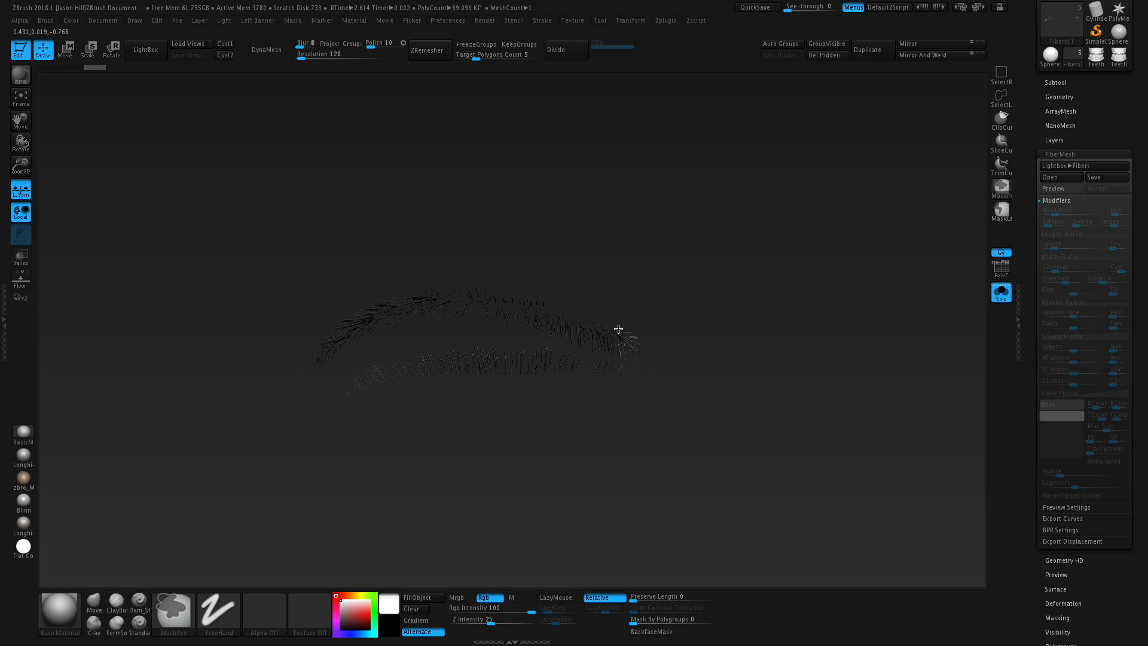
pyautogui.click(1059, 154)
pyautogui.hotkey('shift', 'f')
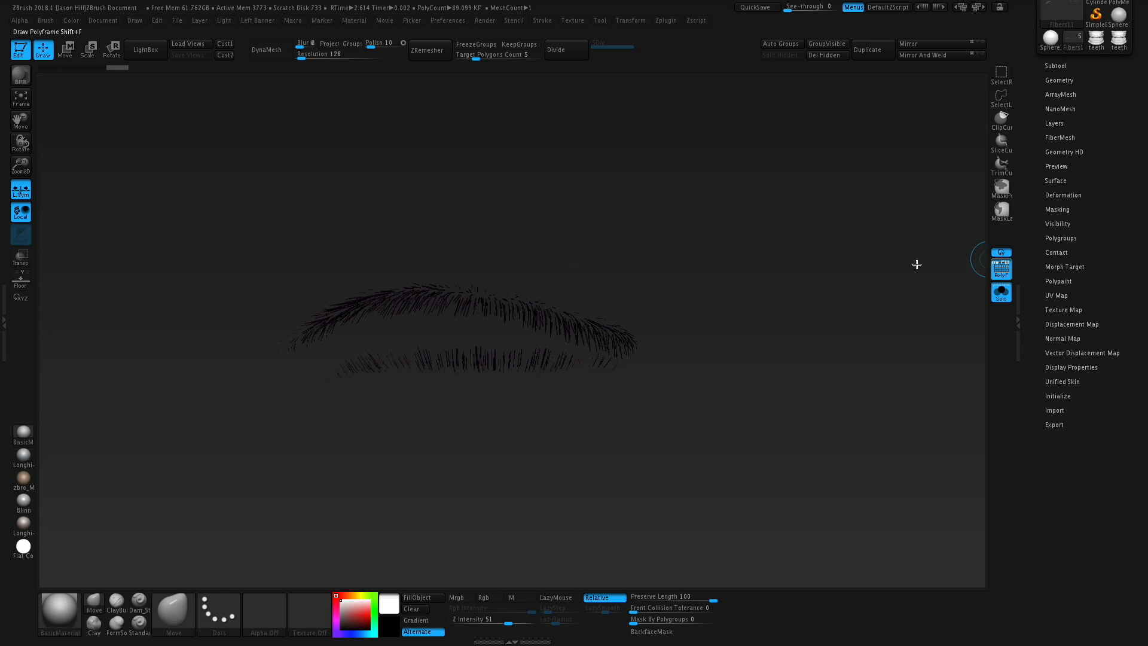
pyautogui.click(1059, 238)
pyautogui.click(1076, 256)
pyautogui.moveTo(769, 425); pyautogui.dragTo(834, 400)
pyautogui.click(1002, 276)
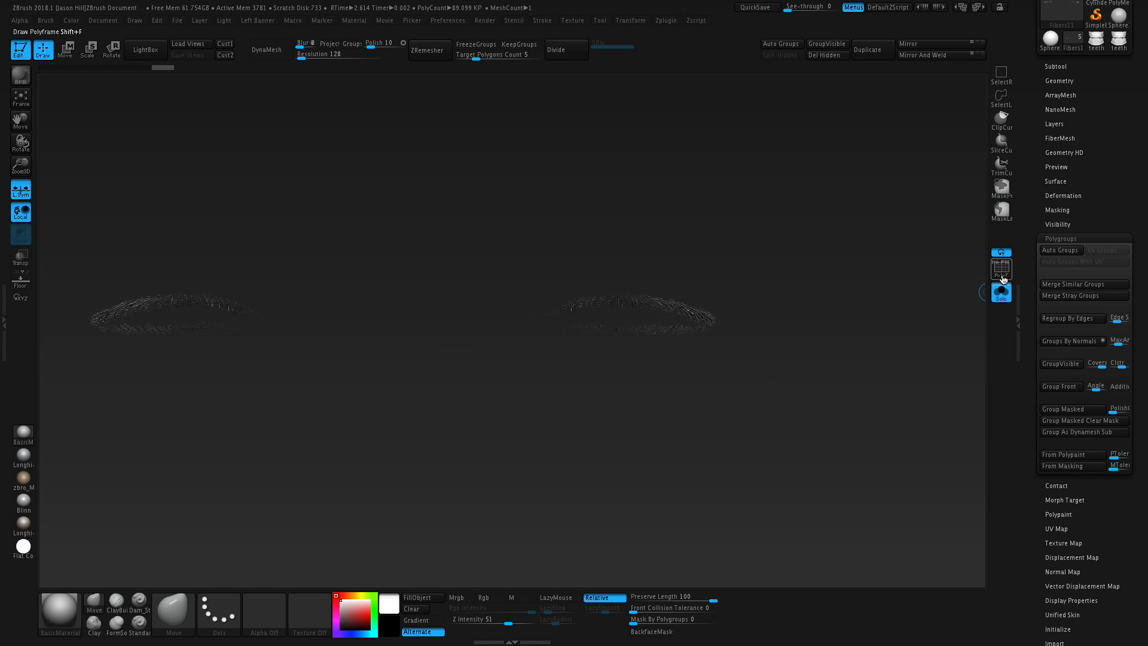
pyautogui.click(1002, 301)
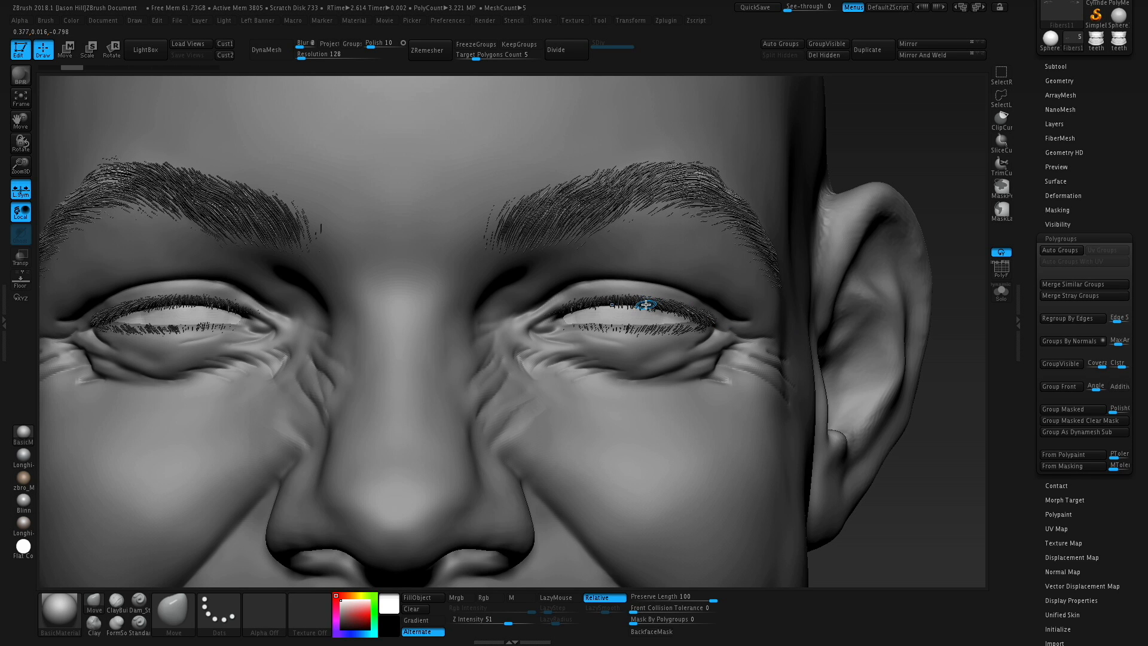
# - Isolate the eyelashes, mask all the upper lashes and turn the masked lashes into their own polygroup
pyautogui.click(1001, 293)
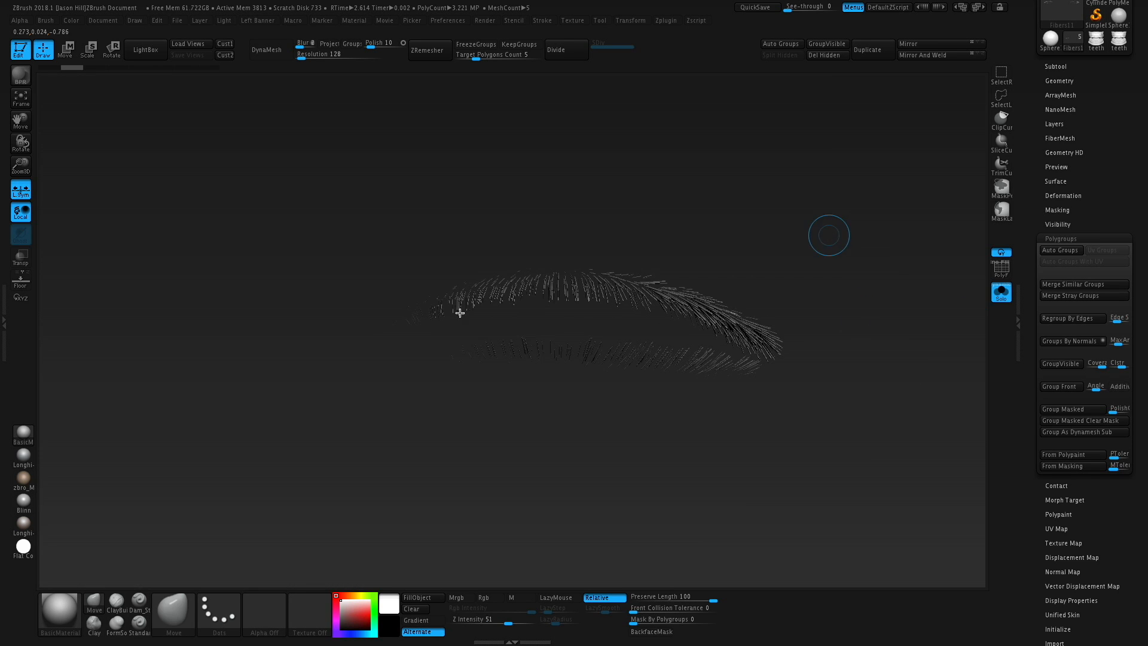
pyautogui.moveTo(669, 277); pyautogui.dragTo(777, 264)
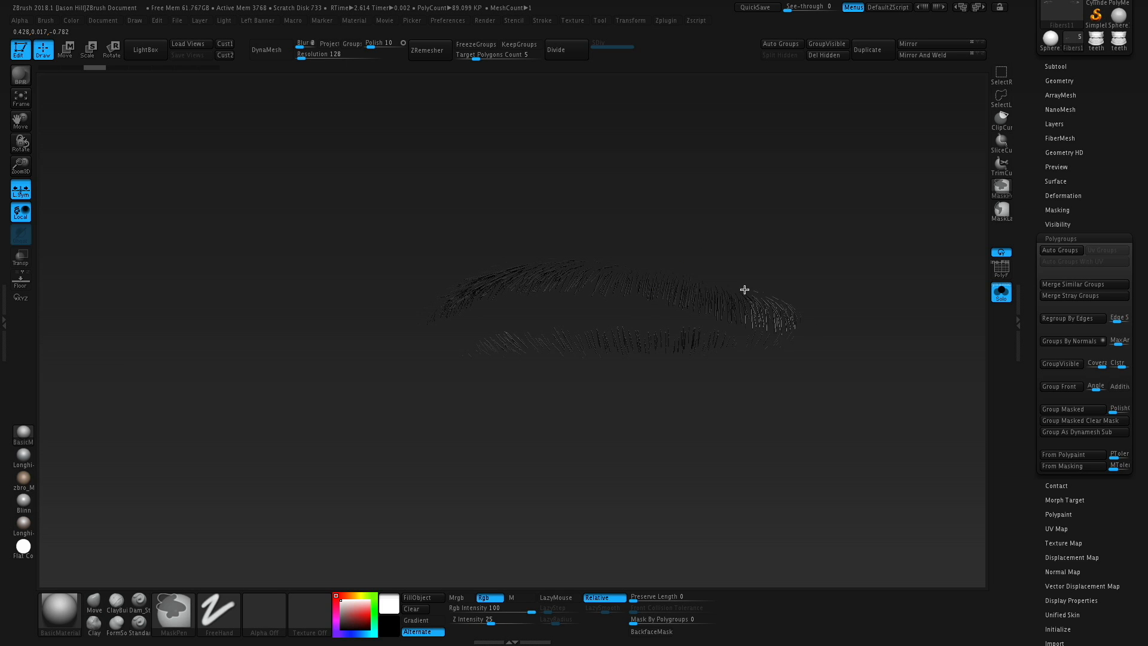
pyautogui.moveTo(800, 304)
pyautogui.mouseDown()
pyautogui.moveTo(825, 297)
pyautogui.moveTo(803, 309)
pyautogui.mouseUp()
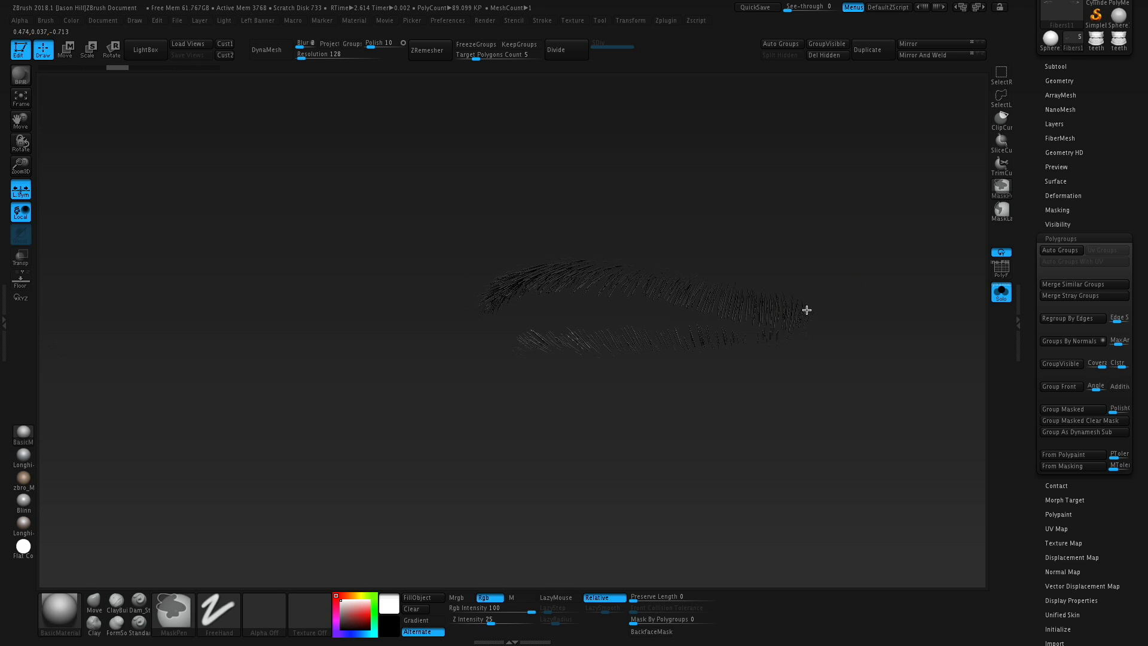
pyautogui.click(1067, 410)
# - Hide the lower lashes so only the upper eyelashes remain, and bring the rest of the head back into view
pyautogui.moveTo(884, 342)
pyautogui.mouseDown()
pyautogui.moveTo(918, 354)
pyautogui.moveTo(747, 402)
pyautogui.mouseUp()
pyautogui.press('f')
pyautogui.hotkey('ctrl', 'shift', 'z')
pyautogui.click(1001, 292)
# - Set the Move brush's Preserve Length to 94 and comb the upper eyelashes upward and outward along the lid
pyautogui.keyDown('alt'); pyautogui.moveTo(901, 366); pyautogui.dragTo(740, 382, button='right'); pyautogui.keyUp('alt')
pyautogui.moveTo(909, 210); pyautogui.dragTo(549, 317)
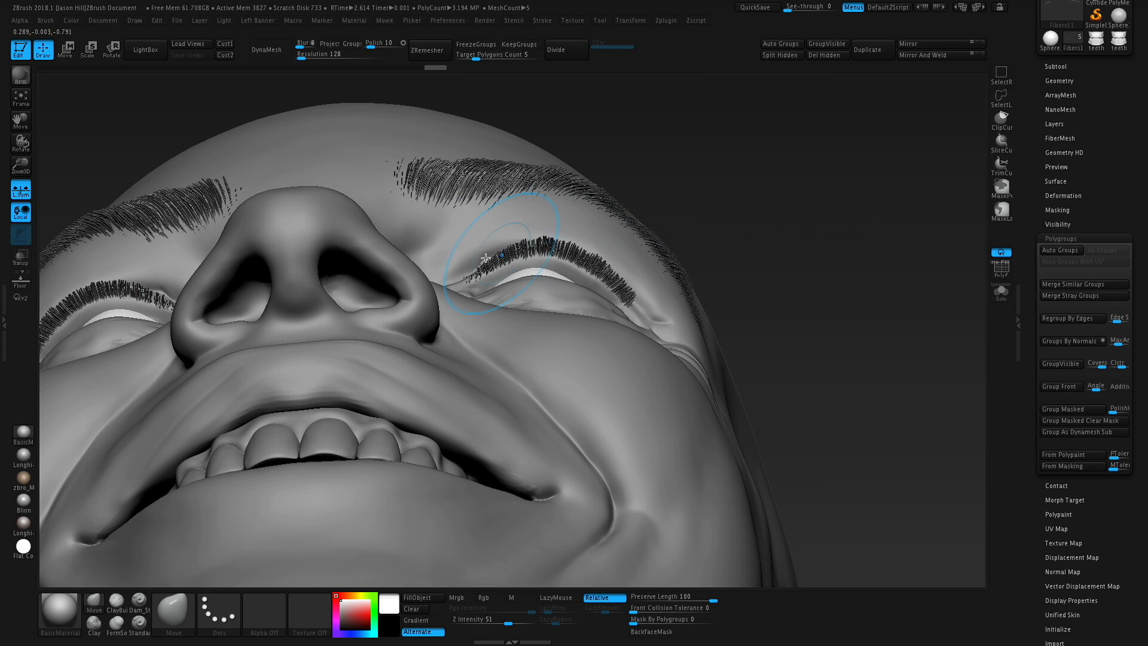
pyautogui.moveTo(480, 255); pyautogui.dragTo(477, 251)
pyautogui.moveTo(713, 598); pyautogui.dragTo(708, 599)
pyautogui.moveTo(837, 225); pyautogui.dragTo(837, 192)
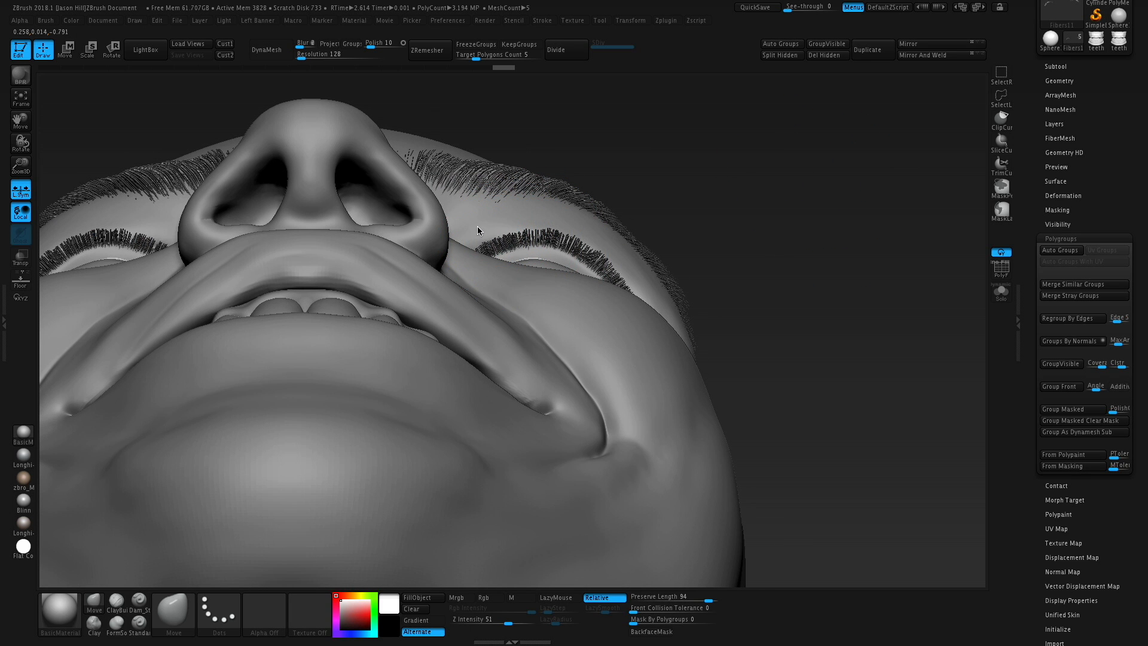
pyautogui.moveTo(538, 214); pyautogui.dragTo(640, 271, button='right')
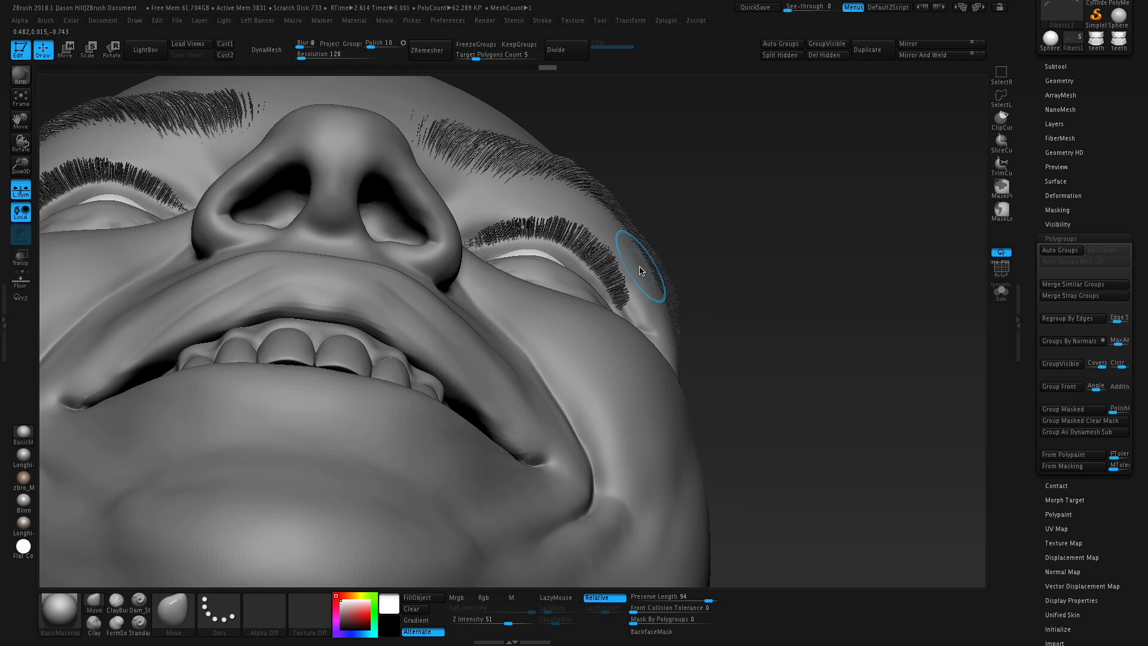
pyautogui.moveTo(629, 275); pyautogui.dragTo(645, 273)
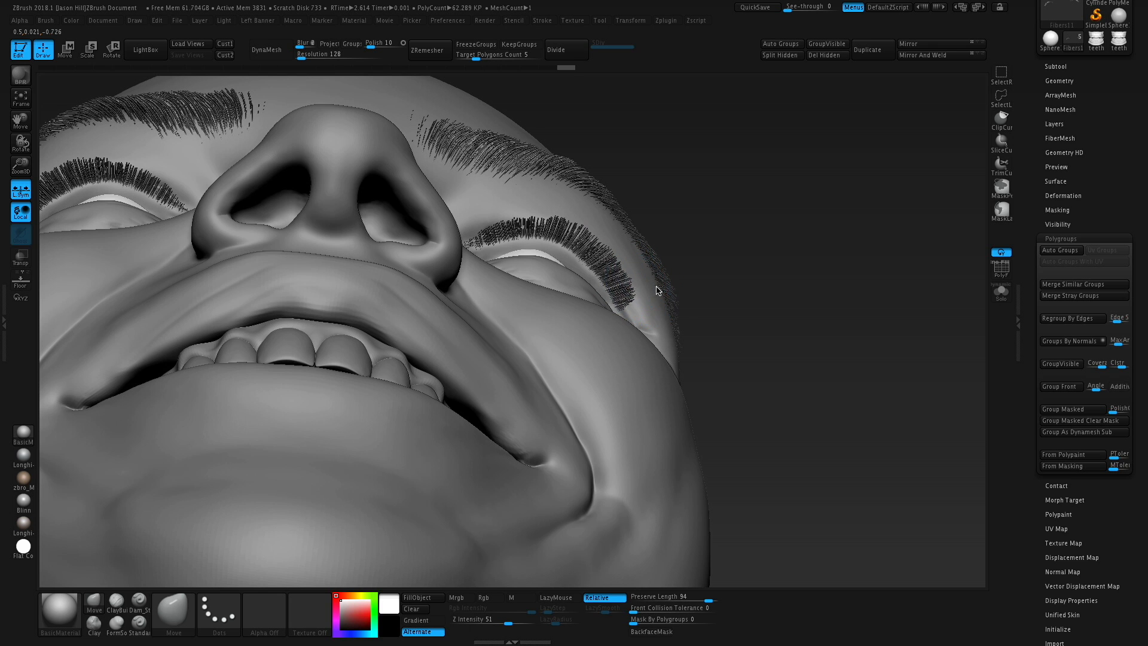
pyautogui.moveTo(621, 257)
pyautogui.mouseDown(button='right')
pyautogui.moveTo(633, 239)
pyautogui.moveTo(769, 216)
pyautogui.mouseUp(button='right')
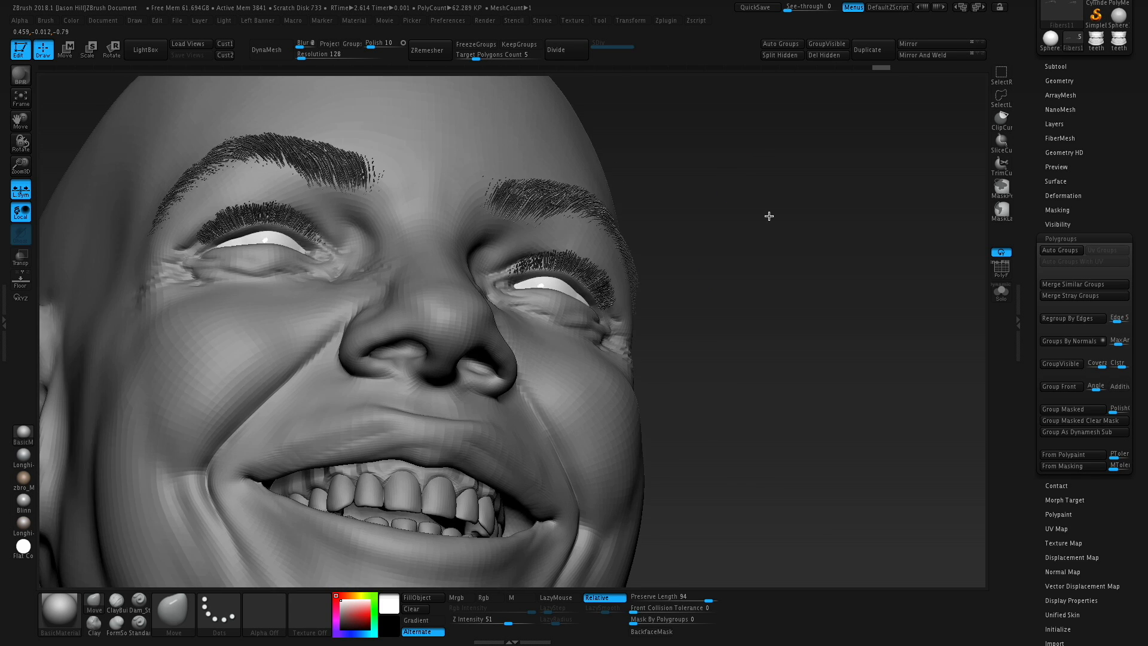
pyautogui.moveTo(596, 262); pyautogui.dragTo(613, 251)
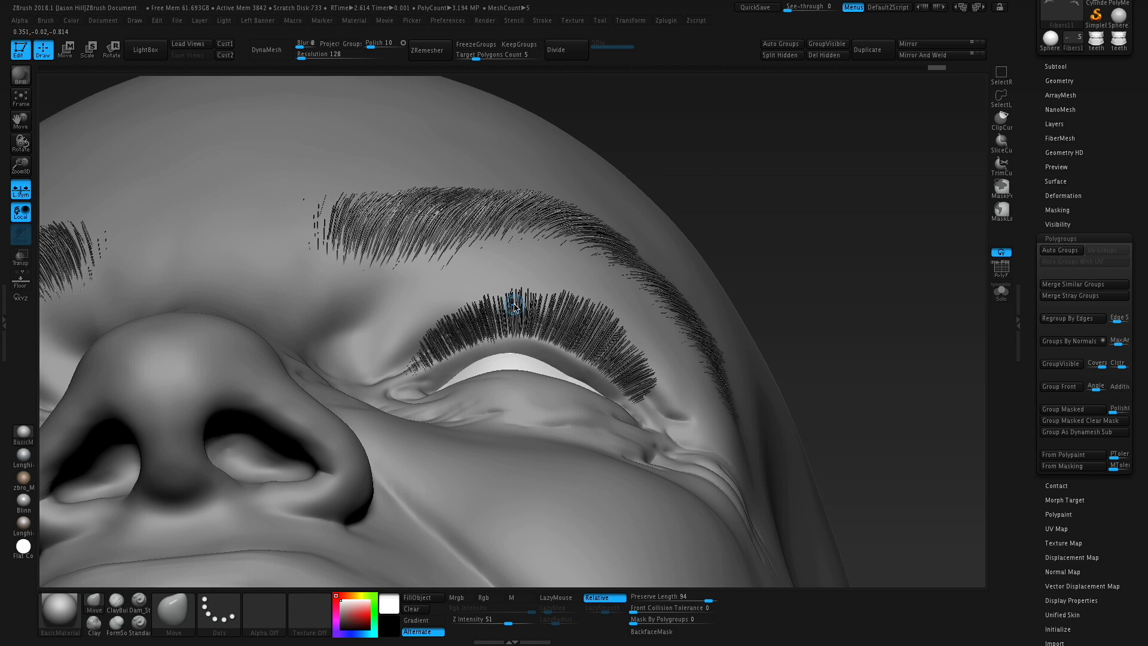
# - Assign the custom hotkey G to the Group Masked command and turn on the polyframe display
pyautogui.keyDown('ctrl'); pyautogui.moveTo(798, 205); pyautogui.dragTo(721, 227, button='right'); pyautogui.keyUp('ctrl')
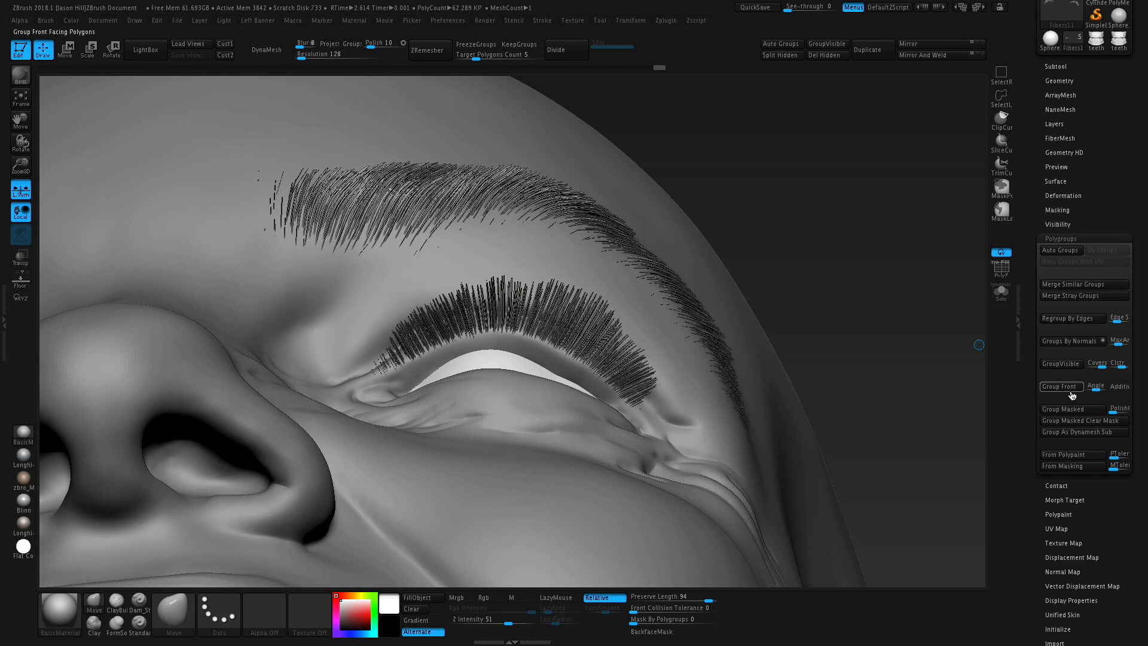
pyautogui.keyDown('ctrl'); pyautogui.keyDown('alt'); pyautogui.click(1075, 412); pyautogui.keyUp('alt'); pyautogui.keyUp('ctrl')
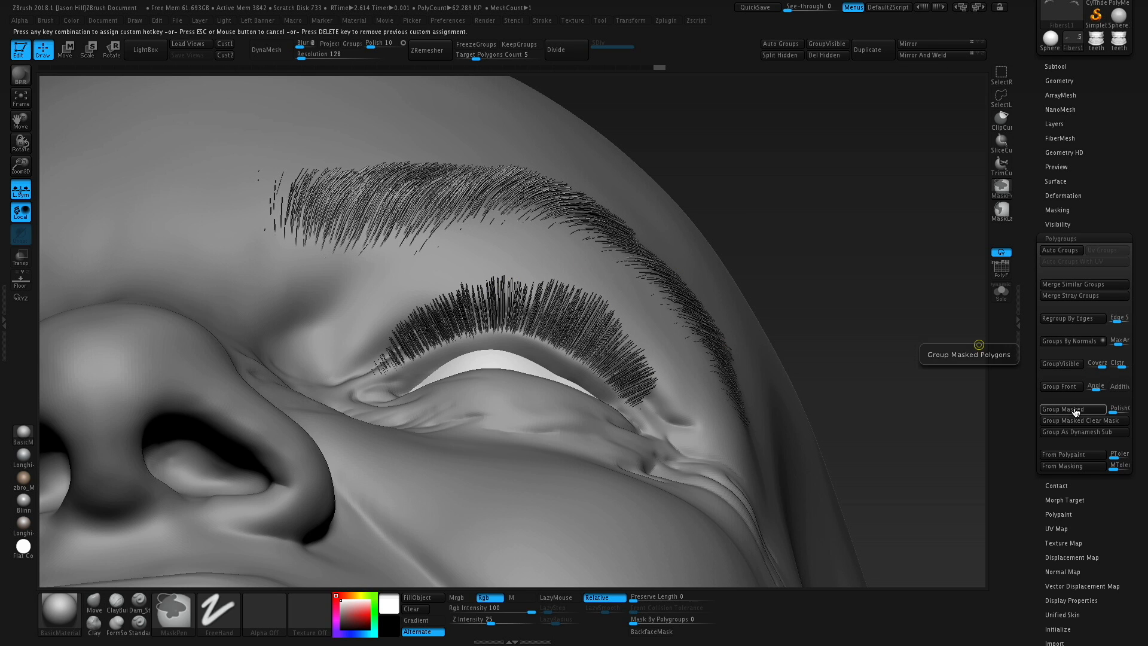
pyautogui.press('g')
pyautogui.moveTo(812, 164); pyautogui.dragTo(1028, 217)
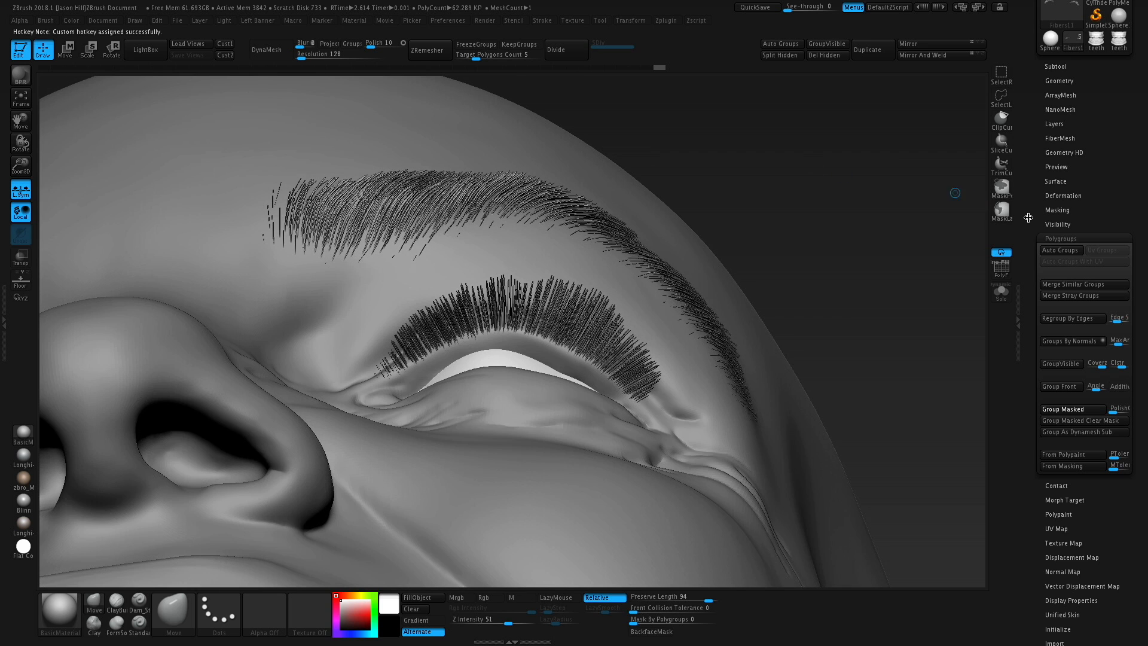
pyautogui.click(999, 269)
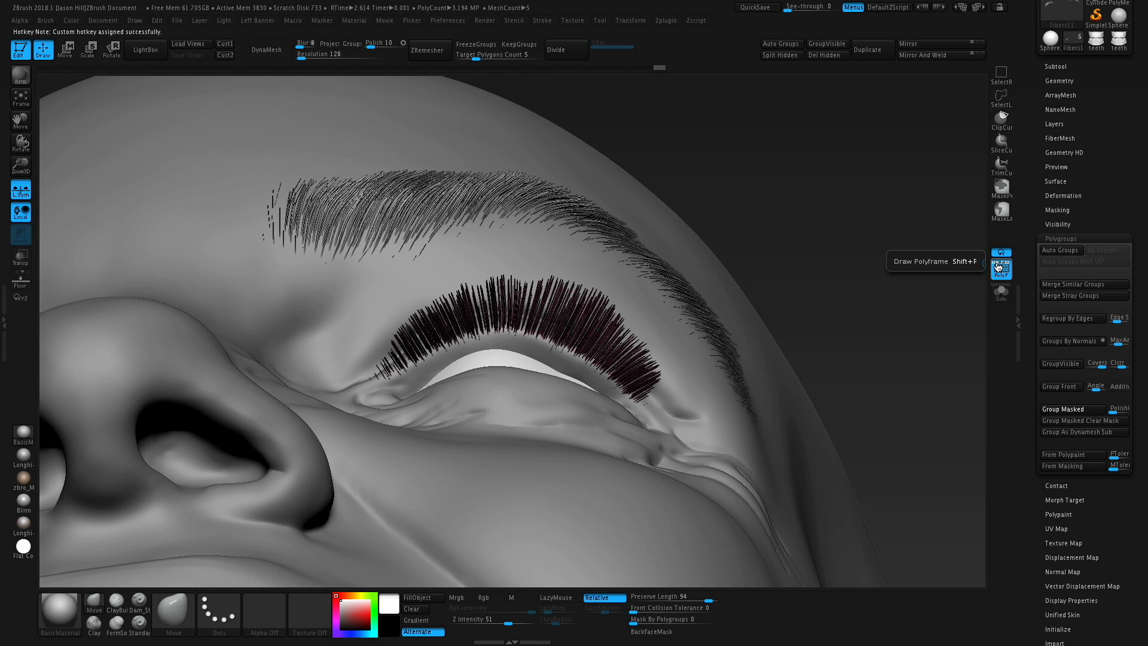
# - Mask small clumps of lashes near the middle of the upper lid and make each one a separate polygroup
pyautogui.press('g')
pyautogui.moveTo(836, 223); pyautogui.dragTo(861, 222)
pyautogui.keyDown('ctrl'); pyautogui.click(846, 215); pyautogui.keyUp('ctrl')
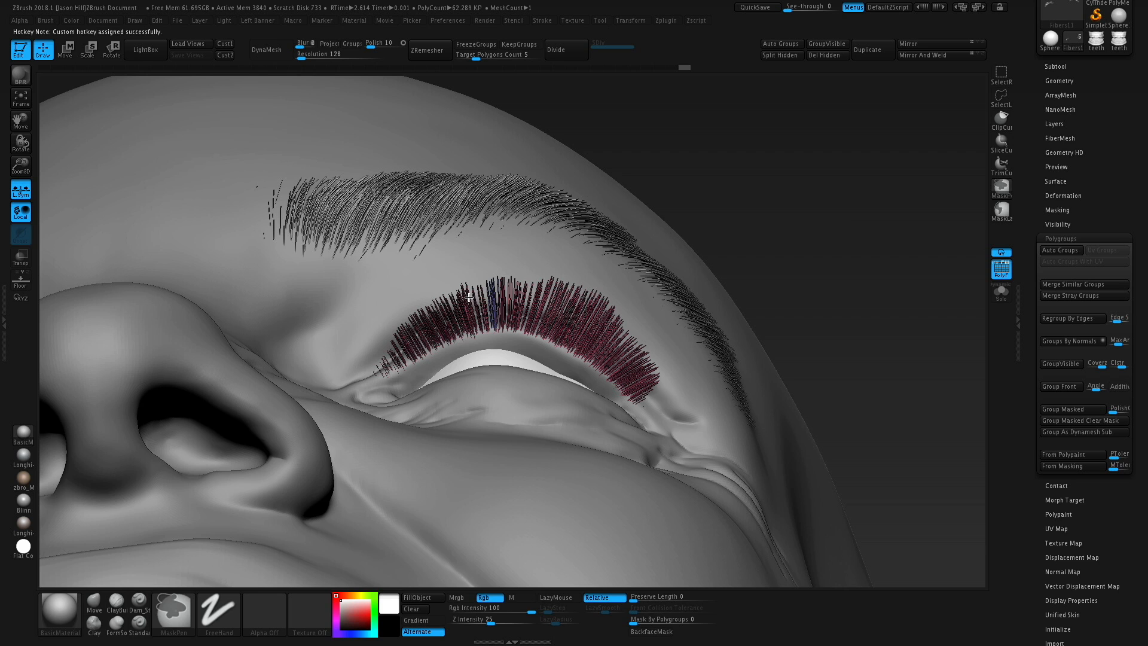
pyautogui.press('g')
pyautogui.keyDown('ctrl'); pyautogui.moveTo(751, 164); pyautogui.dragTo(760, 174); pyautogui.keyUp('ctrl')
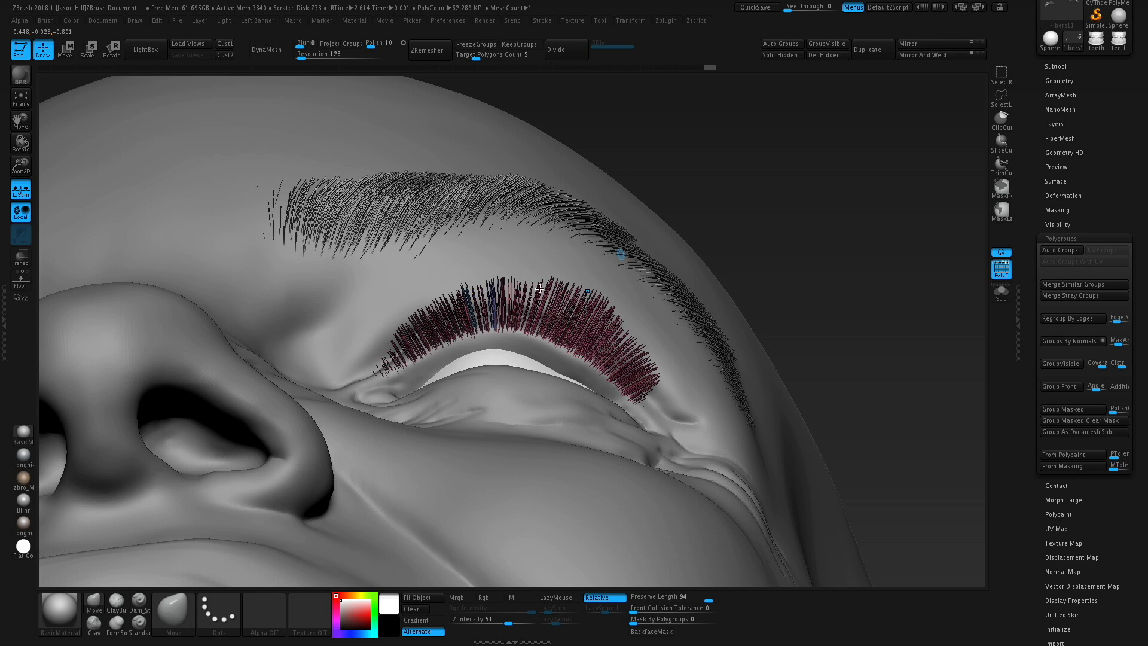
pyautogui.hotkey('ctrl', 'w')
pyautogui.keyDown('ctrl'); pyautogui.moveTo(809, 228); pyautogui.dragTo(841, 182); pyautogui.keyUp('ctrl')
# - Mask further small clumps of upper lashes toward the outer eye corner and assign each its own polygroup
pyautogui.keyDown('ctrl'); pyautogui.moveTo(555, 304); pyautogui.dragTo(589, 326); pyautogui.keyUp('ctrl')
pyautogui.hotkey('ctrl', 'w')
pyautogui.keyDown('ctrl'); pyautogui.moveTo(748, 256); pyautogui.dragTo(747, 287); pyautogui.keyUp('ctrl')
pyautogui.keyDown('ctrl'); pyautogui.moveTo(600, 332); pyautogui.dragTo(604, 336); pyautogui.keyUp('ctrl')
pyautogui.hotkey('ctrl', 'w')
pyautogui.keyDown('ctrl'); pyautogui.moveTo(833, 231); pyautogui.dragTo(833, 263); pyautogui.keyUp('ctrl')
pyautogui.keyDown('ctrl'); pyautogui.moveTo(635, 359); pyautogui.dragTo(646, 367); pyautogui.keyUp('ctrl')
pyautogui.hotkey('ctrl', 'w')
pyautogui.hotkey('ctrl', 'w')
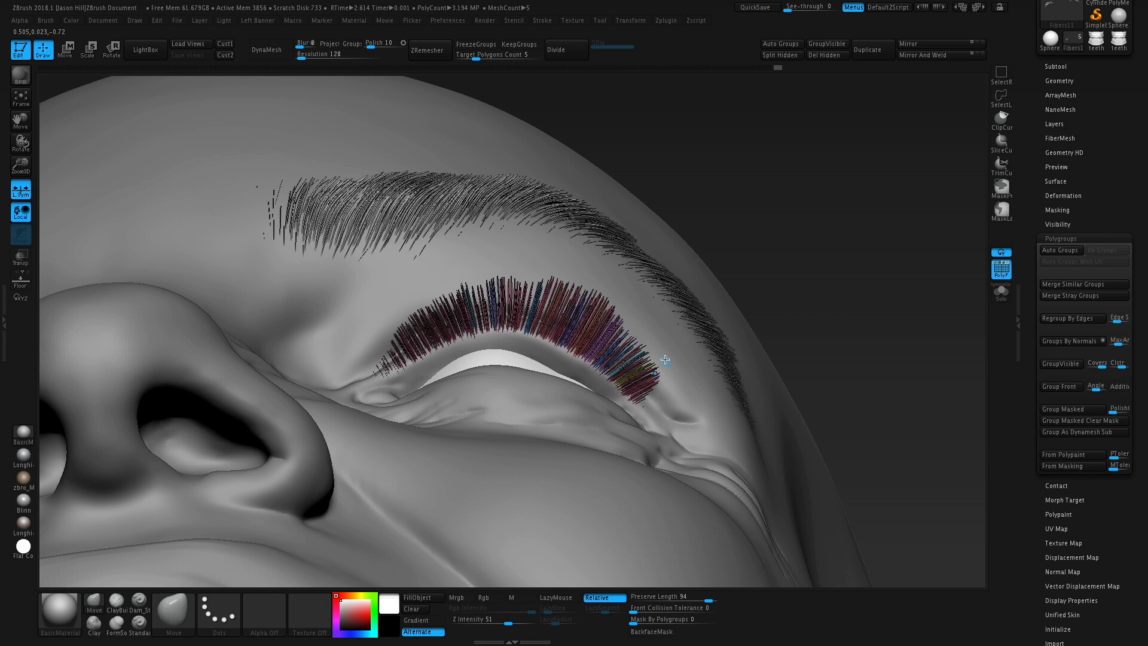
# - Switch to the Pinch brush
pyautogui.press('b')
pyautogui.press('s')
pyautogui.press('t')
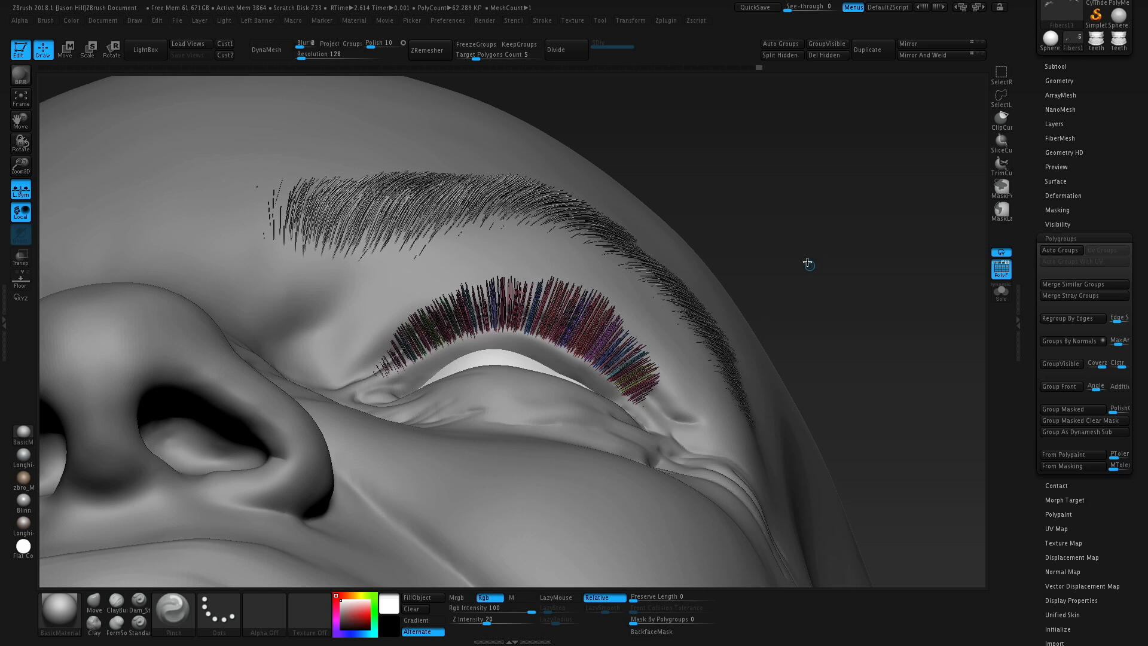
# - Set the Pinch brush's Mask By Polygroups to 100 and pinch individual clumps of lashes near the middle of the upper lid
pyautogui.press('s')
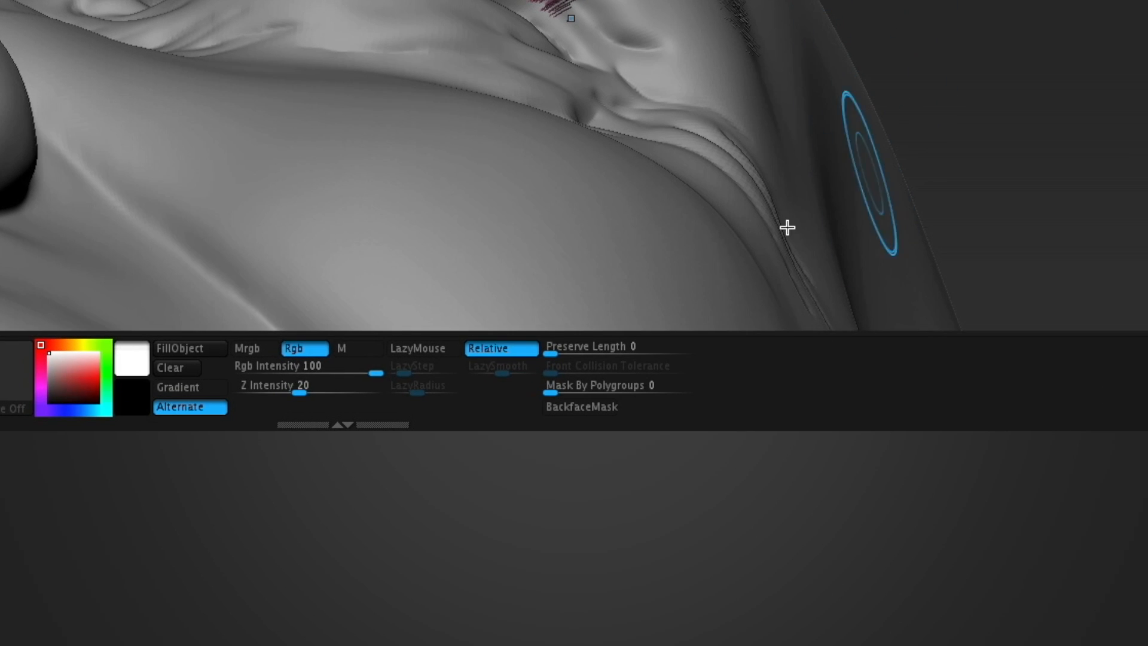
pyautogui.moveTo(606, 387); pyautogui.dragTo(720, 379)
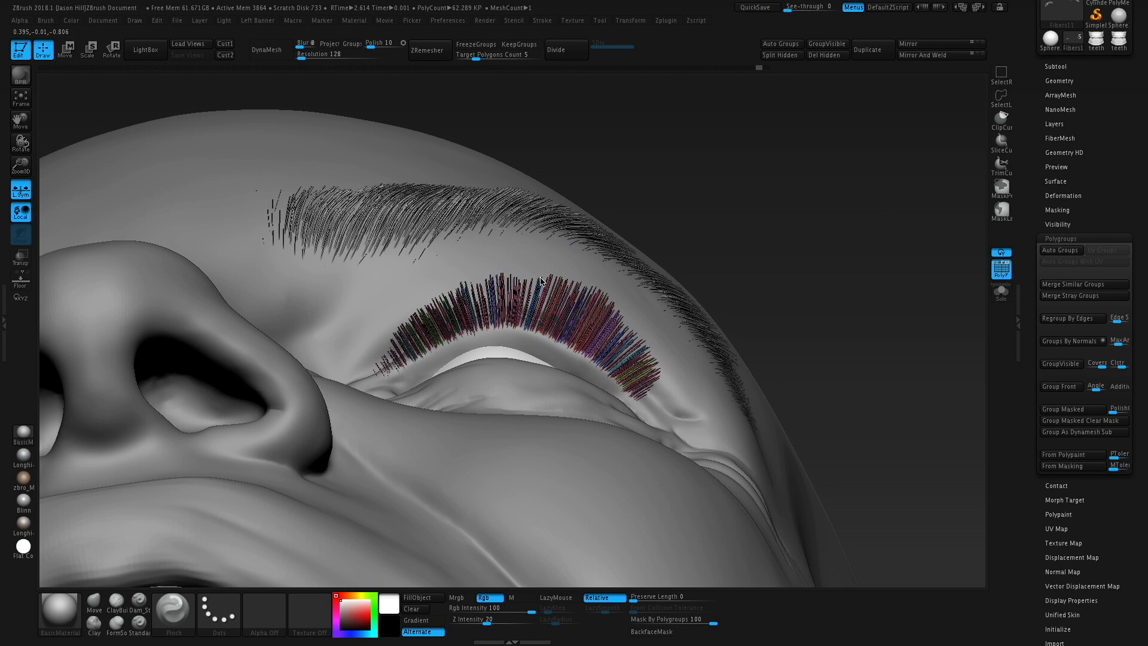
pyautogui.keyDown('alt'); pyautogui.moveTo(804, 194); pyautogui.dragTo(772, 208); pyautogui.keyUp('alt')
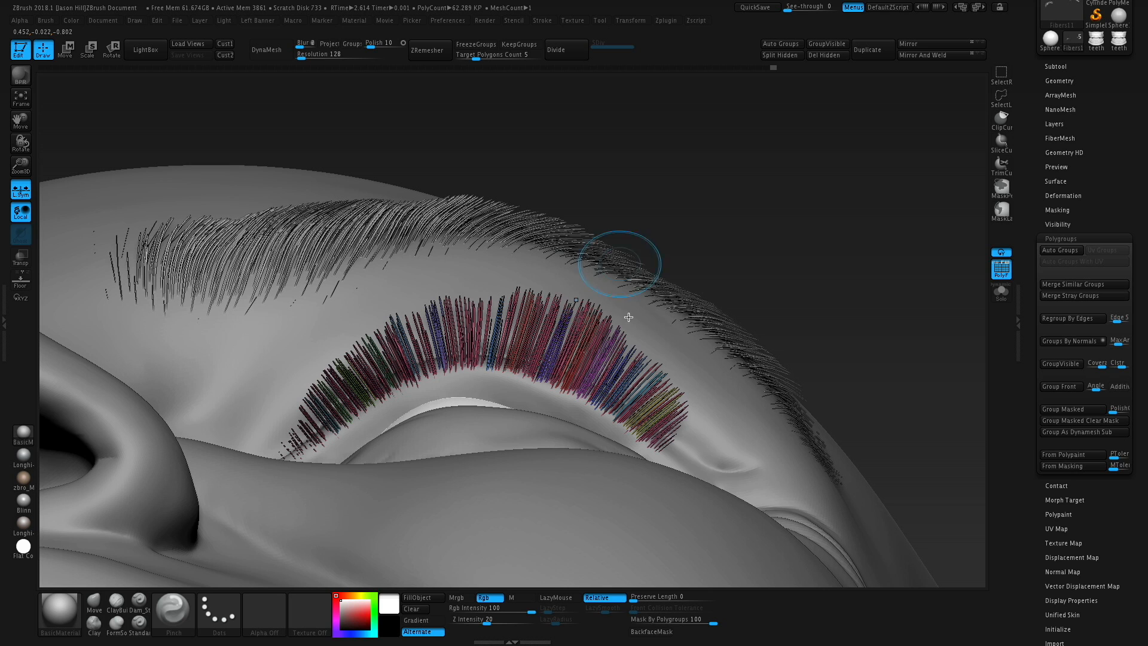
pyautogui.keyDown('ctrl'); pyautogui.moveTo(713, 297); pyautogui.dragTo(543, 331, button='right'); pyautogui.keyUp('ctrl')
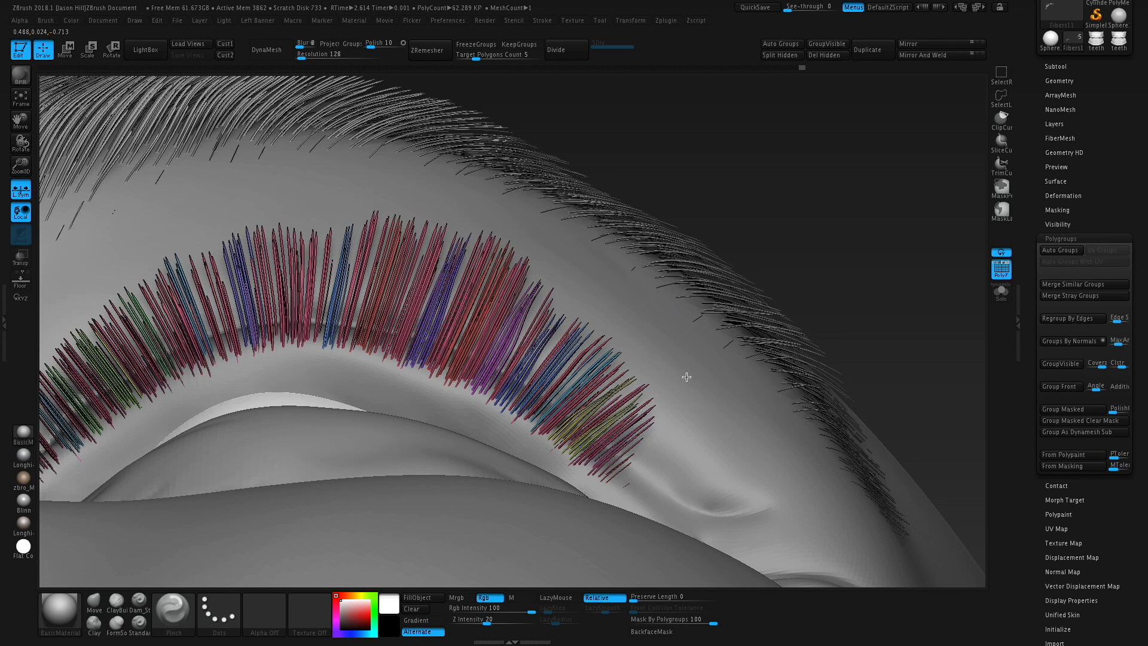
pyautogui.moveTo(245, 281)
pyautogui.mouseDown()
pyautogui.moveTo(236, 189)
pyautogui.moveTo(245, 269)
pyautogui.mouseUp()
pyautogui.keyDown('alt'); pyautogui.moveTo(353, 200); pyautogui.dragTo(449, 172, button='right'); pyautogui.keyUp('alt')
pyautogui.moveTo(383, 251)
pyautogui.mouseDown()
pyautogui.moveTo(379, 210)
pyautogui.moveTo(378, 251)
pyautogui.mouseUp()
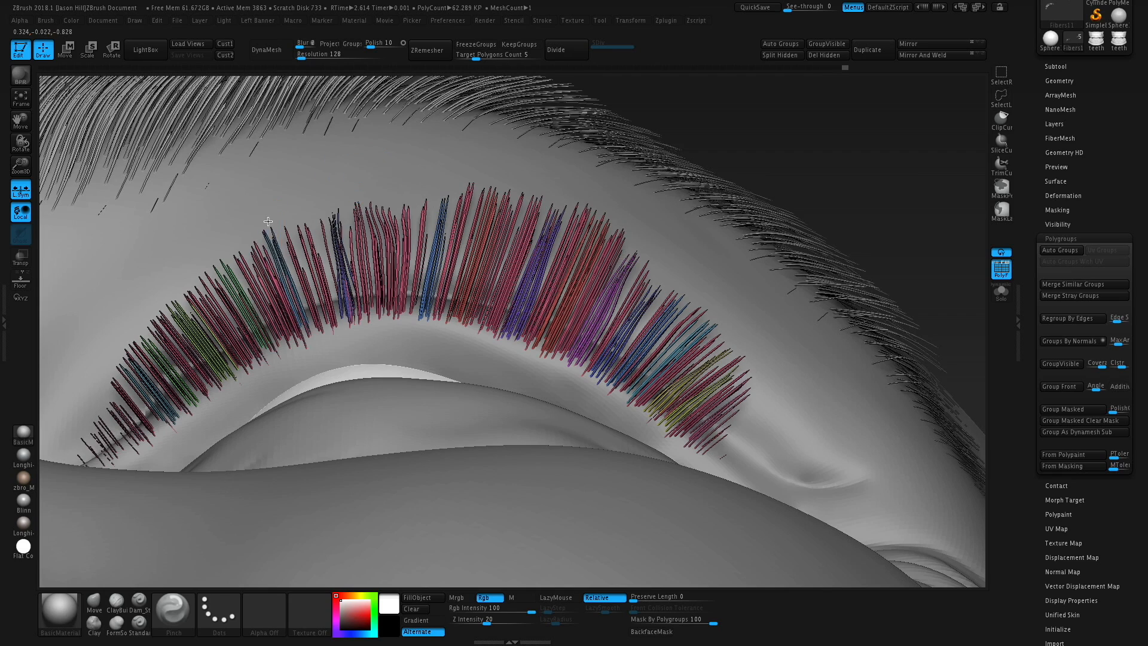
pyautogui.moveTo(270, 226)
pyautogui.mouseDown()
pyautogui.moveTo(220, 266)
pyautogui.moveTo(233, 281)
pyautogui.mouseUp()
# - Isolate the upper lashes and examine the pinched clumps
pyautogui.moveTo(233, 281)
pyautogui.mouseDown(button='right')
pyautogui.moveTo(239, 239)
pyautogui.moveTo(347, 260)
pyautogui.mouseUp(button='right')
pyautogui.hotkey('shift', 's')
pyautogui.moveTo(213, 281)
pyautogui.mouseDown(button='right')
pyautogui.moveTo(367, 295)
pyautogui.moveTo(693, 224)
pyautogui.mouseUp(button='right')
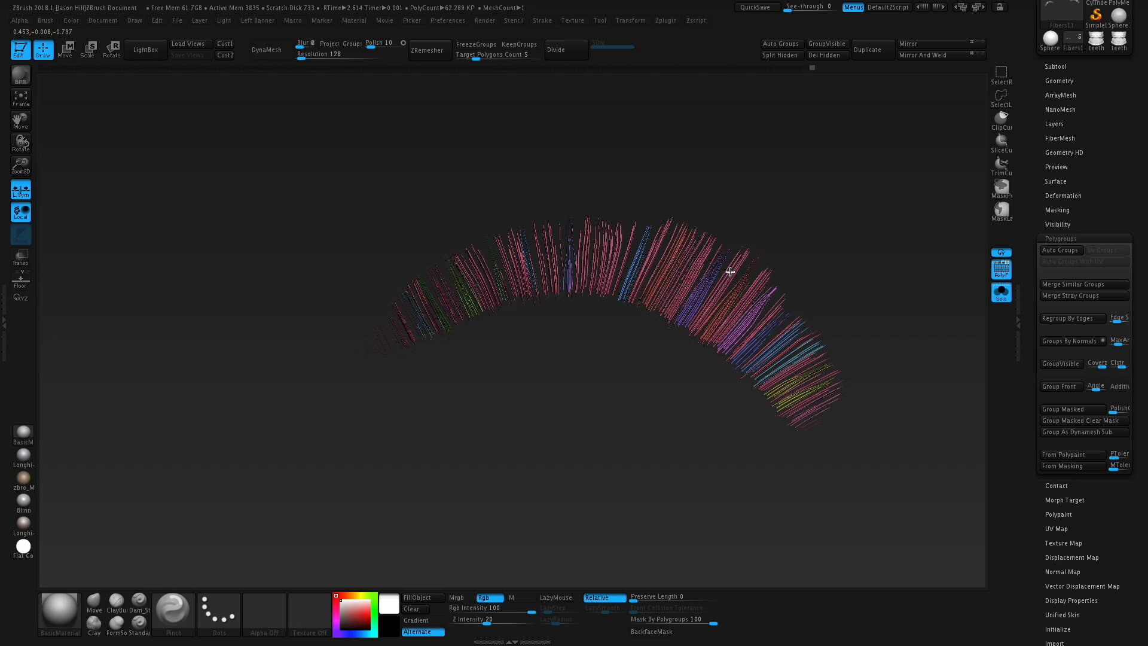
pyautogui.moveTo(436, 282); pyautogui.dragTo(630, 359, button='right')
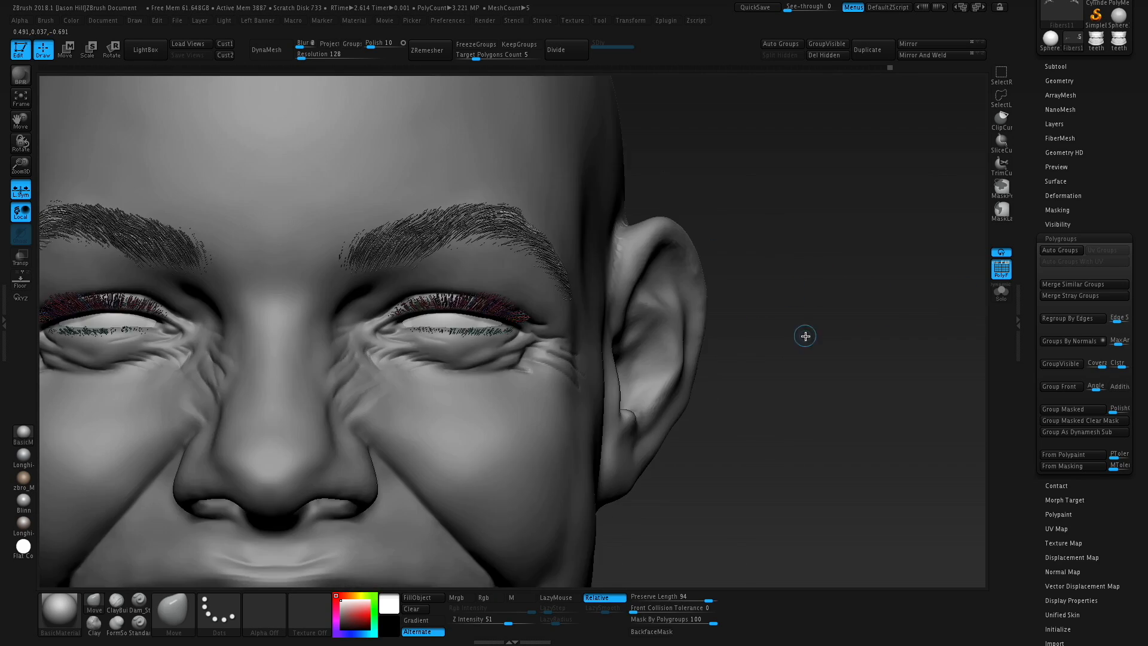
# - Make the eyelash fibers on the full face the active subtool and examine them in isolation
pyautogui.moveTo(806, 336); pyautogui.dragTo(717, 251, button='right')
pyautogui.keyDown('alt'); pyautogui.click(536, 271); pyautogui.keyUp('alt')
pyautogui.click(1001, 293)
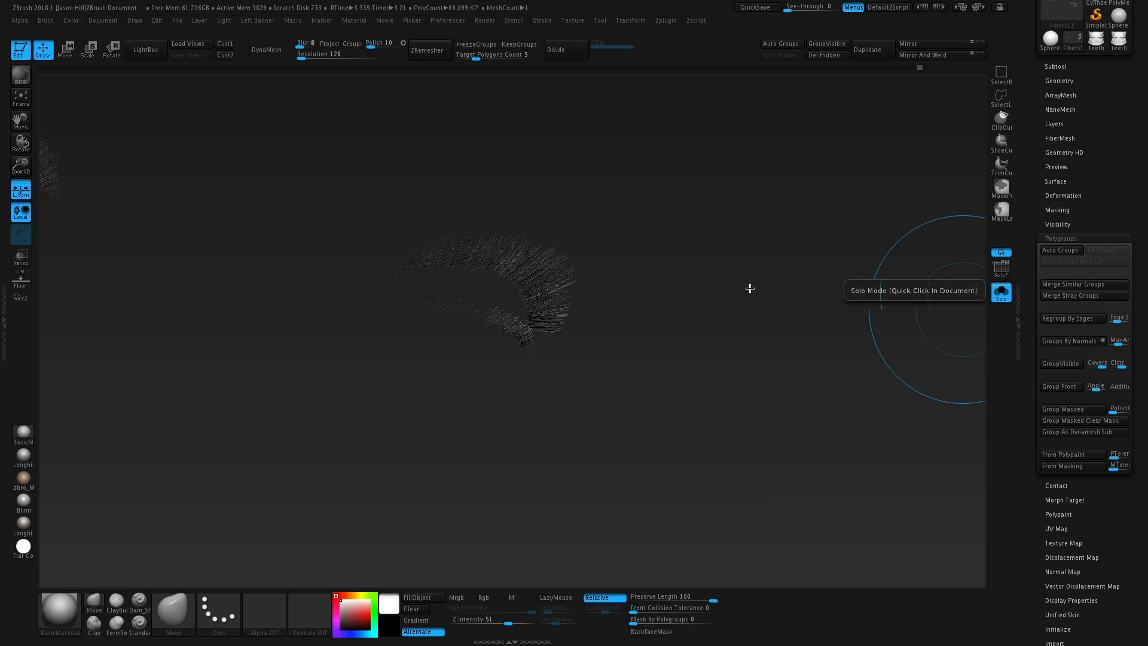
pyautogui.moveTo(601, 272); pyautogui.dragTo(546, 285, button='right')
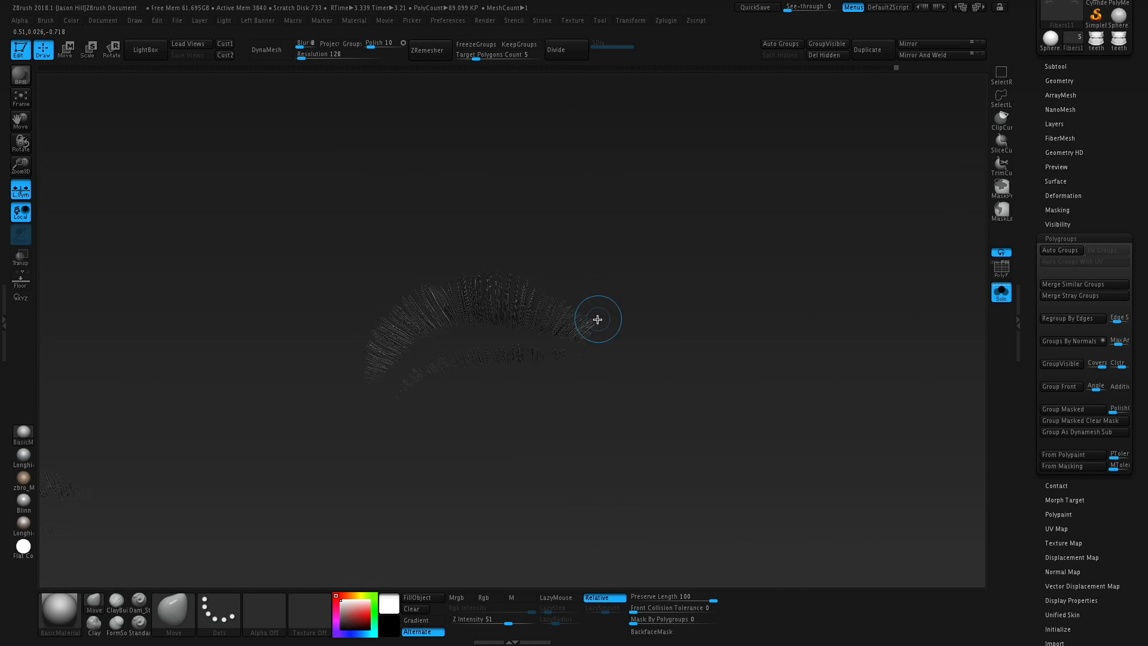
pyautogui.click(1001, 293)
# - Isolate the eyelashes and groom clumps on the upper lid with the GroomSpike brush
pyautogui.keyDown('ctrl'); pyautogui.moveTo(774, 285); pyautogui.dragTo(831, 306, button='right'); pyautogui.keyUp('ctrl')
pyautogui.moveTo(831, 305); pyautogui.dragTo(801, 239, button='right')
pyautogui.keyDown('shift'); pyautogui.moveTo(456, 236); pyautogui.dragTo(508, 251); pyautogui.keyUp('shift')
pyautogui.keyDown('ctrl'); pyautogui.moveTo(764, 227); pyautogui.dragTo(761, 200, button='right'); pyautogui.keyUp('ctrl')
pyautogui.press('b')
pyautogui.press('g')
pyautogui.click(1023, 359)
pyautogui.click(1001, 293)
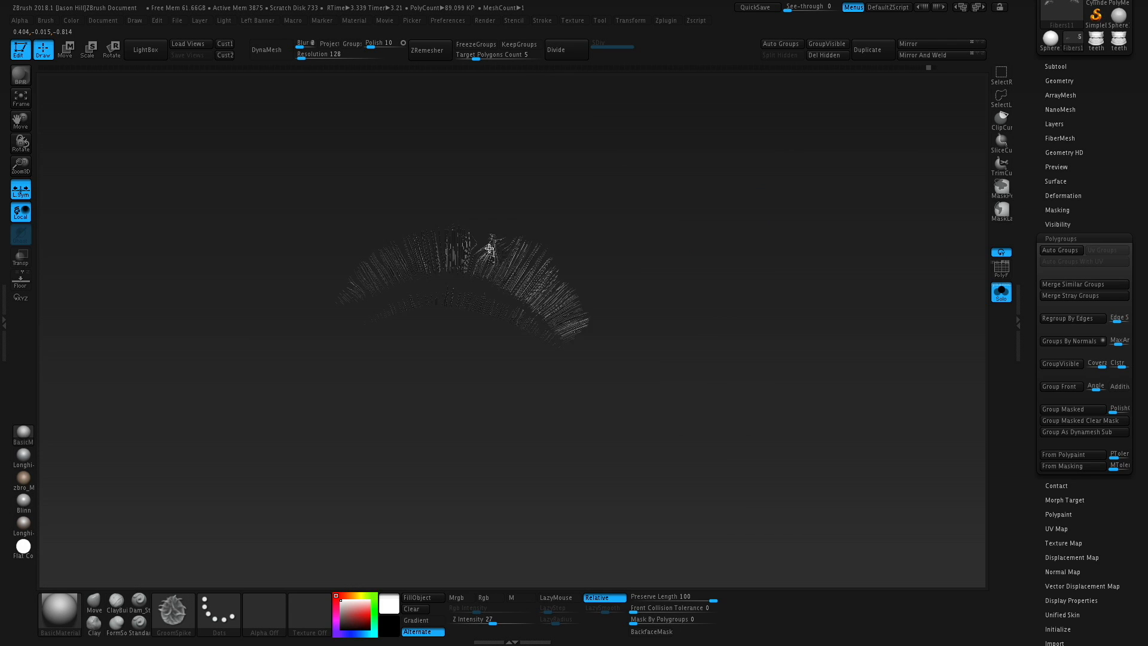
pyautogui.keyDown('ctrl'); pyautogui.moveTo(487, 246); pyautogui.dragTo(491, 263, button='right'); pyautogui.keyUp('ctrl')
pyautogui.moveTo(487, 257); pyautogui.dragTo(497, 228)
# - Clump the lashes at one end of the upper lid with the GroomClumps brush and show the whole head again
pyautogui.press('b')
pyautogui.press('g')
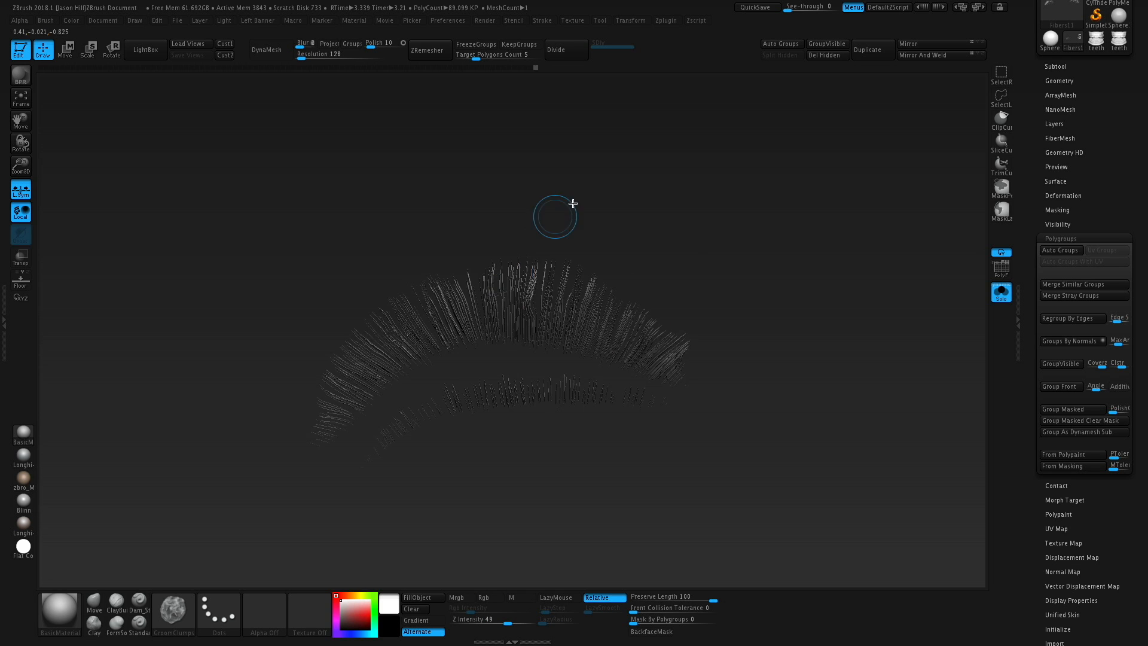
pyautogui.moveTo(655, 335)
pyautogui.mouseDown()
pyautogui.moveTo(969, 244)
pyautogui.moveTo(735, 363)
pyautogui.mouseUp()
pyautogui.click(1001, 291)
# - Switch to the Move brush and set its Preserve Length to 78
pyautogui.press('b')
pyautogui.press('m')
pyautogui.press('v')
pyautogui.moveTo(809, 266)
pyautogui.mouseDown()
pyautogui.moveTo(764, 370)
pyautogui.moveTo(542, 328)
pyautogui.moveTo(454, 335)
pyautogui.moveTo(708, 597)
pyautogui.mouseUp()
pyautogui.moveTo(658, 550); pyautogui.dragTo(472, 375, button='right')
pyautogui.moveTo(594, 340); pyautogui.dragTo(693, 568, button='right')
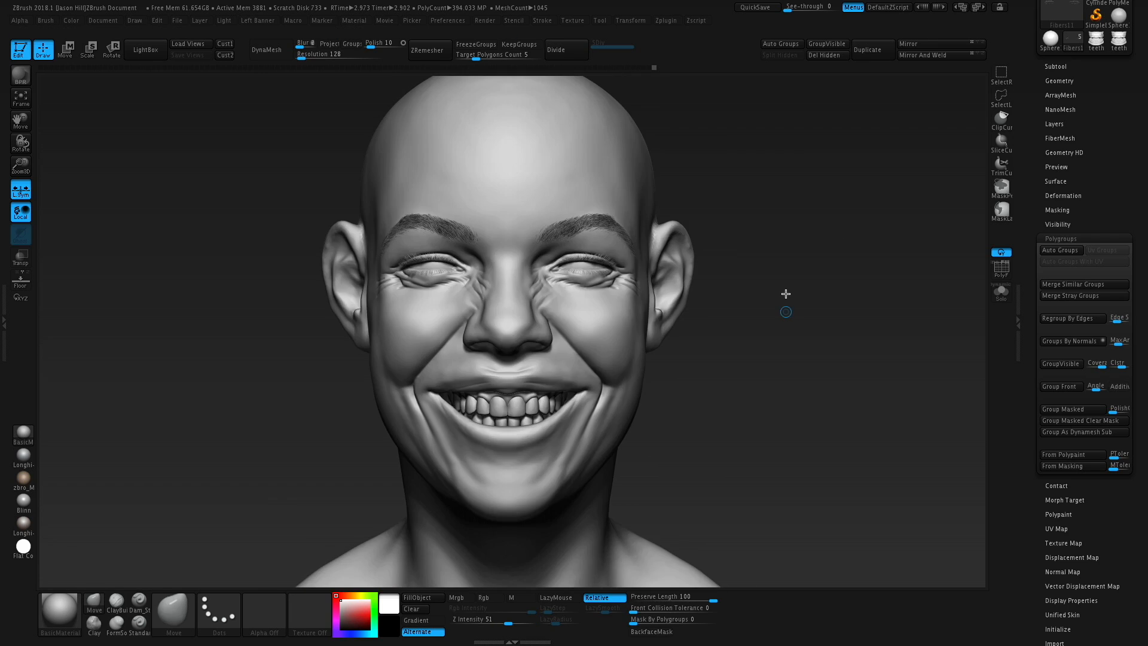
pyautogui.moveTo(784, 322)
pyautogui.mouseDown()
pyautogui.moveTo(742, 293)
pyautogui.moveTo(781, 277)
pyautogui.moveTo(796, 304)
pyautogui.mouseUp()
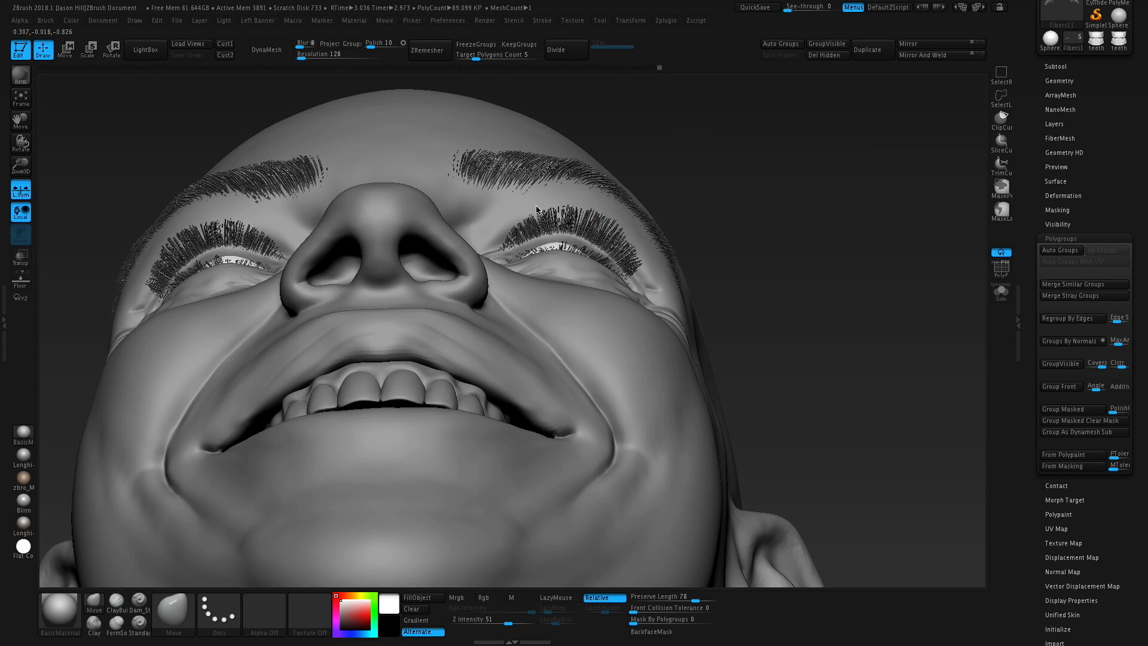
# - Adjust the upper lashes with the Move brush and check them from below and from the front
pyautogui.keyDown('ctrl'); pyautogui.moveTo(519, 220); pyautogui.dragTo(503, 234, button='right'); pyautogui.keyUp('ctrl')
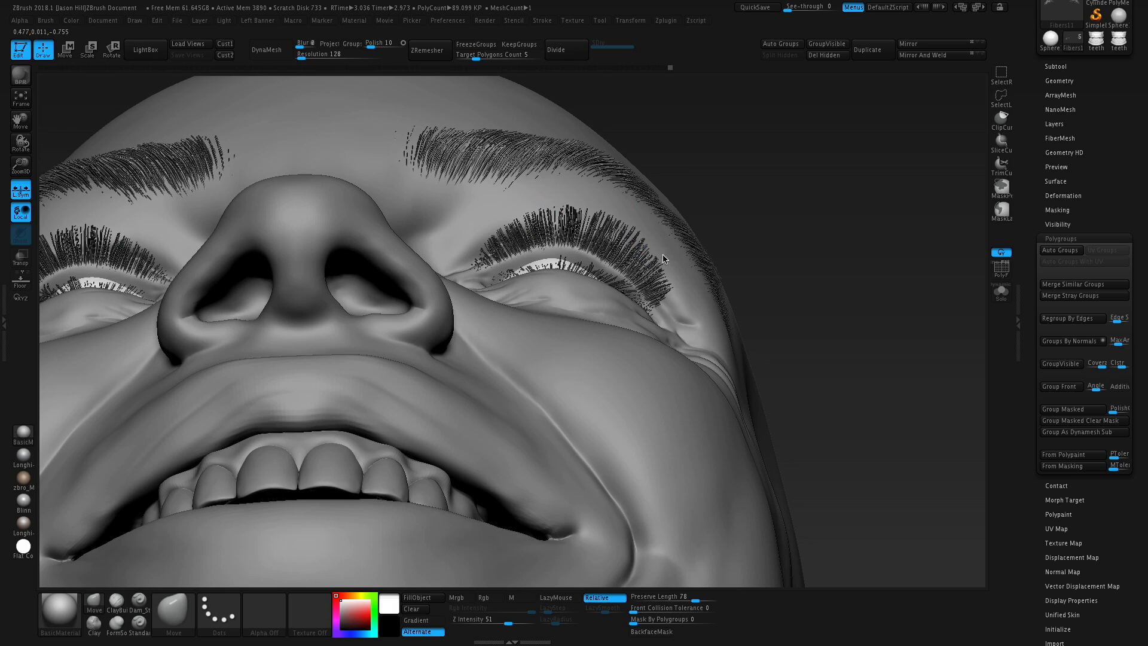
pyautogui.moveTo(778, 251); pyautogui.dragTo(797, 195)
pyautogui.keyDown('ctrl'); pyautogui.moveTo(797, 195); pyautogui.dragTo(580, 315, button='right'); pyautogui.keyUp('ctrl')
pyautogui.moveTo(580, 315); pyautogui.dragTo(833, 334)
pyautogui.keyDown('ctrl'); pyautogui.moveTo(833, 334); pyautogui.dragTo(787, 261, button='right'); pyautogui.keyUp('ctrl')
pyautogui.moveTo(787, 262); pyautogui.dragTo(553, 323)
pyautogui.keyDown('ctrl'); pyautogui.moveTo(553, 323); pyautogui.dragTo(808, 323, button='right'); pyautogui.keyUp('ctrl')
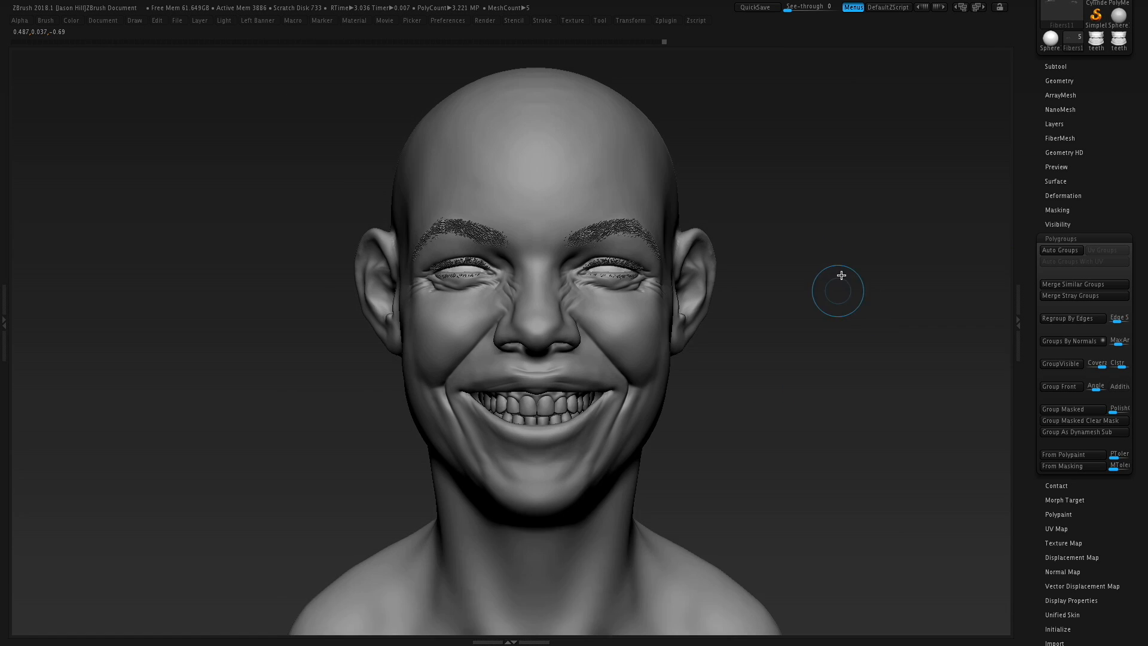
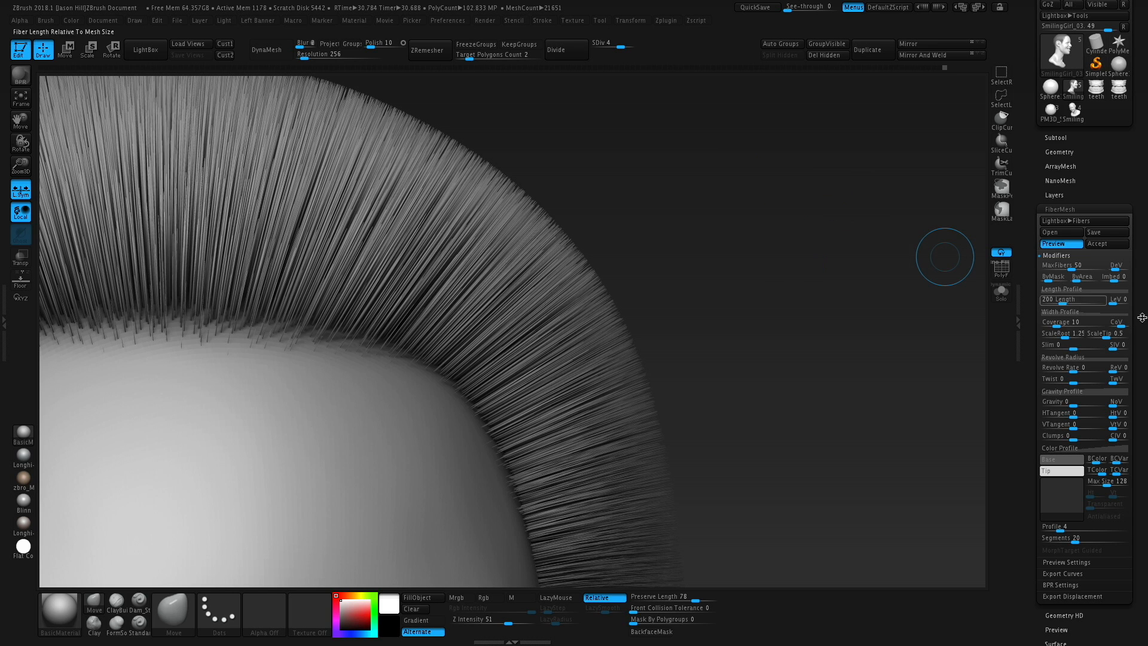
# - Set the Coverage of the scalp hair fibers to 8
pyautogui.click(877, 284)
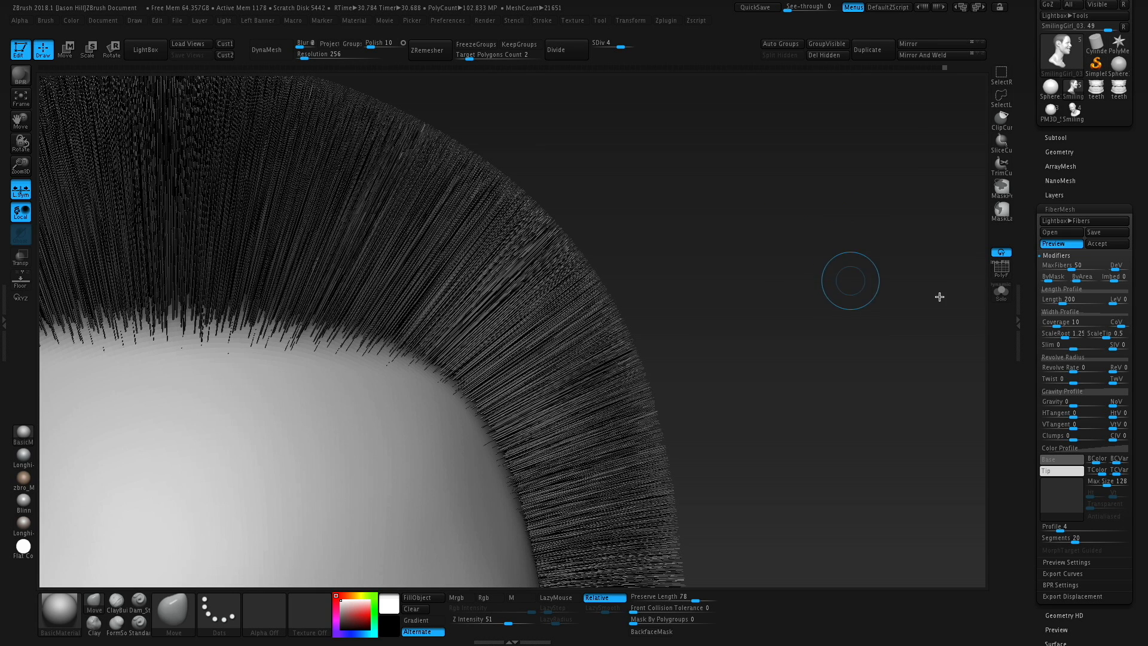
pyautogui.click(1044, 320)
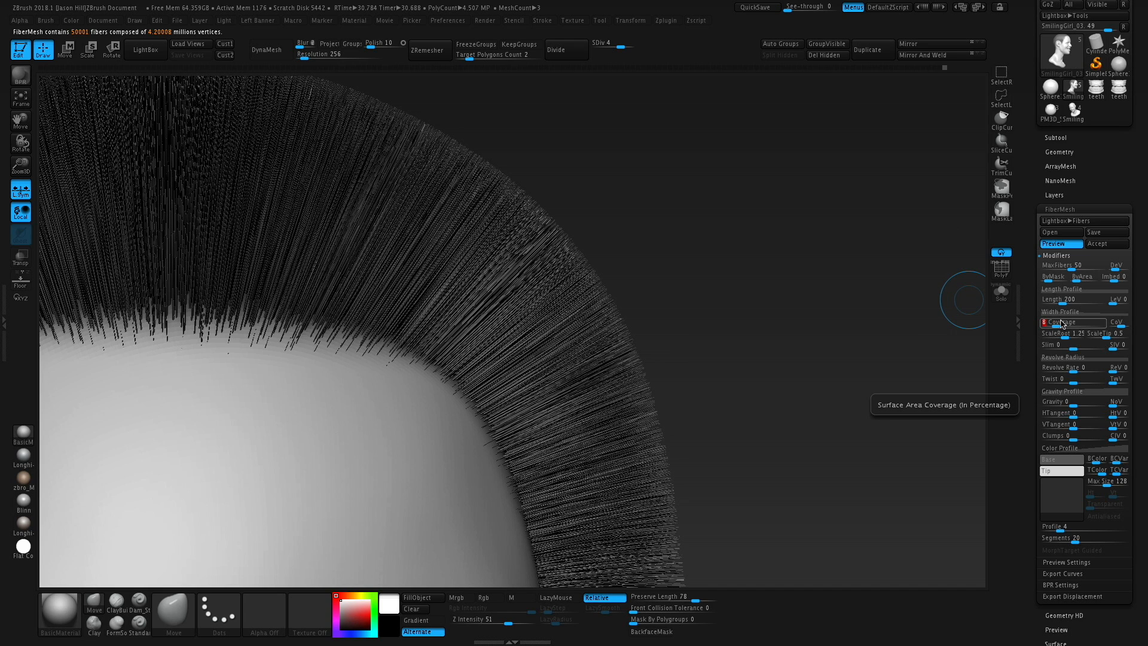
pyautogui.moveTo(889, 244); pyautogui.dragTo(825, 156)
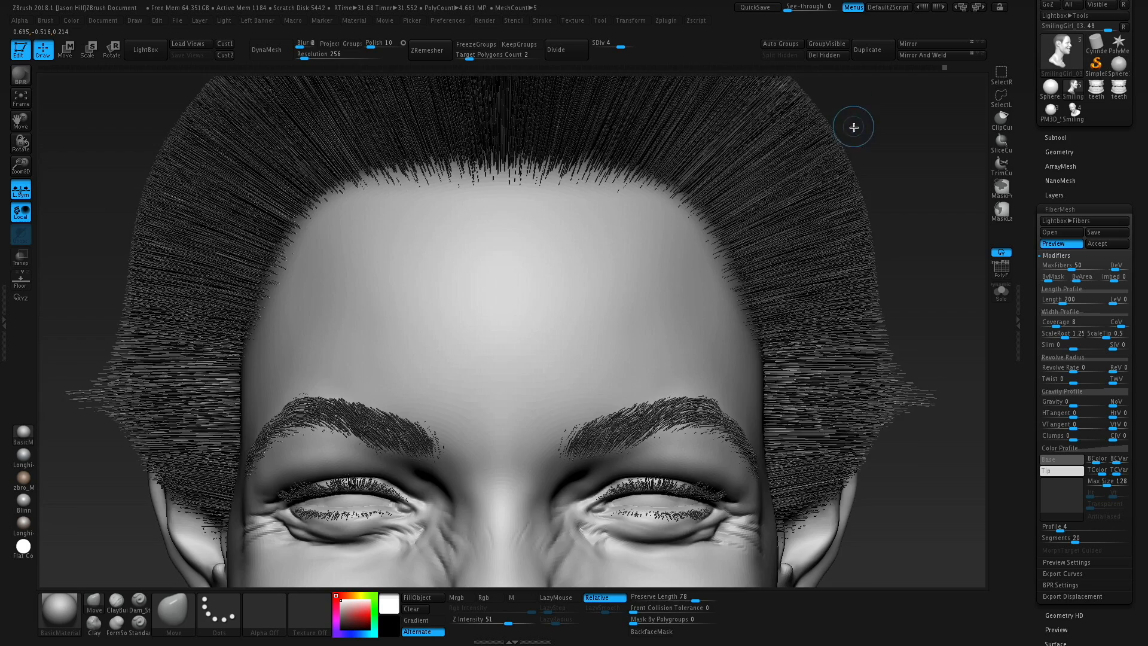
# - Accept the previewed scalp hair as a new FiberMesh subtool and decline the Fast Preview offer
pyautogui.keyDown('ctrl'); pyautogui.moveTo(853, 128); pyautogui.dragTo(981, 207, button='right'); pyautogui.keyUp('ctrl')
pyautogui.click(1101, 245)
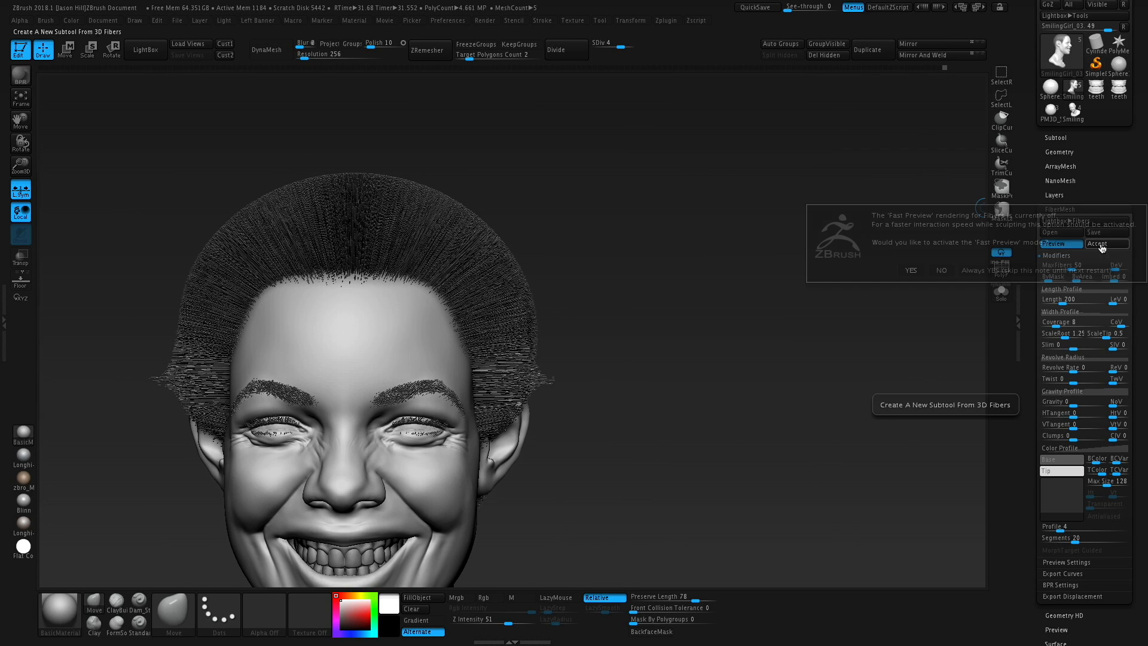
pyautogui.click(942, 271)
# - Turn on Fast Preview in the hair's FiberMesh preview settings
pyautogui.moveTo(582, 195)
pyautogui.keyDown('alt'); pyautogui.mouseDown(button='right')
pyautogui.moveTo(712, 185)
pyautogui.moveTo(722, 196)
pyautogui.moveTo(791, 167)
pyautogui.moveTo(769, 251)
pyautogui.moveTo(813, 211)
pyautogui.moveTo(797, 220)
pyautogui.moveTo(779, 208)
pyautogui.moveTo(718, 341)
pyautogui.mouseUp(button='right'); pyautogui.keyUp('alt')
pyautogui.rightClick(718, 342)
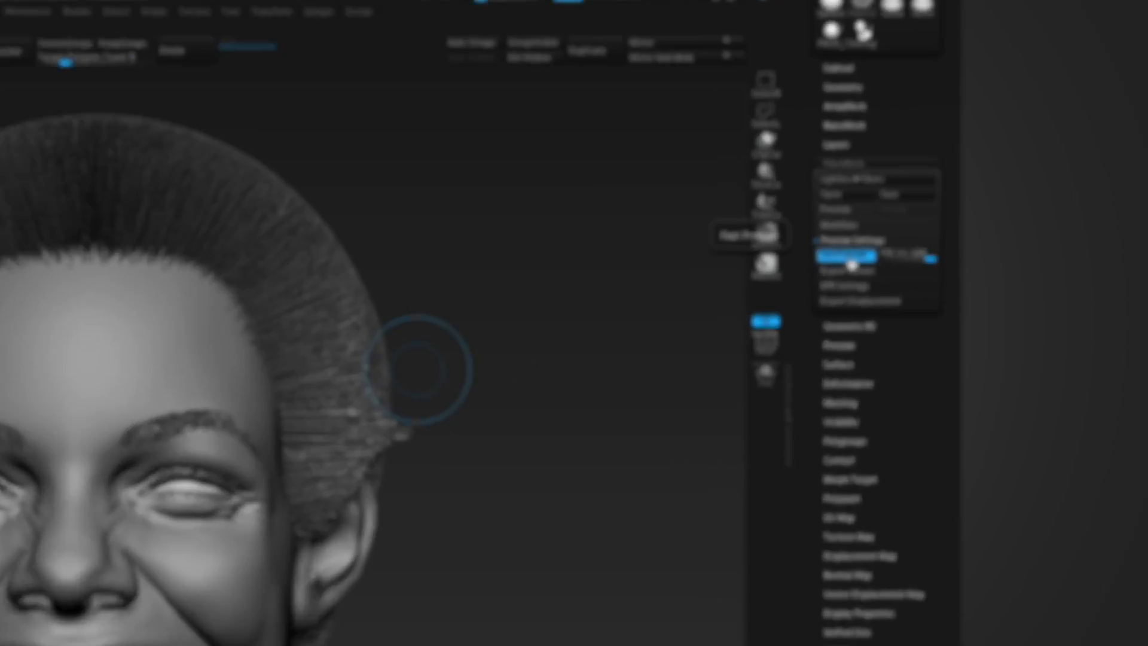
pyautogui.click(1068, 207)
pyautogui.click(1068, 207)
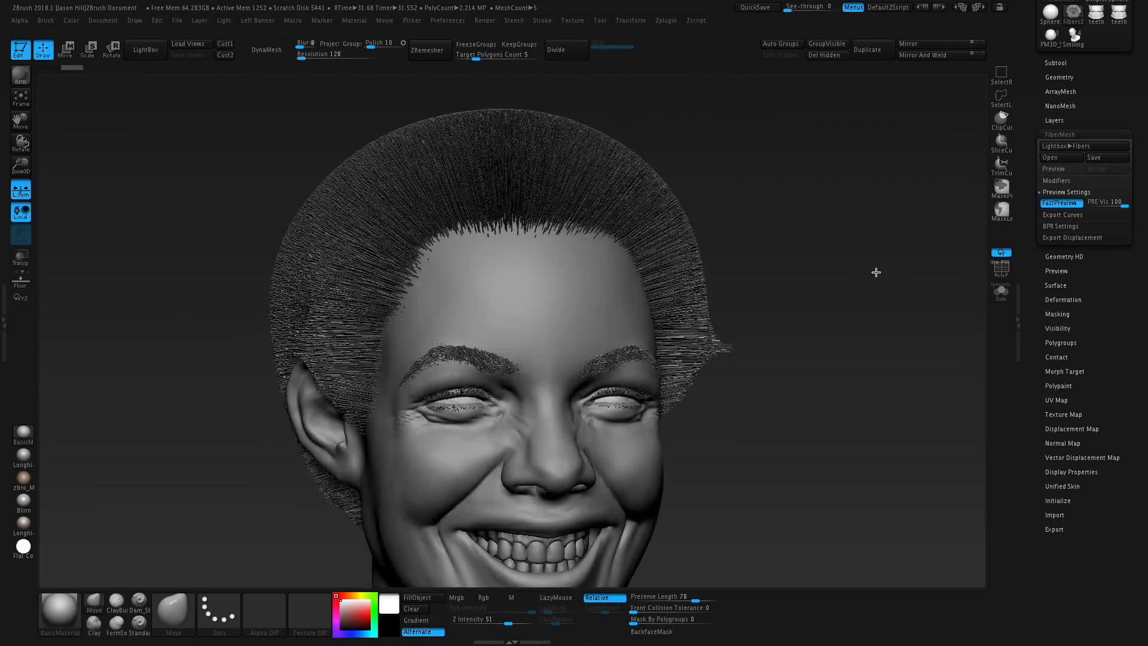
# - Set the Move brush's Preserve Length to 0 and enlarge its Draw Size to 737
pyautogui.moveTo(809, 281)
pyautogui.mouseDown(button='right')
pyautogui.moveTo(734, 306)
pyautogui.moveTo(717, 339)
pyautogui.mouseUp(button='right')
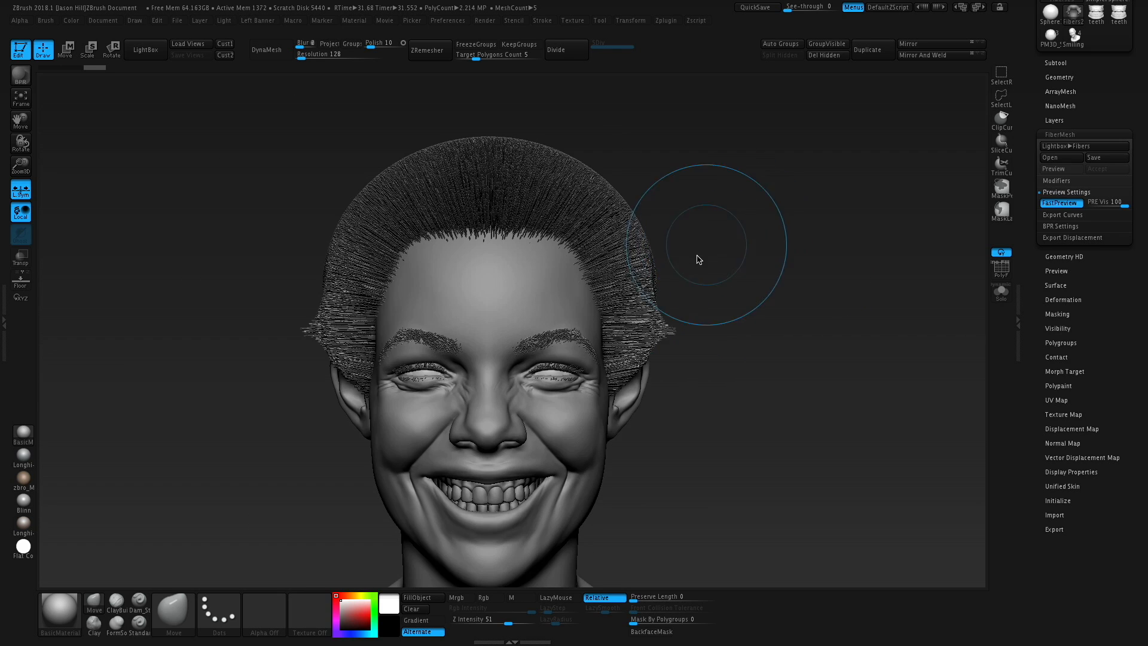
pyautogui.moveTo(703, 263)
pyautogui.keyDown('ctrl'); pyautogui.mouseDown(button='right')
pyautogui.moveTo(723, 287)
pyautogui.moveTo(707, 251)
pyautogui.moveTo(697, 263)
pyautogui.mouseUp(button='right'); pyautogui.keyUp('ctrl')
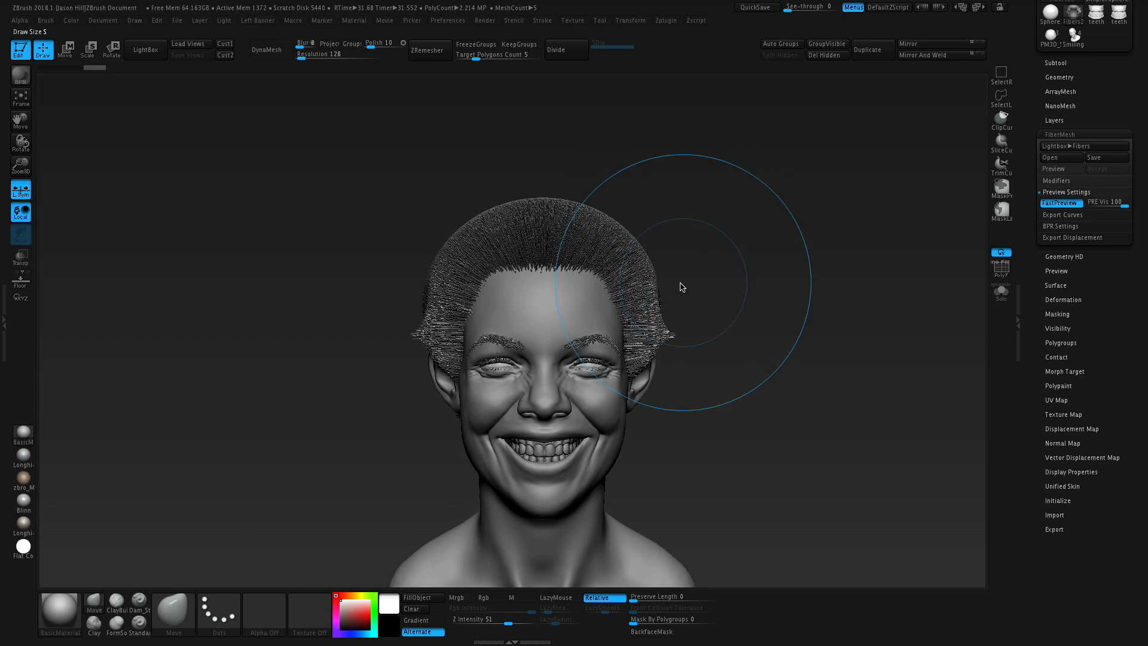
pyautogui.press('s')
pyautogui.click(652, 306)
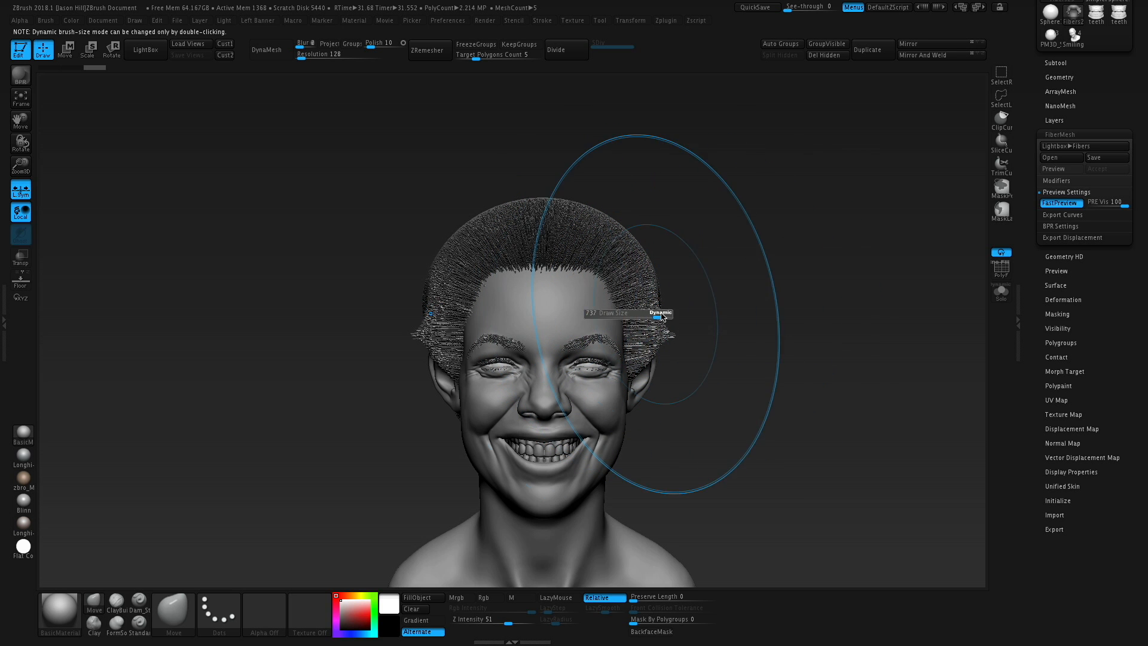
# - Pull the scalp hair outward and upward on both sides and the crown to lengthen it into a wide, full shape
pyautogui.moveTo(671, 351)
pyautogui.mouseDown()
pyautogui.moveTo(700, 349)
pyautogui.moveTo(696, 310)
pyautogui.mouseUp()
pyautogui.keyDown('ctrl'); pyautogui.moveTo(695, 310); pyautogui.dragTo(634, 274, button='right'); pyautogui.keyUp('ctrl')
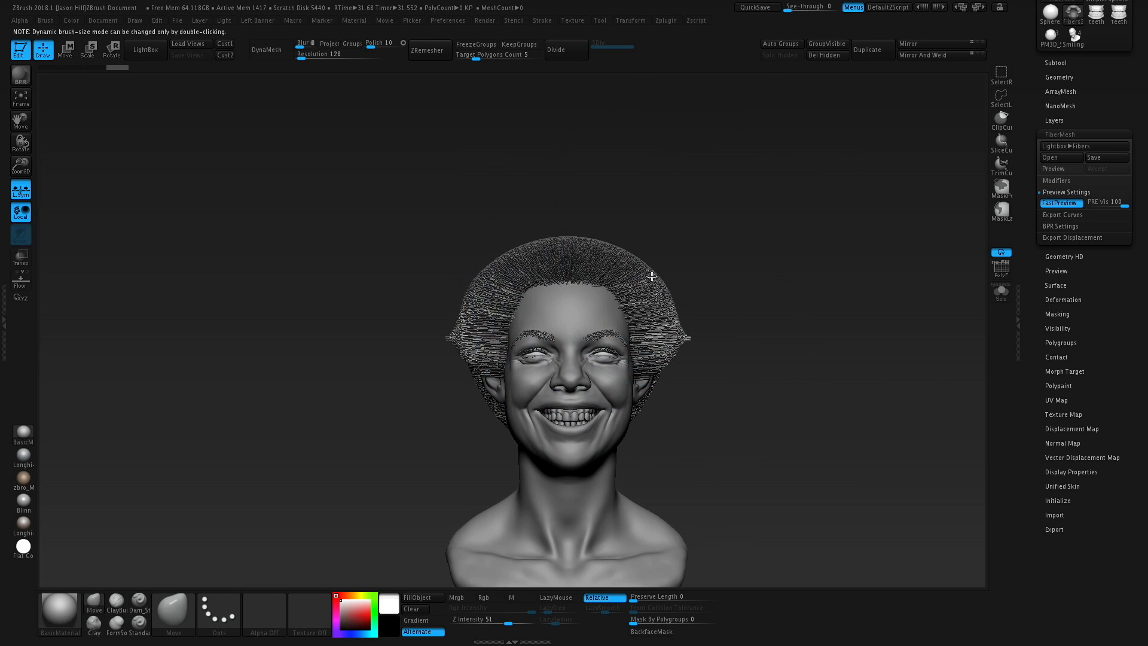
pyautogui.moveTo(665, 239); pyautogui.dragTo(661, 246)
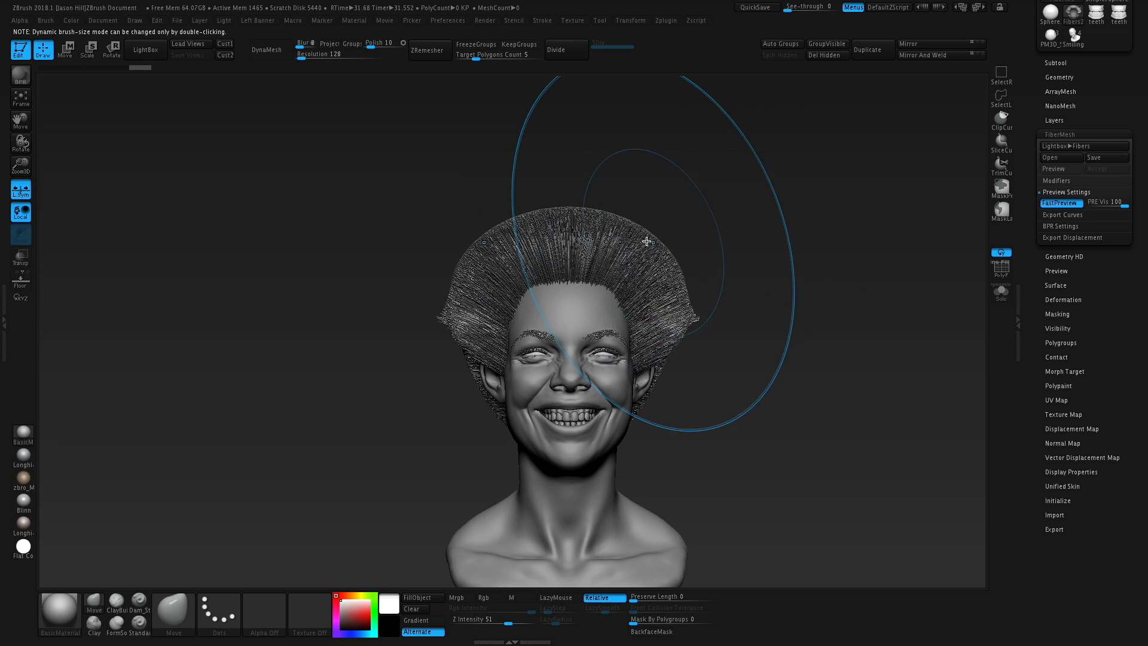
pyautogui.moveTo(591, 209)
pyautogui.mouseDown()
pyautogui.moveTo(631, 226)
pyautogui.moveTo(652, 258)
pyautogui.mouseUp()
pyautogui.moveTo(679, 297); pyautogui.dragTo(700, 305)
pyautogui.moveTo(796, 302); pyautogui.dragTo(693, 294)
pyautogui.keyDown('alt'); pyautogui.moveTo(780, 206); pyautogui.dragTo(689, 233); pyautogui.keyUp('alt')
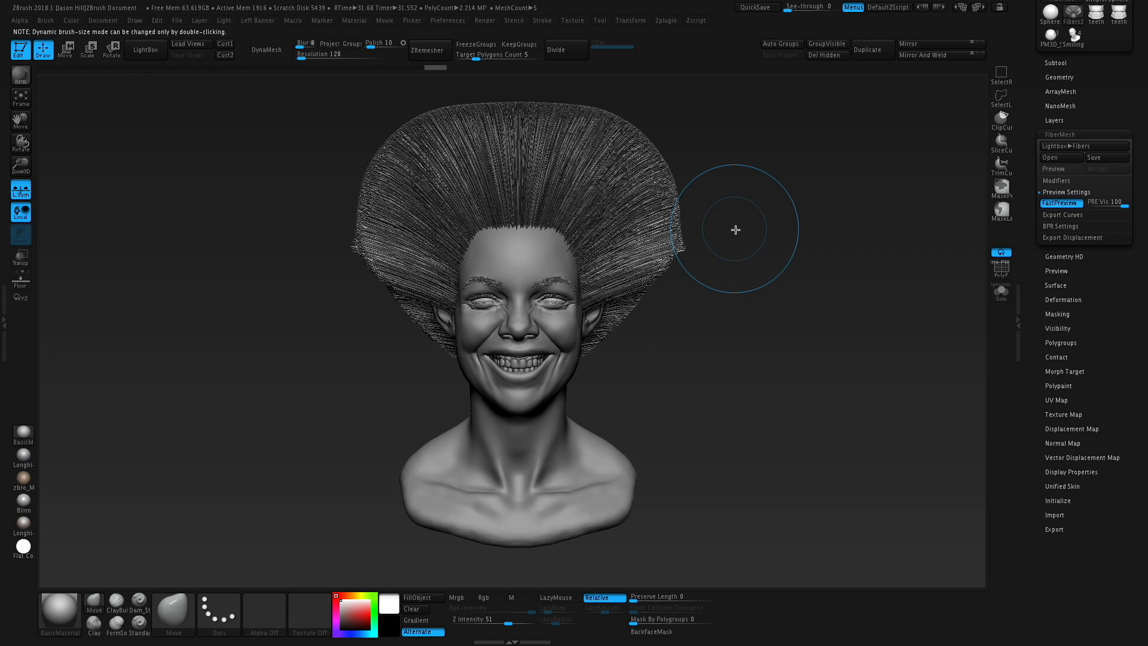
# - Turn on the polyframe display and mask the half of the hair on the character's left from the front
pyautogui.keyDown('alt'); pyautogui.moveTo(772, 209); pyautogui.dragTo(815, 272); pyautogui.keyUp('alt')
pyautogui.click(1000, 268)
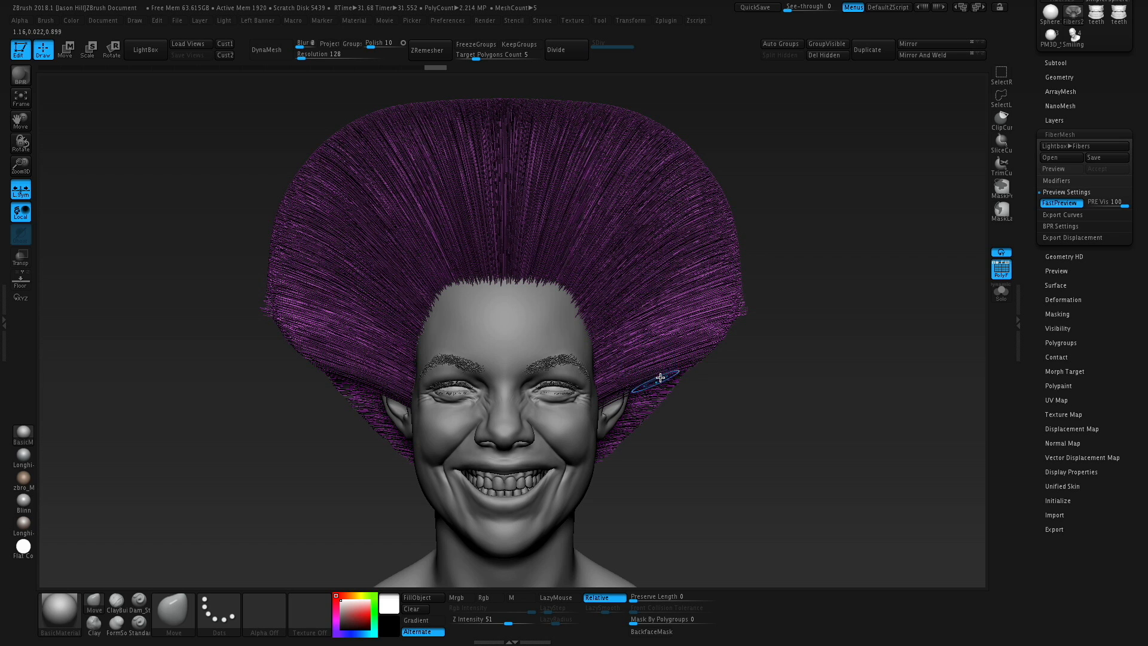
pyautogui.keyDown('ctrl'); pyautogui.moveTo(795, 473); pyautogui.dragTo(806, 494); pyautogui.keyUp('ctrl')
pyautogui.moveTo(636, 417)
pyautogui.keyDown('ctrl'); pyautogui.mouseDown()
pyautogui.moveTo(656, 279)
pyautogui.moveTo(579, 179)
pyautogui.mouseUp(); pyautogui.keyUp('ctrl')
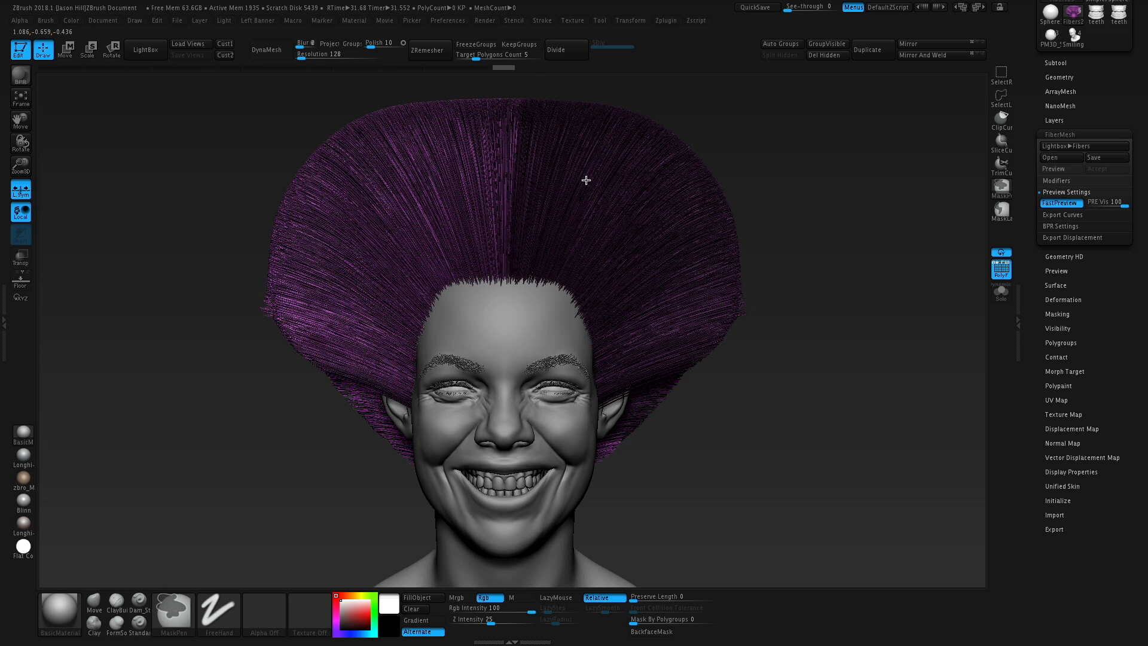
# - Extend the mask over the crown and back of the same half of the hair
pyautogui.keyDown('shift'); pyautogui.moveTo(777, 205); pyautogui.dragTo(785, 343); pyautogui.keyUp('shift')
pyautogui.moveTo(704, 314)
pyautogui.keyDown('ctrl'); pyautogui.mouseDown()
pyautogui.moveTo(692, 257)
pyautogui.moveTo(704, 315)
pyautogui.moveTo(650, 342)
pyautogui.moveTo(612, 325)
pyautogui.moveTo(586, 360)
pyautogui.mouseUp(); pyautogui.keyUp('ctrl')
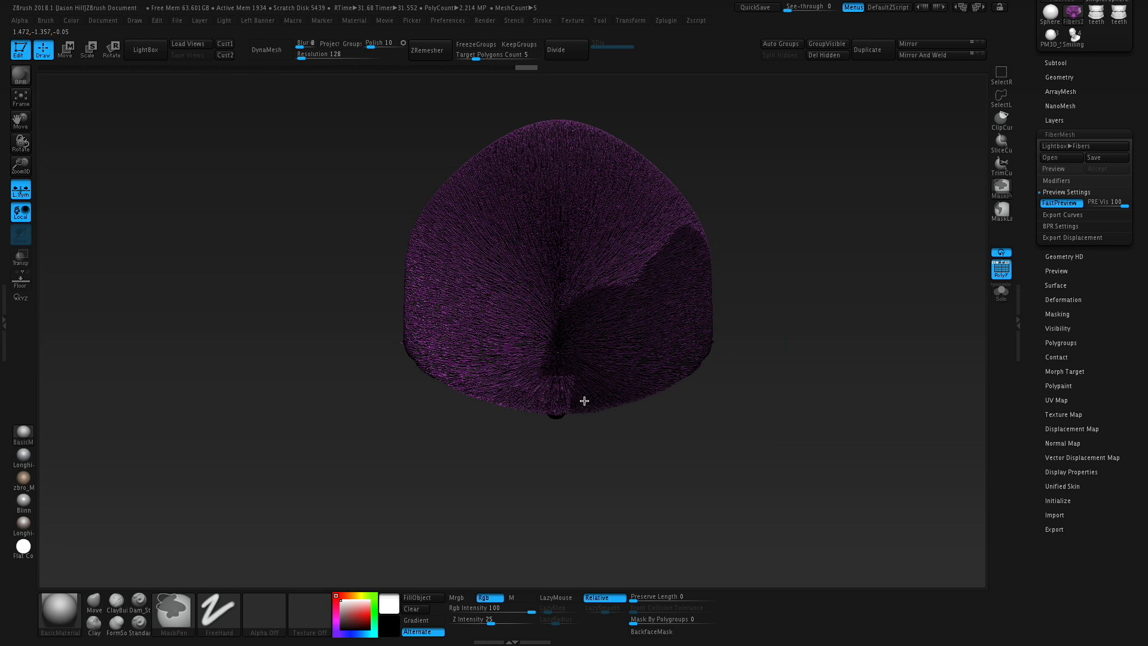
pyautogui.moveTo(596, 250)
pyautogui.keyDown('ctrl'); pyautogui.mouseDown()
pyautogui.moveTo(598, 120)
pyautogui.moveTo(652, 85)
pyautogui.moveTo(745, 95)
pyautogui.moveTo(623, 263)
pyautogui.mouseUp(); pyautogui.keyUp('ctrl')
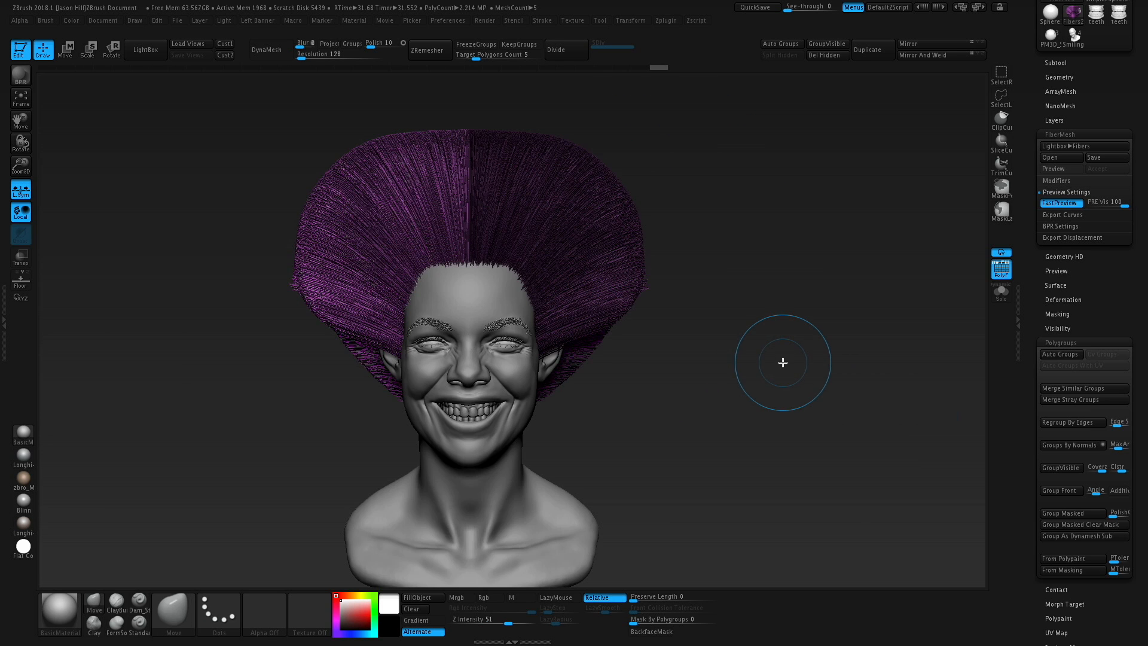
# - Make the masked half of the hair its own polygroup and hide that half
pyautogui.hotkey('ctrl', 'w')
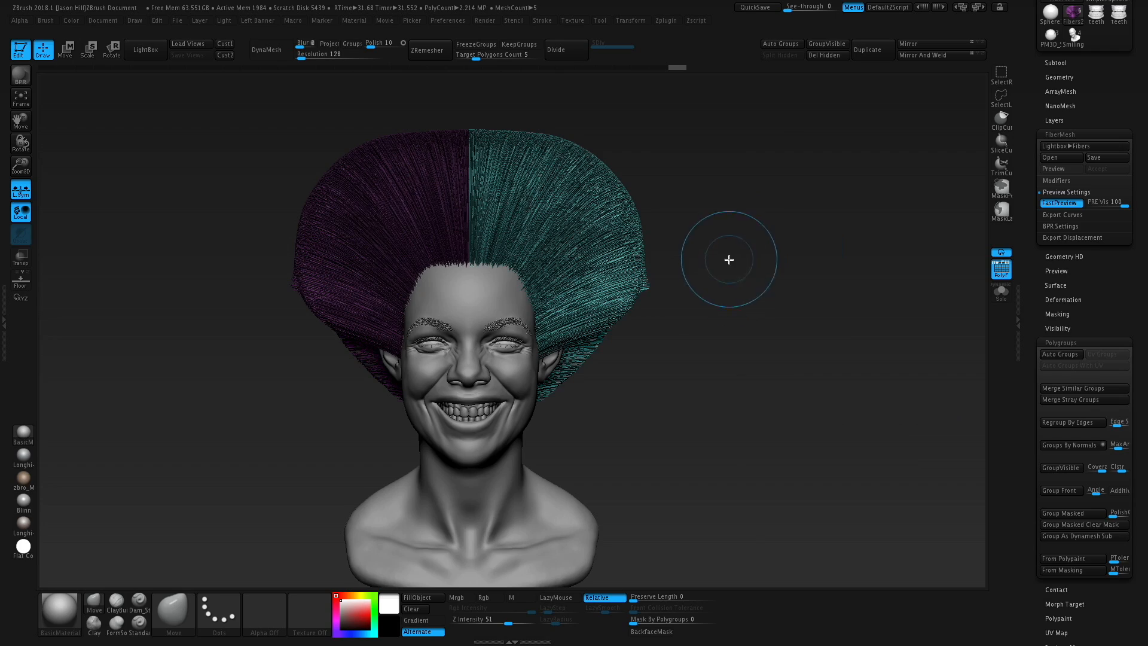
pyautogui.moveTo(743, 319); pyautogui.dragTo(761, 258)
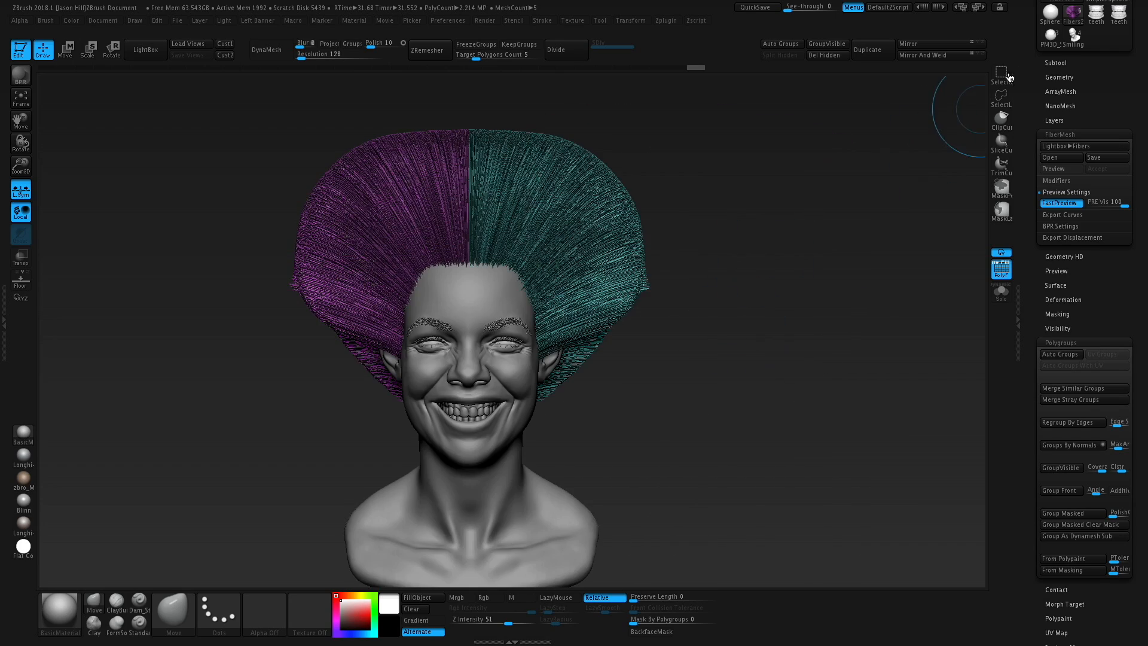
pyautogui.keyDown('ctrl'); pyautogui.keyDown('shift'); pyautogui.click(646, 270); pyautogui.keyUp('shift'); pyautogui.keyUp('ctrl')
pyautogui.moveTo(708, 295)
pyautogui.keyDown('ctrl'); pyautogui.keyDown('shift'); pyautogui.mouseDown()
pyautogui.moveTo(741, 359)
pyautogui.moveTo(641, 371)
pyautogui.moveTo(515, 413)
pyautogui.moveTo(510, 440)
pyautogui.moveTo(608, 428)
pyautogui.mouseUp(); pyautogui.keyUp('shift'); pyautogui.keyUp('ctrl')
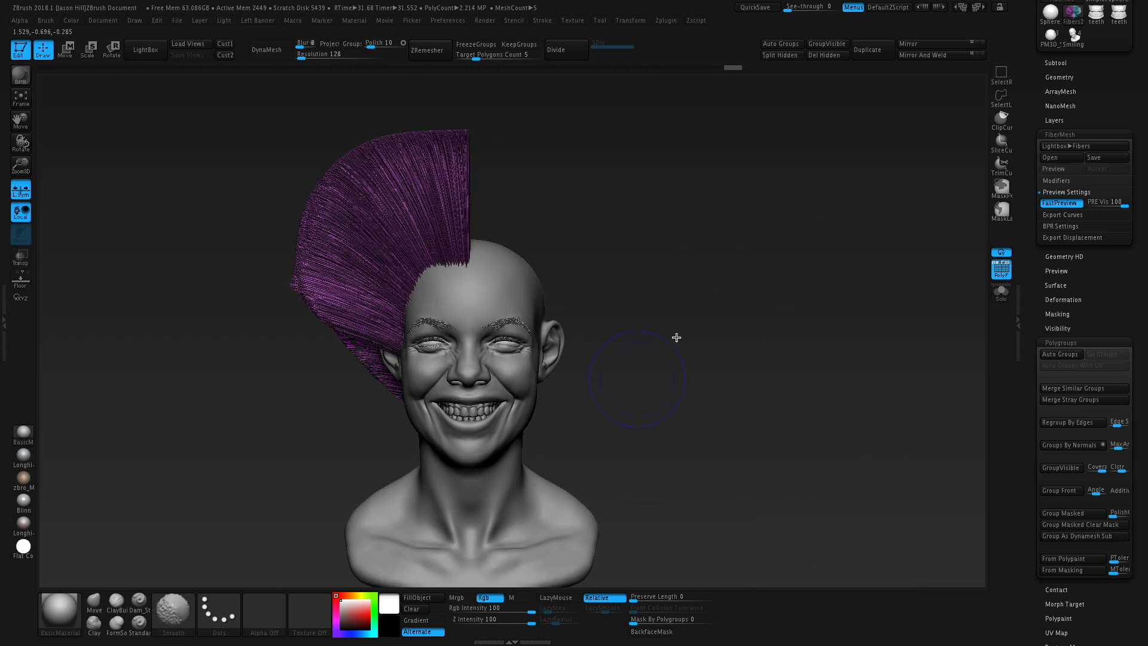
# - Save the tool as SmilingGirl_03.ztl and isolate the teal hair half on the character's left
pyautogui.keyDown('ctrl'); pyautogui.keyDown('shift'); pyautogui.click(757, 285); pyautogui.keyUp('shift'); pyautogui.keyUp('ctrl')
pyautogui.hotkey('ctrl', 's')
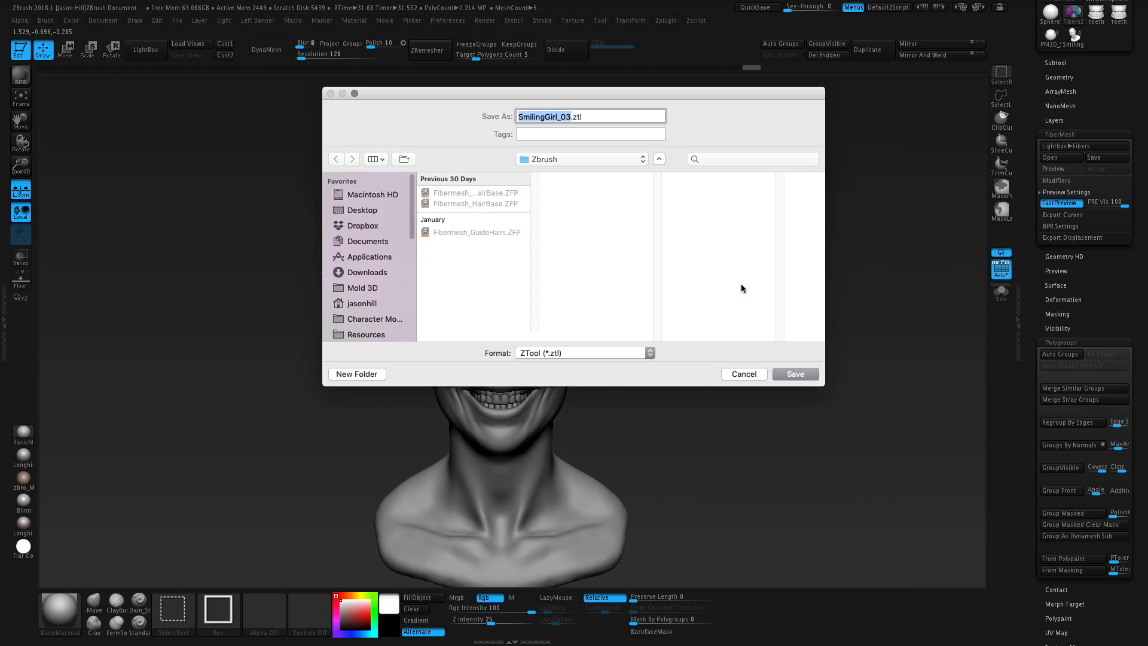
pyautogui.press('Return')
pyautogui.keyDown('ctrl'); pyautogui.keyDown('shift'); pyautogui.click(654, 264); pyautogui.keyUp('shift'); pyautogui.keyUp('ctrl')
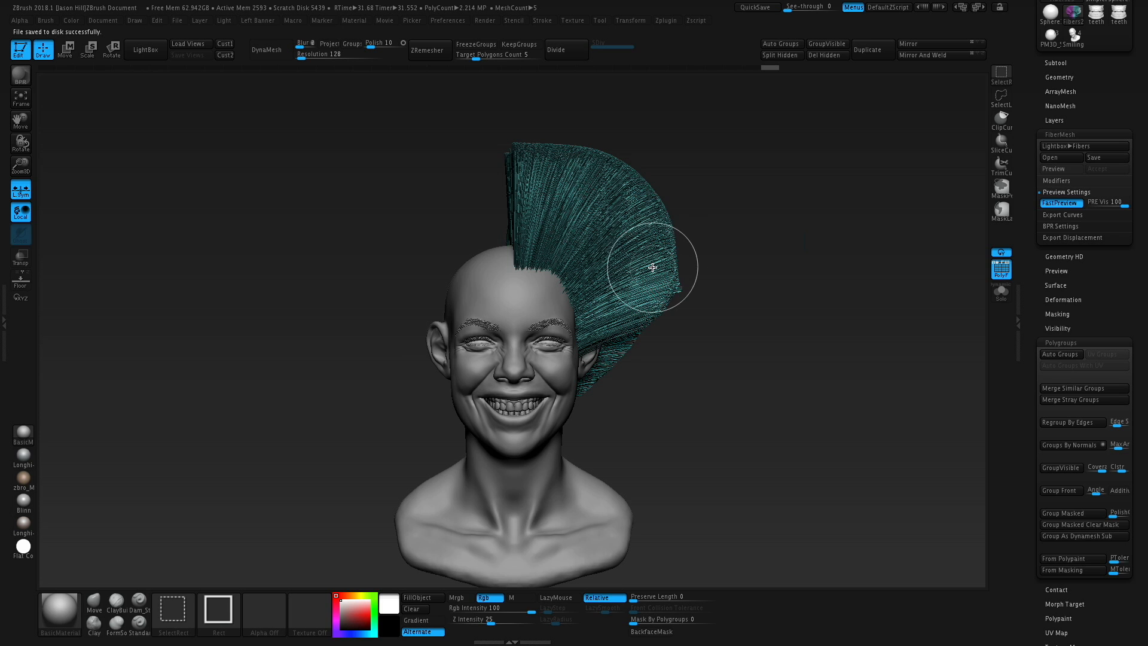
# - Pull the isolated teal hair backward and down behind the head with the Move brush
pyautogui.keyDown('alt'); pyautogui.moveTo(738, 259); pyautogui.dragTo(726, 231); pyautogui.keyUp('alt')
pyautogui.moveTo(536, 174); pyautogui.dragTo(639, 174)
pyautogui.moveTo(720, 223); pyautogui.dragTo(878, 348)
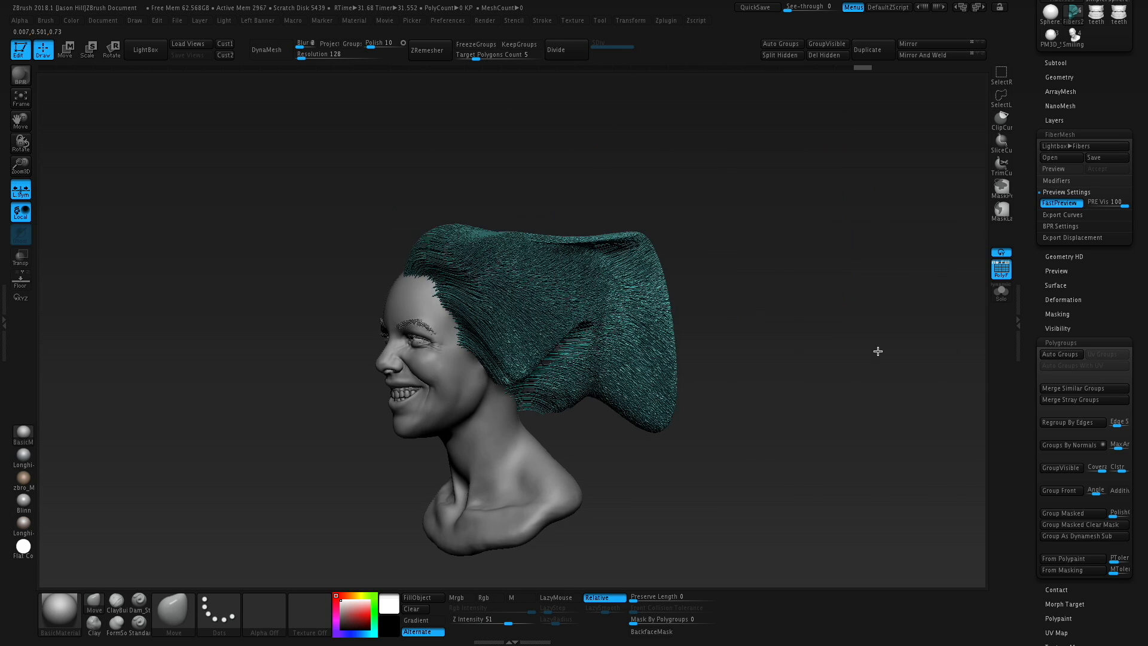
pyautogui.moveTo(643, 249)
pyautogui.mouseDown()
pyautogui.moveTo(634, 368)
pyautogui.moveTo(600, 513)
pyautogui.mouseUp()
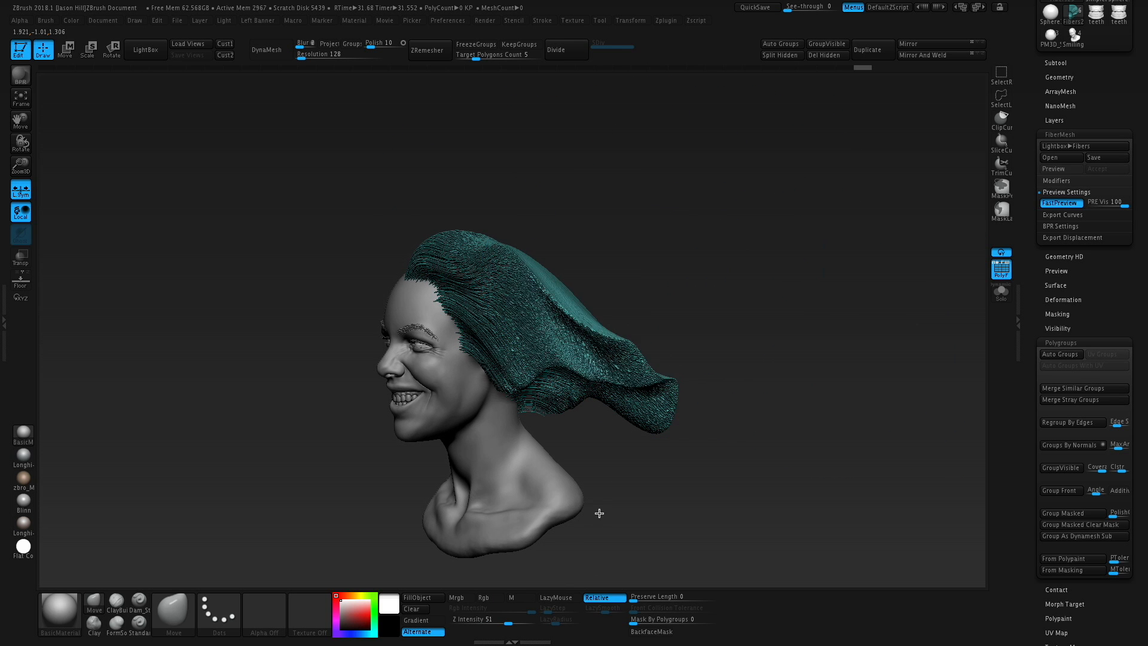
pyautogui.moveTo(706, 404); pyautogui.dragTo(744, 373)
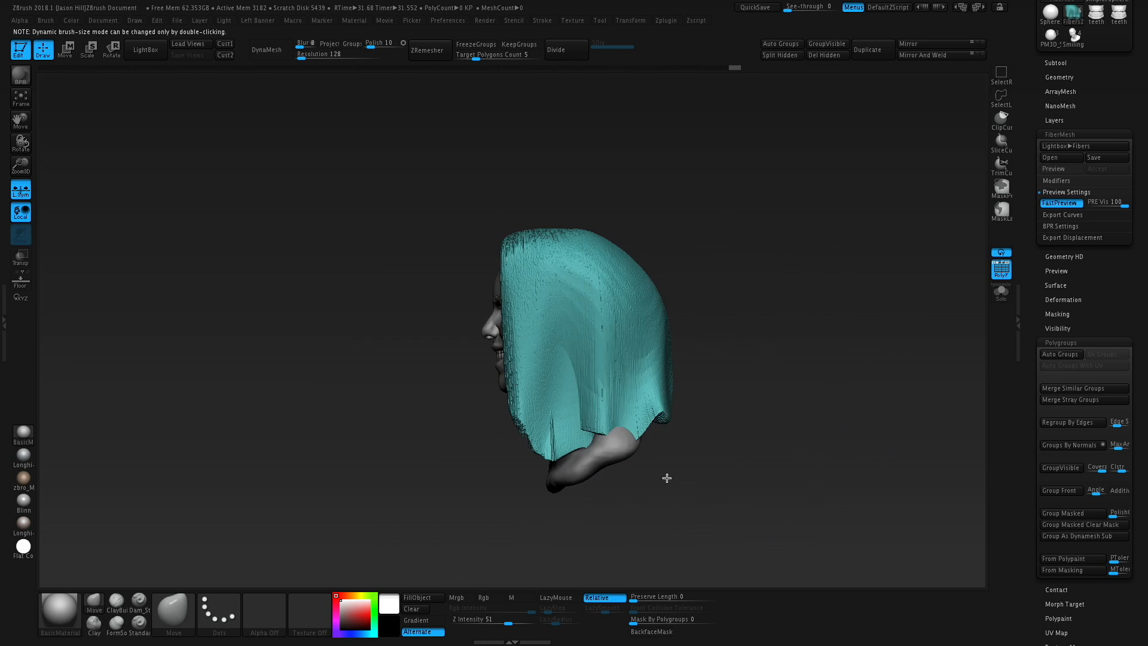
# - Adjust the brush size and drape the teal hair down over the side and back of the head
pyautogui.hotkey('ctrl', 'shift', 'z')
pyautogui.moveTo(738, 428)
pyautogui.mouseDown()
pyautogui.moveTo(690, 425)
pyautogui.moveTo(697, 418)
pyautogui.moveTo(697, 451)
pyautogui.moveTo(681, 450)
pyautogui.moveTo(673, 414)
pyautogui.mouseUp()
pyautogui.press('s')
pyautogui.click(711, 421)
pyautogui.moveTo(591, 435); pyautogui.dragTo(637, 428)
pyautogui.press('s')
# - Isolate the purple hair half, pull it down beside the face with the Move brush, and show both halves again
pyautogui.click(997, 293)
pyautogui.press('s')
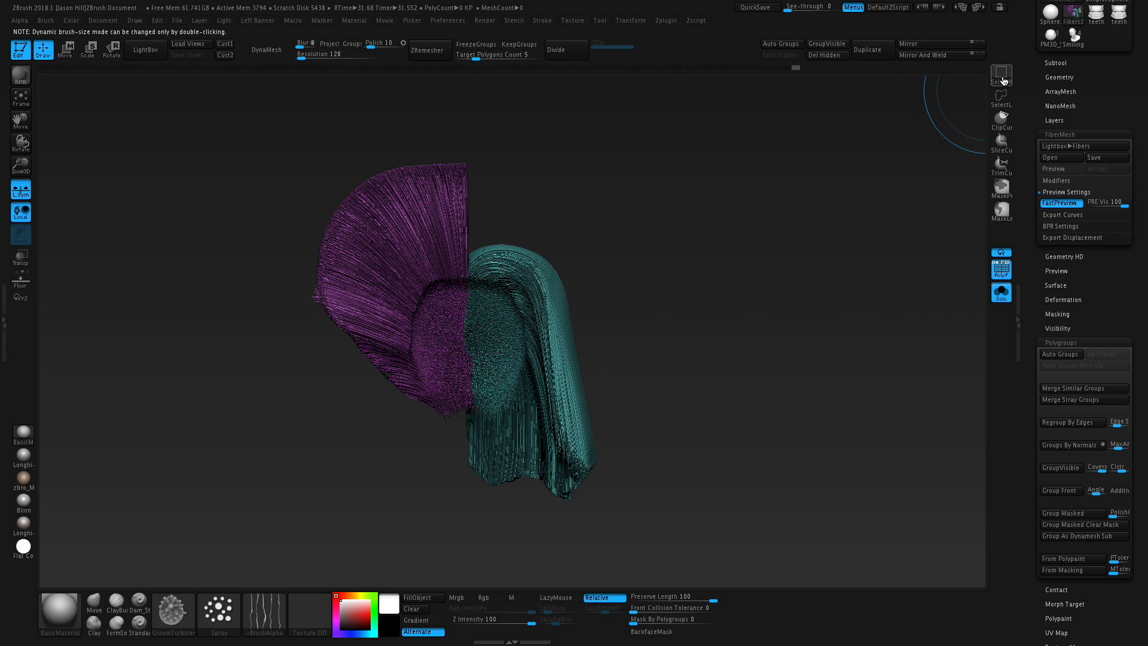
pyautogui.keyDown('ctrl'); pyautogui.keyDown('shift'); pyautogui.click(395, 257); pyautogui.keyUp('shift'); pyautogui.keyUp('ctrl')
pyautogui.press('b')
pyautogui.press('m')
pyautogui.press('v')
pyautogui.moveTo(460, 173); pyautogui.dragTo(372, 159)
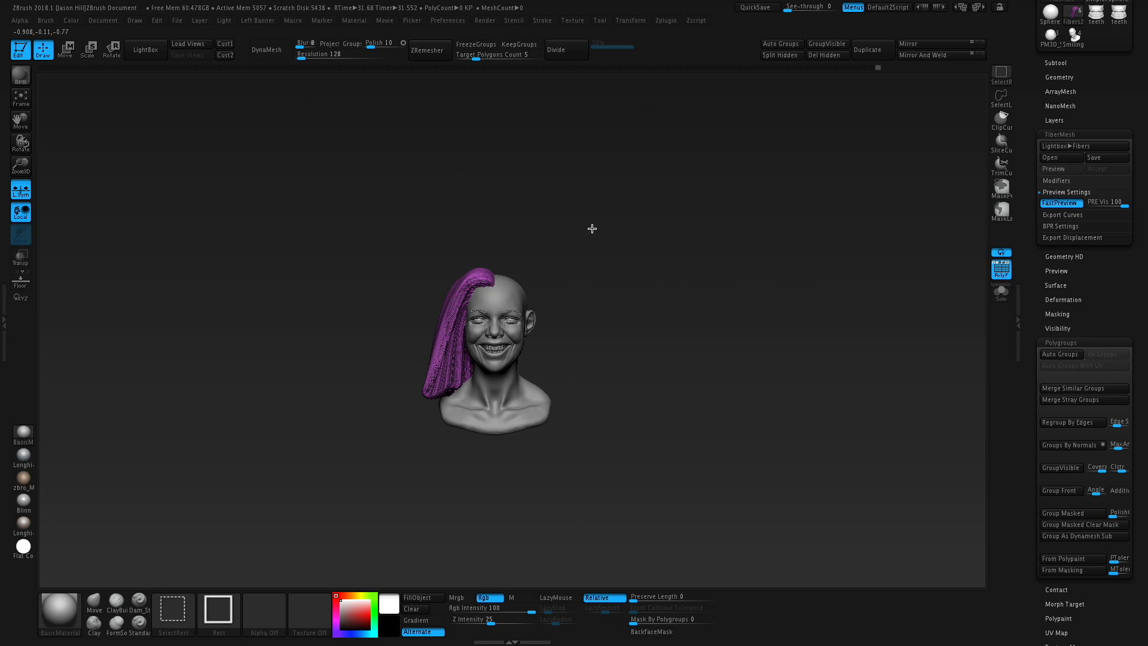
pyautogui.keyDown('ctrl'); pyautogui.keyDown('shift'); pyautogui.click(591, 228); pyautogui.keyUp('shift'); pyautogui.keyUp('ctrl')
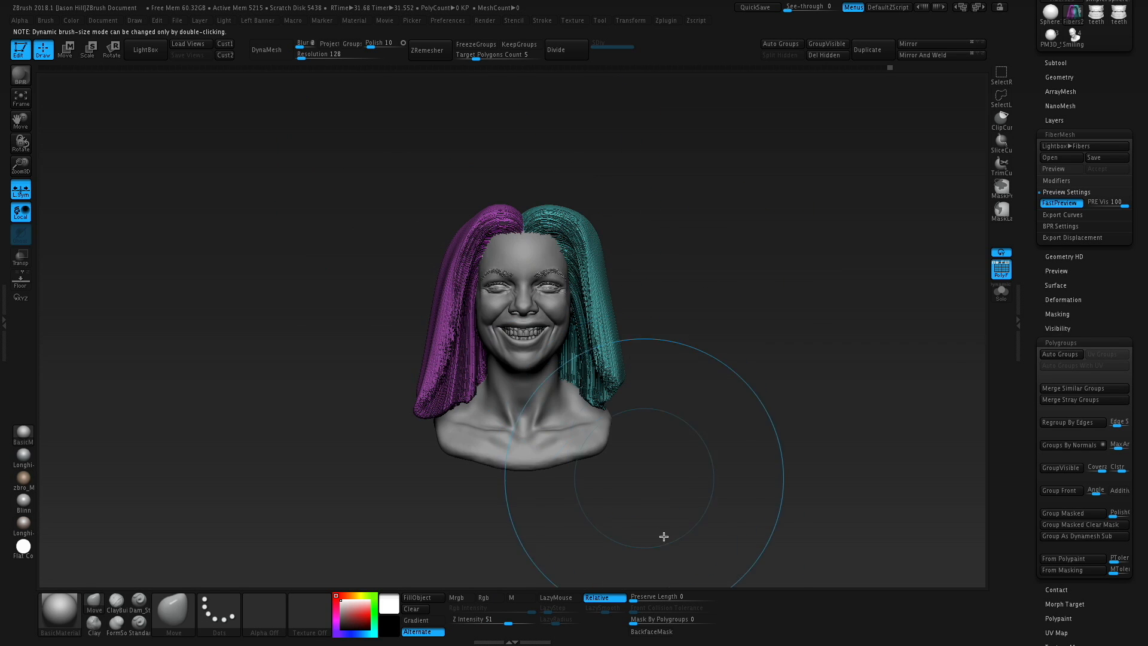
# - Push the upper purple hair closer to the head with the Move brush, adjusting the brush size
pyautogui.keyDown('alt'); pyautogui.moveTo(694, 250); pyautogui.dragTo(692, 226); pyautogui.keyUp('alt')
pyautogui.moveTo(451, 250); pyautogui.dragTo(465, 269)
pyautogui.press('s')
pyautogui.moveTo(477, 212)
pyautogui.mouseDown()
pyautogui.moveTo(449, 207)
pyautogui.moveTo(478, 205)
pyautogui.mouseUp()
pyautogui.press('s')
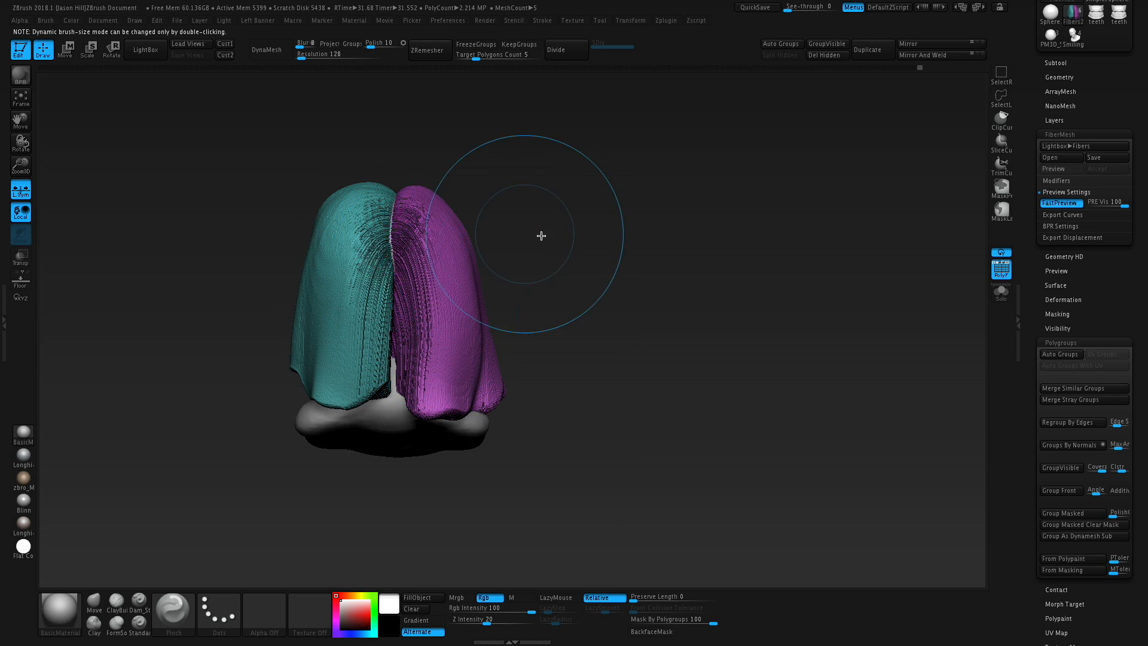
# - With Mask By Polygroups at 100, draw the back hair together at the parting and pull both halves down to shoulder length
pyautogui.moveTo(540, 233); pyautogui.dragTo(504, 277)
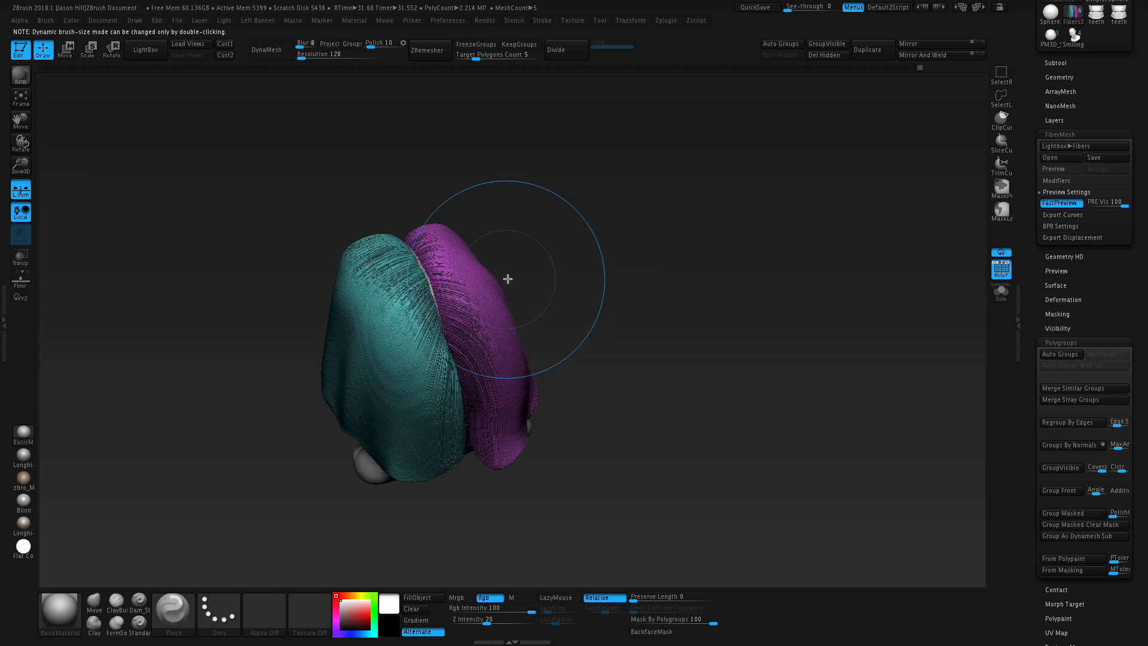
pyautogui.moveTo(588, 308); pyautogui.dragTo(397, 380)
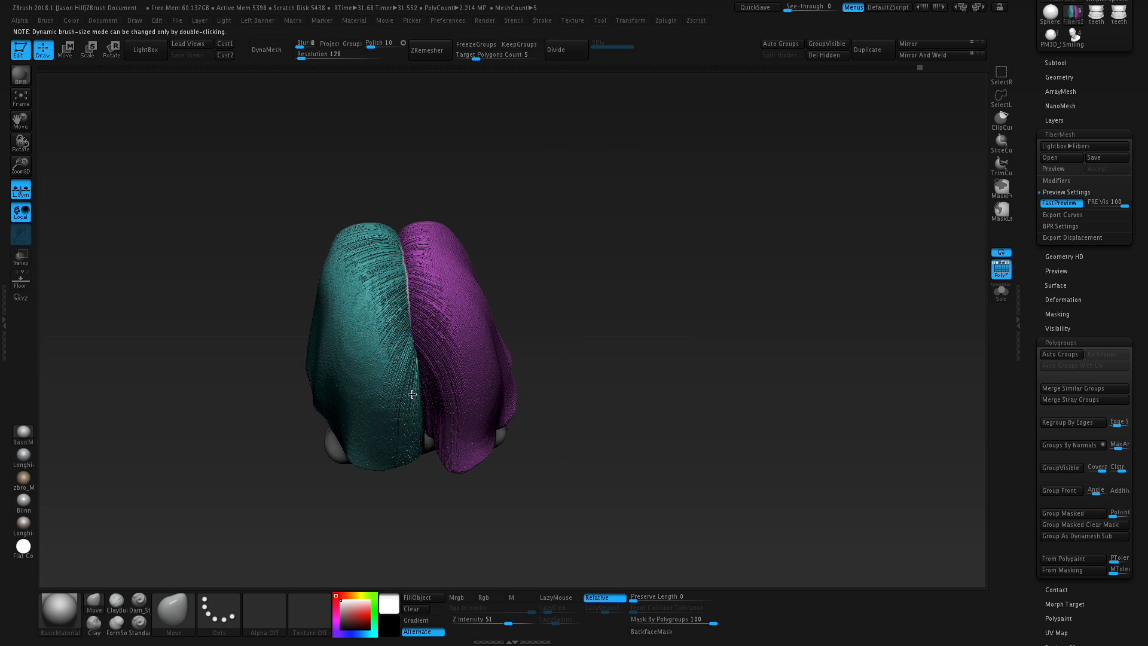
pyautogui.moveTo(424, 500)
pyautogui.mouseDown()
pyautogui.moveTo(401, 432)
pyautogui.moveTo(413, 551)
pyautogui.mouseUp()
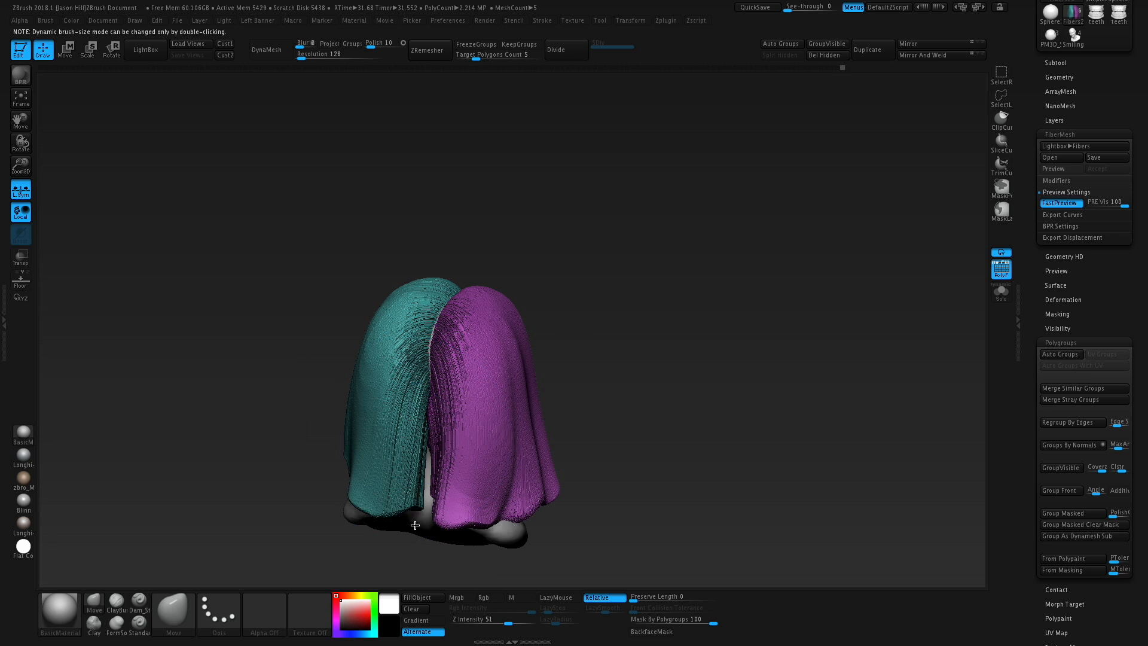
pyautogui.moveTo(423, 415); pyautogui.dragTo(428, 484)
pyautogui.moveTo(759, 248); pyautogui.dragTo(620, 241)
pyautogui.moveTo(619, 311)
pyautogui.mouseDown()
pyautogui.moveTo(579, 344)
pyautogui.moveTo(528, 341)
pyautogui.moveTo(293, 281)
pyautogui.mouseUp()
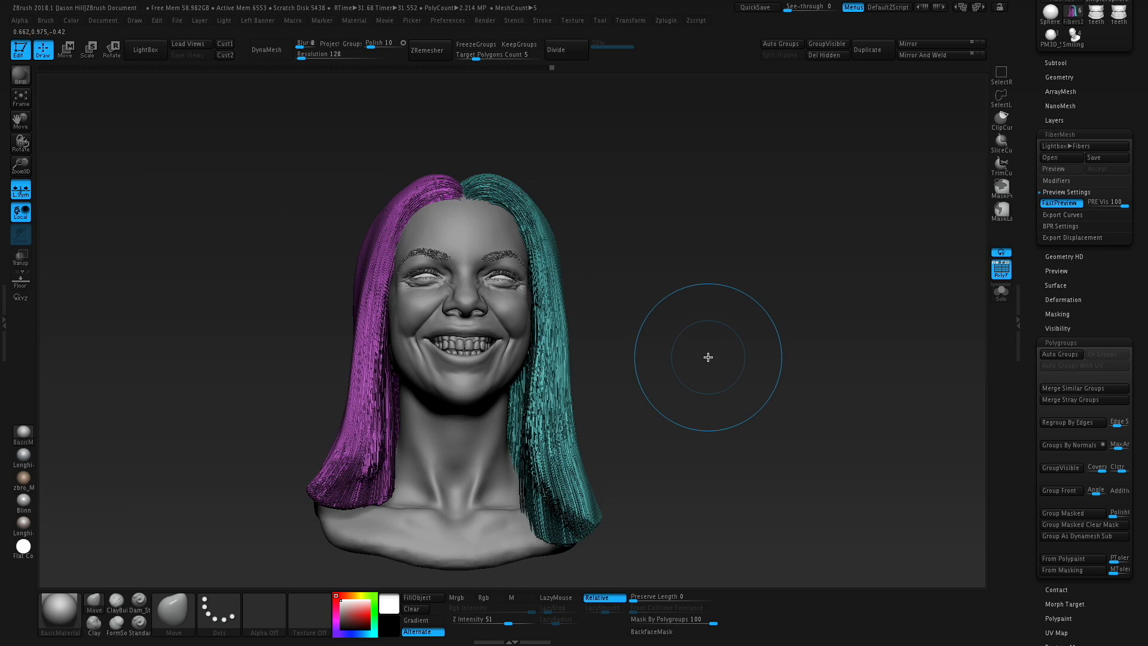
# - Adjust the lower ends of the purple hair over the shoulder with the Move brush
pyautogui.hotkey('ctrl', 'shift')
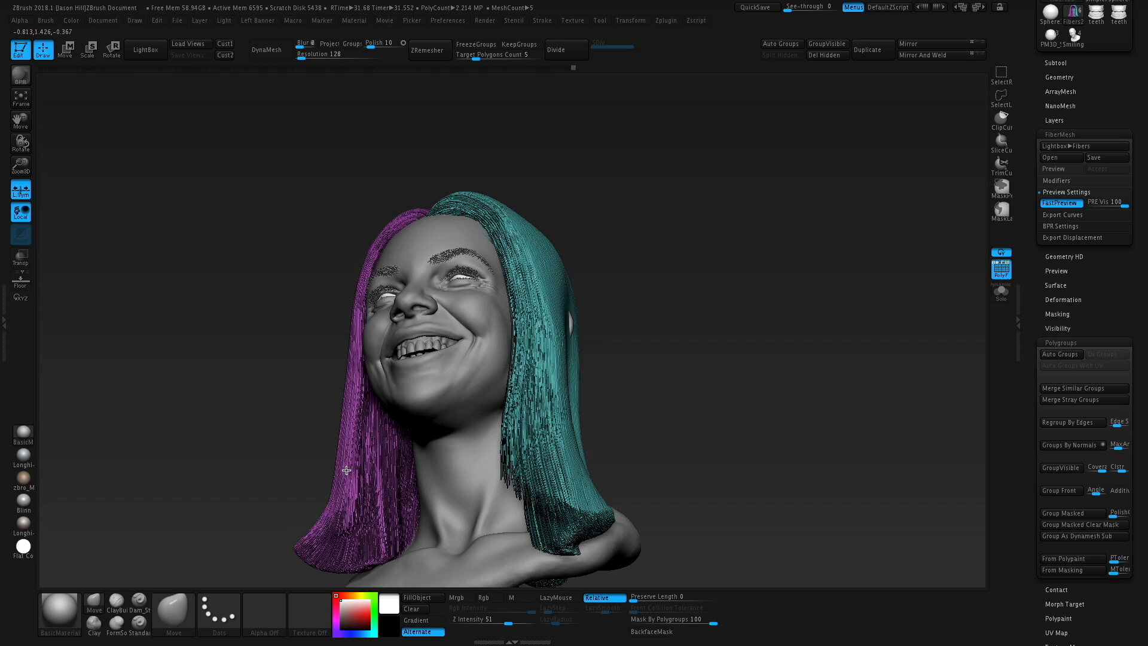
pyautogui.moveTo(738, 329)
pyautogui.mouseDown()
pyautogui.moveTo(720, 303)
pyautogui.moveTo(658, 334)
pyautogui.mouseUp()
pyautogui.moveTo(333, 482); pyautogui.dragTo(333, 476)
pyautogui.moveTo(643, 254); pyautogui.dragTo(813, 278)
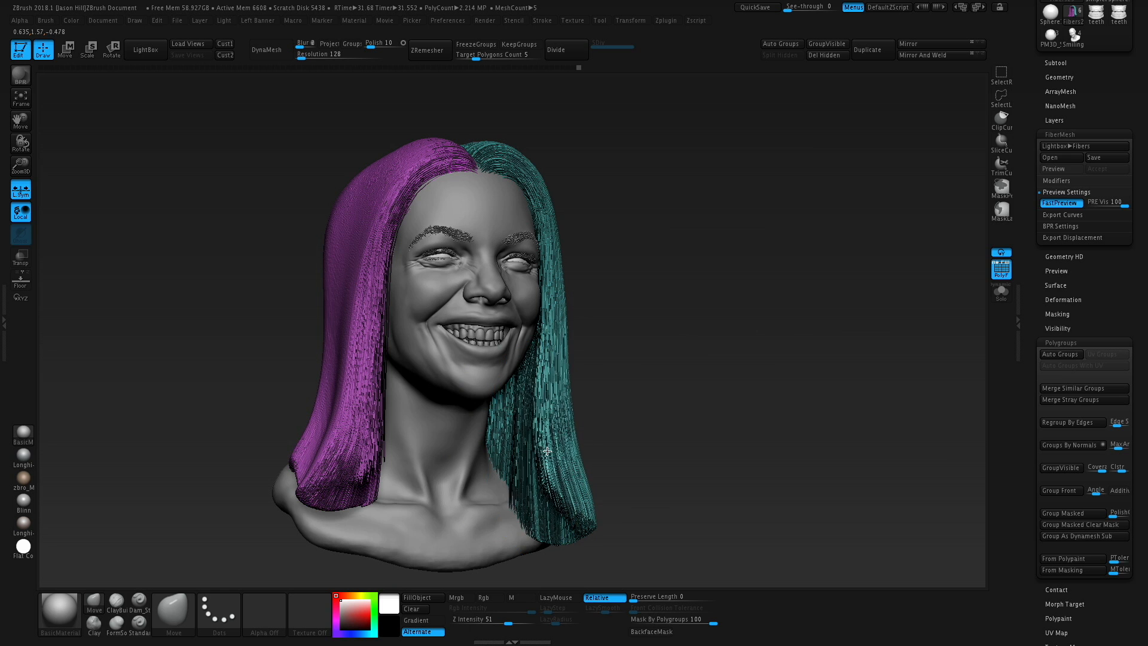
pyautogui.keyDown('shift'); pyautogui.moveTo(674, 355); pyautogui.dragTo(682, 338); pyautogui.keyUp('shift')
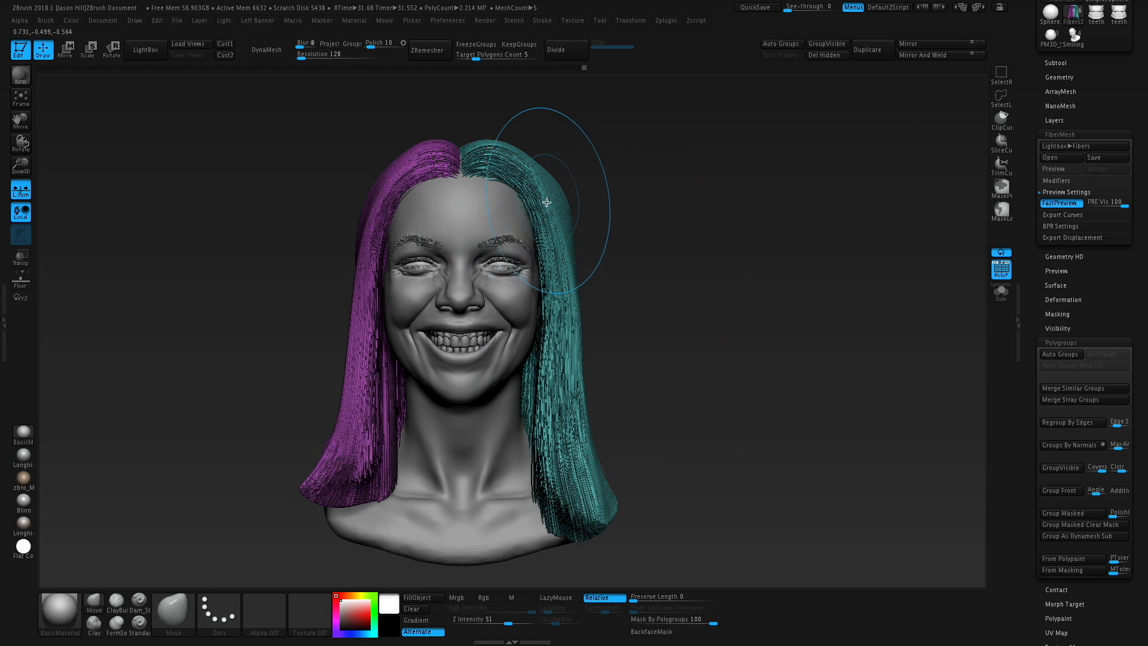
# - Smooth the teal hair along the side of the head around and behind the ear
pyautogui.moveTo(616, 195); pyautogui.dragTo(538, 154)
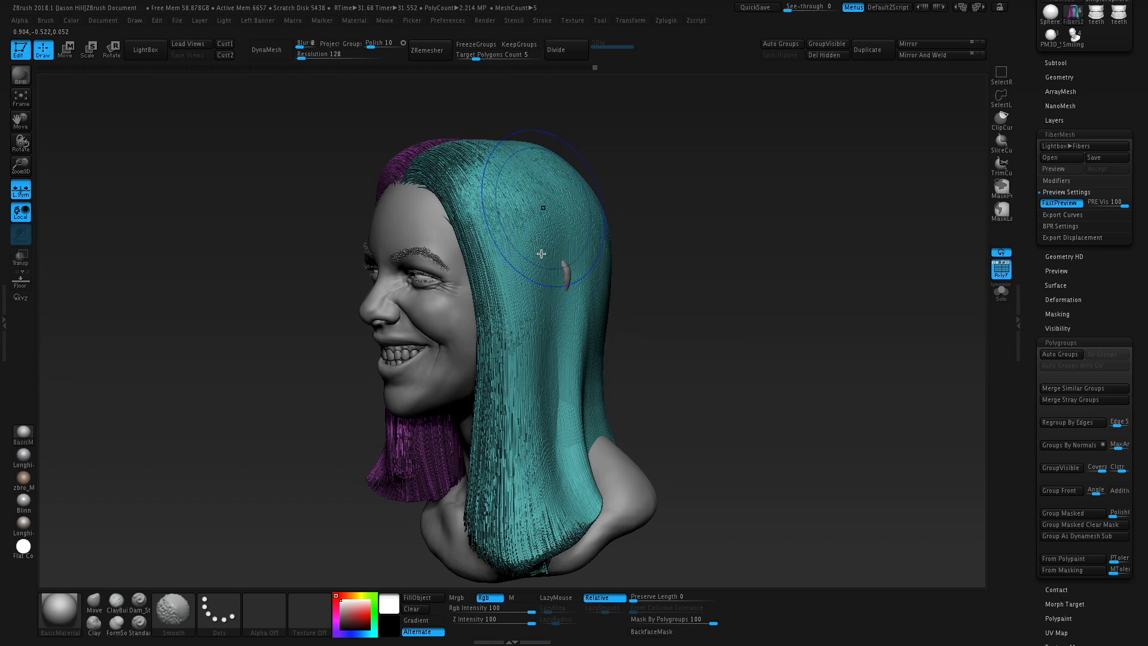
pyautogui.moveTo(544, 226)
pyautogui.keyDown('shift'); pyautogui.mouseDown()
pyautogui.moveTo(520, 206)
pyautogui.moveTo(568, 328)
pyautogui.mouseUp(); pyautogui.keyUp('shift')
pyautogui.moveTo(733, 343); pyautogui.dragTo(610, 326)
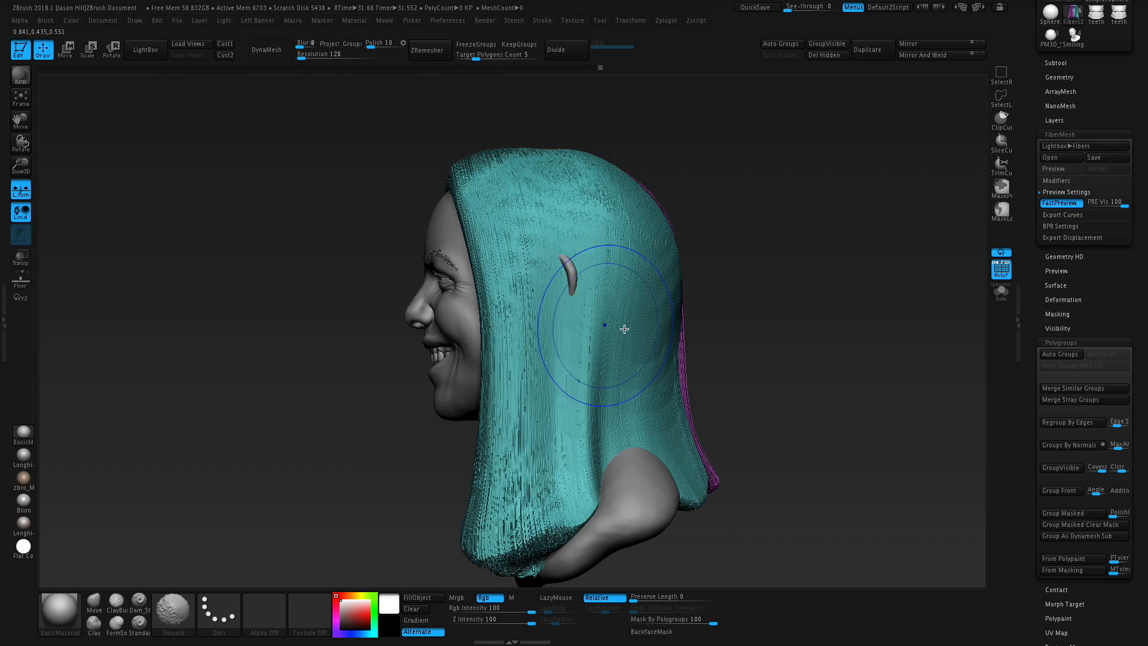
pyautogui.keyDown('shift'); pyautogui.moveTo(710, 305); pyautogui.dragTo(810, 311); pyautogui.keyUp('shift')
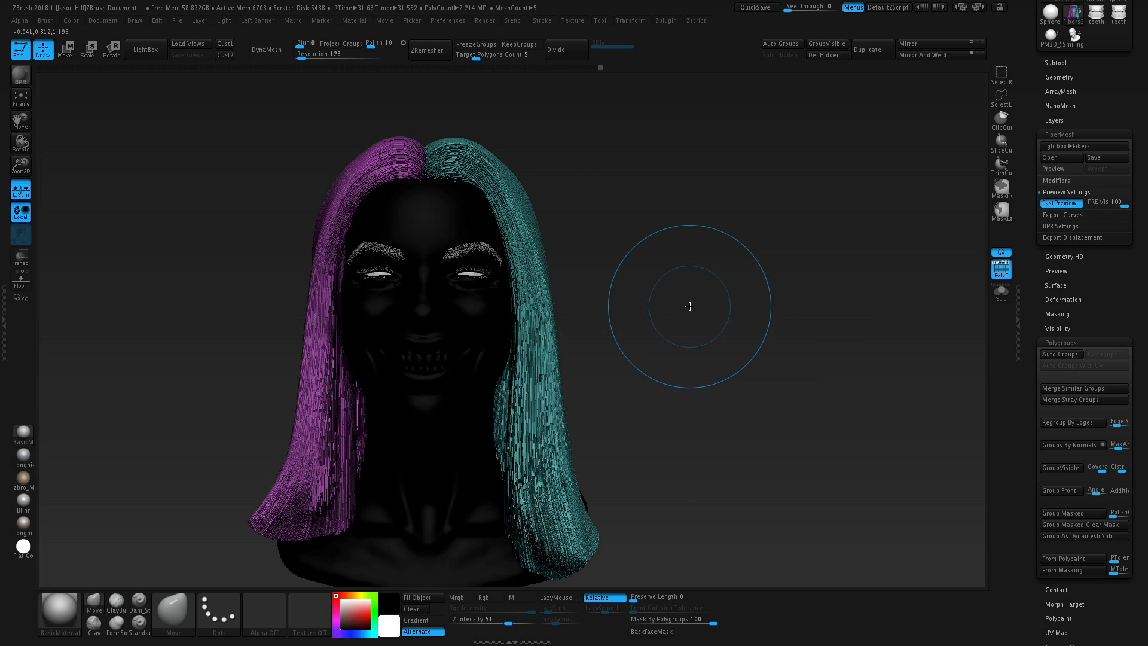
# - Select the GroomTurbulence brush, adjust its size, and comb strand texture down the side of the teal hair
pyautogui.press('b')
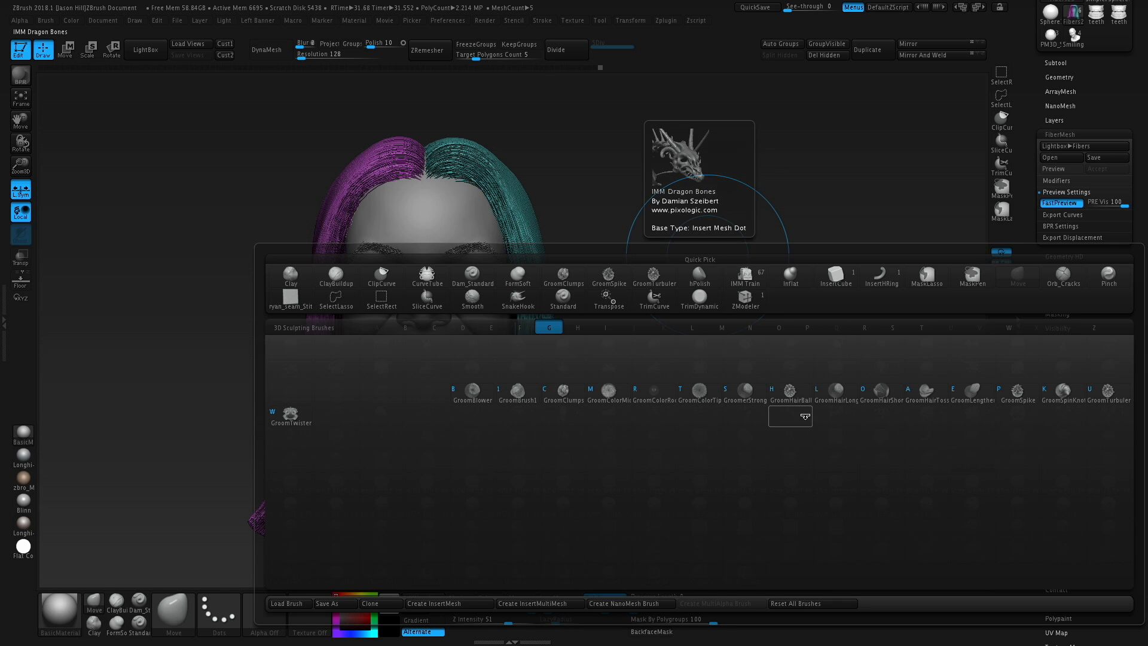
pyautogui.click(1102, 395)
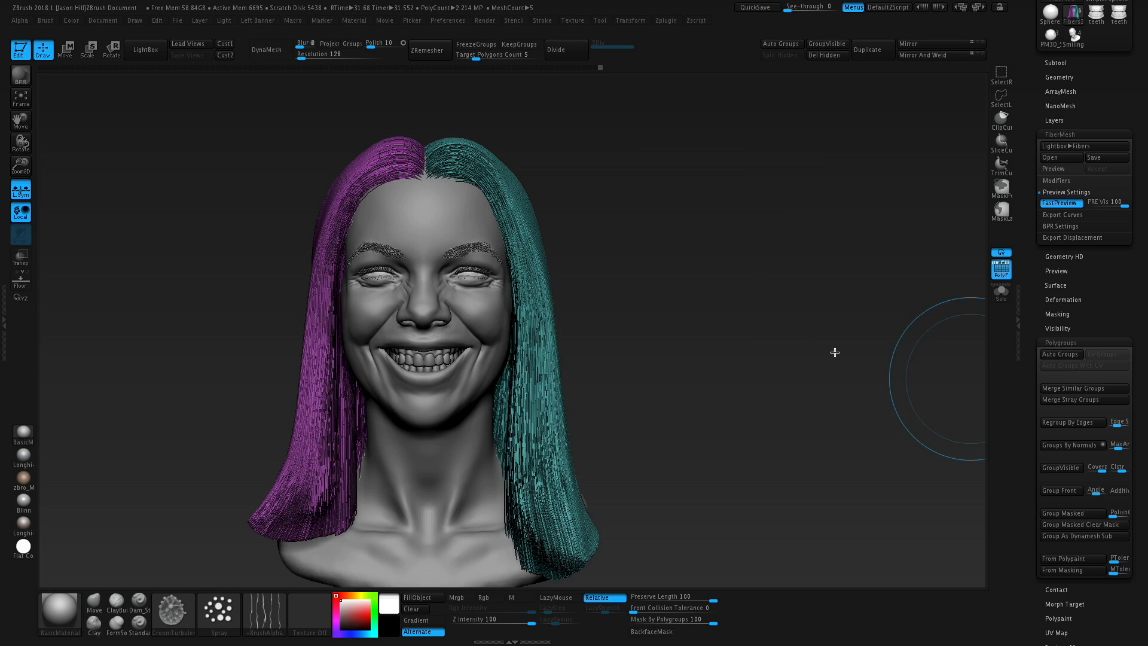
pyautogui.moveTo(725, 369); pyautogui.dragTo(682, 398)
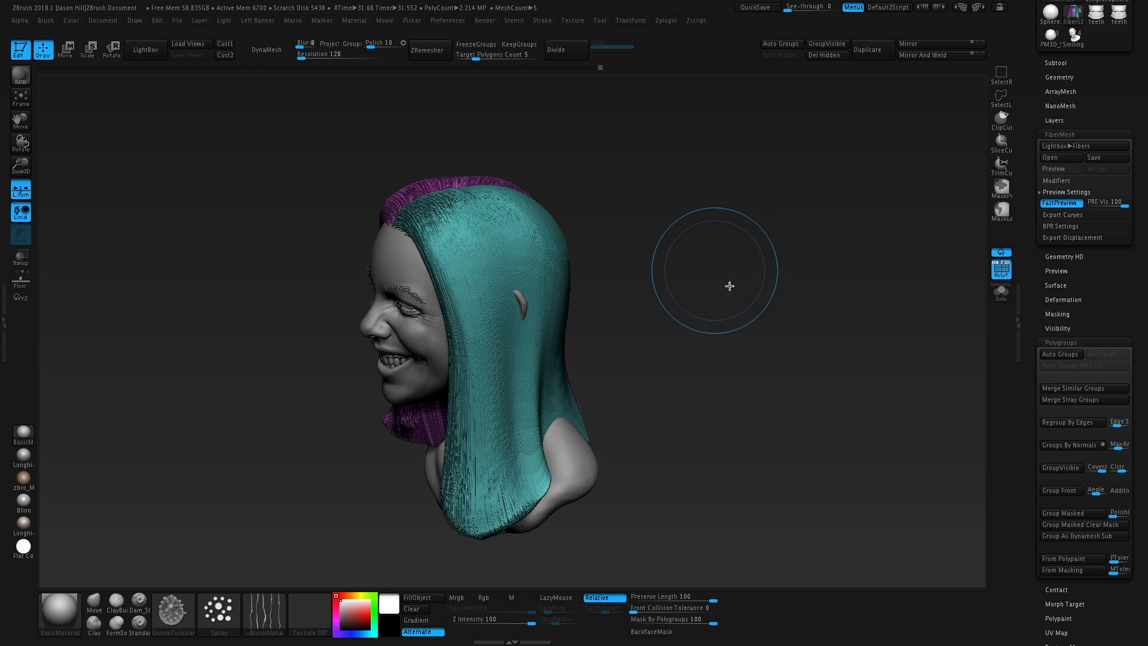
pyautogui.moveTo(730, 286); pyautogui.dragTo(741, 317)
pyautogui.moveTo(483, 312)
pyautogui.mouseDown()
pyautogui.moveTo(503, 310)
pyautogui.moveTo(486, 294)
pyautogui.mouseUp()
pyautogui.press('s')
pyautogui.moveTo(477, 244); pyautogui.dragTo(505, 345)
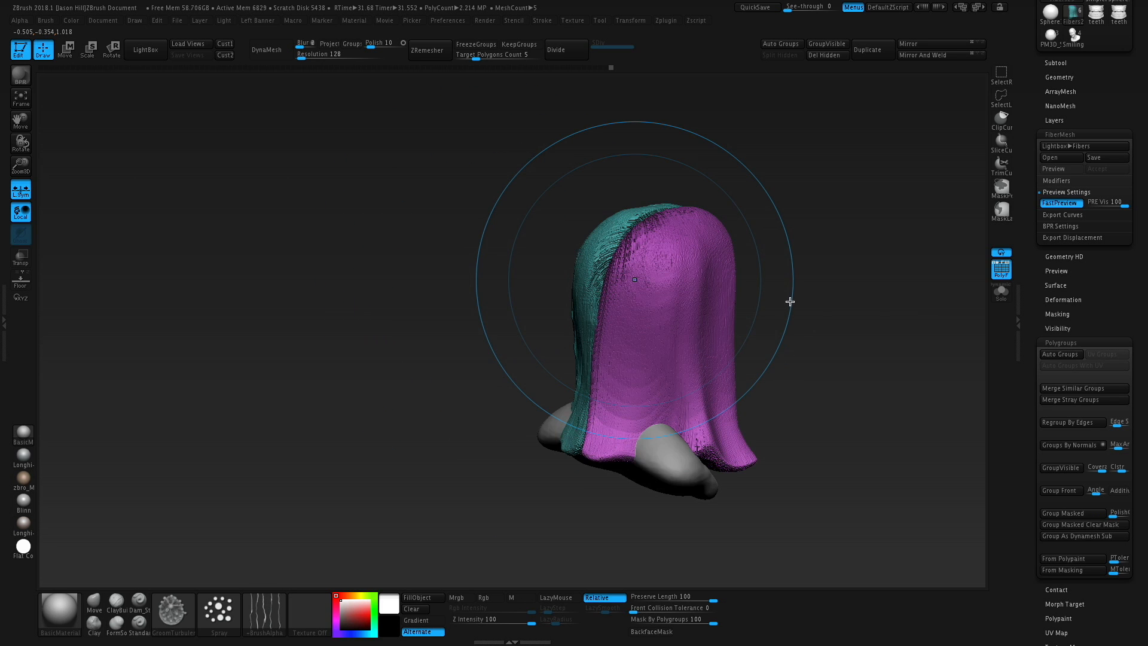
# - Comb GroomTurbulence strand texture down the back and side of the purple hair
pyautogui.moveTo(805, 277); pyautogui.dragTo(656, 284)
pyautogui.moveTo(665, 241); pyautogui.dragTo(660, 422)
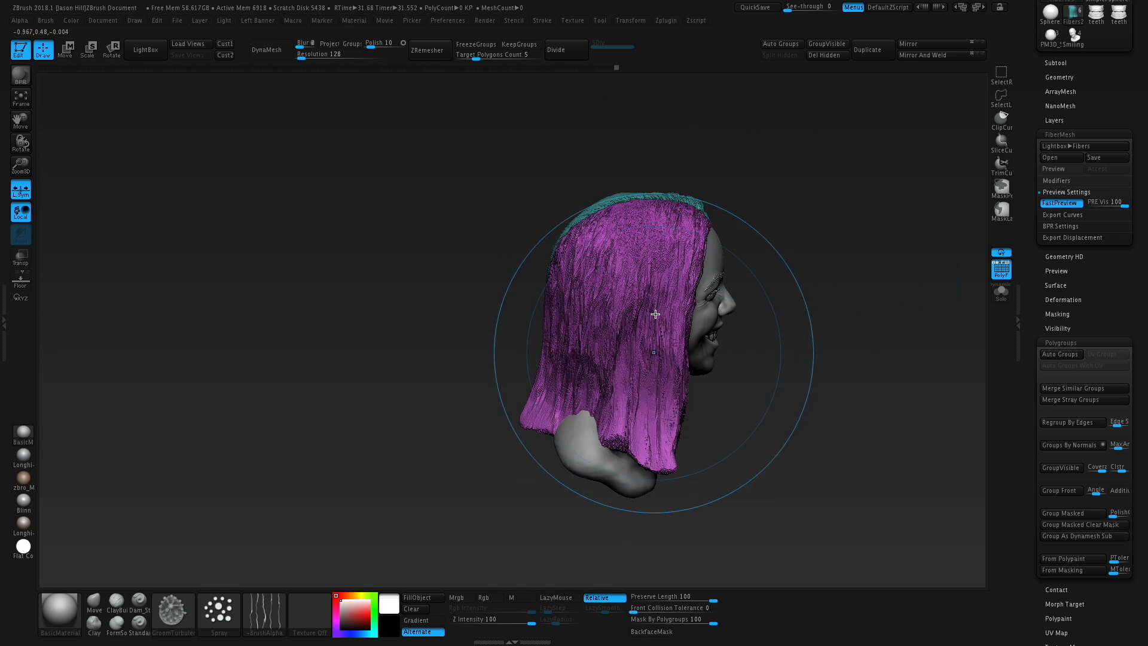
pyautogui.moveTo(723, 435)
pyautogui.mouseDown()
pyautogui.moveTo(697, 416)
pyautogui.moveTo(649, 407)
pyautogui.mouseUp()
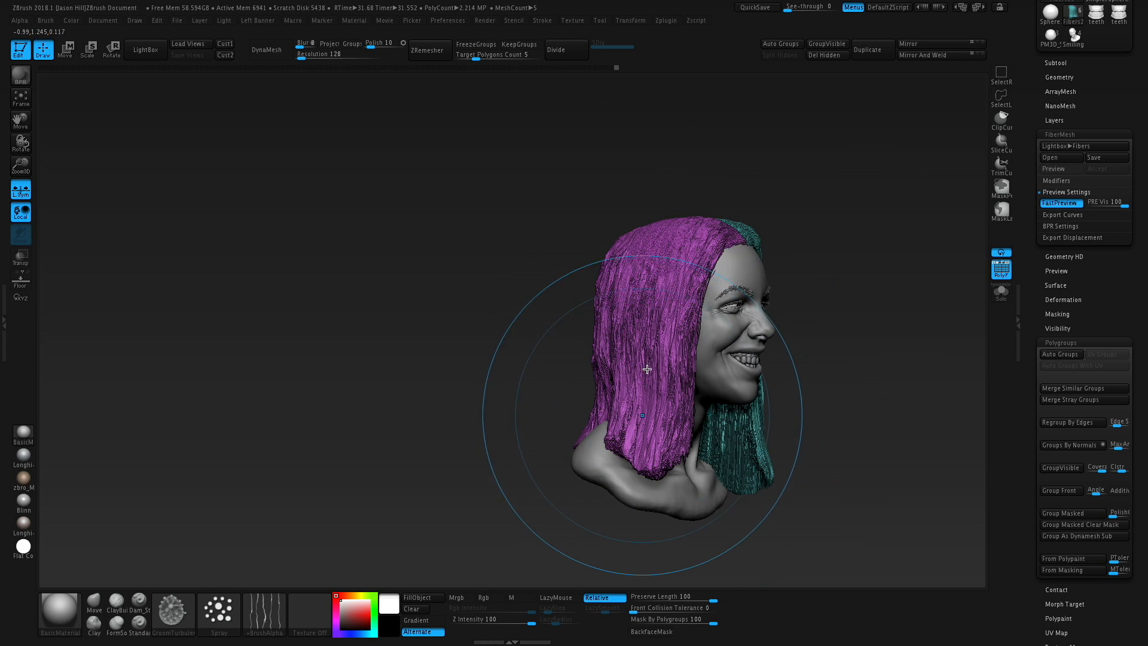
# - Smooth the turbulent strands from the crown downward on the purple half and the teal half
pyautogui.keyDown('shift'); pyautogui.moveTo(670, 242); pyautogui.dragTo(660, 325); pyautogui.keyUp('shift')
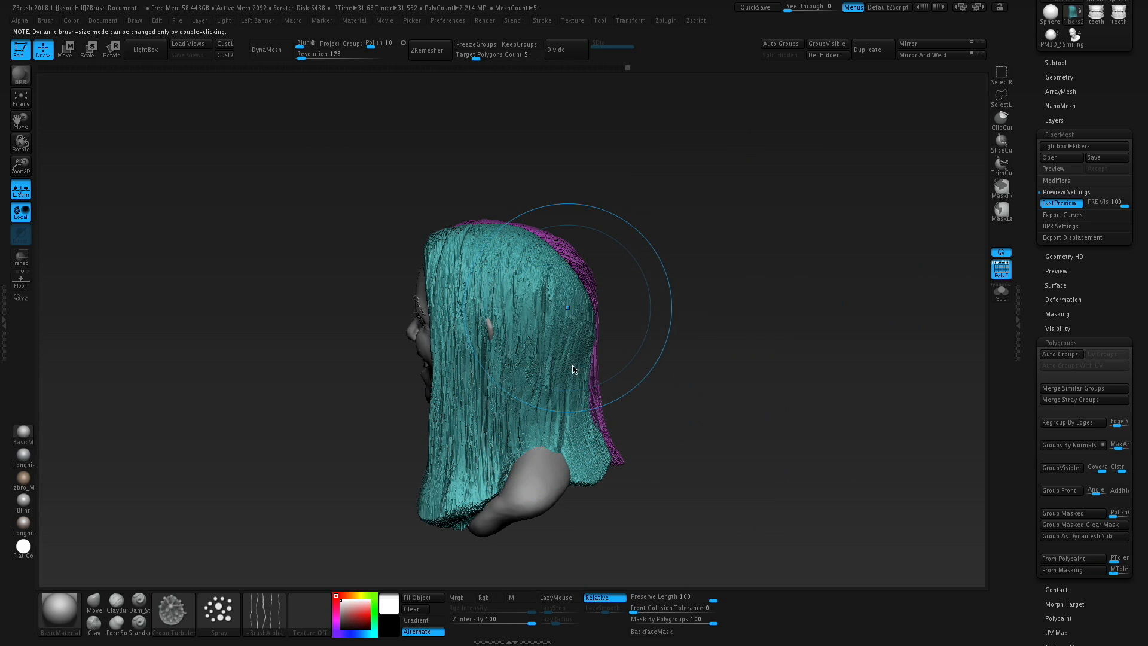
pyautogui.moveTo(572, 370); pyautogui.dragTo(564, 408)
pyautogui.keyDown('shift'); pyautogui.moveTo(549, 305); pyautogui.dragTo(552, 411); pyautogui.keyUp('shift')
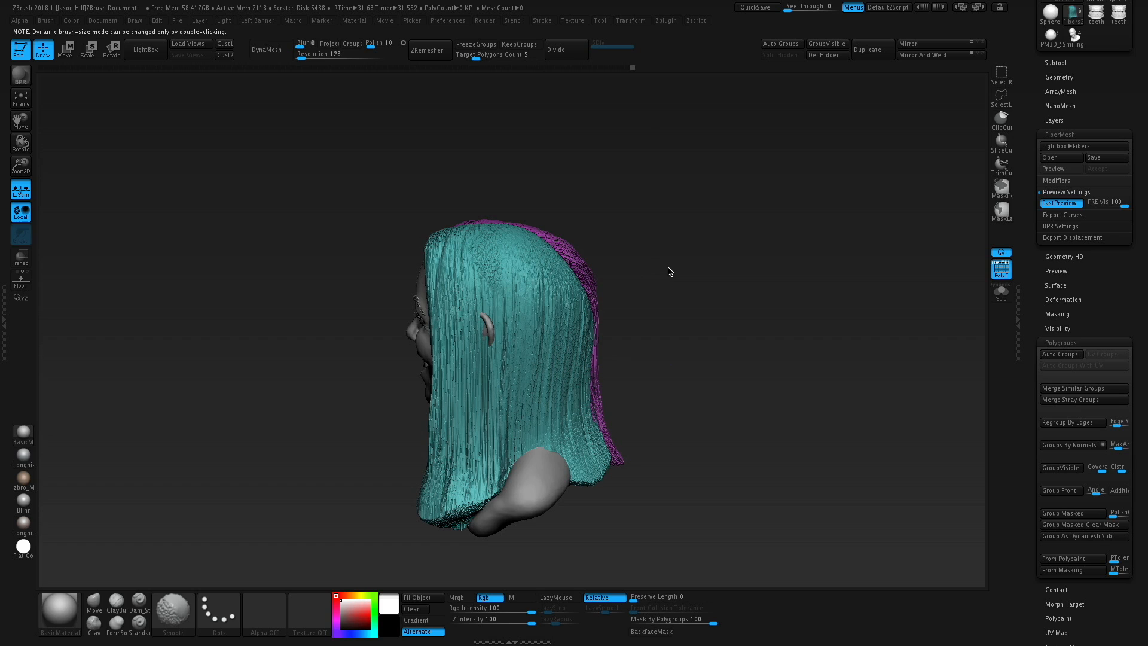
pyautogui.moveTo(695, 269); pyautogui.dragTo(666, 338)
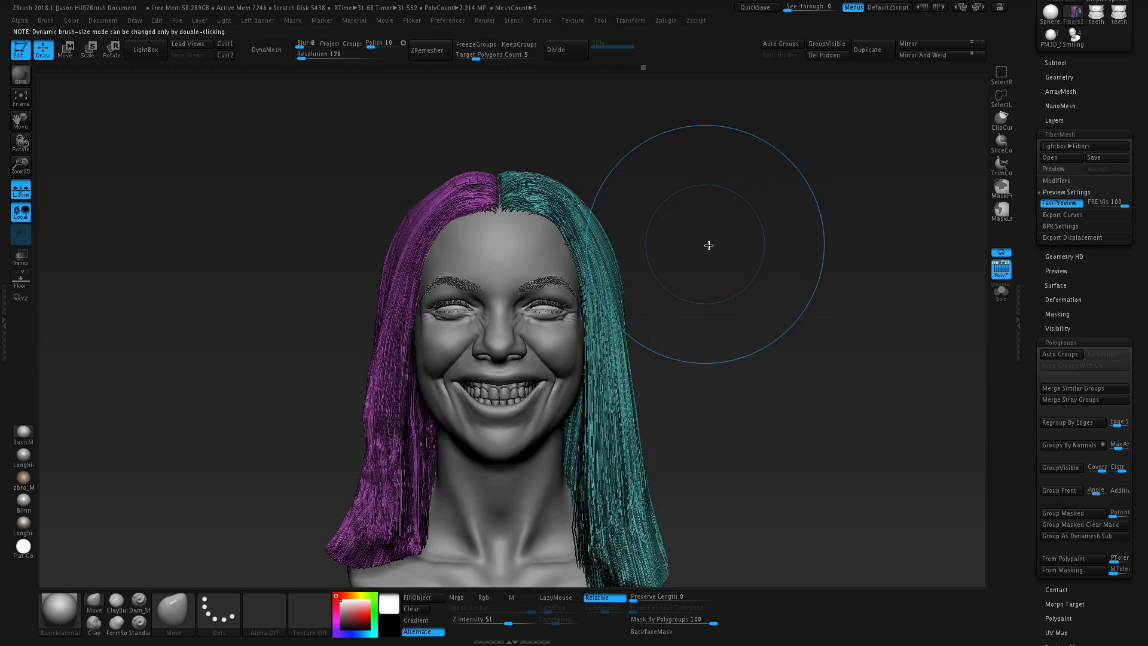
# - Preview the full hairstyle from the front with a BPR render
pyautogui.moveTo(708, 245); pyautogui.dragTo(748, 261)
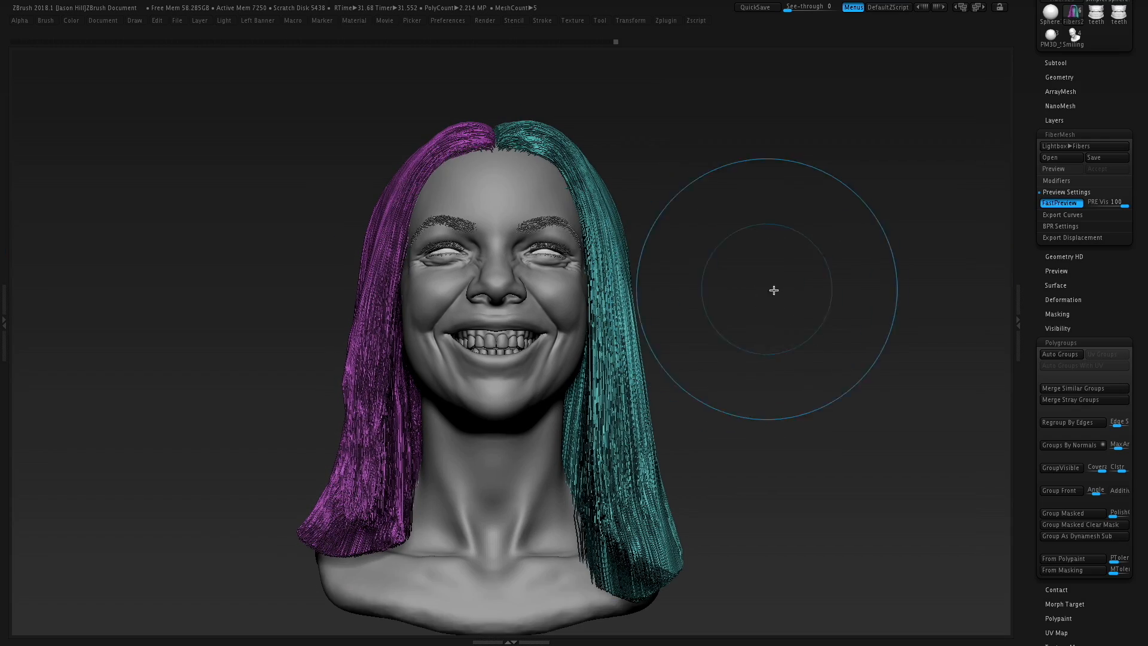
pyautogui.moveTo(783, 304)
pyautogui.keyDown('alt'); pyautogui.mouseDown()
pyautogui.moveTo(784, 281)
pyautogui.moveTo(772, 299)
pyautogui.mouseUp(); pyautogui.keyUp('alt')
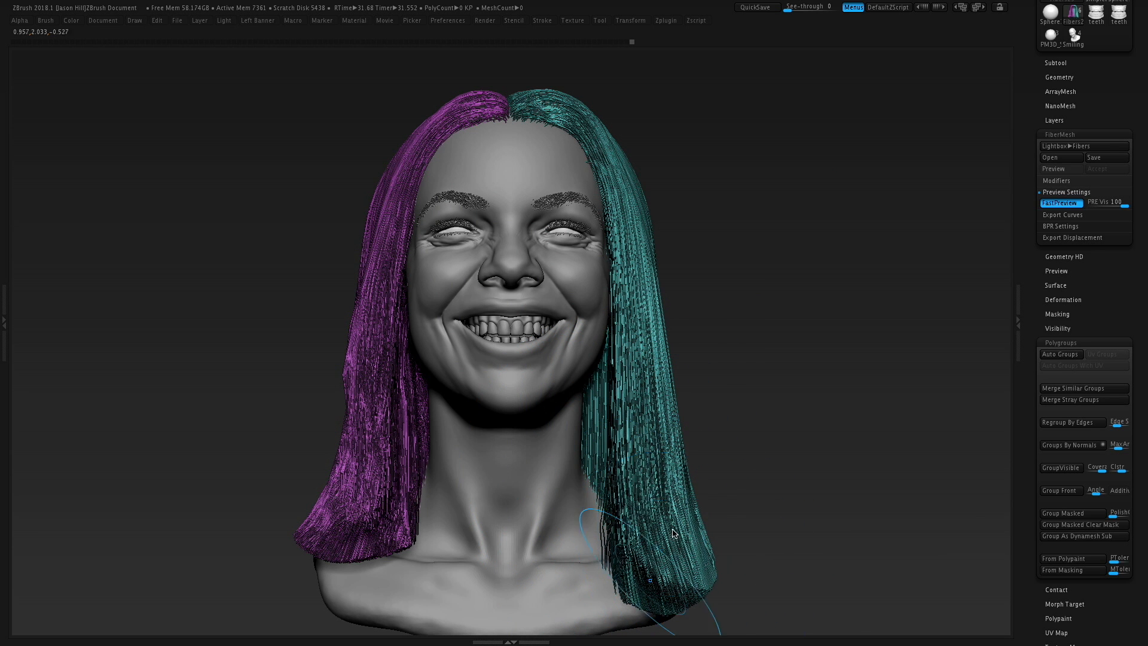
pyautogui.keyDown('alt'); pyautogui.moveTo(790, 376); pyautogui.dragTo(787, 282); pyautogui.keyUp('alt')
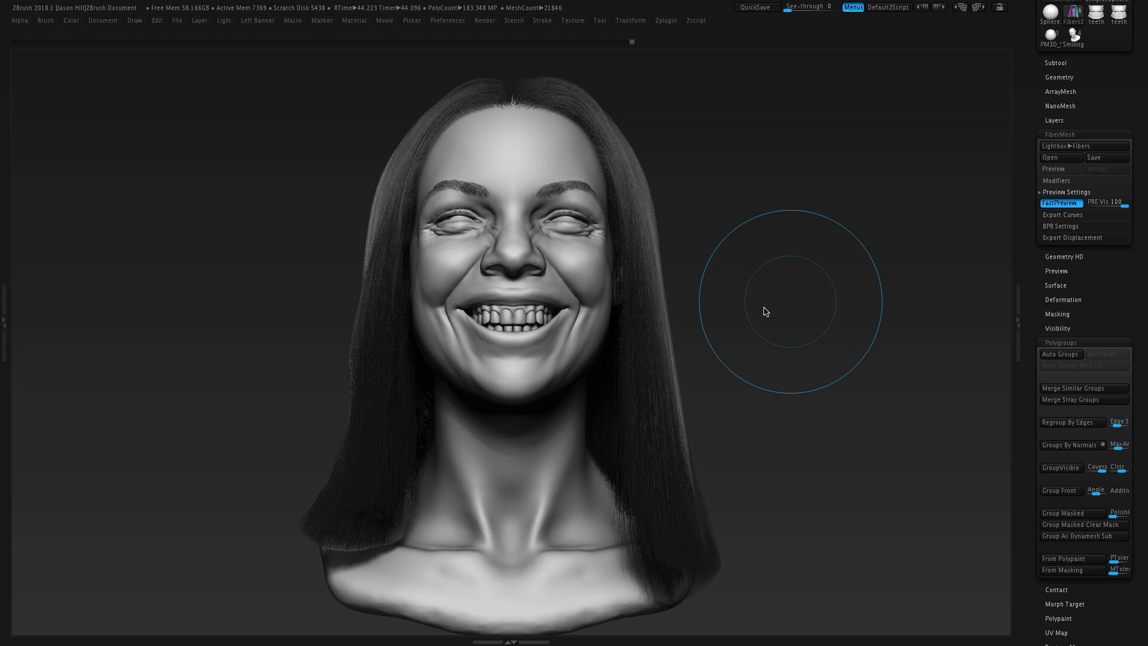
pyautogui.press('[')
pyautogui.moveTo(862, 407)
pyautogui.mouseDown()
pyautogui.moveTo(833, 422)
pyautogui.moveTo(865, 397)
pyautogui.moveTo(897, 290)
pyautogui.moveTo(861, 269)
pyautogui.moveTo(862, 295)
pyautogui.mouseUp()
pyautogui.moveTo(861, 295); pyautogui.dragTo(830, 296)
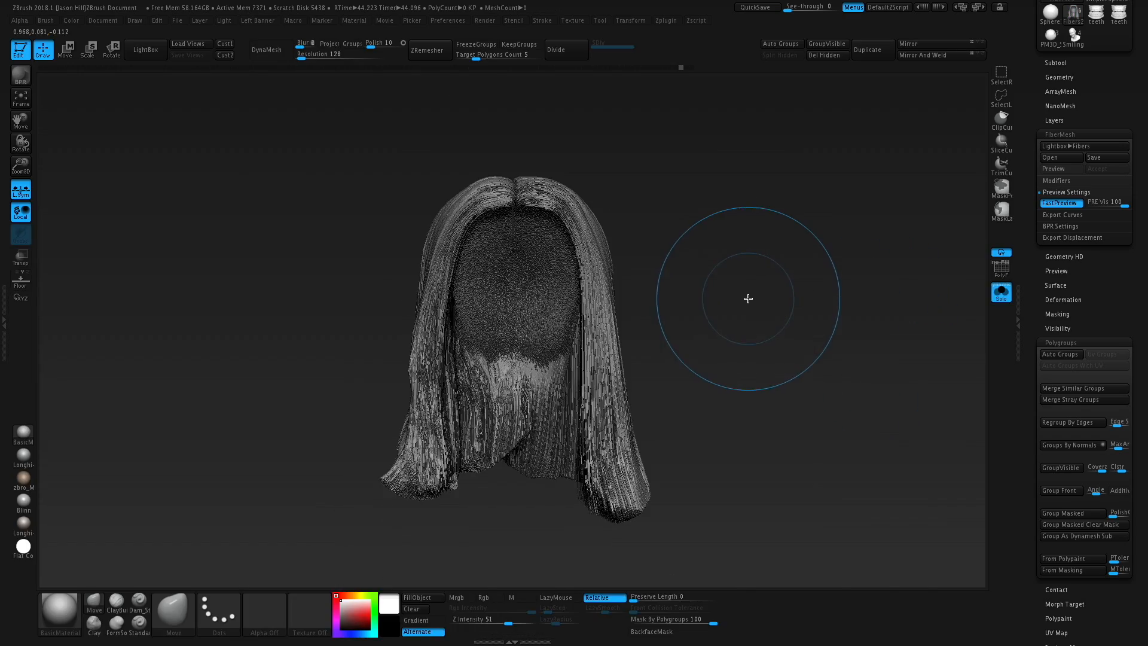
# - Add more strand variation to the hair with the GroomTurbulence brush and turn the polyframe display back on
pyautogui.press('b')
pyautogui.press('g')
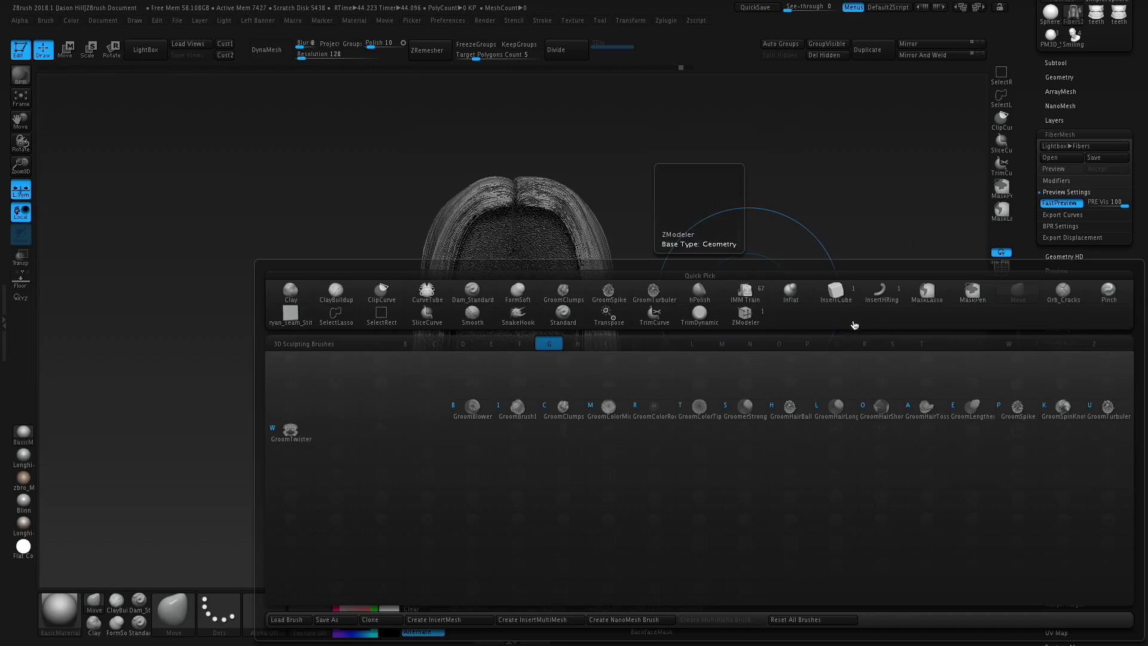
pyautogui.press('u')
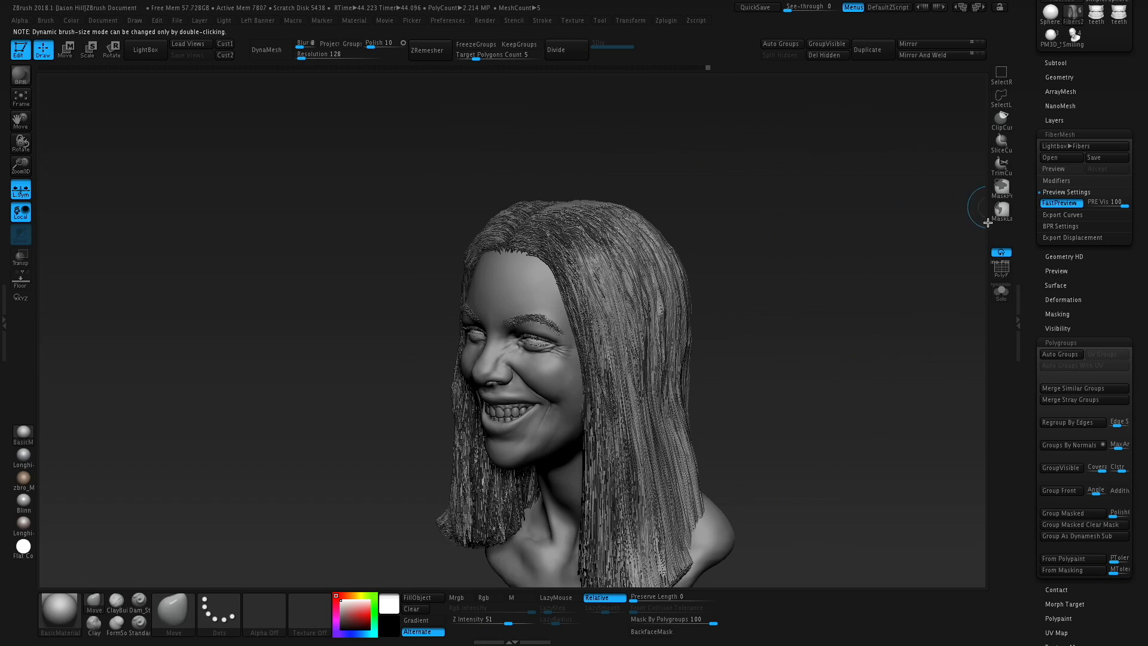
pyautogui.click(998, 273)
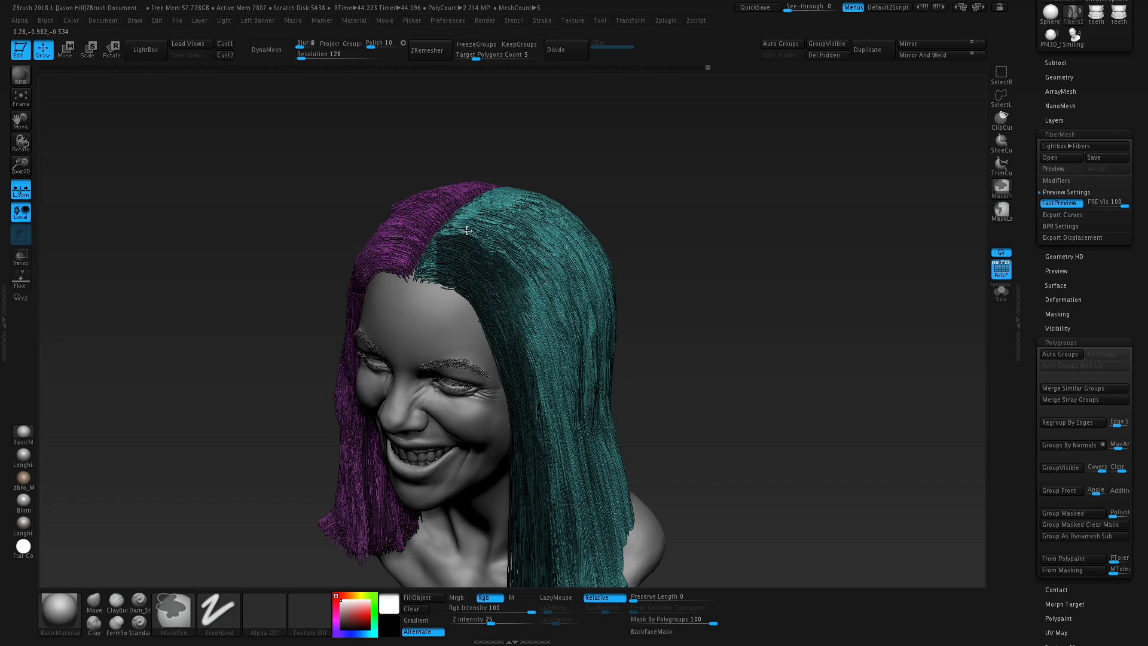
# - Mask the upper front section of the teal hair and turn it into its own polygroup
pyautogui.moveTo(677, 200); pyautogui.dragTo(458, 231)
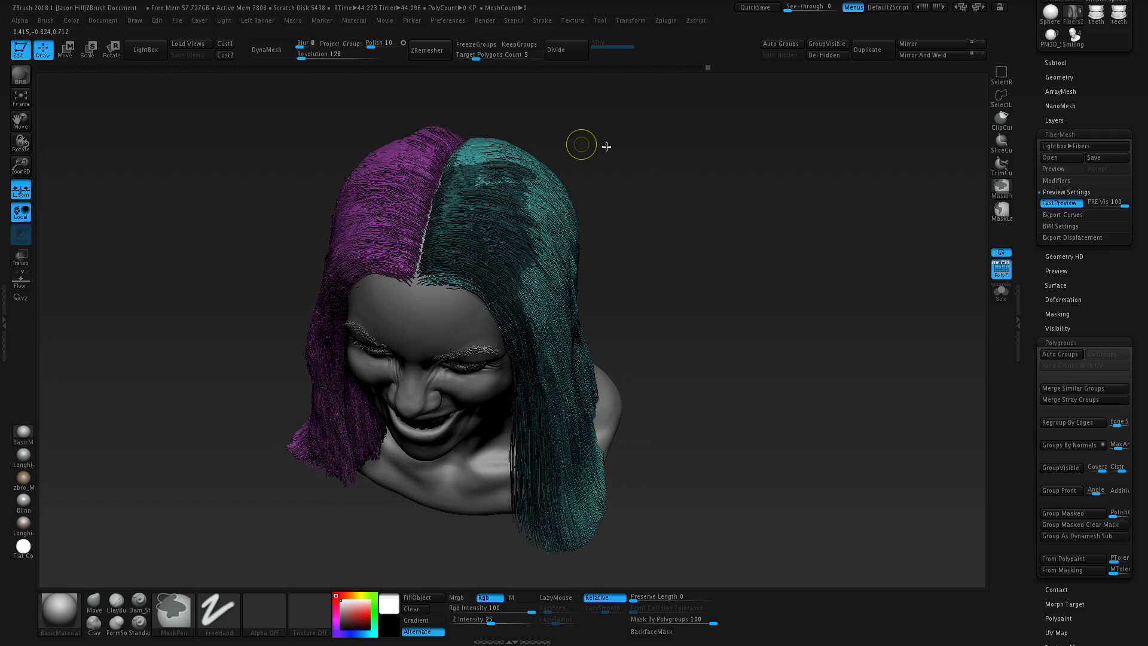
pyautogui.moveTo(694, 190)
pyautogui.mouseDown()
pyautogui.moveTo(682, 152)
pyautogui.moveTo(648, 233)
pyautogui.moveTo(692, 195)
pyautogui.moveTo(704, 198)
pyautogui.mouseUp()
pyautogui.hotkey('ctrl', 'w')
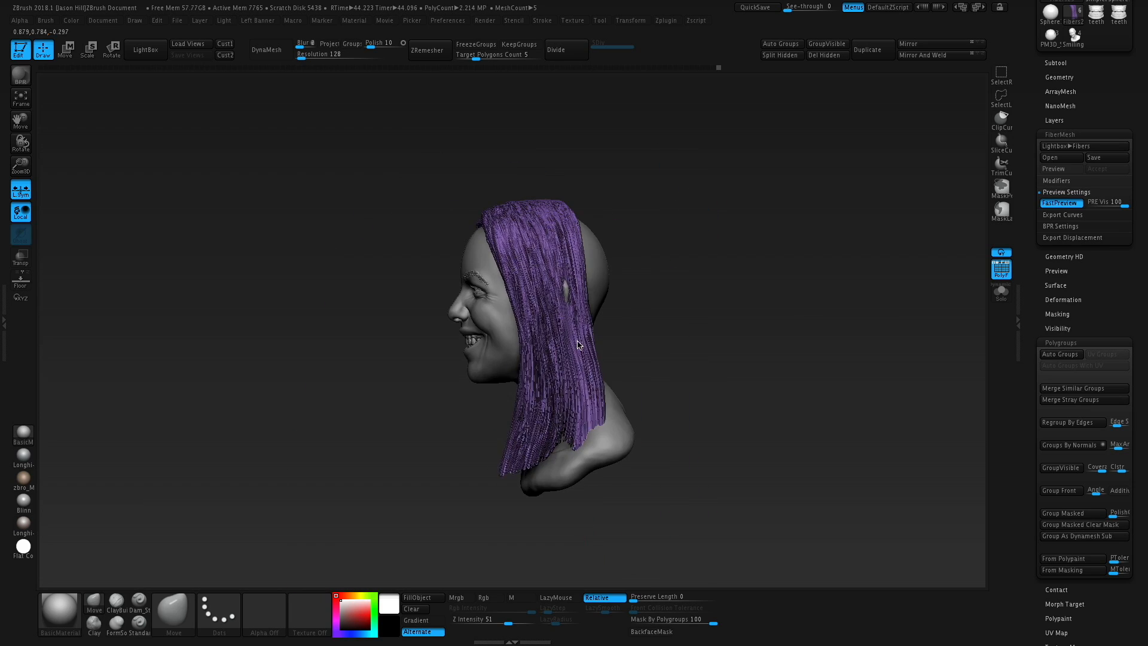
# - Sweep the isolated purple side section back behind the ear with the Move brush, and hide that section
pyautogui.moveTo(566, 287); pyautogui.dragTo(569, 364)
pyautogui.moveTo(536, 441)
pyautogui.mouseDown()
pyautogui.moveTo(575, 418)
pyautogui.moveTo(590, 384)
pyautogui.mouseUp()
pyautogui.moveTo(553, 317); pyautogui.dragTo(693, 323)
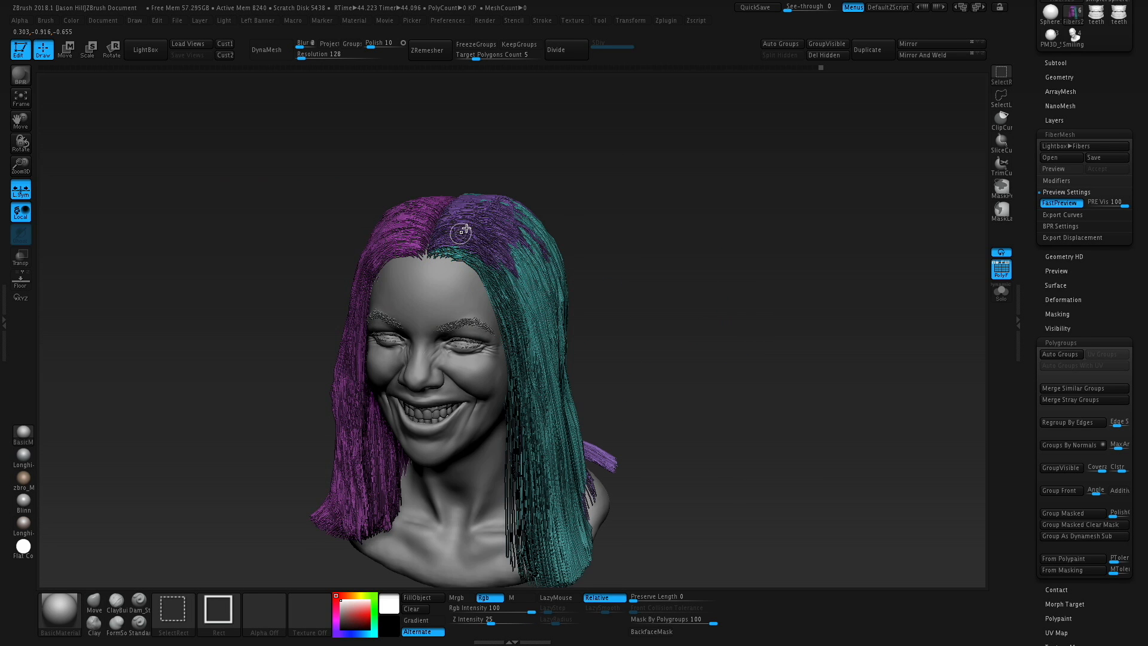
pyautogui.keyDown('ctrl'); pyautogui.keyDown('shift'); pyautogui.click(574, 251); pyautogui.keyUp('shift'); pyautogui.keyUp('ctrl')
pyautogui.keyDown('ctrl'); pyautogui.keyDown('shift'); pyautogui.moveTo(630, 190); pyautogui.dragTo(618, 249); pyautogui.keyUp('shift'); pyautogui.keyUp('ctrl')
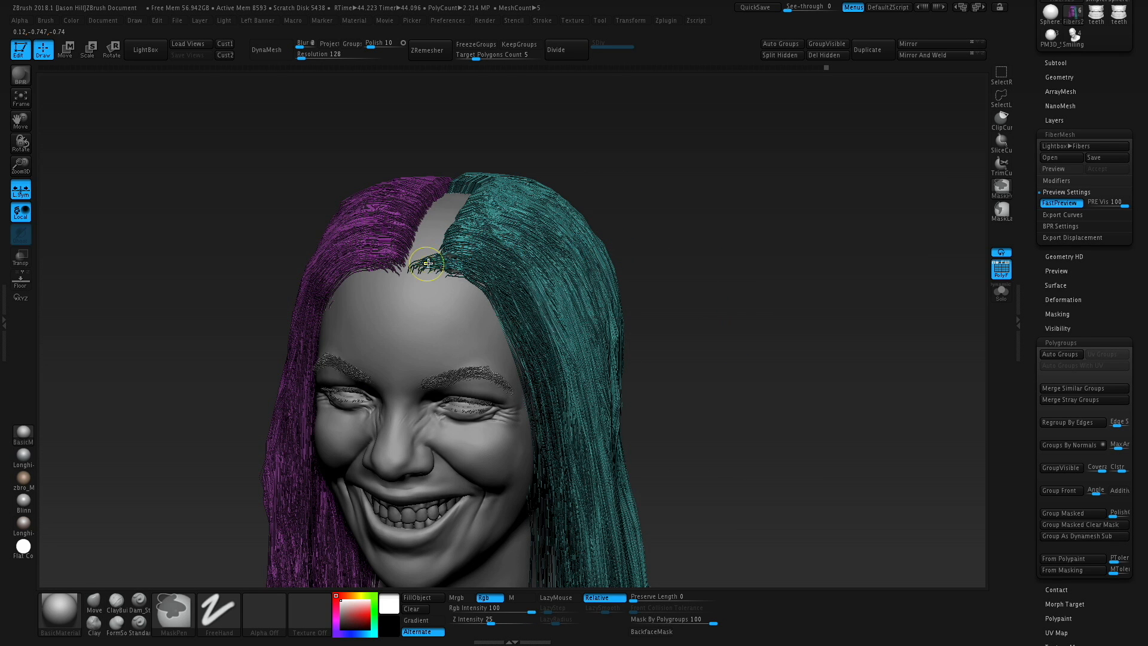
# - Mask a thin strip of teal hair along the front hairline, make it a new polygroup and isolate it
pyautogui.keyDown('ctrl'); pyautogui.moveTo(428, 263); pyautogui.dragTo(435, 266); pyautogui.keyUp('ctrl')
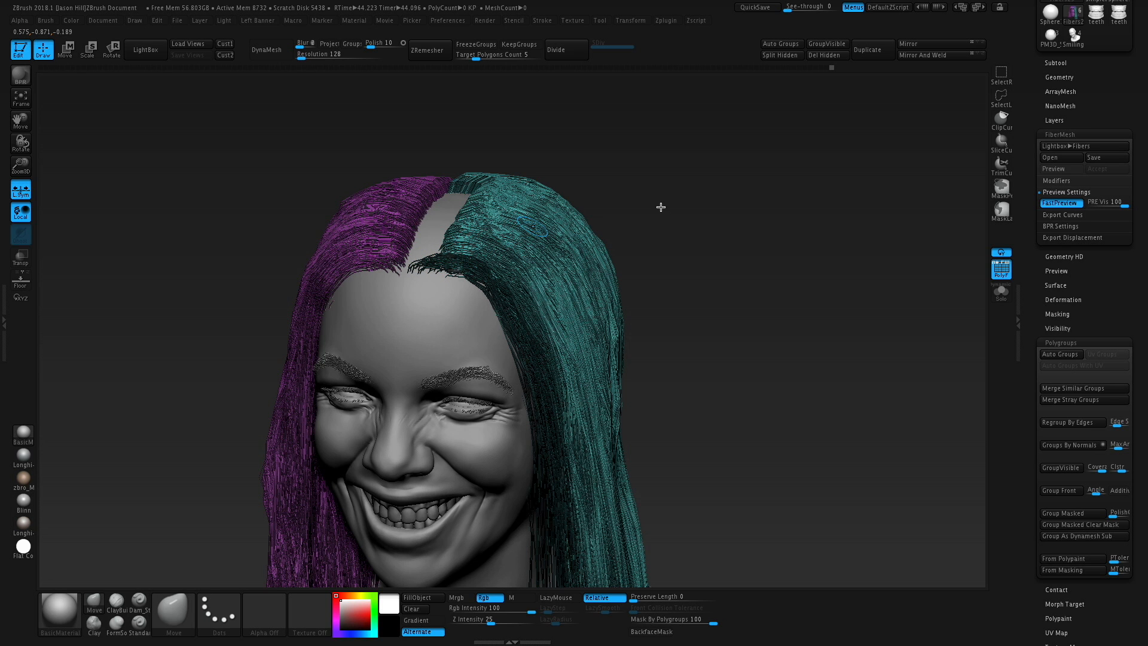
pyautogui.hotkey('ctrl', 'w')
pyautogui.press('f')
pyautogui.keyDown('ctrl'); pyautogui.keyDown('shift'); pyautogui.click(495, 407); pyautogui.keyUp('shift'); pyautogui.keyUp('ctrl')
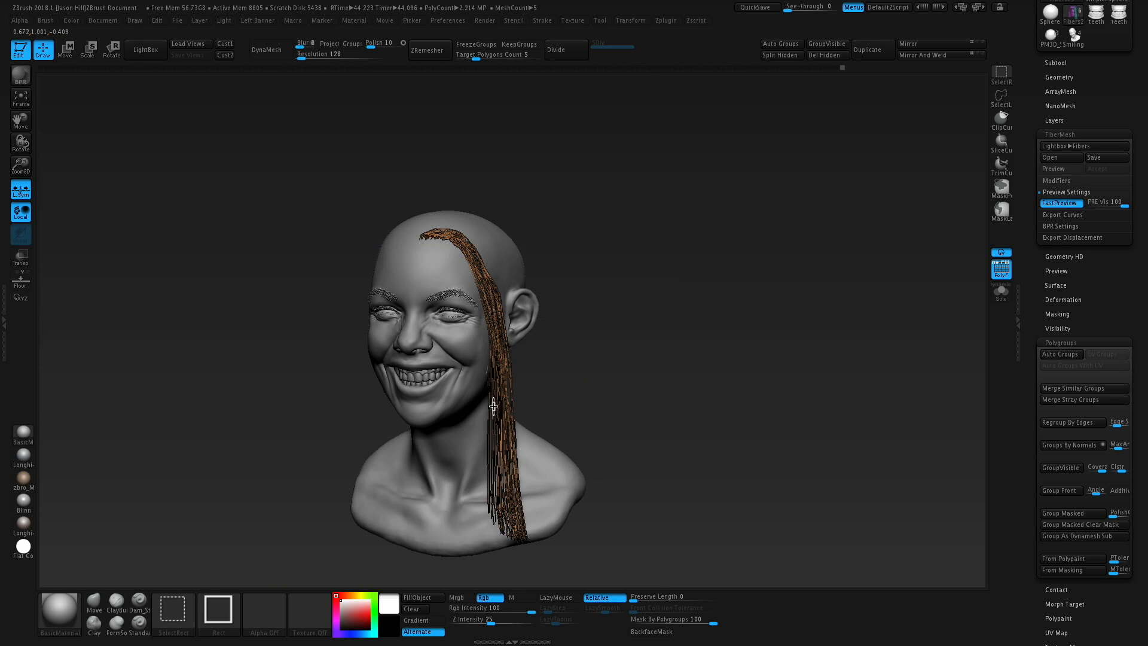
# - Gather the isolated hairline strip into a narrow lock with a tapered tip using the Pinch brush
pyautogui.press('b')
pyautogui.press('p')
pyautogui.press('i')
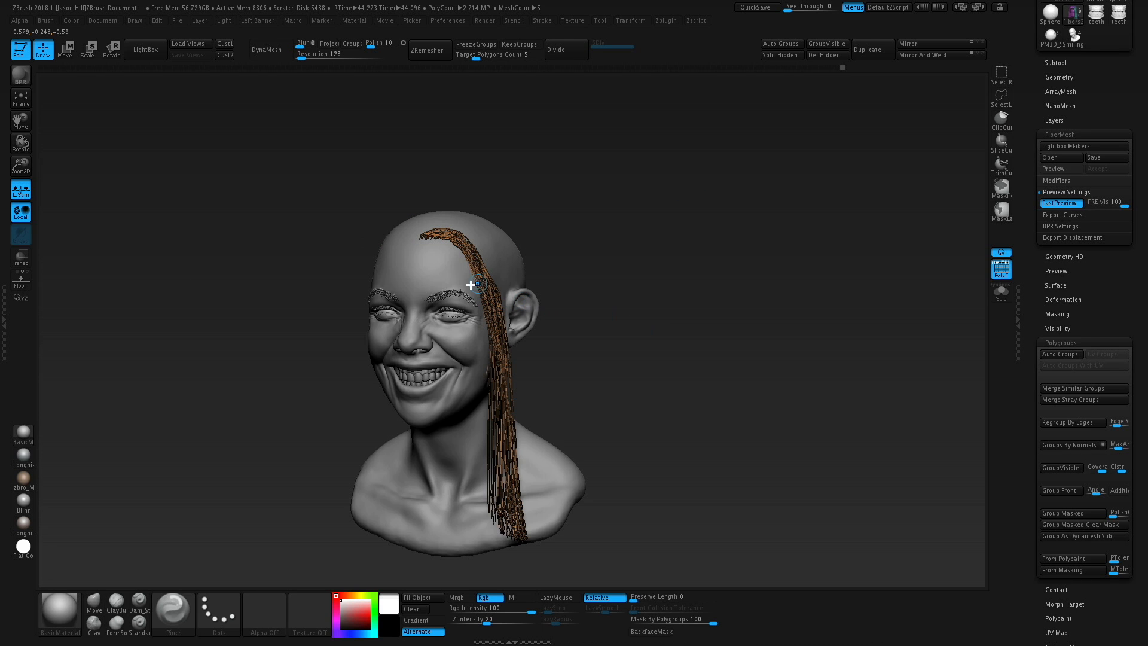
pyautogui.moveTo(489, 256); pyautogui.dragTo(487, 284)
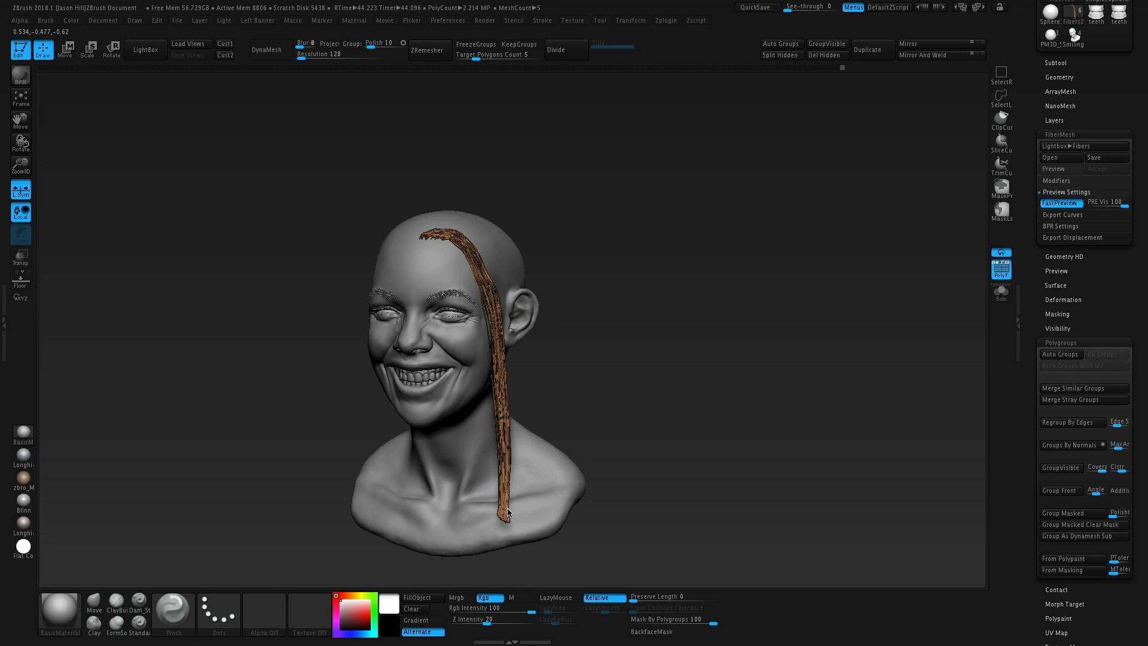
pyautogui.moveTo(634, 378); pyautogui.dragTo(497, 408)
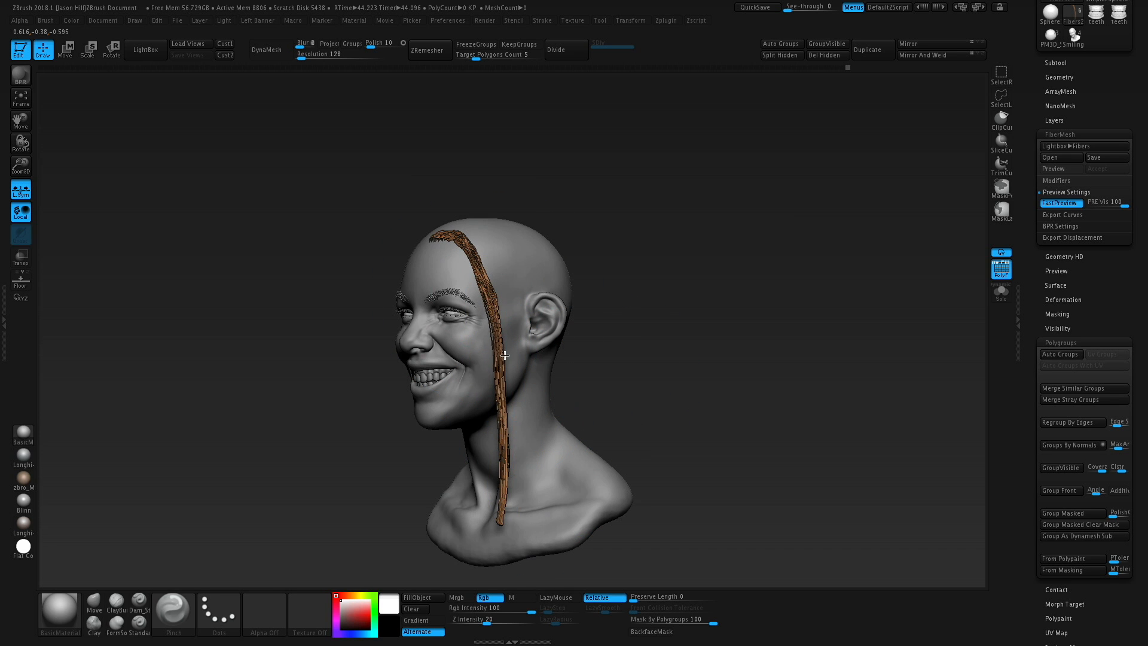
pyautogui.moveTo(518, 486)
pyautogui.mouseDown()
pyautogui.moveTo(665, 350)
pyautogui.moveTo(682, 350)
pyautogui.mouseUp()
pyautogui.press('s')
pyautogui.moveTo(499, 519)
pyautogui.mouseDown()
pyautogui.moveTo(483, 518)
pyautogui.moveTo(502, 517)
pyautogui.mouseUp()
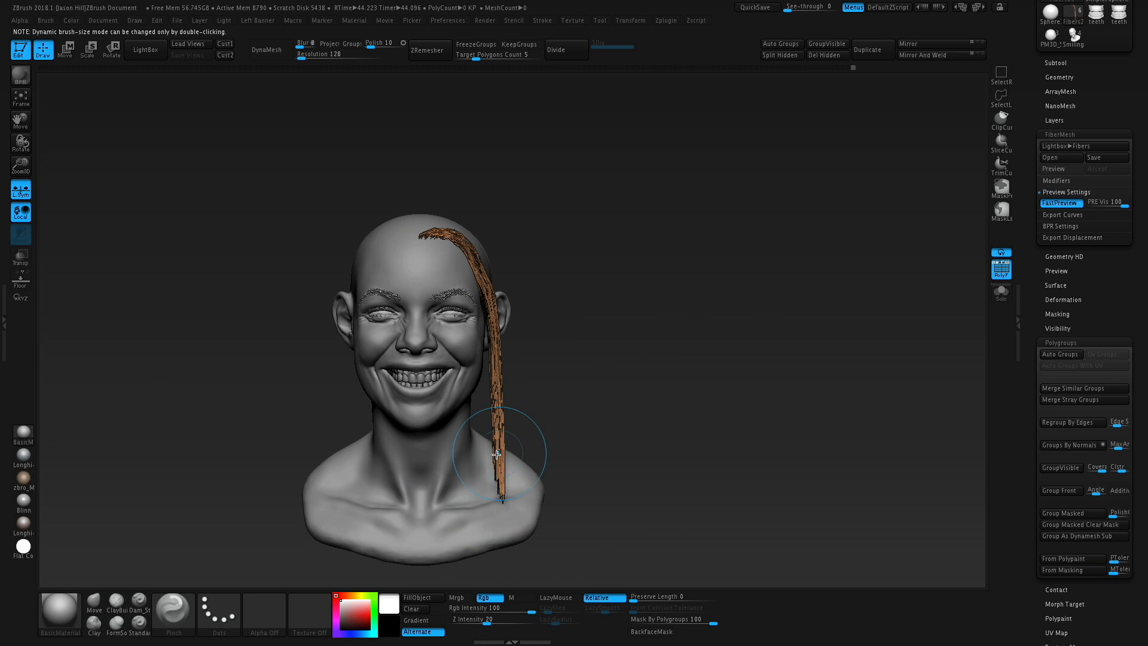
pyautogui.moveTo(496, 512); pyautogui.dragTo(546, 406)
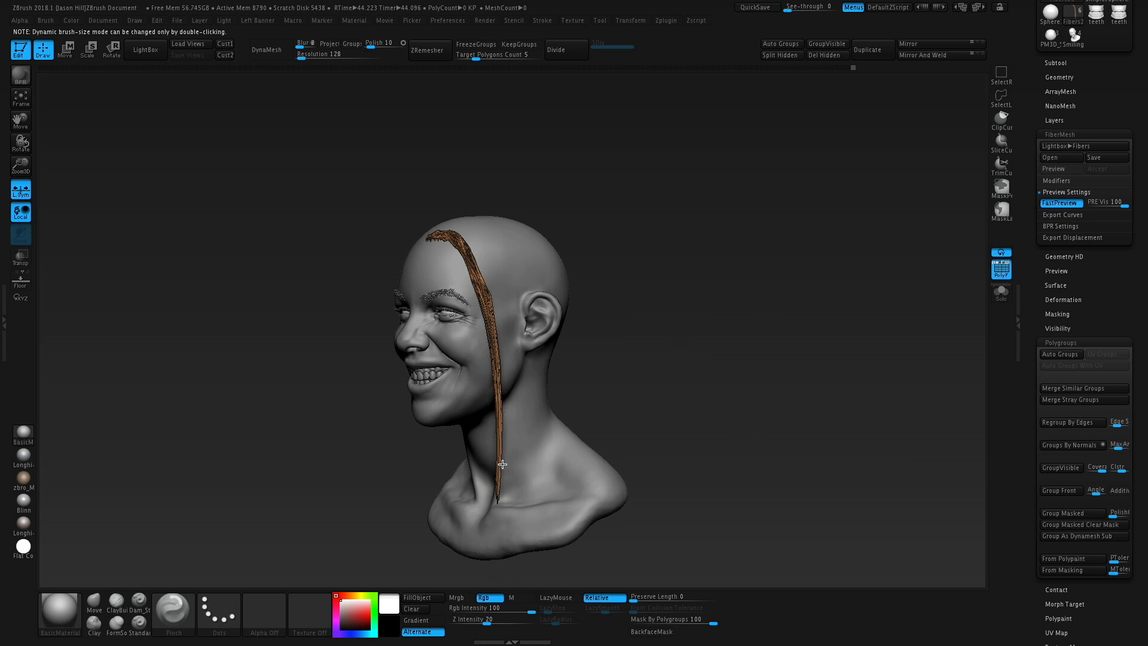
# - Bend the orange lock with the Move brush so it curves around the cheek and its tip swings forward at the neck
pyautogui.moveTo(678, 357); pyautogui.dragTo(659, 323)
pyautogui.moveTo(509, 339)
pyautogui.mouseDown()
pyautogui.moveTo(517, 288)
pyautogui.moveTo(492, 494)
pyautogui.moveTo(574, 443)
pyautogui.moveTo(531, 455)
pyautogui.moveTo(486, 411)
pyautogui.mouseUp()
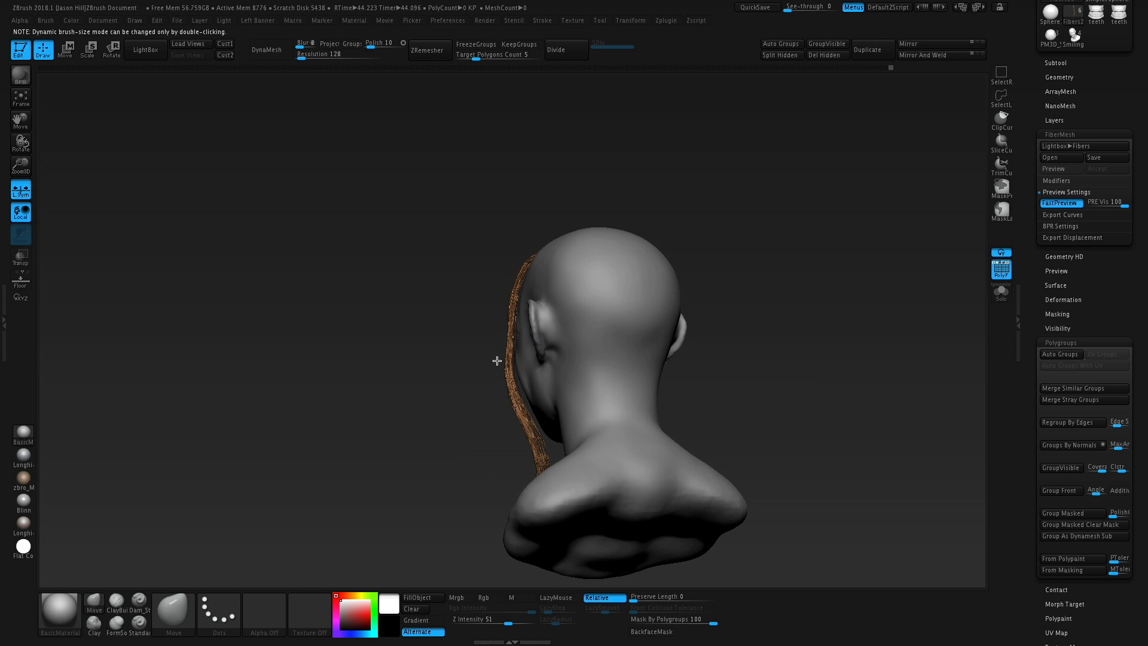
pyautogui.moveTo(503, 361)
pyautogui.mouseDown()
pyautogui.moveTo(600, 394)
pyautogui.moveTo(666, 359)
pyautogui.moveTo(612, 174)
pyautogui.moveTo(487, 276)
pyautogui.mouseUp()
pyautogui.press('s')
pyautogui.moveTo(678, 232); pyautogui.dragTo(573, 278)
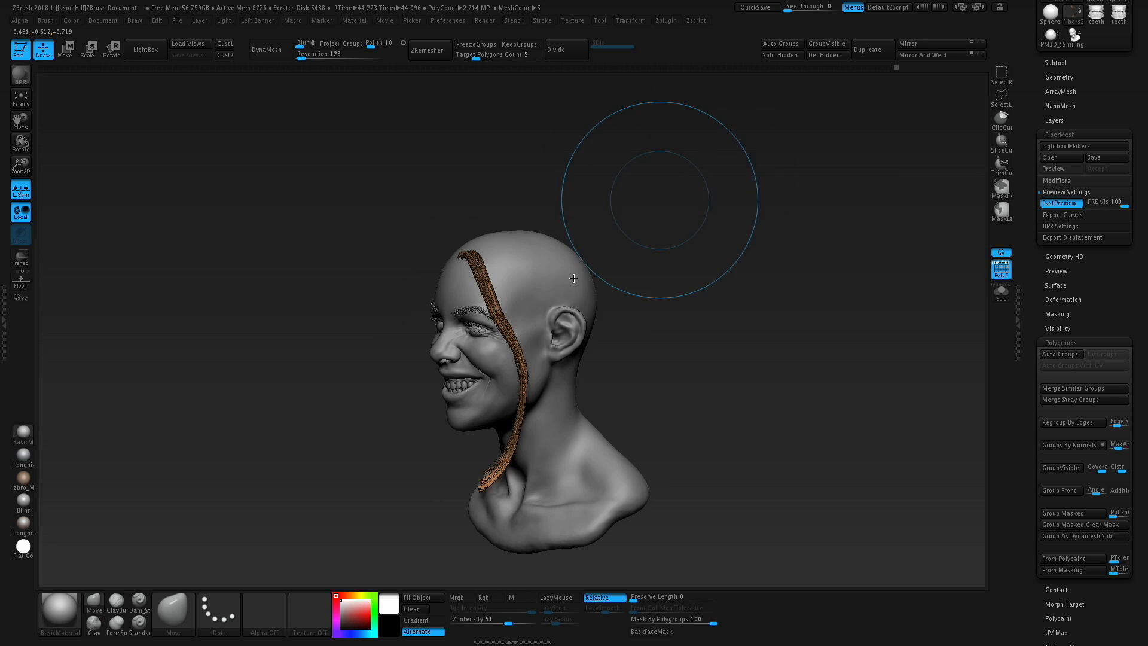
pyautogui.moveTo(499, 330); pyautogui.dragTo(671, 315)
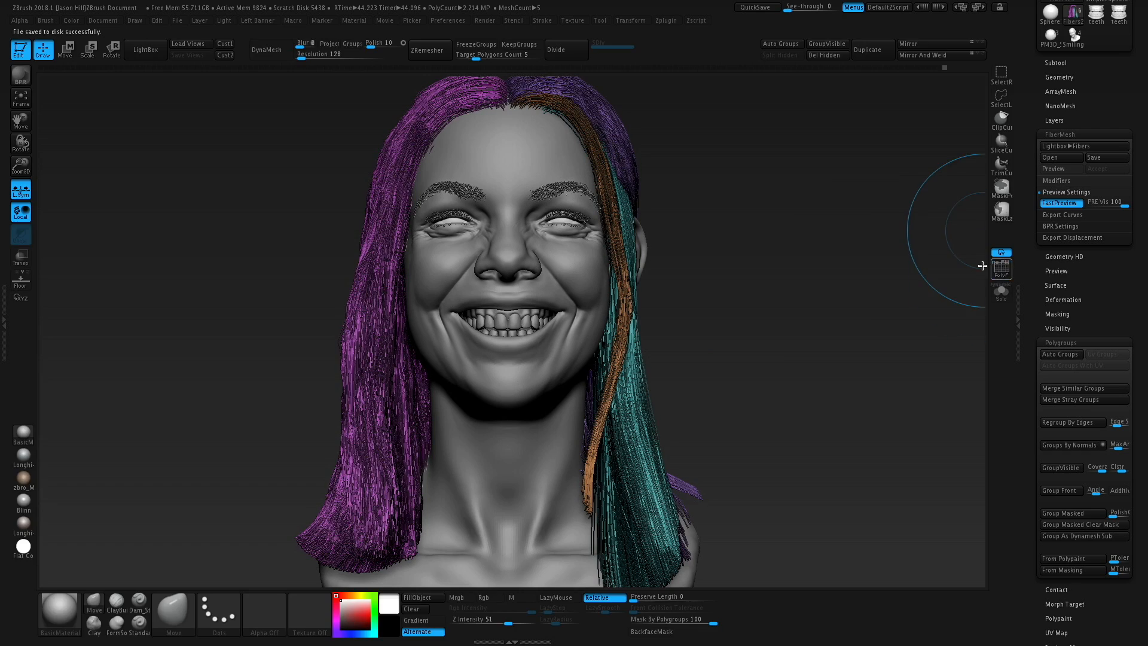
# - Hide the interface and preview the full hairstyle from the front with a BPR render
pyautogui.press('Tab')
pyautogui.keyDown('alt'); pyautogui.moveTo(771, 302); pyautogui.dragTo(779, 317); pyautogui.keyUp('alt')
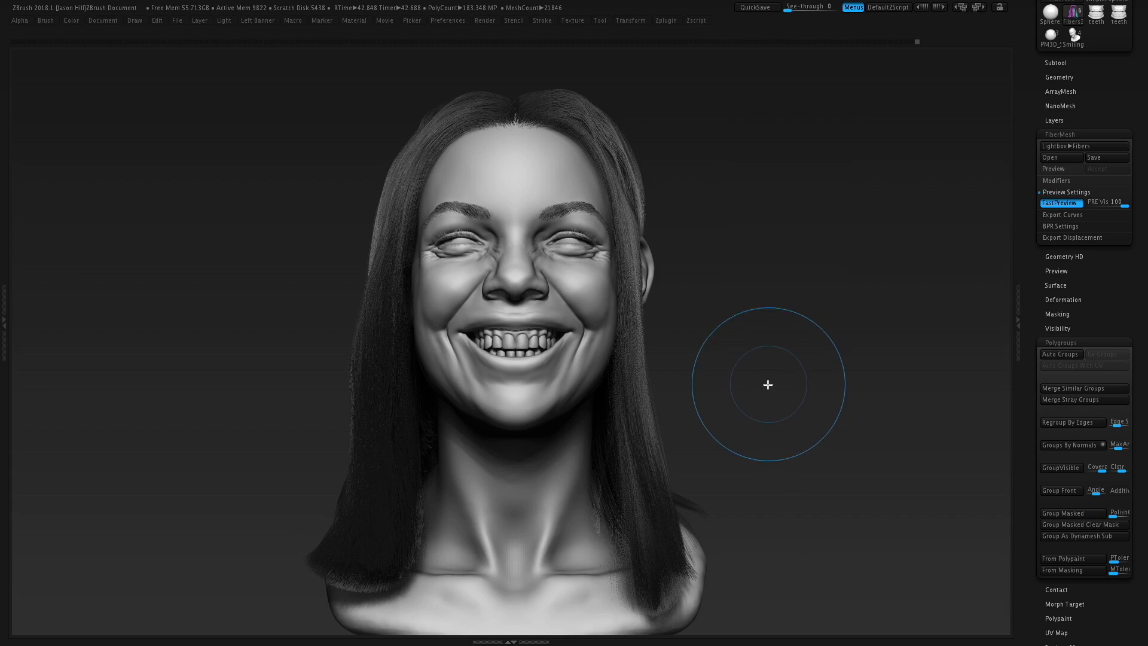
pyautogui.moveTo(771, 401)
pyautogui.mouseDown()
pyautogui.moveTo(706, 412)
pyautogui.moveTo(762, 422)
pyautogui.moveTo(833, 334)
pyautogui.moveTo(829, 354)
pyautogui.moveTo(833, 345)
pyautogui.moveTo(615, 141)
pyautogui.moveTo(463, 227)
pyautogui.mouseUp()
# - Split the front top section of the magenta hair into its own polygroup and sweep it back behind the ear
pyautogui.hotkey('shift', 'f')
pyautogui.keyDown('ctrl'); pyautogui.moveTo(429, 267); pyautogui.dragTo(472, 278); pyautogui.keyUp('ctrl')
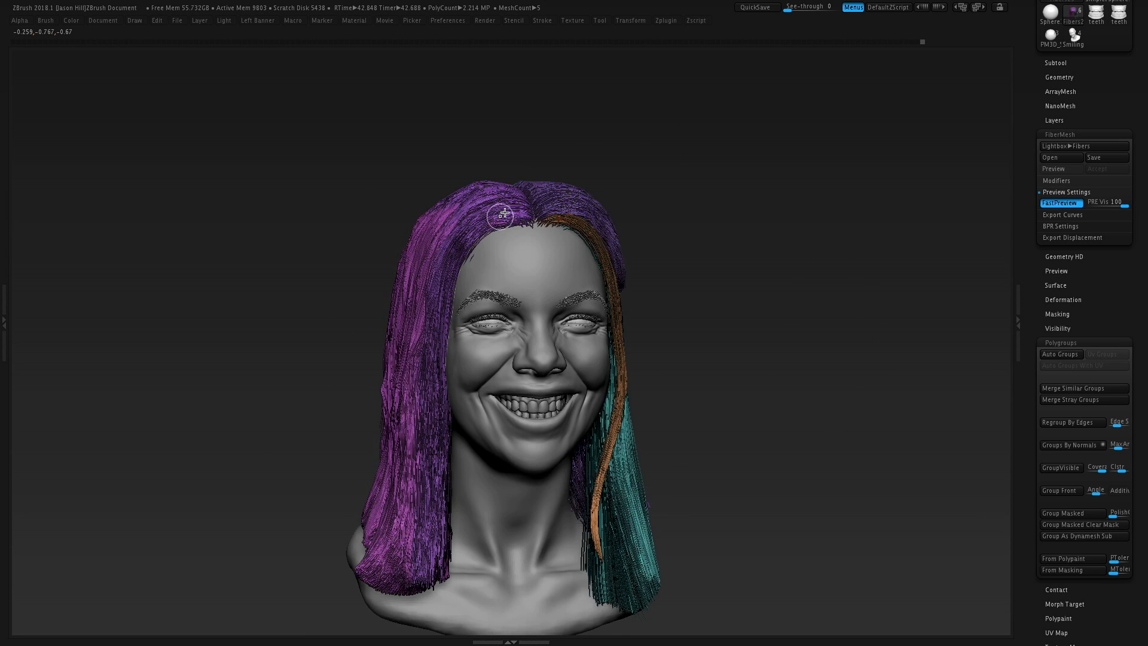
pyautogui.keyDown('ctrl'); pyautogui.keyDown('shift'); pyautogui.click(505, 213); pyautogui.keyUp('shift'); pyautogui.keyUp('ctrl')
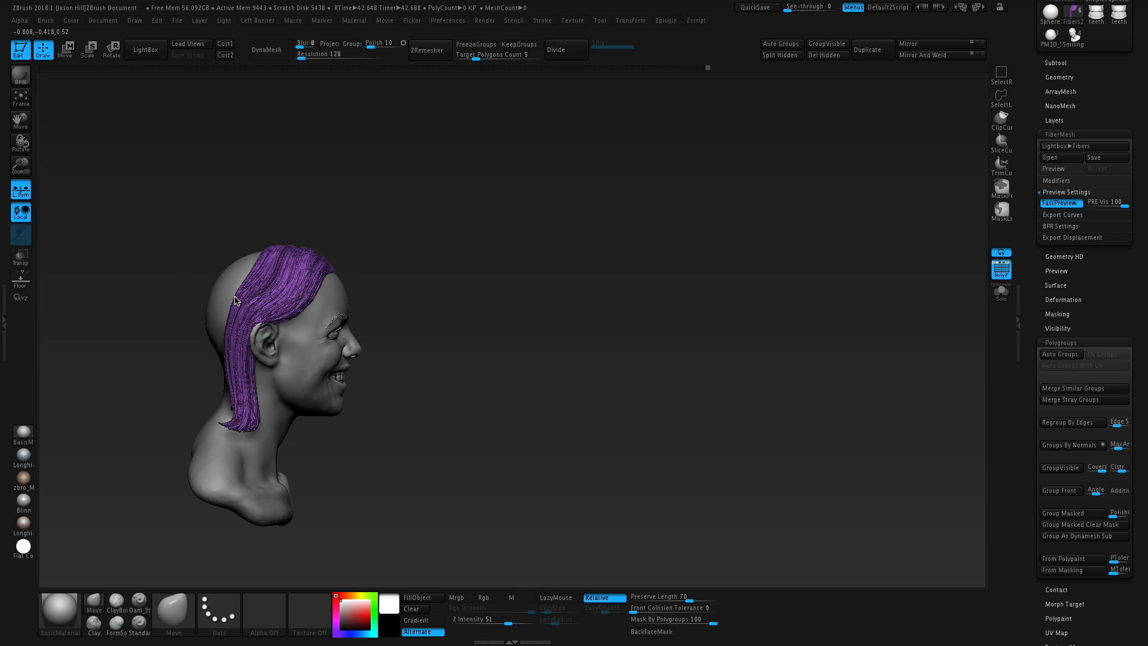
pyautogui.moveTo(383, 276); pyautogui.dragTo(395, 230)
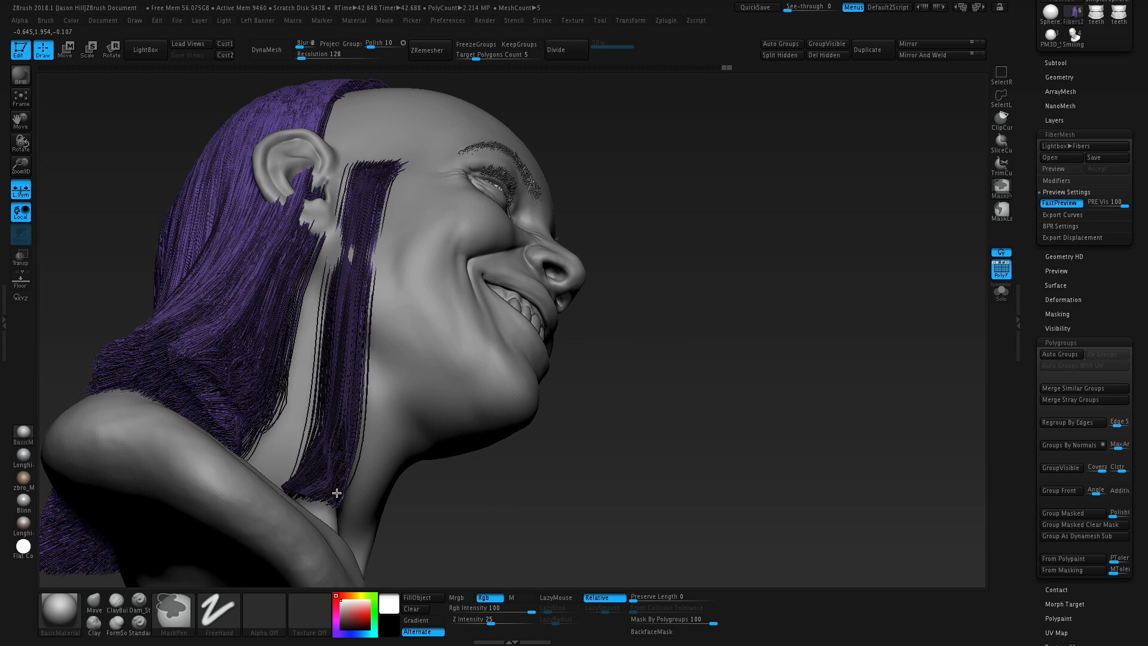
# - Turn the masked hair in front of the ear into its own polygroup and clear the mask
pyautogui.hotkey('ctrl', 'w')
pyautogui.keyDown('ctrl'); pyautogui.click(638, 332); pyautogui.keyUp('ctrl')
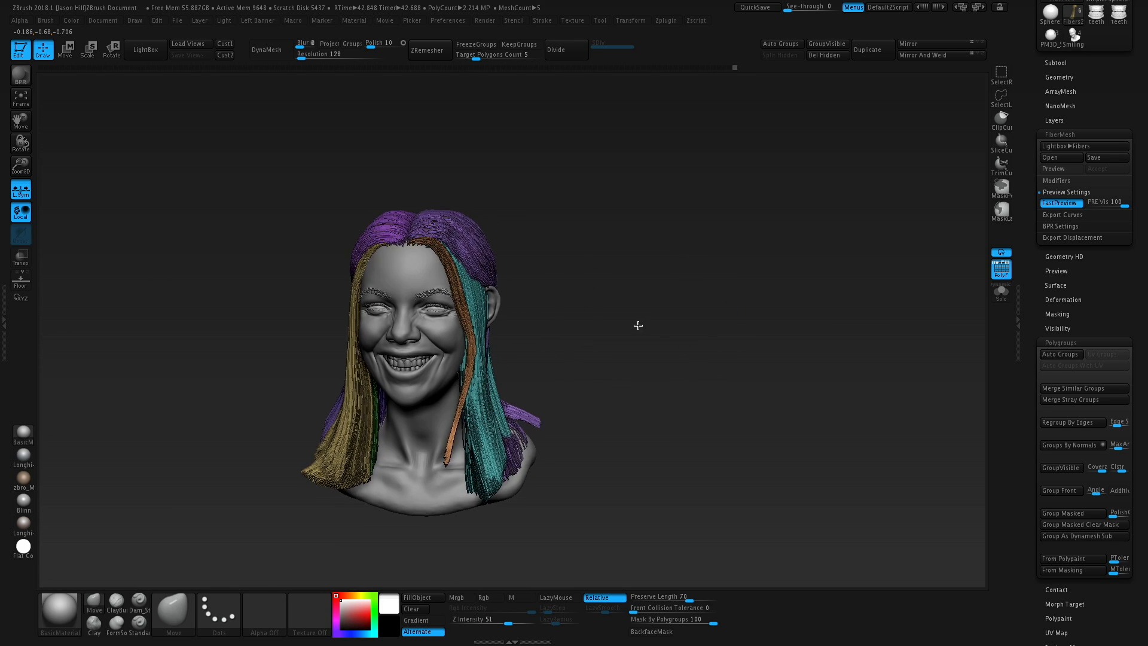
pyautogui.moveTo(638, 325)
pyautogui.mouseDown()
pyautogui.moveTo(607, 305)
pyautogui.moveTo(604, 272)
pyautogui.mouseUp()
# - Save the tool as SmilingGirl_03.ztl, replacing the existing file
pyautogui.press('s')
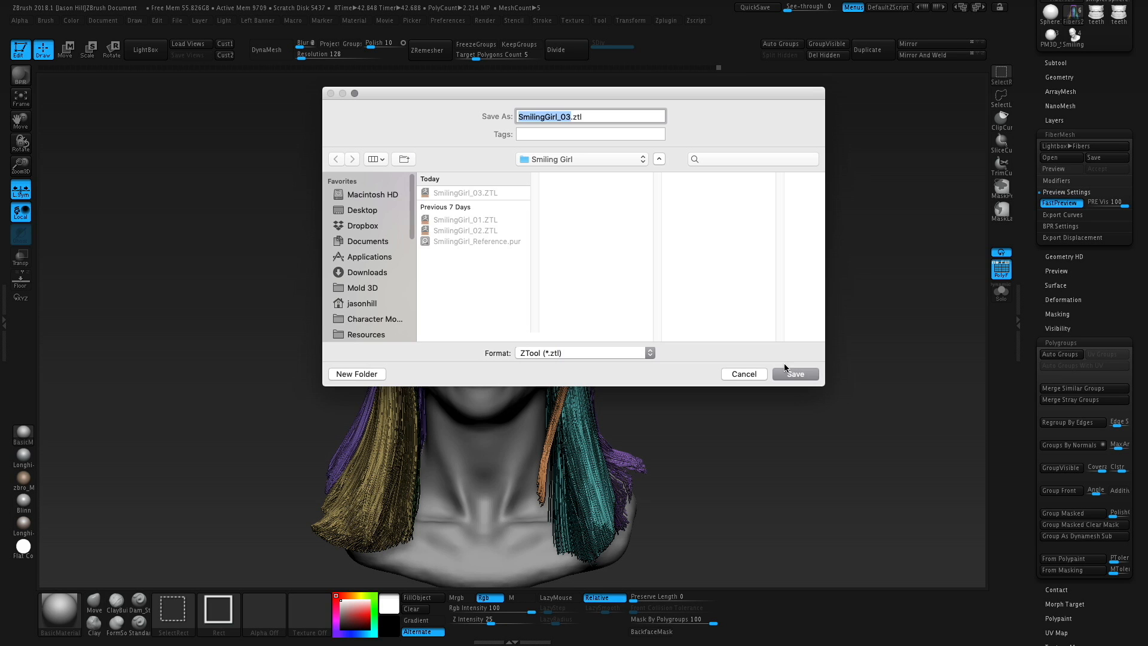
pyautogui.click(795, 375)
pyautogui.click(671, 172)
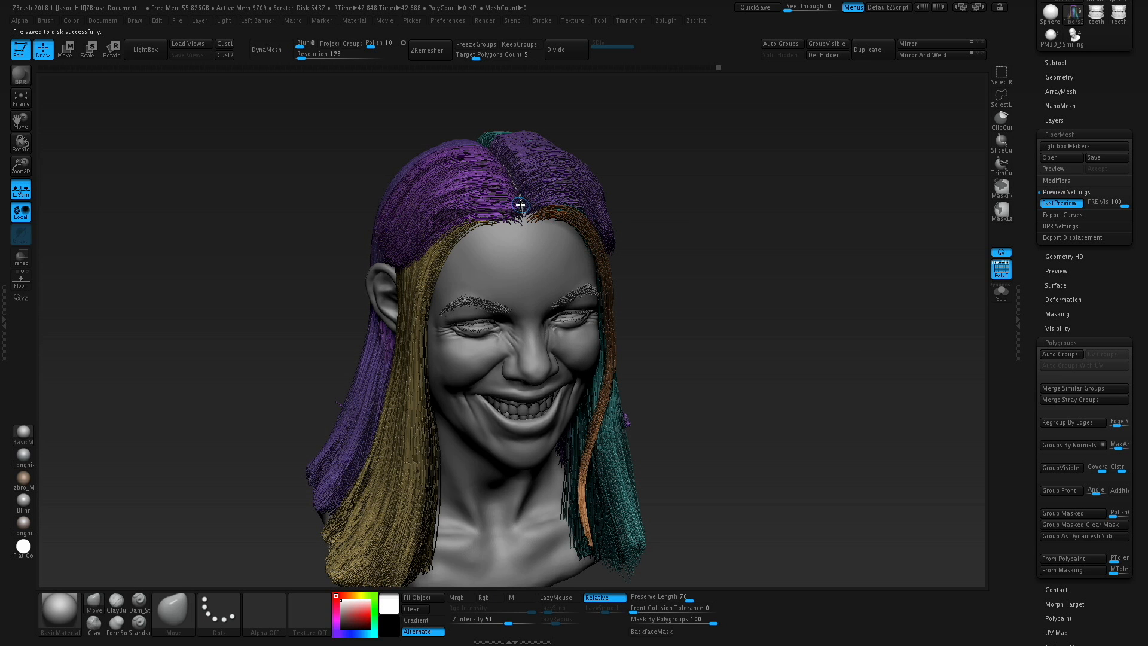
# - Enlarge the Move brush and bend the isolated blue lock along the side of the face
pyautogui.press('b')
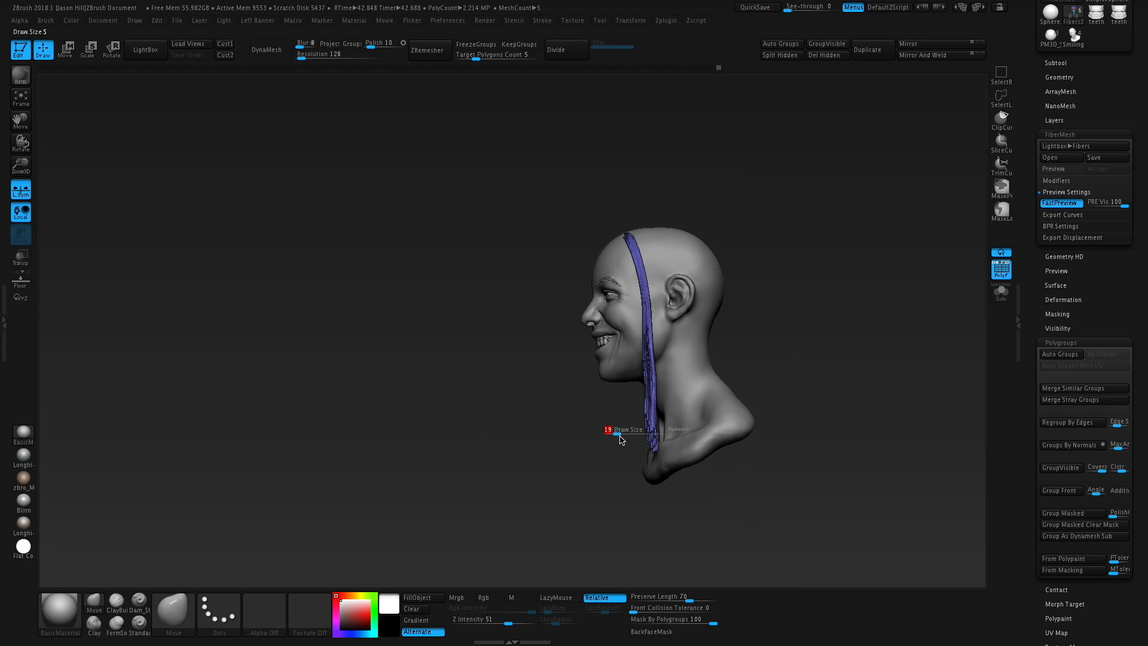
pyautogui.moveTo(616, 433); pyautogui.dragTo(611, 294)
pyautogui.moveTo(516, 367); pyautogui.dragTo(552, 443)
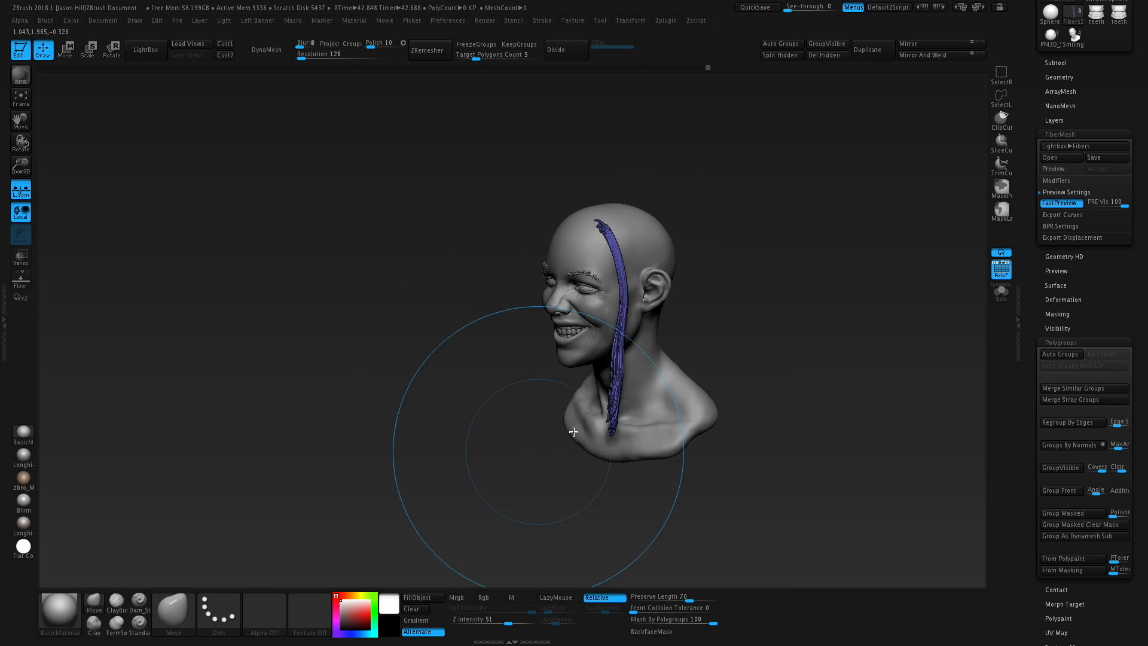
pyautogui.moveTo(452, 405)
pyautogui.mouseDown()
pyautogui.moveTo(567, 353)
pyautogui.moveTo(329, 233)
pyautogui.mouseUp()
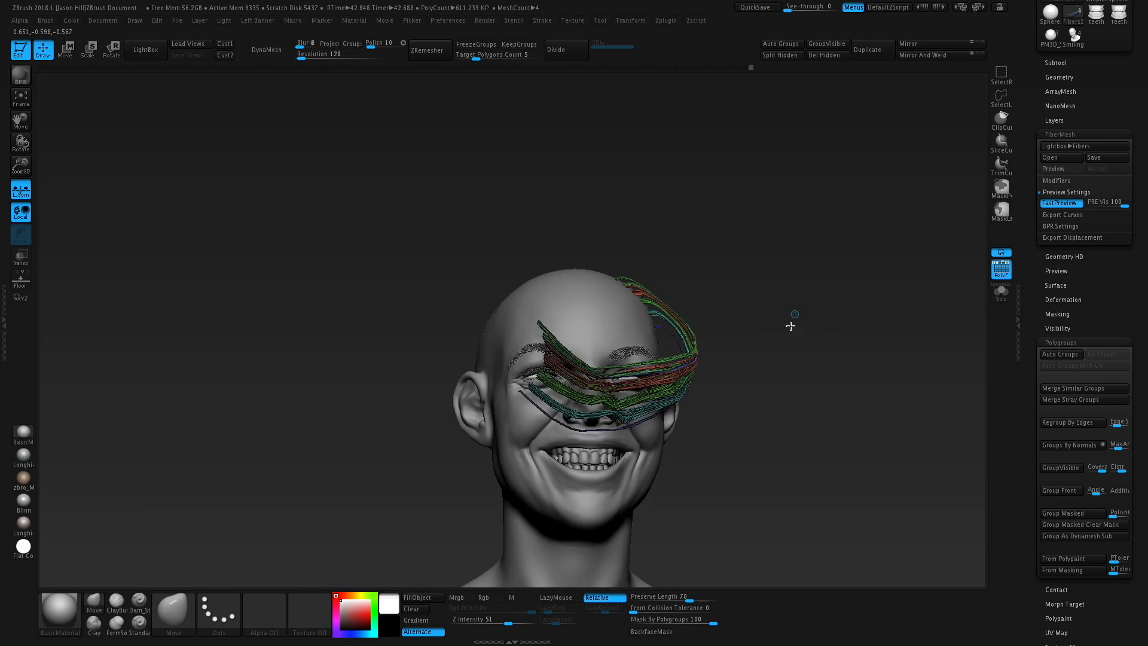
# - Examine the loose flyaway locks around the face from the front and the side
pyautogui.moveTo(791, 326)
pyautogui.mouseDown()
pyautogui.moveTo(718, 334)
pyautogui.moveTo(837, 352)
pyautogui.moveTo(777, 357)
pyautogui.mouseUp()
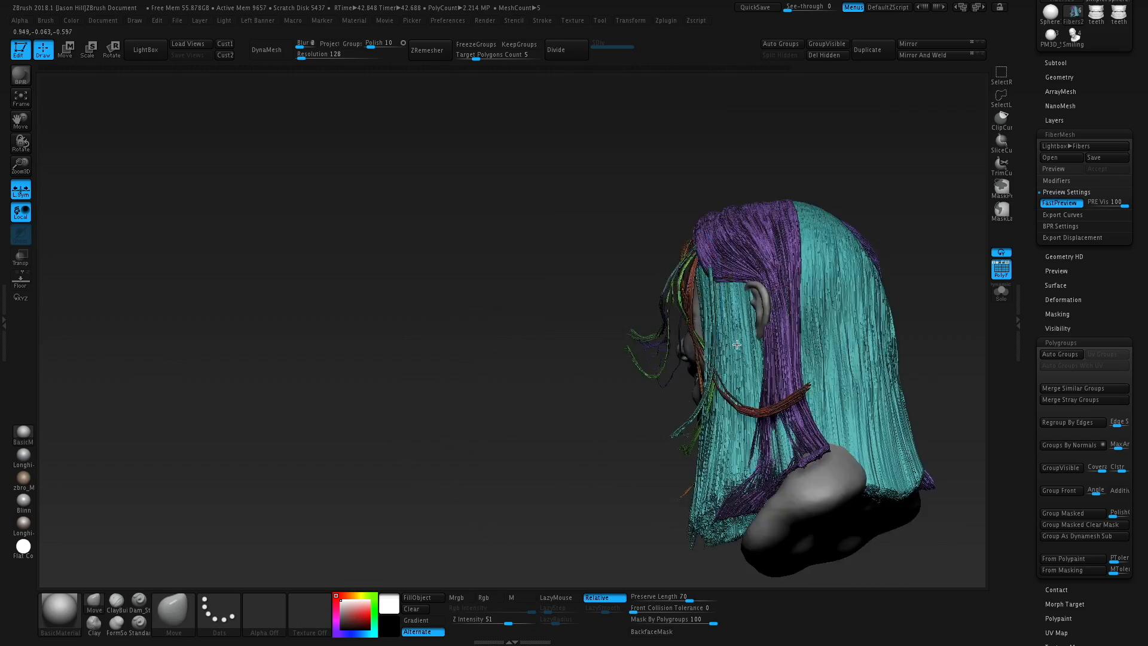
pyautogui.moveTo(585, 341); pyautogui.dragTo(741, 276)
pyautogui.press('b')
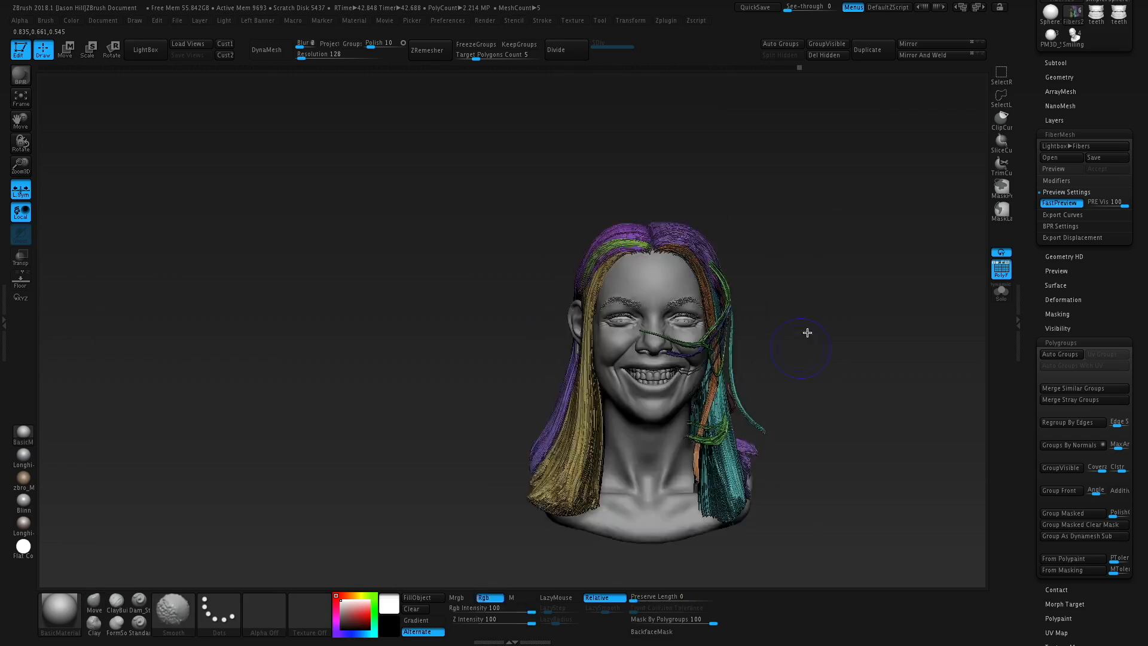
pyautogui.moveTo(753, 328)
pyautogui.mouseDown()
pyautogui.moveTo(761, 232)
pyautogui.moveTo(836, 162)
pyautogui.moveTo(778, 240)
pyautogui.moveTo(758, 290)
pyautogui.mouseUp()
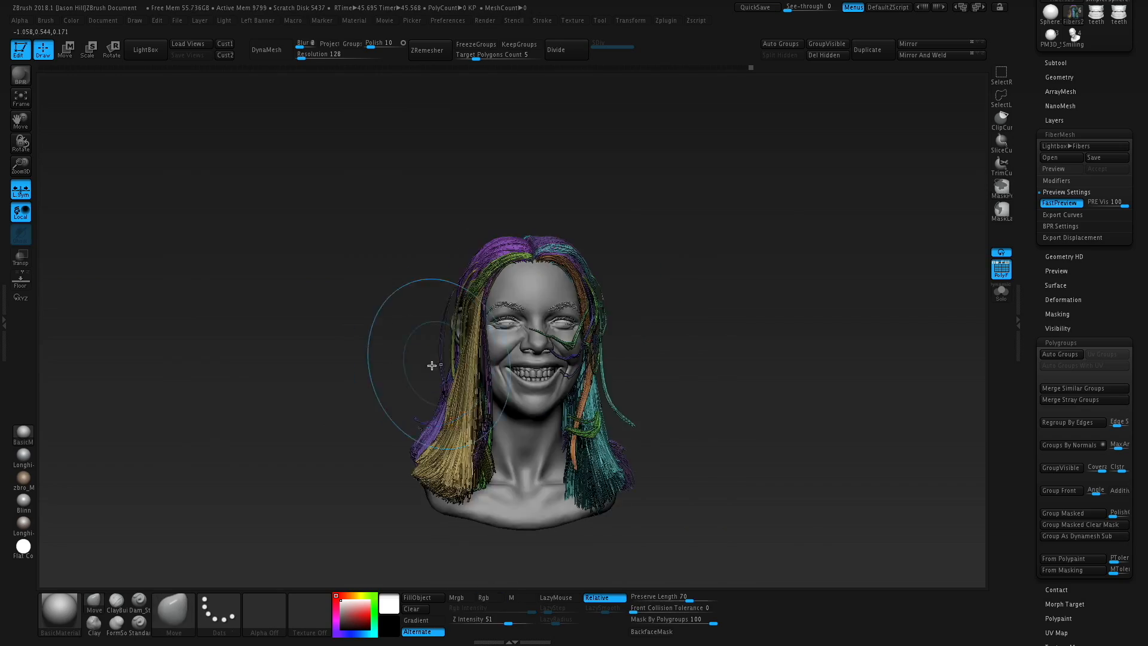
pyautogui.keyDown('ctrl'); pyautogui.moveTo(436, 367); pyautogui.dragTo(669, 281, button='right'); pyautogui.keyUp('ctrl')
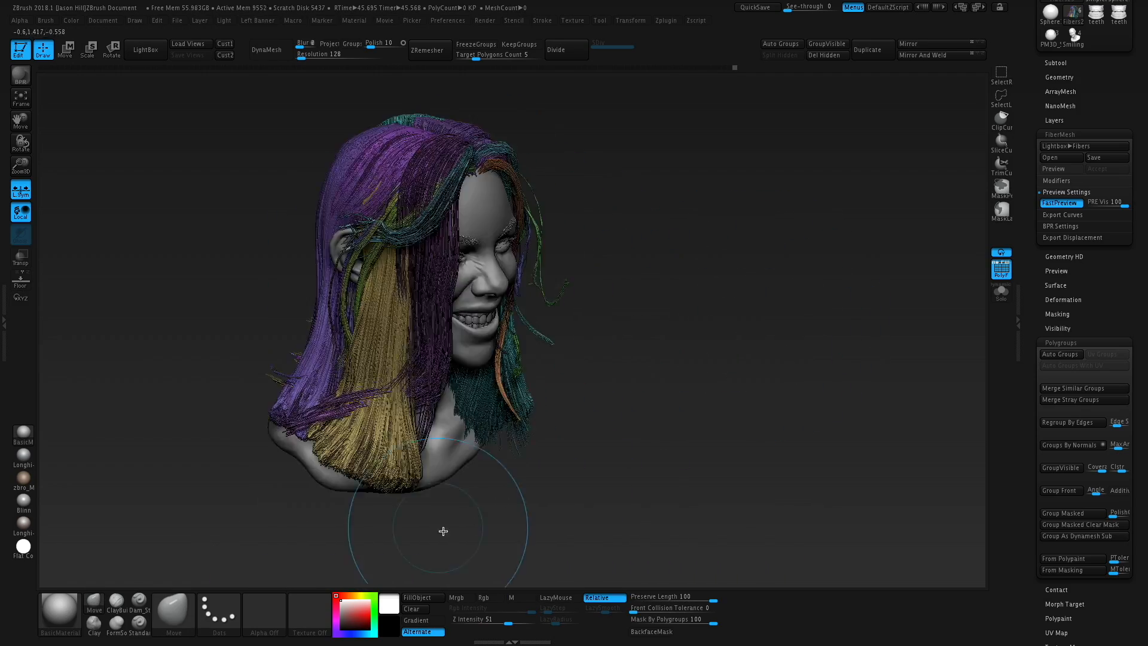
# - Reshape the stray blue lock sticking out in front of the face with a large Move brush, lifting its tip
pyautogui.press('s')
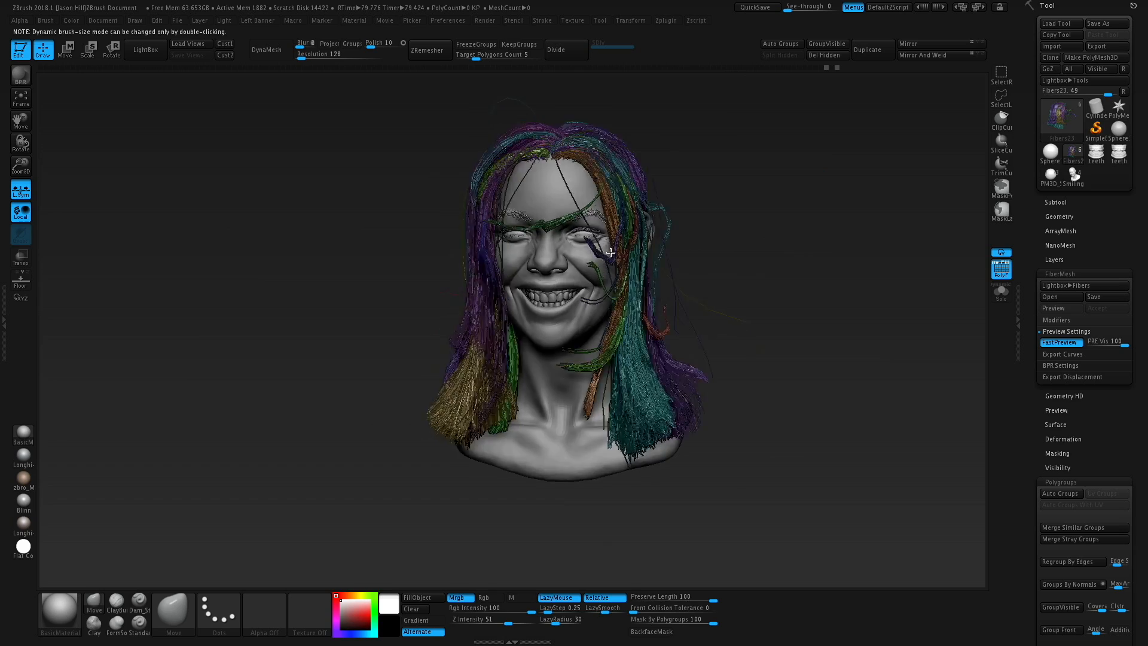
pyautogui.moveTo(729, 299); pyautogui.dragTo(506, 281)
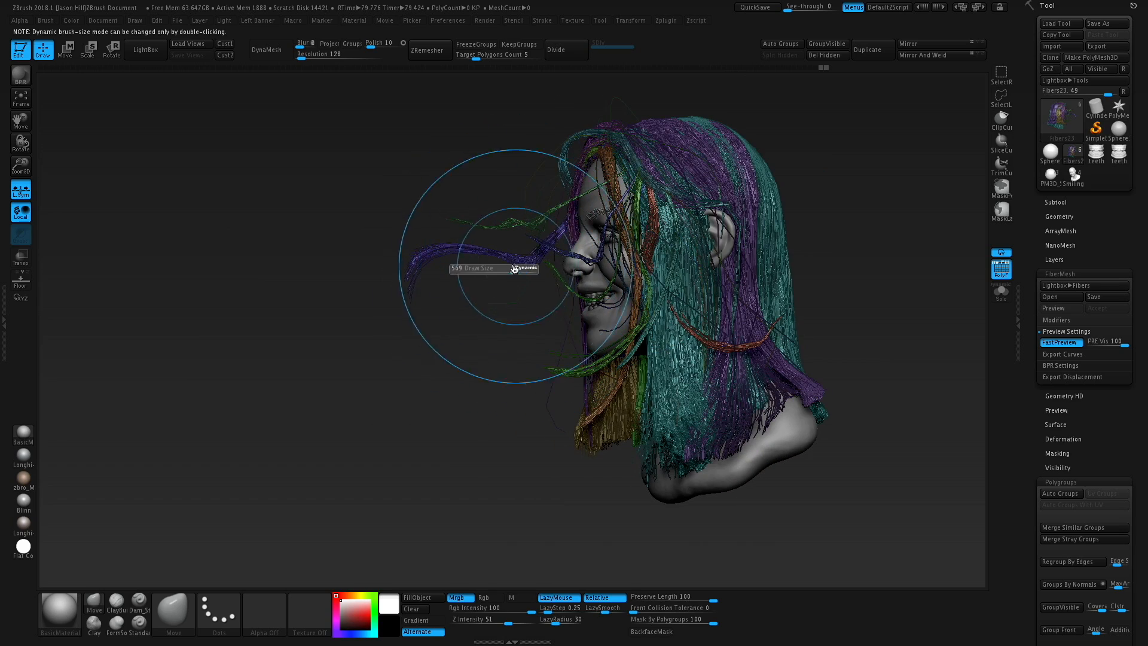
pyautogui.moveTo(461, 313)
pyautogui.mouseDown()
pyautogui.moveTo(511, 272)
pyautogui.moveTo(507, 340)
pyautogui.moveTo(547, 269)
pyautogui.mouseUp()
pyautogui.moveTo(408, 304); pyautogui.dragTo(419, 239)
pyautogui.press('s')
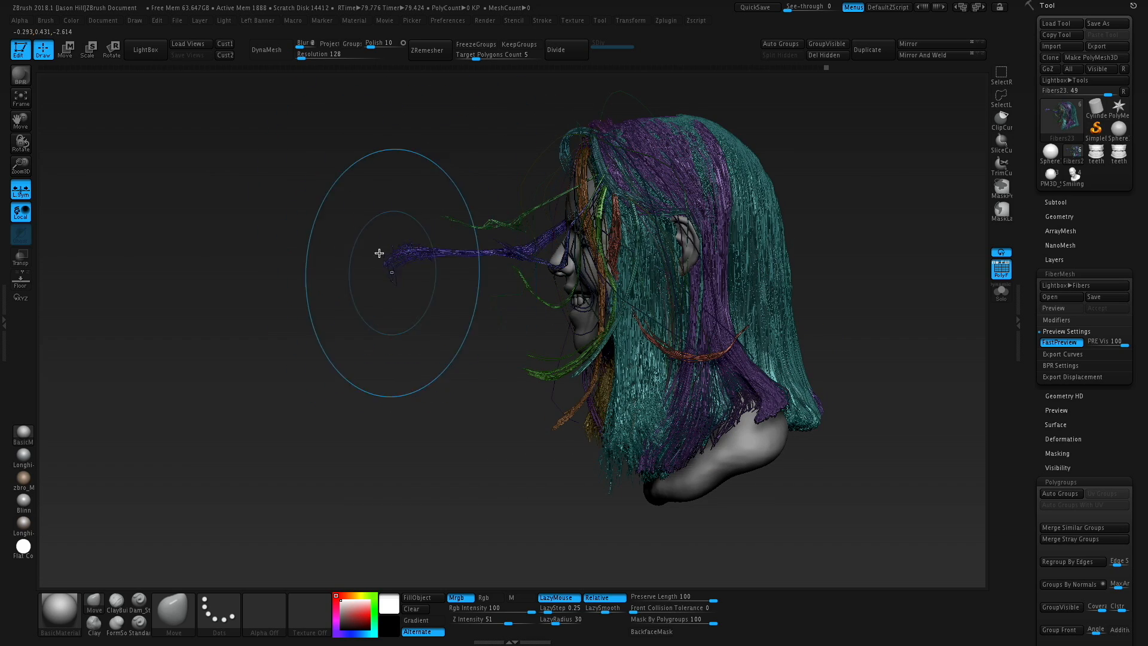
pyautogui.moveTo(429, 238); pyautogui.dragTo(438, 229)
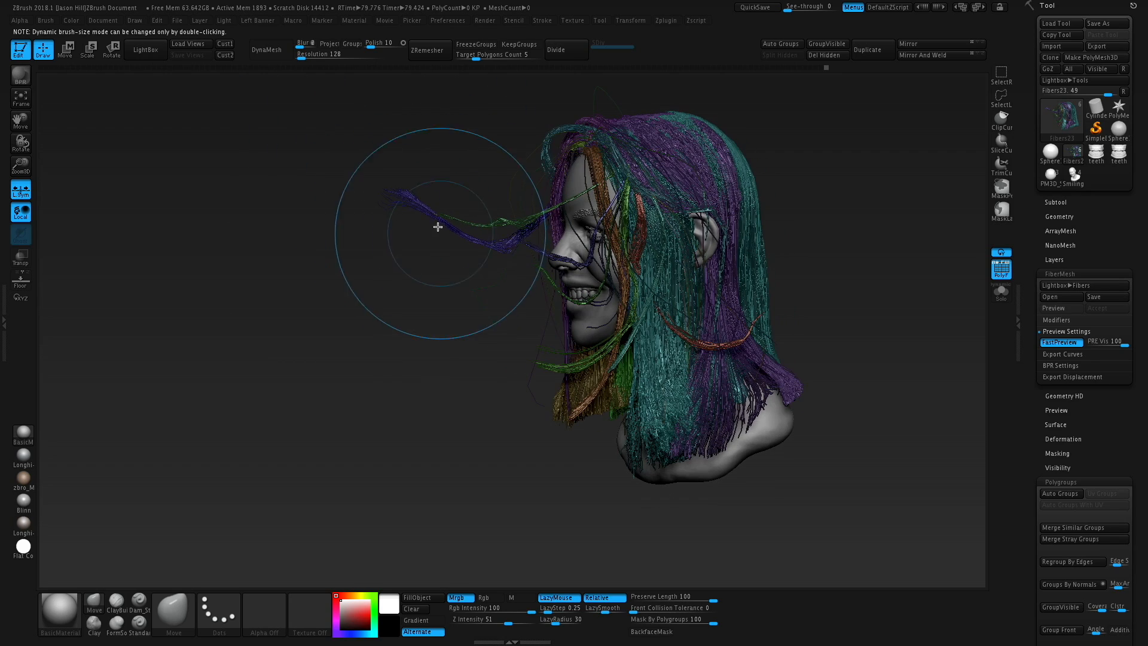
pyautogui.moveTo(431, 311); pyautogui.dragTo(473, 275)
pyautogui.moveTo(712, 257); pyautogui.dragTo(707, 271)
pyautogui.moveTo(708, 271)
pyautogui.keyDown('alt'); pyautogui.mouseDown()
pyautogui.moveTo(699, 259)
pyautogui.moveTo(689, 266)
pyautogui.mouseUp(); pyautogui.keyUp('alt')
pyautogui.moveTo(671, 249); pyautogui.dragTo(620, 274)
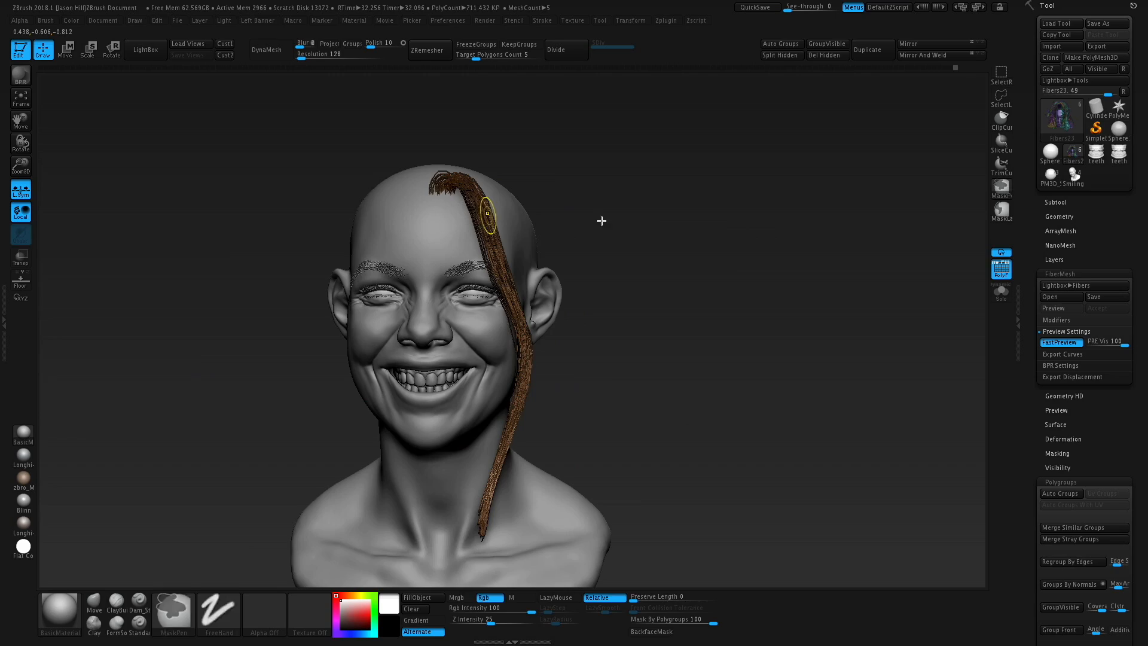
# - Split the isolated orange lock into separate strand polygroups with Auto Groups
pyautogui.moveTo(697, 305)
pyautogui.keyDown('alt'); pyautogui.mouseDown()
pyautogui.moveTo(725, 259)
pyautogui.moveTo(771, 336)
pyautogui.moveTo(776, 326)
pyautogui.mouseUp(); pyautogui.keyUp('alt')
pyautogui.click(1059, 275)
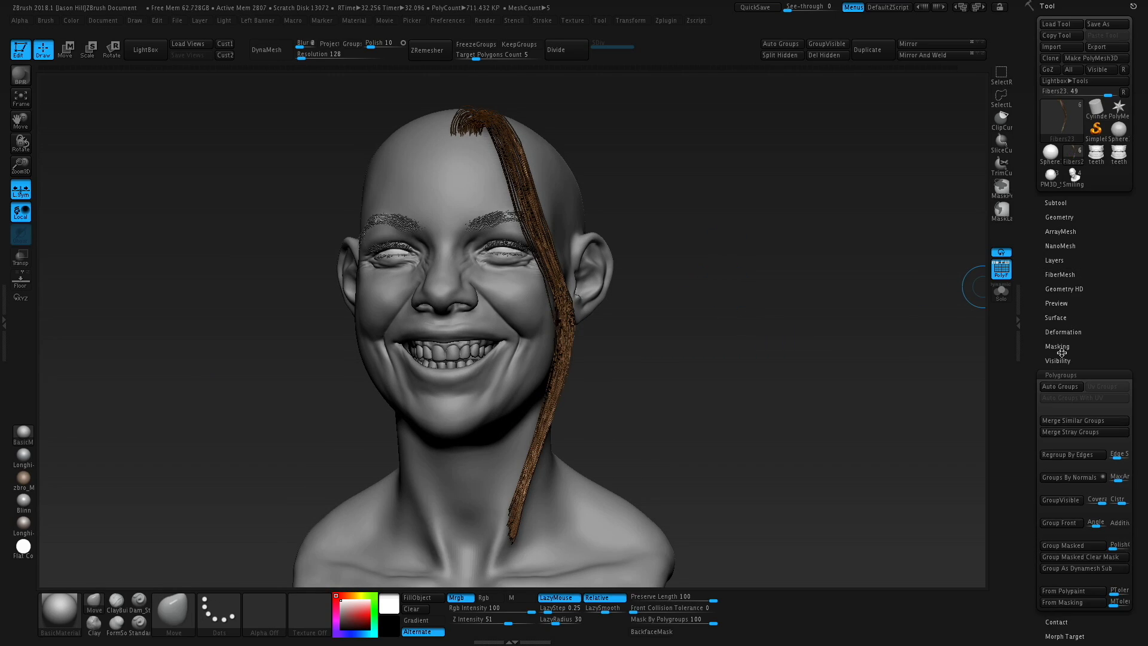
pyautogui.click(1064, 387)
pyautogui.click(1060, 273)
pyautogui.moveTo(814, 298)
pyautogui.mouseDown()
pyautogui.moveTo(764, 313)
pyautogui.moveTo(710, 244)
pyautogui.moveTo(714, 287)
pyautogui.mouseUp()
pyautogui.moveTo(682, 324)
pyautogui.mouseDown()
pyautogui.moveTo(691, 361)
pyautogui.moveTo(641, 365)
pyautogui.mouseUp()
pyautogui.moveTo(645, 297); pyautogui.dragTo(662, 294)
pyautogui.moveTo(673, 287); pyautogui.dragTo(655, 266)
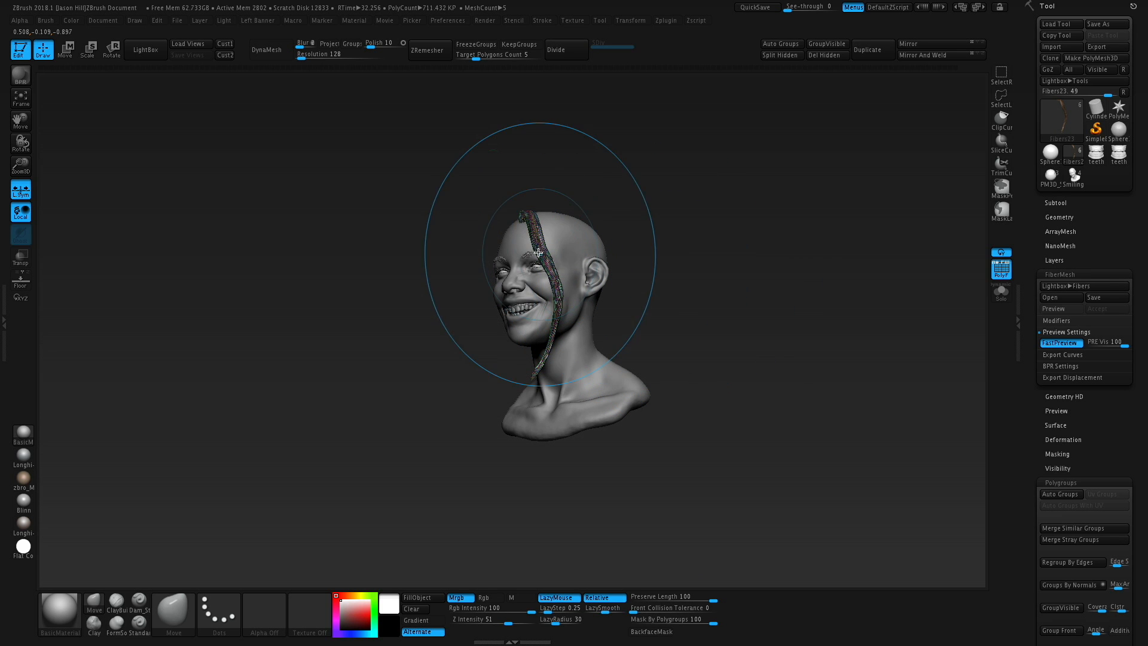
# - Pull single strands of the split lock loose so they fall across the face, with a large Move brush
pyautogui.moveTo(338, 359); pyautogui.dragTo(710, 253)
pyautogui.moveTo(393, 266)
pyautogui.mouseDown()
pyautogui.moveTo(590, 279)
pyautogui.moveTo(697, 198)
pyautogui.mouseUp()
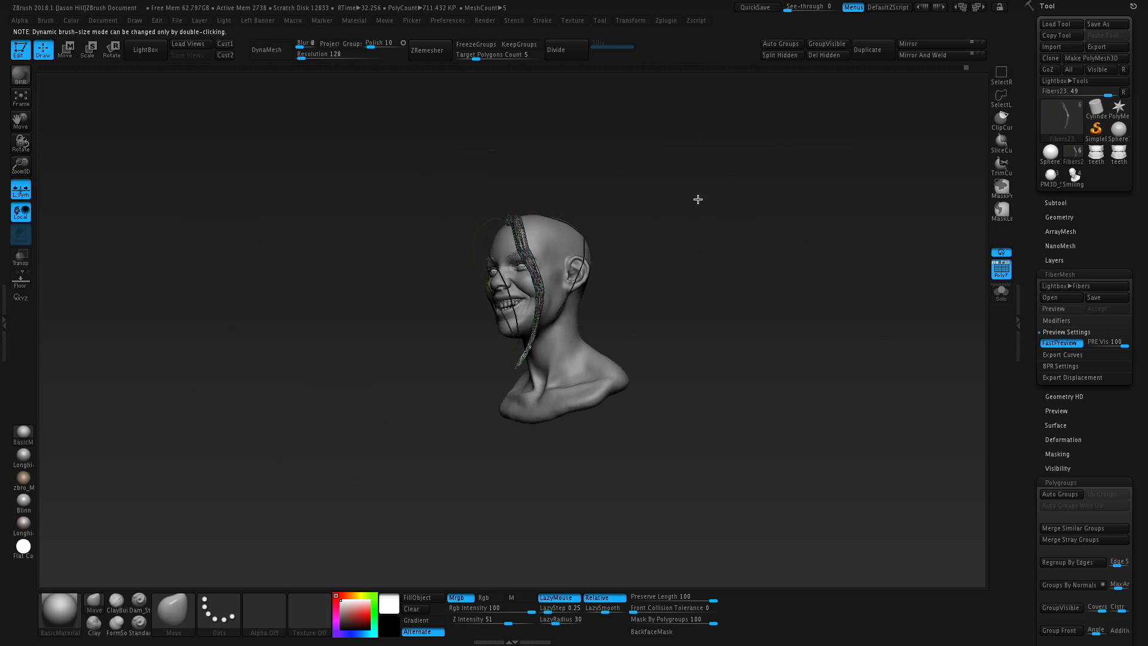
pyautogui.moveTo(360, 372); pyautogui.dragTo(476, 342)
pyautogui.moveTo(295, 335); pyautogui.dragTo(494, 252)
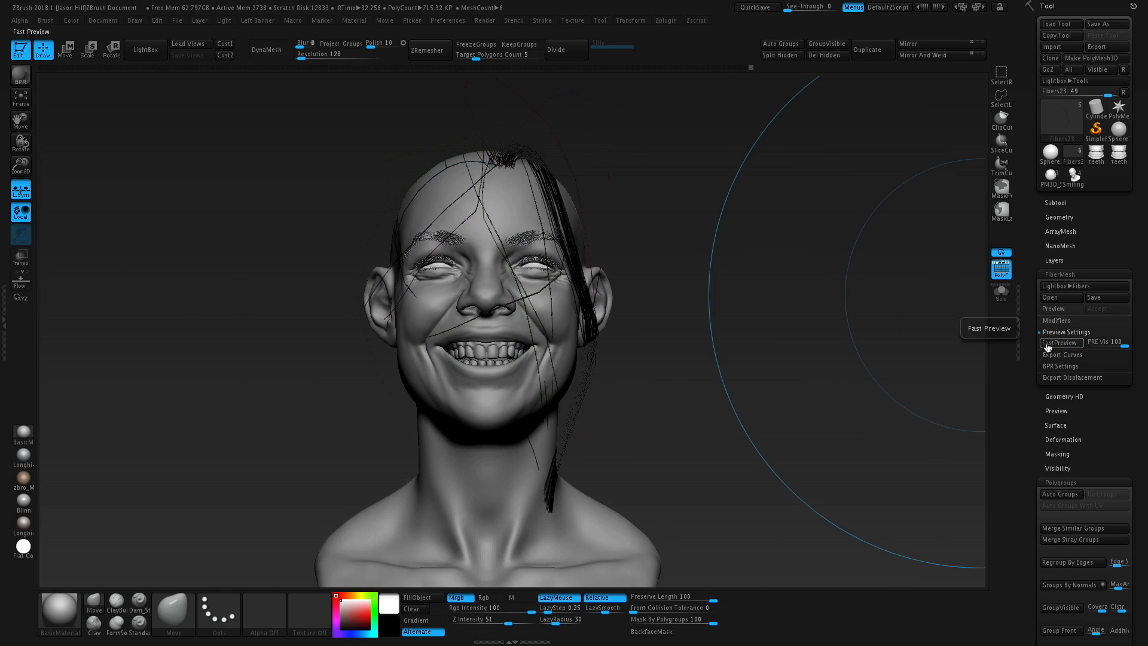
pyautogui.moveTo(778, 371)
pyautogui.mouseDown()
pyautogui.moveTo(359, 413)
pyautogui.moveTo(363, 467)
pyautogui.moveTo(398, 265)
pyautogui.moveTo(640, 311)
pyautogui.moveTo(653, 280)
pyautogui.moveTo(622, 266)
pyautogui.moveTo(574, 275)
pyautogui.moveTo(295, 431)
pyautogui.moveTo(590, 359)
pyautogui.moveTo(835, 164)
pyautogui.moveTo(550, 192)
pyautogui.moveTo(577, 243)
pyautogui.moveTo(684, 226)
pyautogui.moveTo(828, 297)
pyautogui.moveTo(821, 332)
pyautogui.moveTo(784, 287)
pyautogui.moveTo(792, 305)
pyautogui.moveTo(768, 310)
pyautogui.moveTo(797, 307)
pyautogui.moveTo(804, 325)
pyautogui.mouseUp()
# - Show all the hair sections together again and view the full hairstyle from the side
pyautogui.keyDown('ctrl'); pyautogui.keyDown('shift'); pyautogui.click(822, 331); pyautogui.keyUp('shift'); pyautogui.keyUp('ctrl')
pyautogui.press('s')
pyautogui.press('Tab')
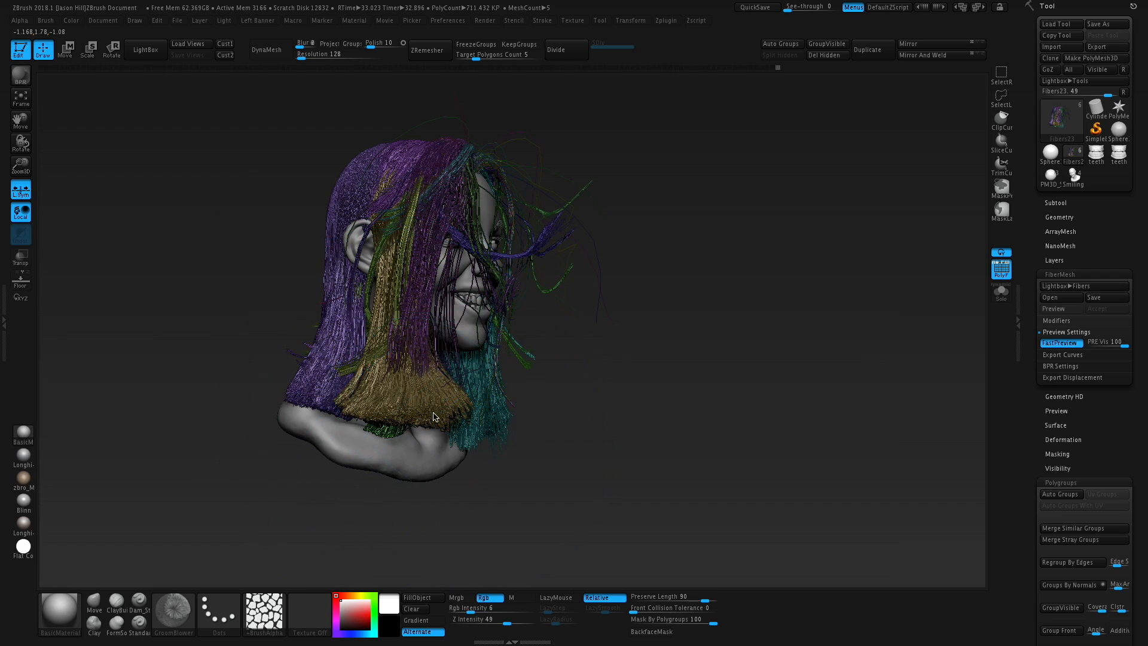
pyautogui.moveTo(692, 351); pyautogui.dragTo(658, 344)
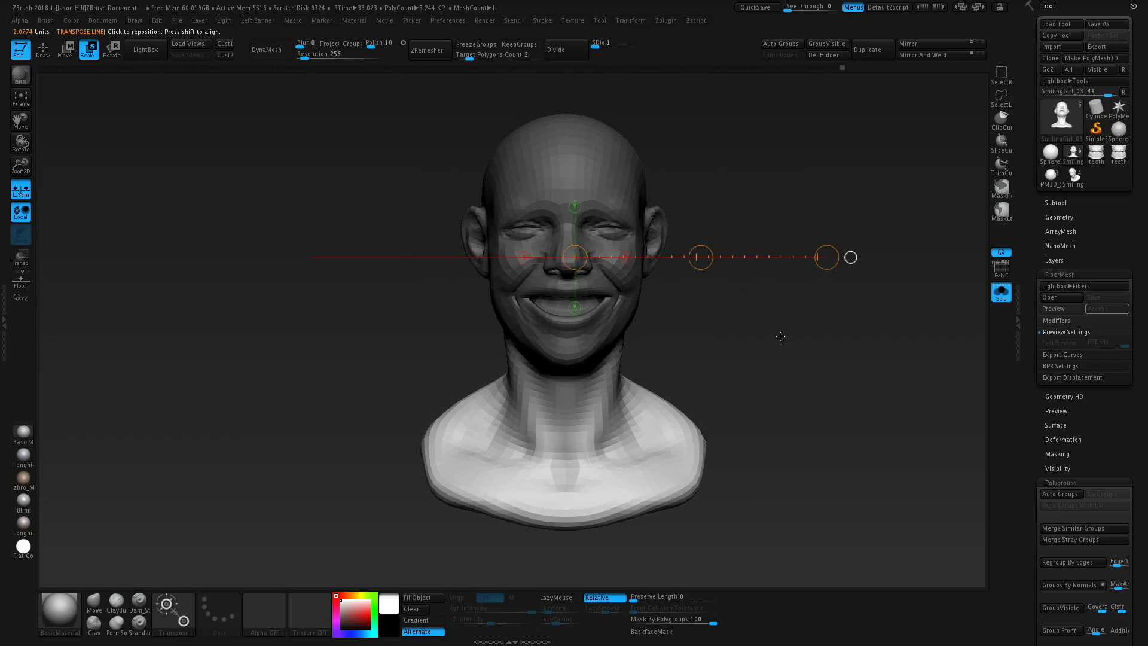
# - Scale the unmasked neck and shoulders of the bust slightly with a horizontal Transpose line
pyautogui.keyDown('shift'); pyautogui.moveTo(781, 336); pyautogui.dragTo(704, 246); pyautogui.keyUp('shift')
pyautogui.keyDown('shift'); pyautogui.moveTo(735, 334); pyautogui.dragTo(738, 250); pyautogui.keyUp('shift')
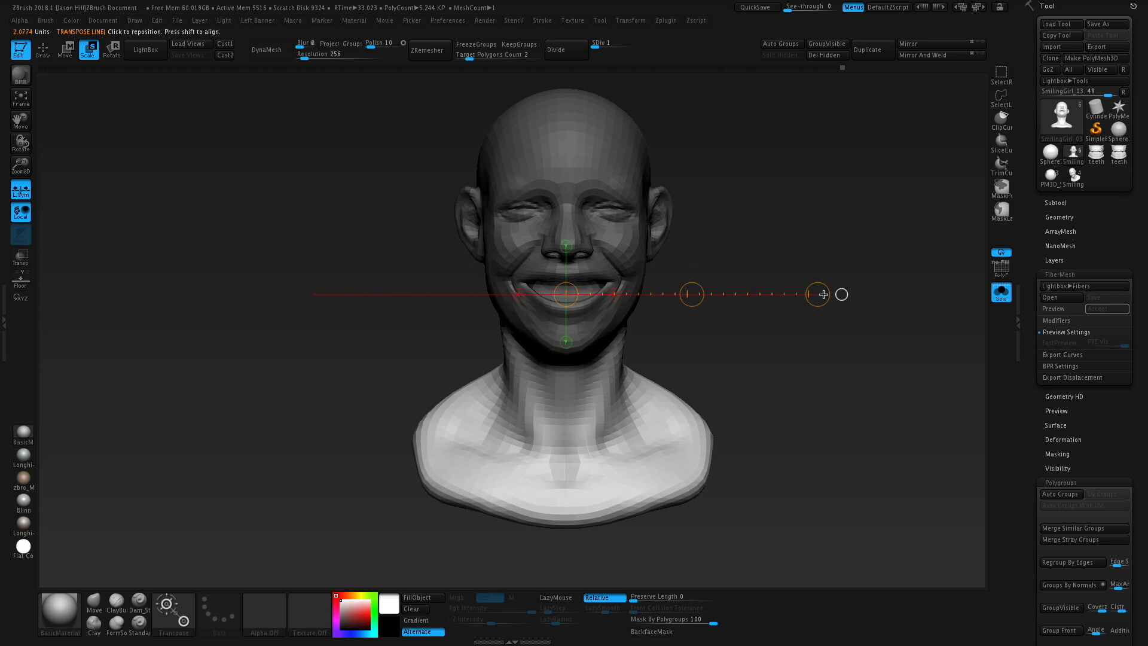
pyautogui.moveTo(815, 294)
pyautogui.mouseDown()
pyautogui.moveTo(746, 290)
pyautogui.moveTo(782, 319)
pyautogui.mouseUp()
pyautogui.press('q')
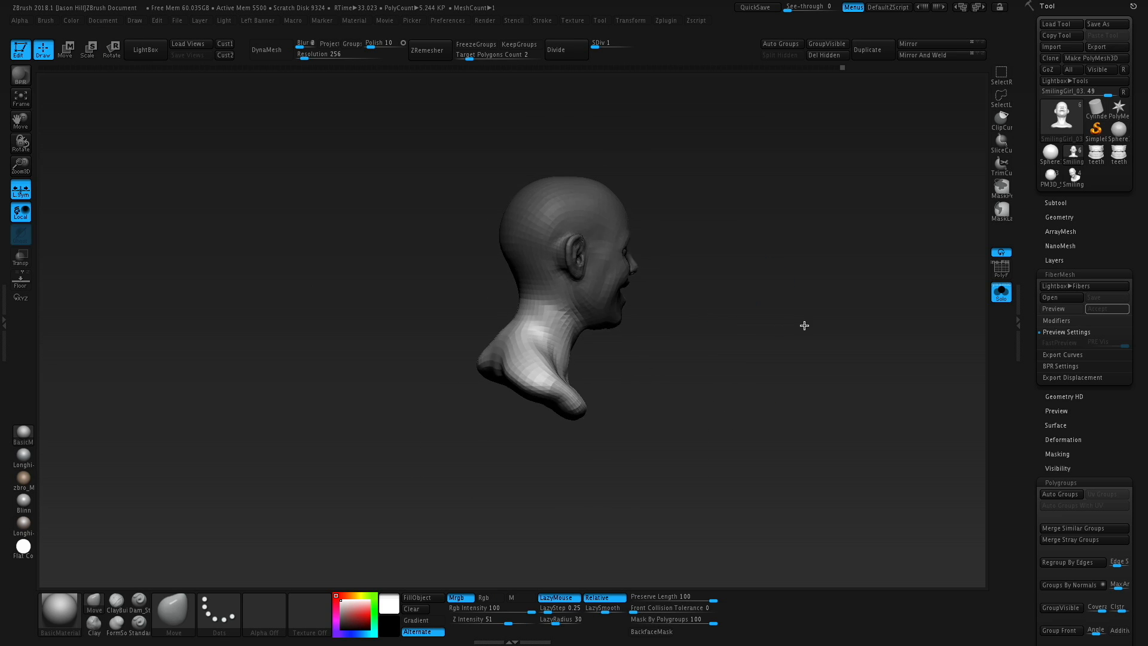
# - Clear the mask on the head at subdivision level 3 and switch on a second light
pyautogui.press('d')
pyautogui.press('d')
pyautogui.keyDown('ctrl'); pyautogui.moveTo(732, 311); pyautogui.dragTo(703, 275); pyautogui.keyUp('ctrl')
pyautogui.click(228, 21)
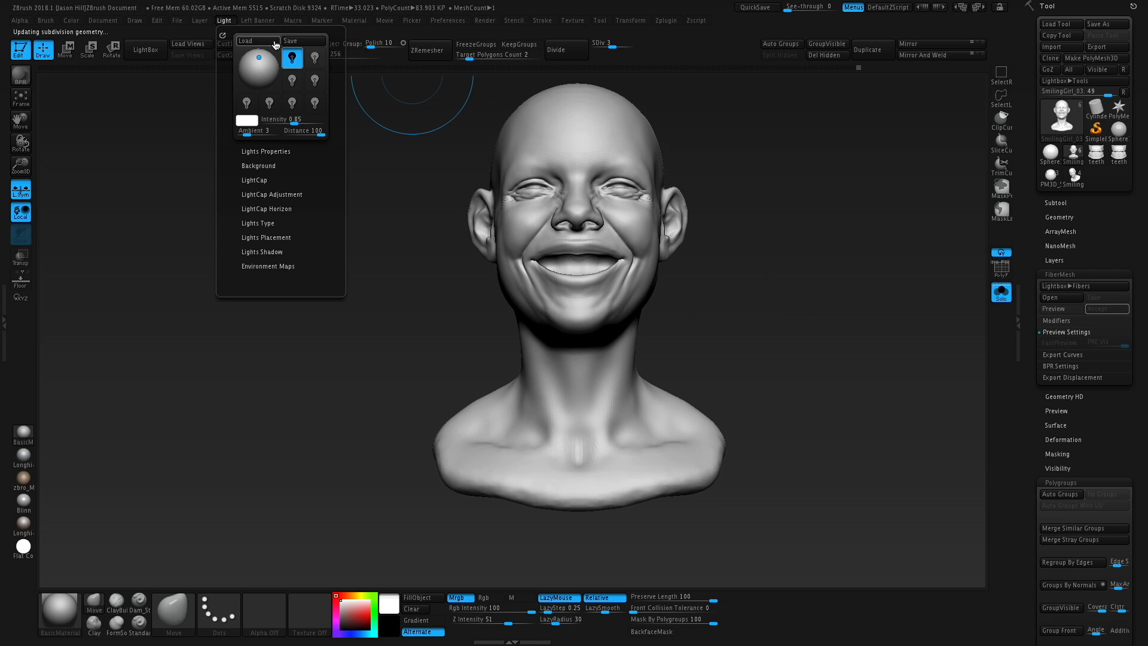
pyautogui.click(317, 60)
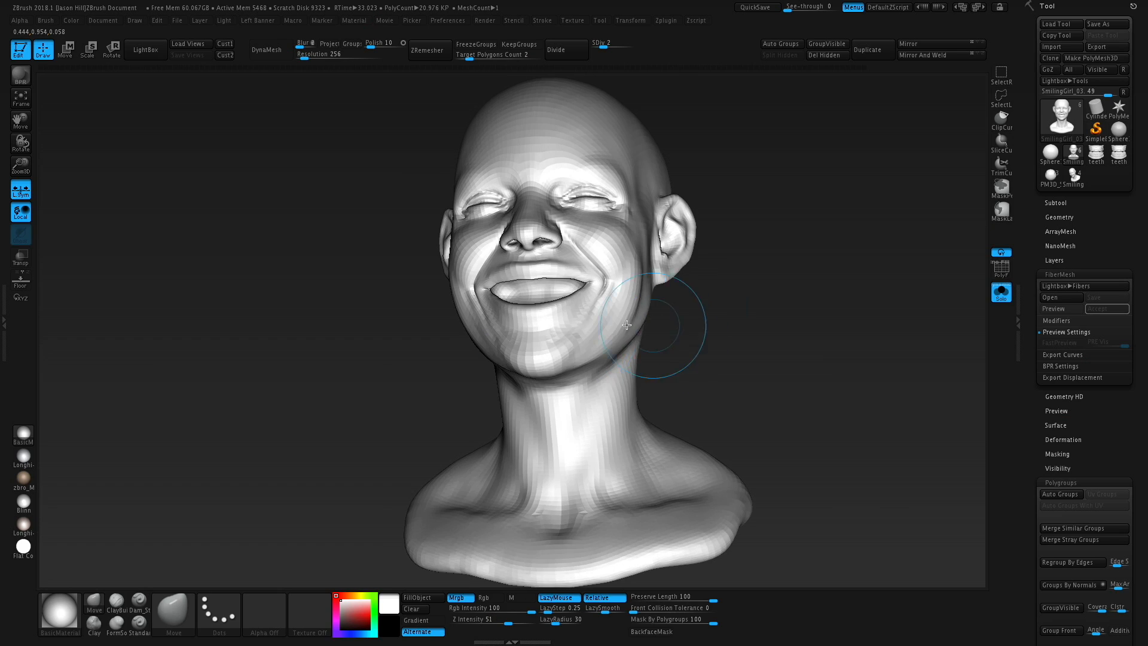
# - Refine the jaw, cheeks and smile creases with the FormSoft, ClayBuildup, Smooth and Pinch brushes, working up to subdivision level 4
pyautogui.press('space')
pyautogui.press('s')
pyautogui.moveTo(587, 364); pyautogui.dragTo(520, 366, button='right')
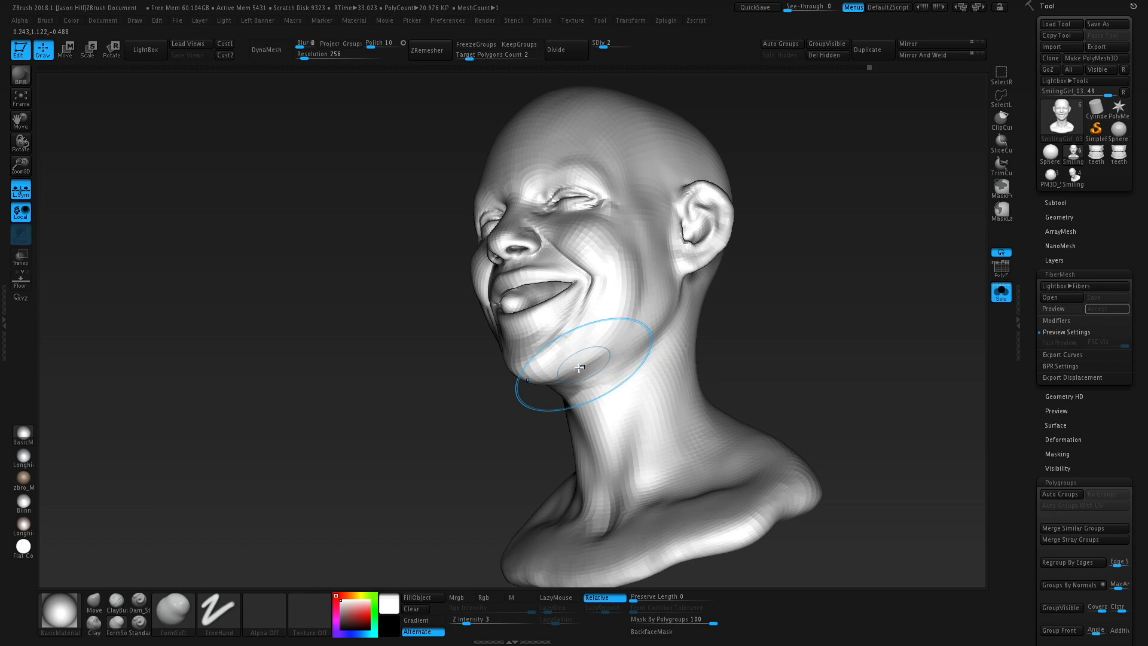
pyautogui.moveTo(796, 338); pyautogui.dragTo(712, 344)
pyautogui.keyDown('shift'); pyautogui.moveTo(617, 364); pyautogui.dragTo(652, 353); pyautogui.keyUp('shift')
pyautogui.moveTo(741, 323)
pyautogui.mouseDown()
pyautogui.moveTo(818, 314)
pyautogui.moveTo(805, 307)
pyautogui.mouseUp()
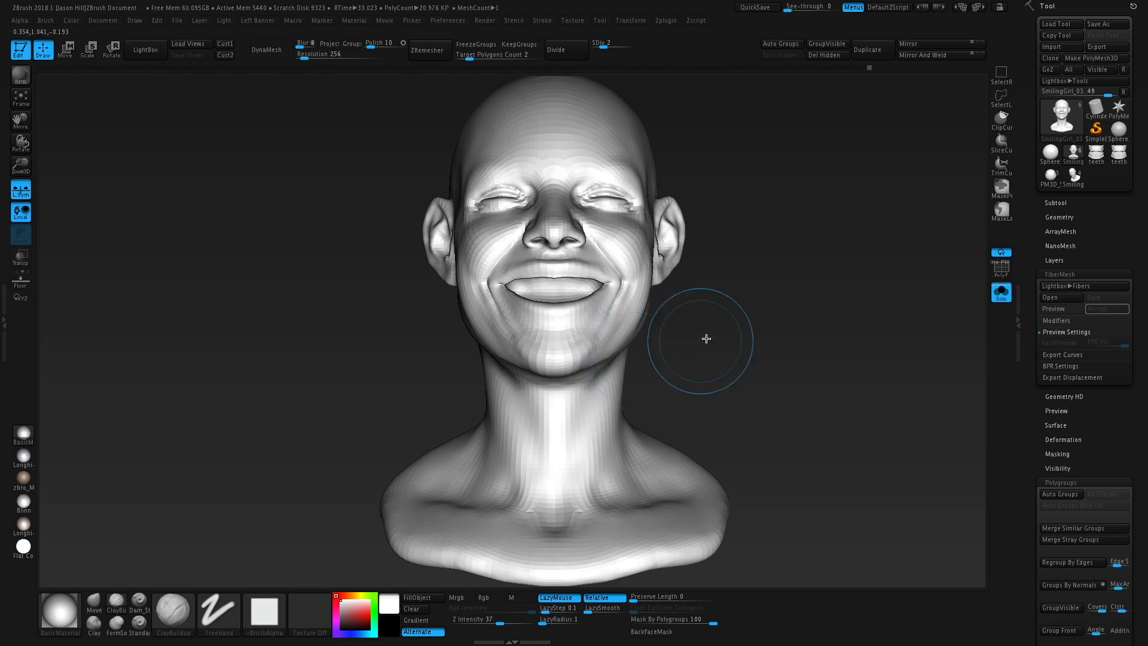
pyautogui.moveTo(706, 340); pyautogui.dragTo(712, 323)
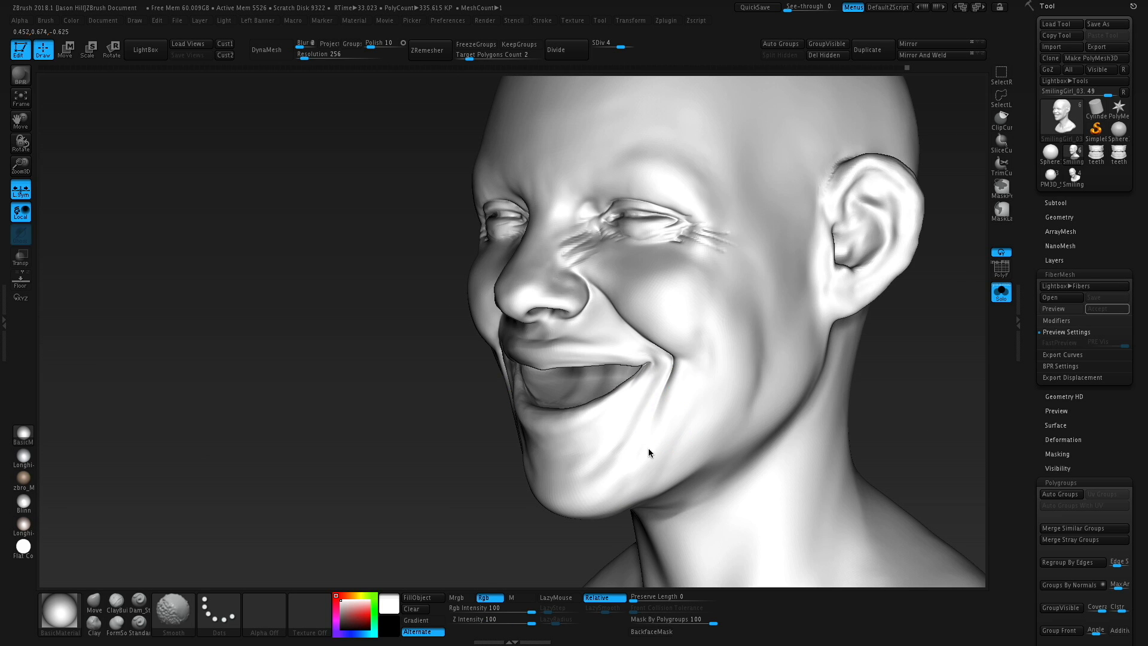
pyautogui.moveTo(649, 448); pyautogui.dragTo(690, 407, button='right')
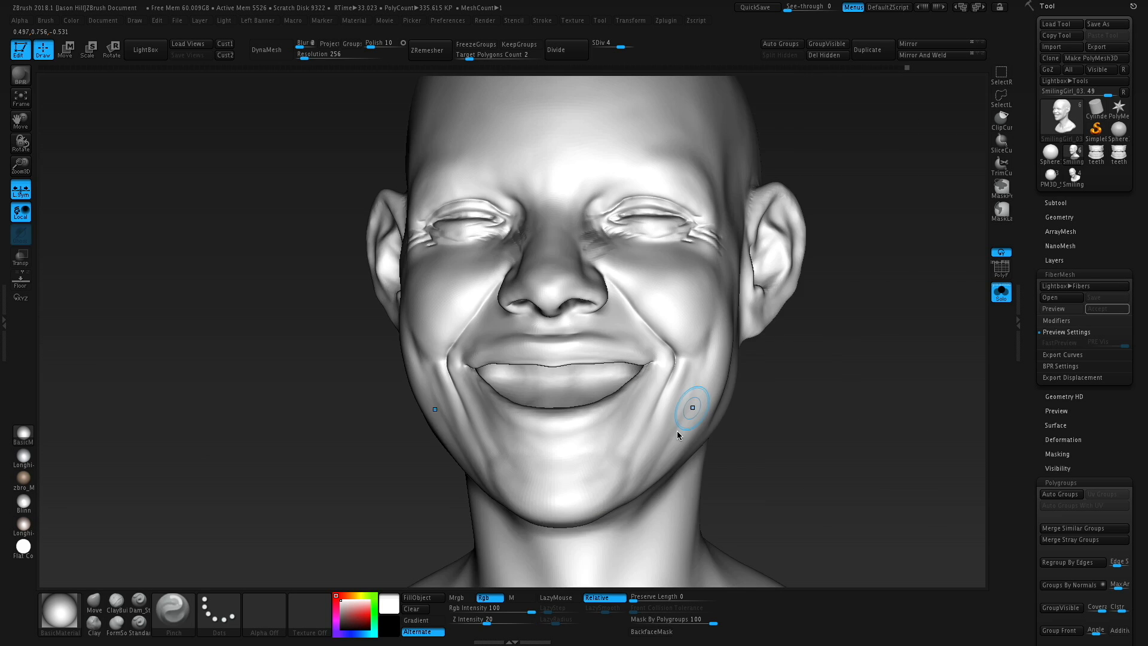
pyautogui.moveTo(644, 458); pyautogui.dragTo(802, 325, button='right')
# - Select the eyeball subtool and save the tool over the existing SmilingGirl_03.ztl in the Smiling Girl folder
pyautogui.press('Down')
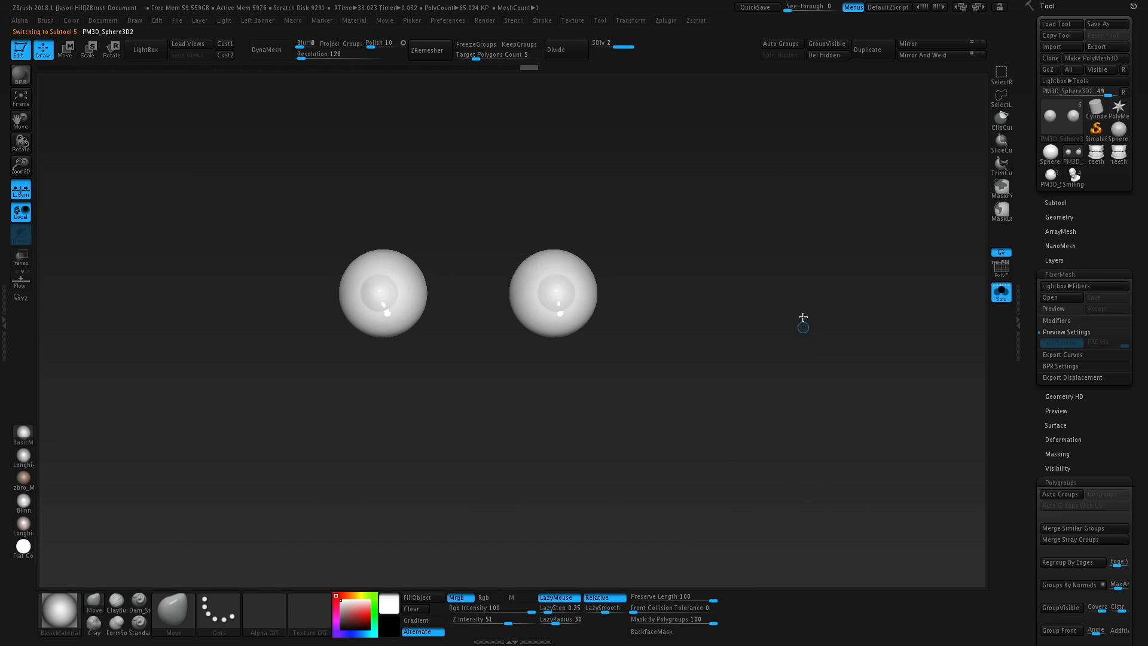
pyautogui.press('super+s')
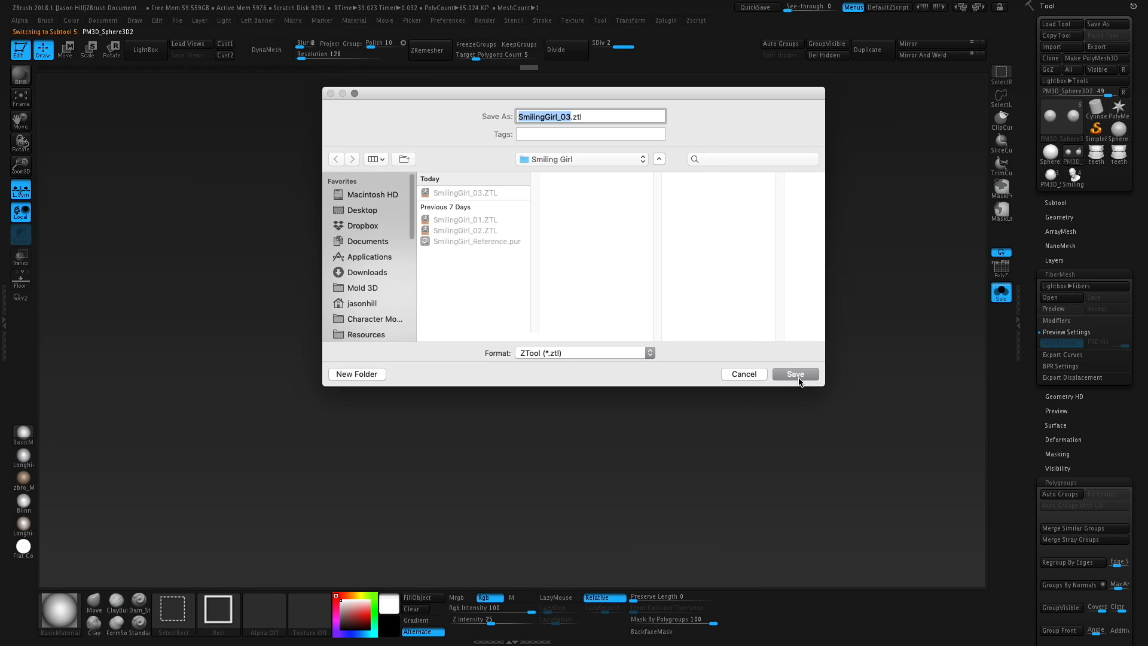
pyautogui.click(795, 373)
pyautogui.click(658, 172)
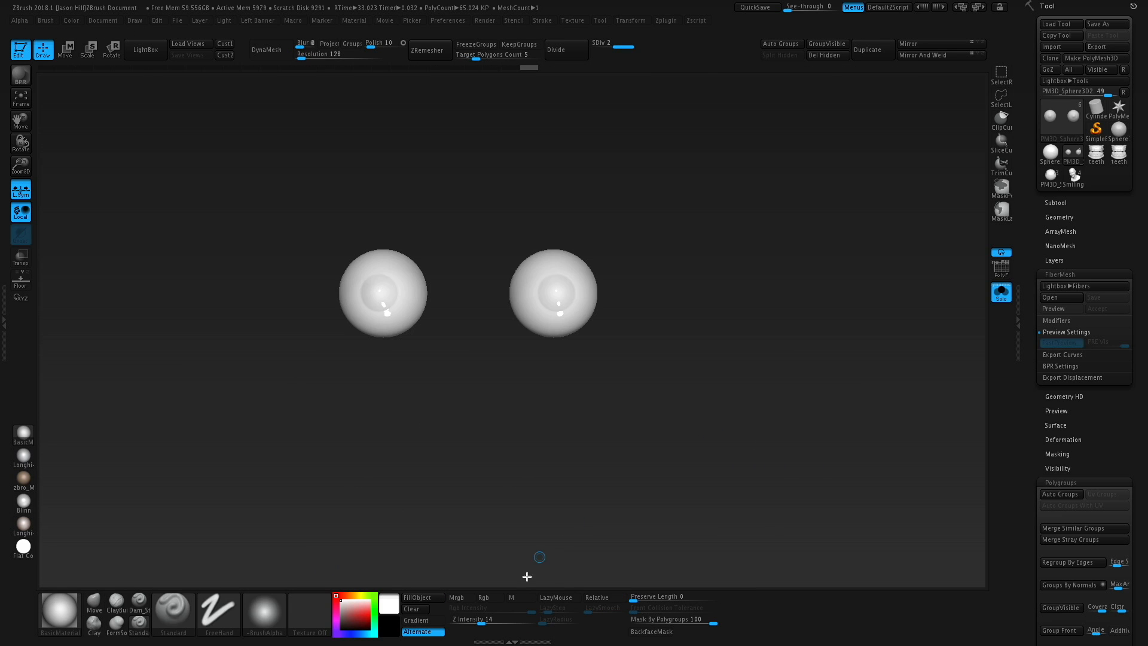
# - Set the Standard brush to Rgb only with its alpha off and fill the eyeballs with light grey
pyautogui.press('space')
pyautogui.click(263, 610)
pyautogui.click(69, 419)
pyautogui.moveTo(342, 602)
pyautogui.mouseDown()
pyautogui.moveTo(309, 480)
pyautogui.moveTo(320, 471)
pyautogui.mouseUp()
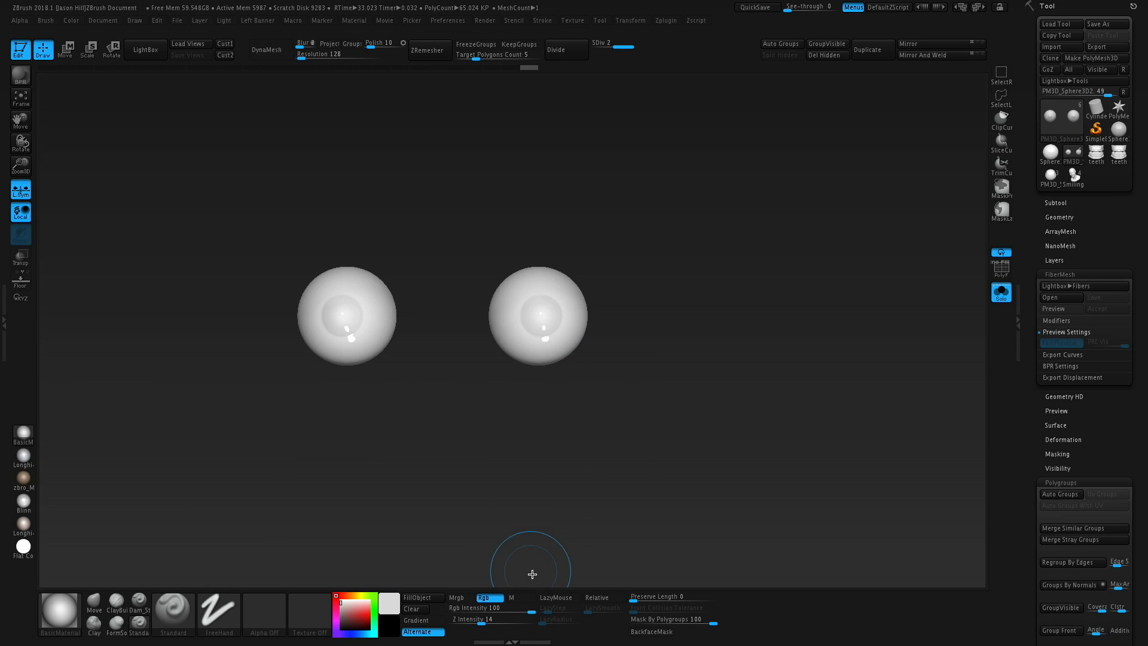
pyautogui.click(427, 599)
# - Choose a dark grey paint colour, check the eyes within the face, and give the Standard brush the DragRect stroke
pyautogui.moveTo(341, 617)
pyautogui.mouseDown()
pyautogui.moveTo(325, 550)
pyautogui.moveTo(303, 565)
pyautogui.mouseUp()
pyautogui.moveTo(665, 347); pyautogui.dragTo(598, 321)
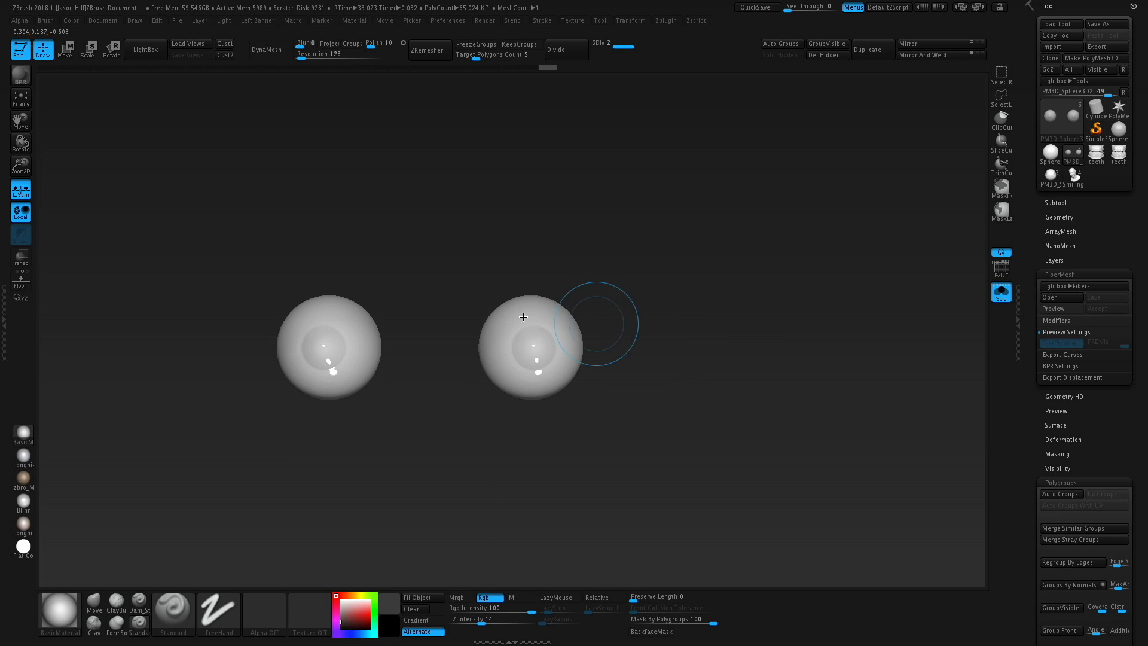
pyautogui.moveTo(502, 325)
pyautogui.mouseDown()
pyautogui.moveTo(548, 324)
pyautogui.moveTo(564, 339)
pyautogui.mouseUp()
pyautogui.hotkey('shift', 'alt', 's')
pyautogui.press('s')
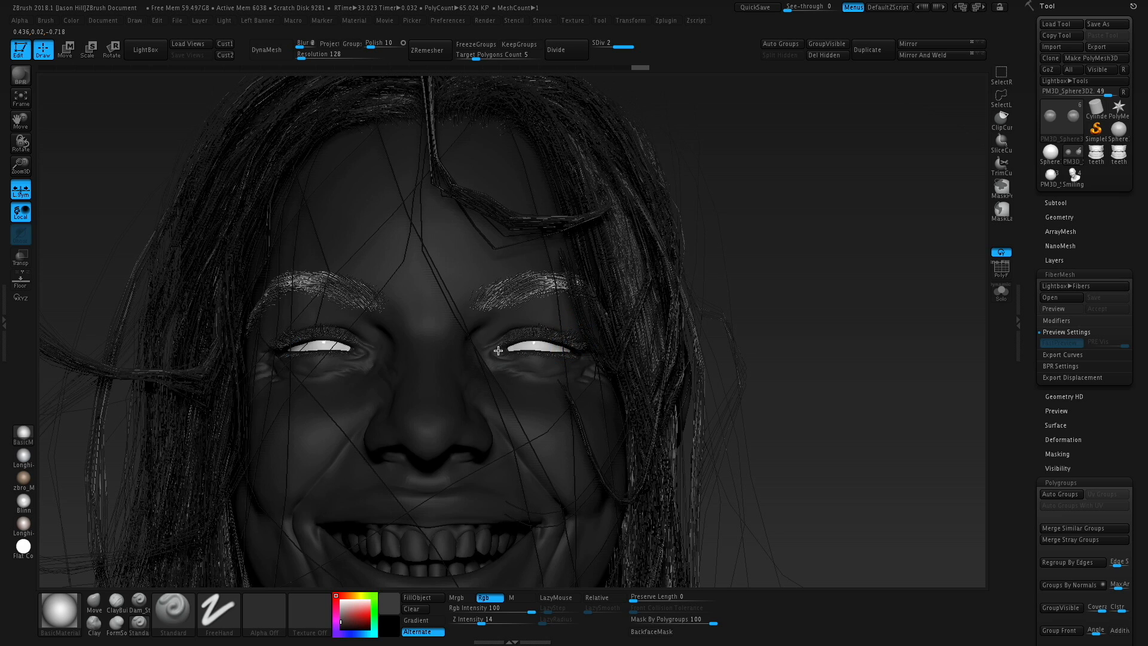
pyautogui.hotkey('shift', 'alt', 's')
pyautogui.click(218, 613)
pyautogui.click(126, 526)
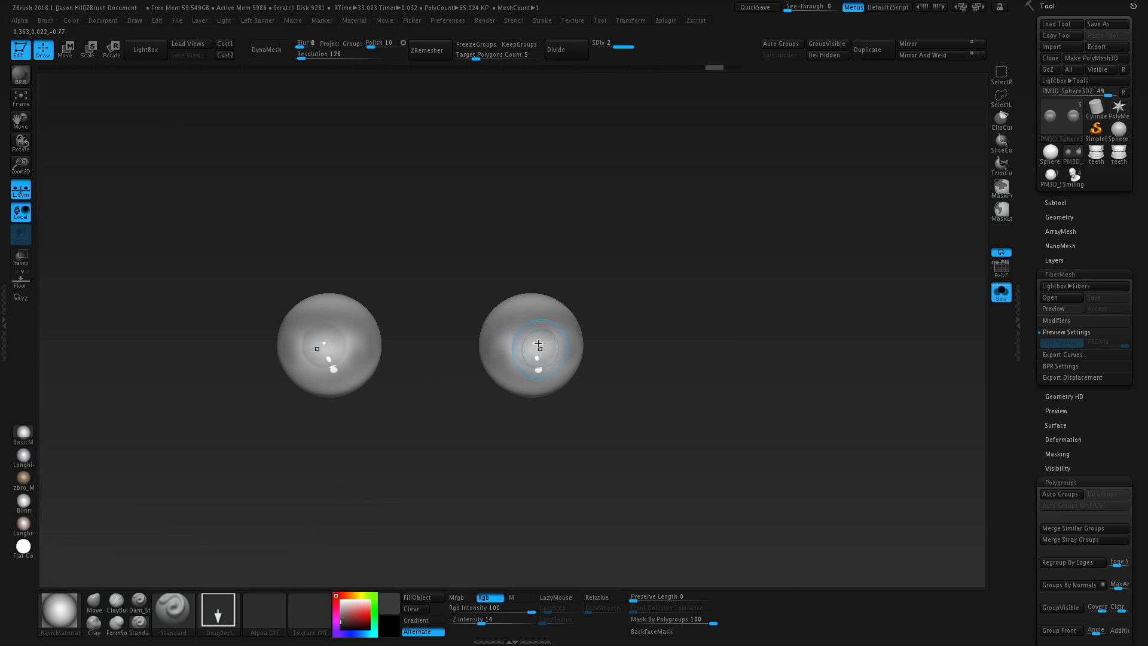
# - Try to paint a dark grey iris at the centre of the isolated eyeballs
pyautogui.moveTo(539, 372); pyautogui.dragTo(540, 374)
pyautogui.keyDown('ctrl'); pyautogui.moveTo(718, 311); pyautogui.dragTo(728, 364, button='right'); pyautogui.keyUp('ctrl')
pyautogui.hotkey('ctrl', 'z')
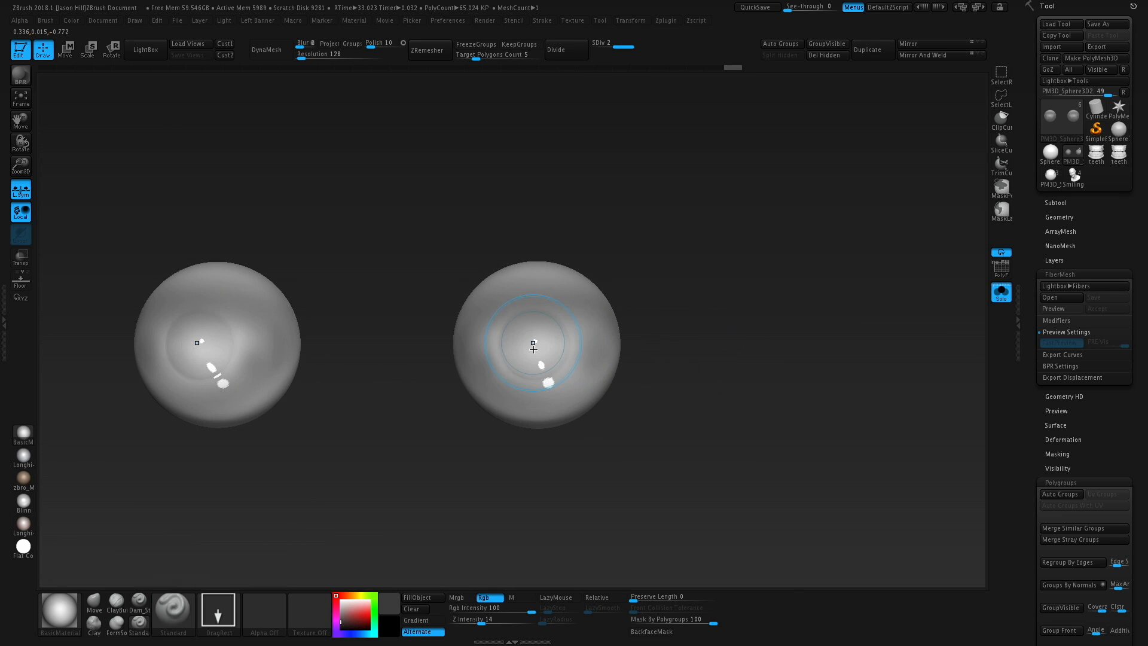
# - Adjust the brush's focal shift and paint a dark iris on each eyeball, centred on the wireframe
pyautogui.rightClick(532, 345)
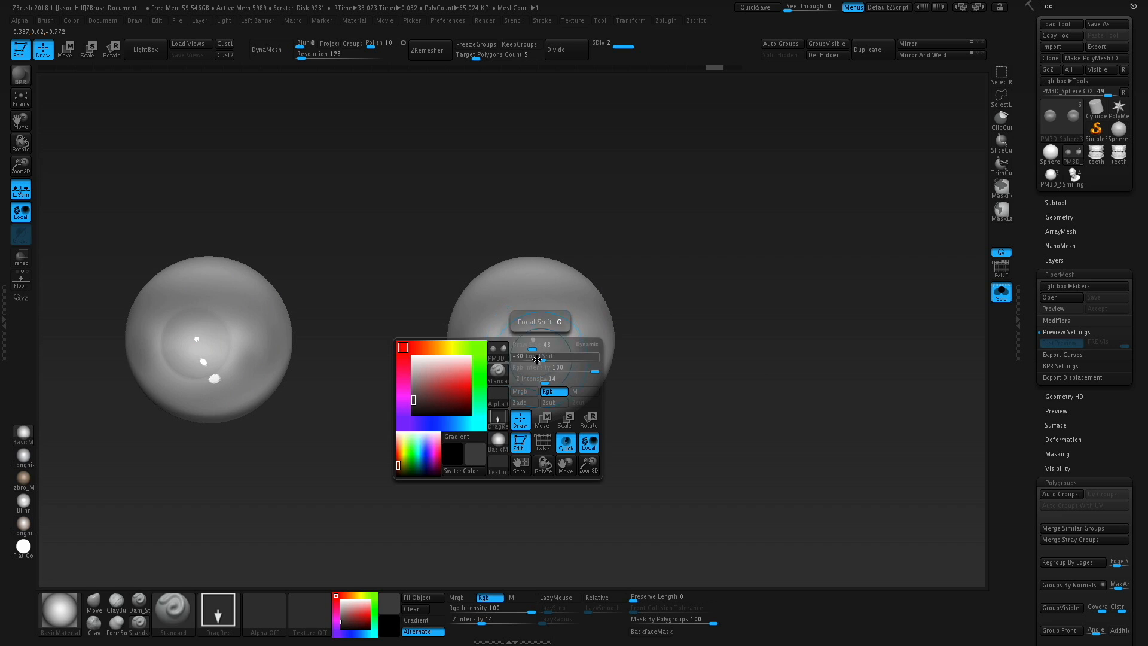
pyautogui.moveTo(532, 345); pyautogui.dragTo(539, 374)
pyautogui.hotkey('ctrl', 'z')
pyautogui.click(1002, 269)
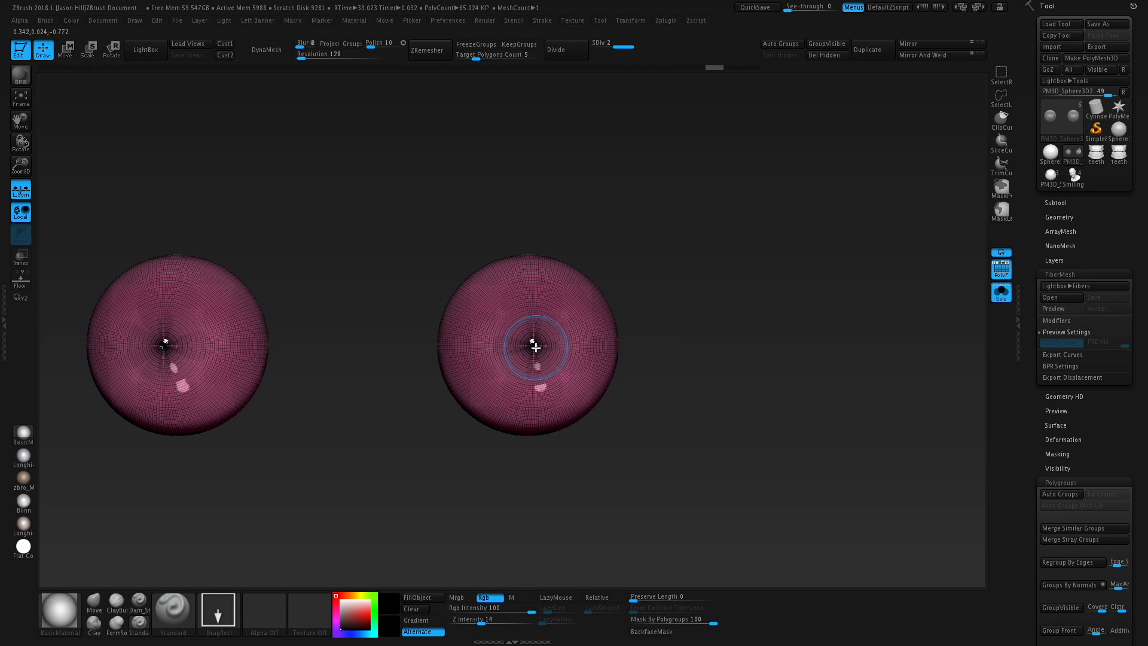
pyautogui.moveTo(538, 367); pyautogui.dragTo(541, 389)
pyautogui.hotkey('shift', 'f')
pyautogui.press('space')
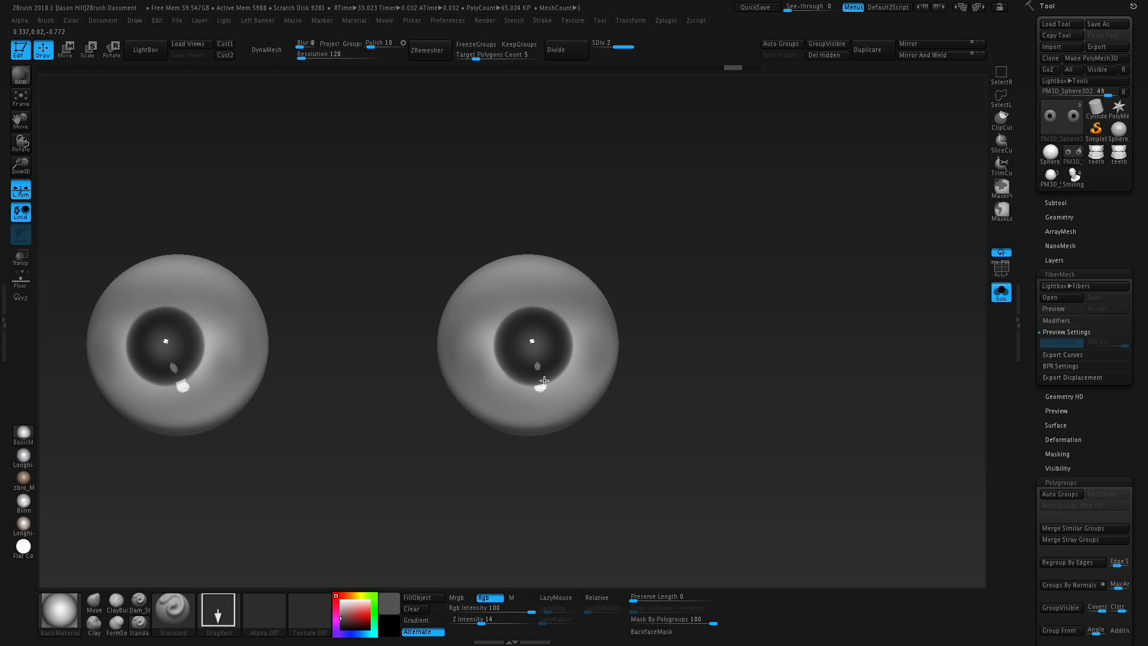
# - Paint a smaller black pupil at the centre of each iris using the wireframe, and bring back the whole head
pyautogui.keyDown('alt'); pyautogui.moveTo(948, 239); pyautogui.dragTo(948, 264); pyautogui.keyUp('alt')
pyautogui.hotkey('shift', 'f')
pyautogui.press('c')
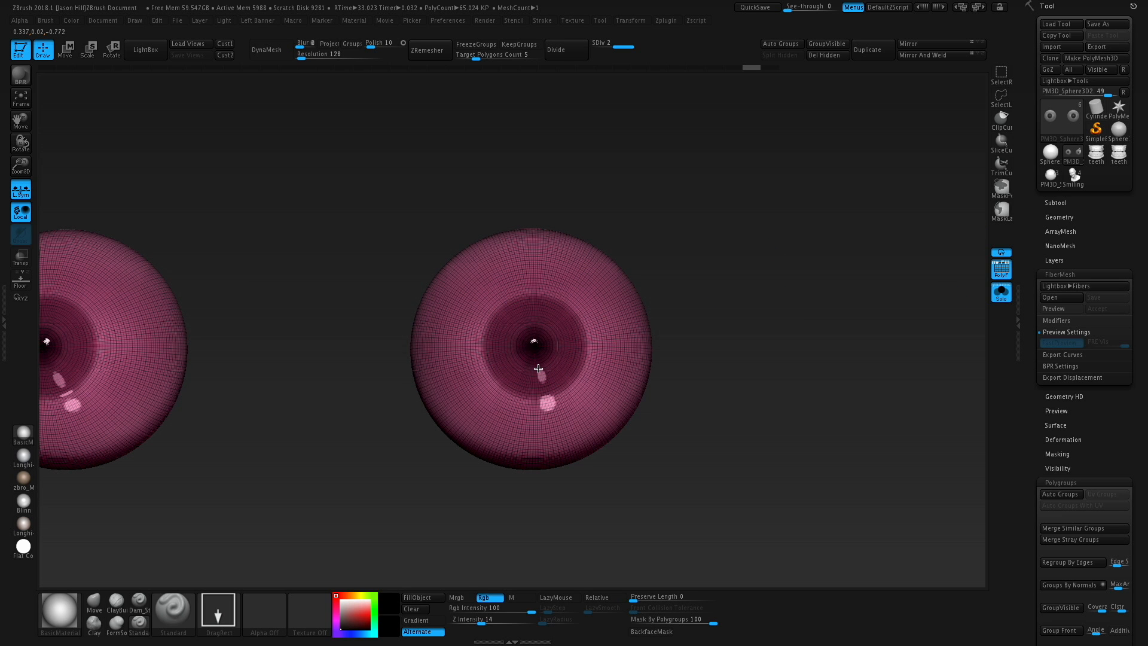
pyautogui.hotkey('shift', 'f')
pyautogui.keyDown('alt'); pyautogui.moveTo(820, 325); pyautogui.dragTo(777, 297); pyautogui.keyUp('alt')
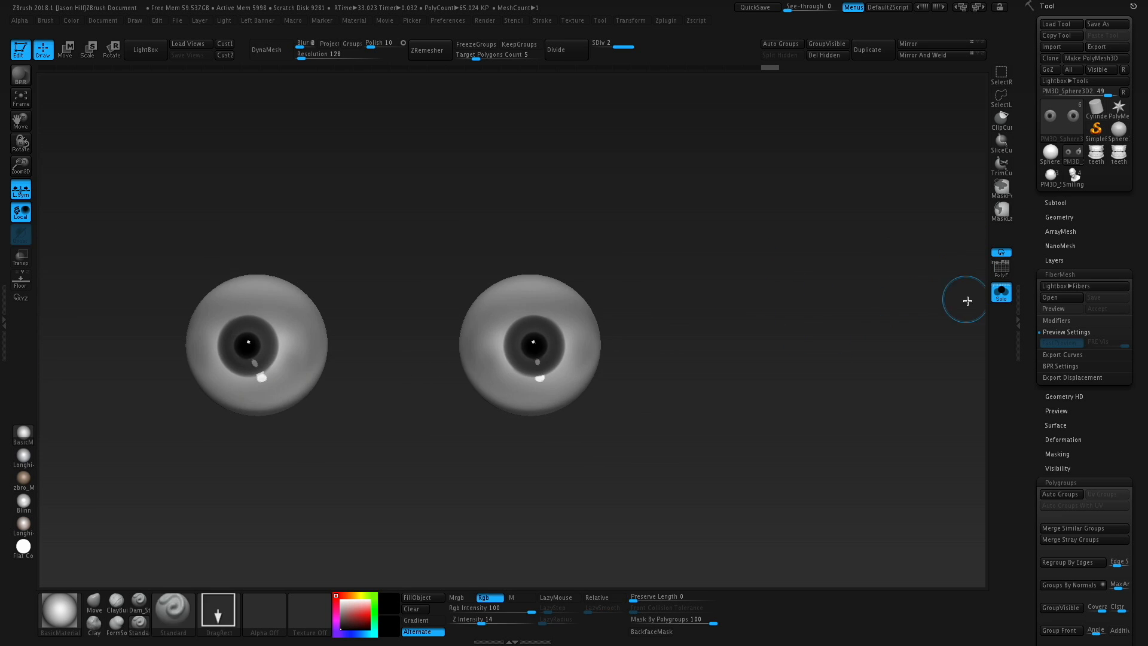
pyautogui.click(1001, 293)
# - Sharpen the inner eye corners and eyelid edges of the head with a small Dam_Standard brush
pyautogui.keyDown('alt'); pyautogui.moveTo(872, 305); pyautogui.dragTo(769, 289); pyautogui.keyUp('alt')
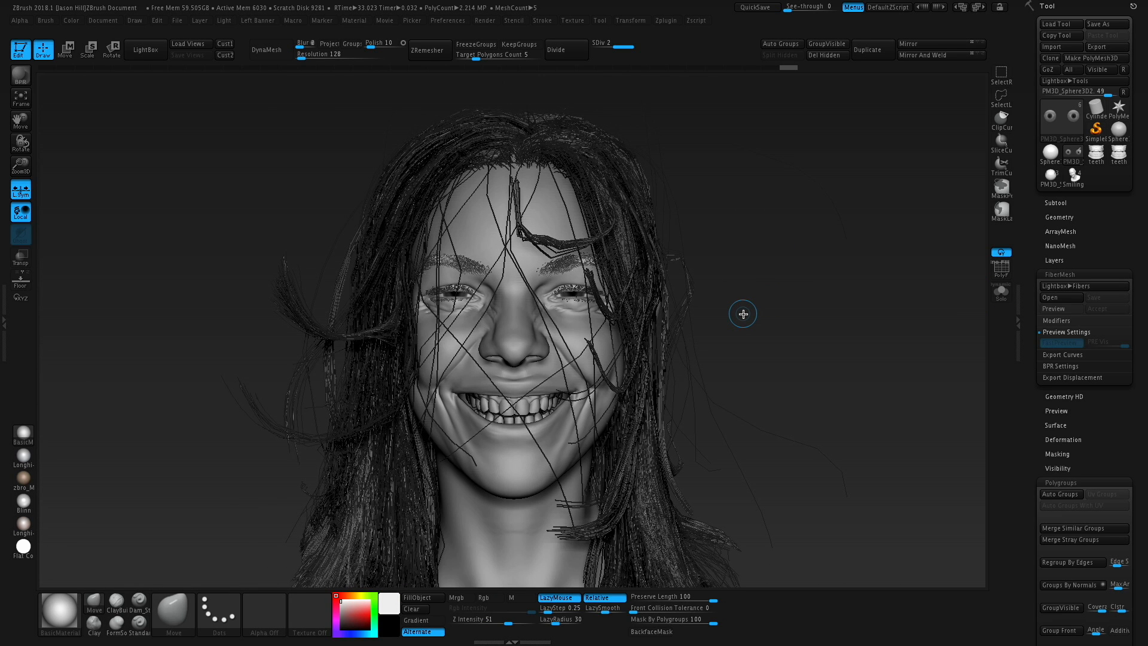
pyautogui.keyDown('alt'); pyautogui.moveTo(819, 279); pyautogui.dragTo(812, 340); pyautogui.keyUp('alt')
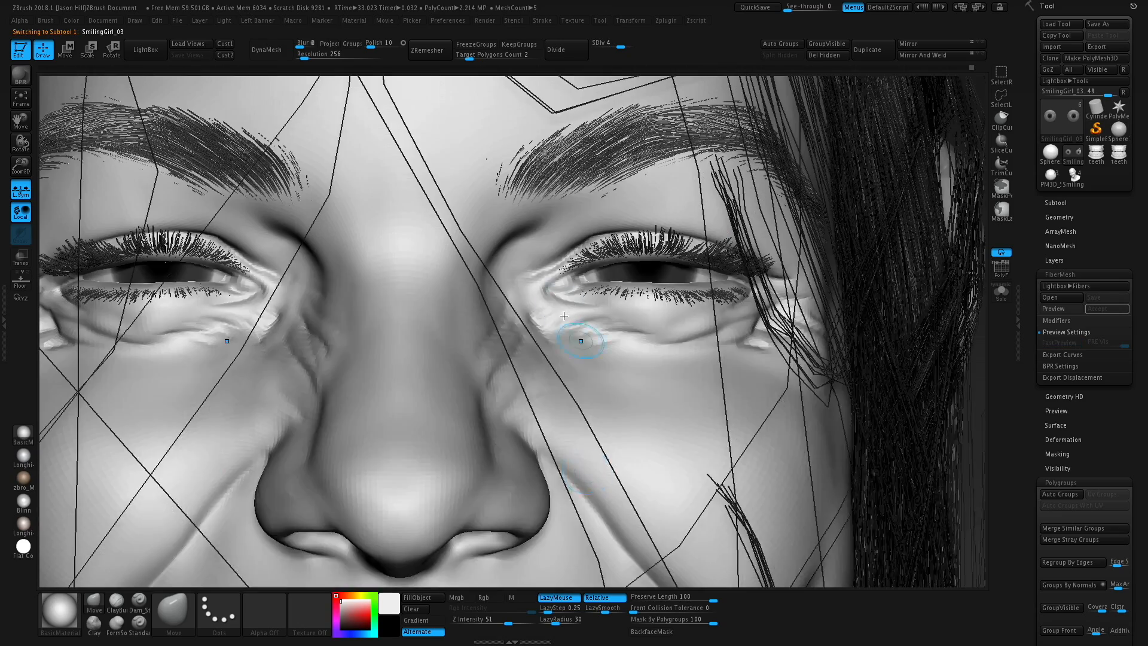
pyautogui.press('b')
pyautogui.press('d')
pyautogui.press('s')
pyautogui.keyDown('alt'); pyautogui.moveTo(556, 252); pyautogui.dragTo(553, 290); pyautogui.keyUp('alt')
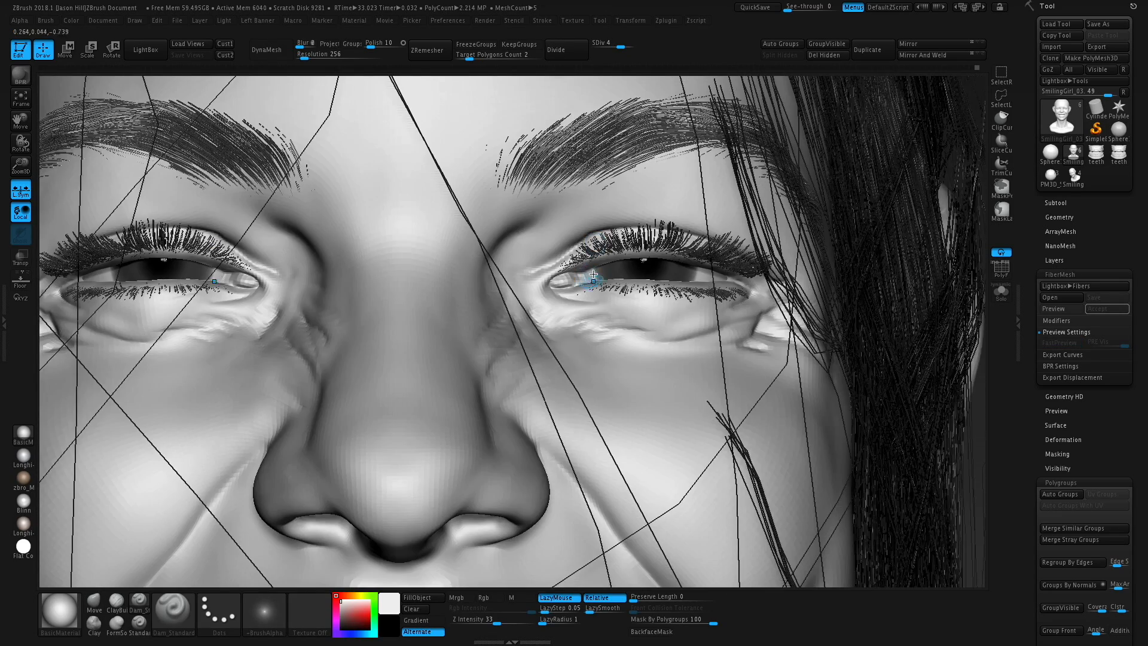
pyautogui.moveTo(593, 274); pyautogui.dragTo(632, 267, button='right')
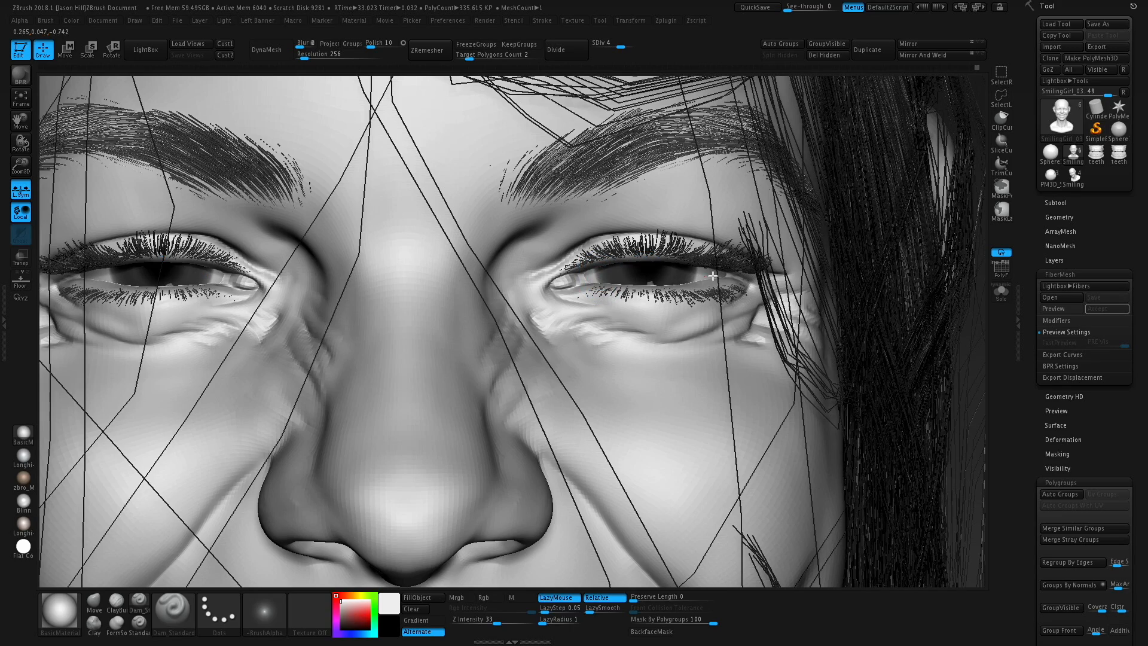
pyautogui.moveTo(712, 275)
pyautogui.mouseDown(button='right')
pyautogui.moveTo(692, 269)
pyautogui.moveTo(736, 274)
pyautogui.moveTo(855, 251)
pyautogui.moveTo(684, 275)
pyautogui.moveTo(670, 221)
pyautogui.mouseUp(button='right')
pyautogui.keyDown('alt'); pyautogui.click(647, 270); pyautogui.keyUp('alt')
pyautogui.press('s')
pyautogui.moveTo(739, 278); pyautogui.dragTo(753, 372, button='right')
pyautogui.keyDown('ctrl'); pyautogui.moveTo(452, 226); pyautogui.dragTo(862, 353, button='right'); pyautogui.keyUp('ctrl')
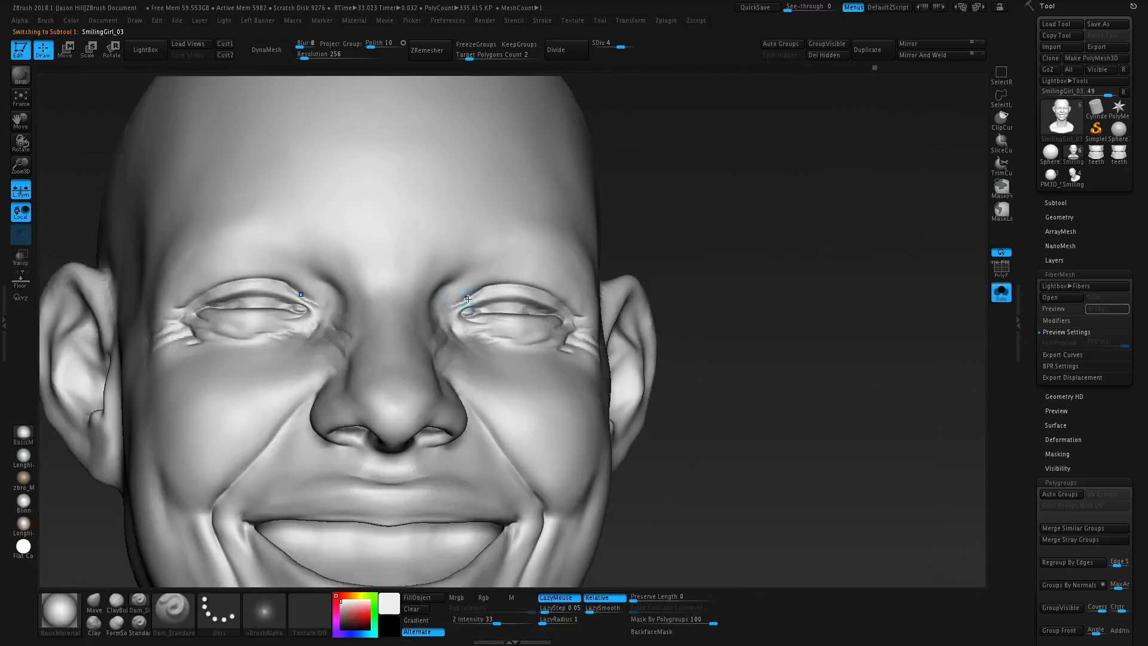
# - Reshape the forms around the eyes on the isolated head with the Move brush, working one subdivision level lower
pyautogui.moveTo(568, 281)
pyautogui.mouseDown(button='right')
pyautogui.moveTo(595, 302)
pyautogui.moveTo(570, 270)
pyautogui.moveTo(715, 269)
pyautogui.mouseUp(button='right')
pyautogui.press('s')
pyautogui.moveTo(615, 298)
pyautogui.keyDown('ctrl'); pyautogui.mouseDown(button='right')
pyautogui.moveTo(441, 324)
pyautogui.moveTo(441, 308)
pyautogui.moveTo(602, 397)
pyautogui.moveTo(625, 296)
pyautogui.moveTo(551, 320)
pyautogui.moveTo(821, 347)
pyautogui.moveTo(718, 341)
pyautogui.moveTo(534, 295)
pyautogui.moveTo(535, 239)
pyautogui.moveTo(538, 344)
pyautogui.moveTo(549, 303)
pyautogui.moveTo(525, 269)
pyautogui.moveTo(530, 333)
pyautogui.moveTo(767, 301)
pyautogui.moveTo(681, 299)
pyautogui.moveTo(755, 311)
pyautogui.moveTo(681, 294)
pyautogui.mouseUp(button='right'); pyautogui.keyUp('ctrl')
pyautogui.press('b')
pyautogui.press('m')
pyautogui.press('v')
pyautogui.press('b')
pyautogui.press('m')
pyautogui.press('v')
pyautogui.hotkey('shift', 'd')
# - Refine the facial forms and folds with the FormSoft and Pinch brushes, raising the head to subdivision level 5
pyautogui.press('b')
pyautogui.press('f')
pyautogui.press('s')
pyautogui.press('d')
pyautogui.press('d')
pyautogui.press('b')
pyautogui.press('p')
pyautogui.press('i')
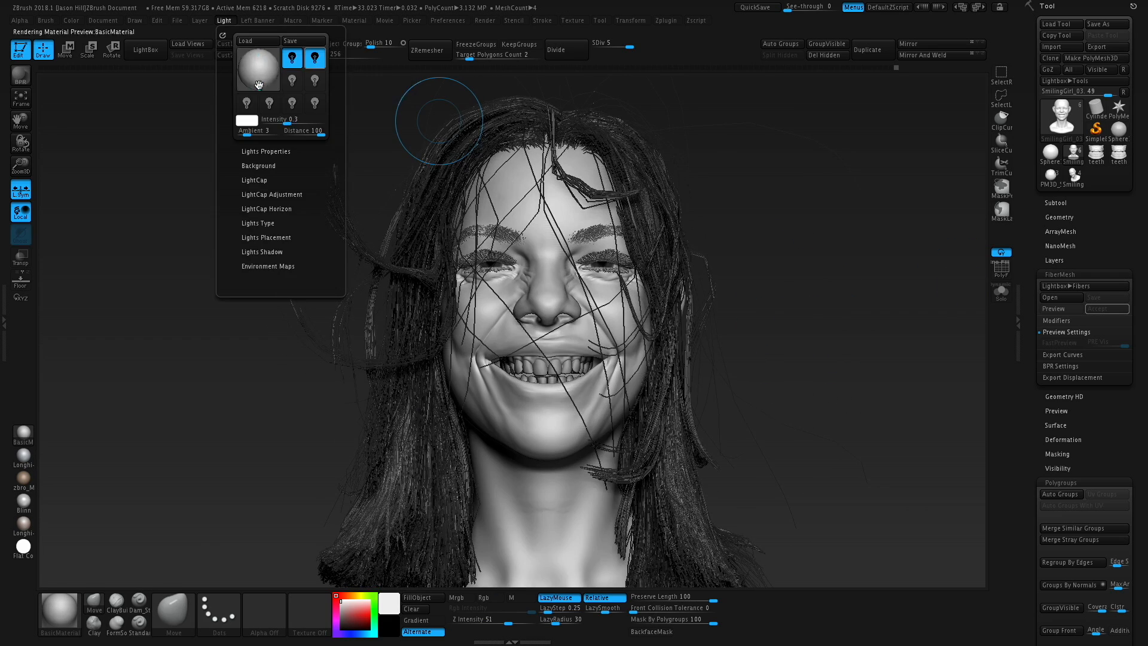
# - Isolate the eyelash fibers and roughen the lashes with a large GroomTurbulence brush
pyautogui.hotkey('ctrl', 's')
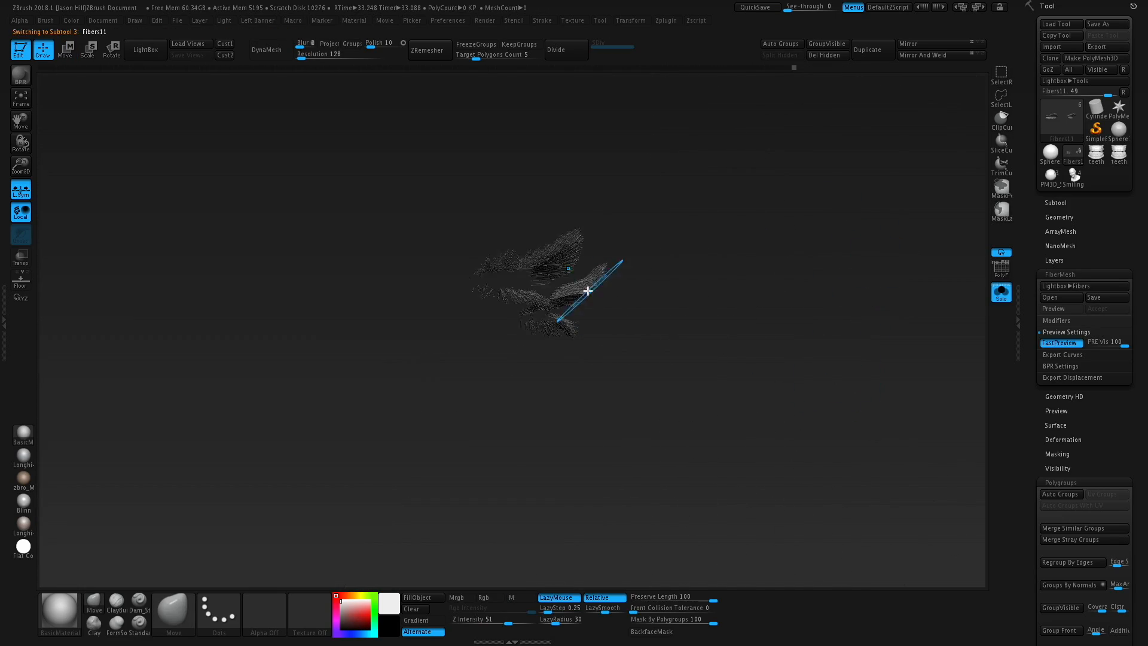
pyautogui.moveTo(673, 264); pyautogui.dragTo(741, 296)
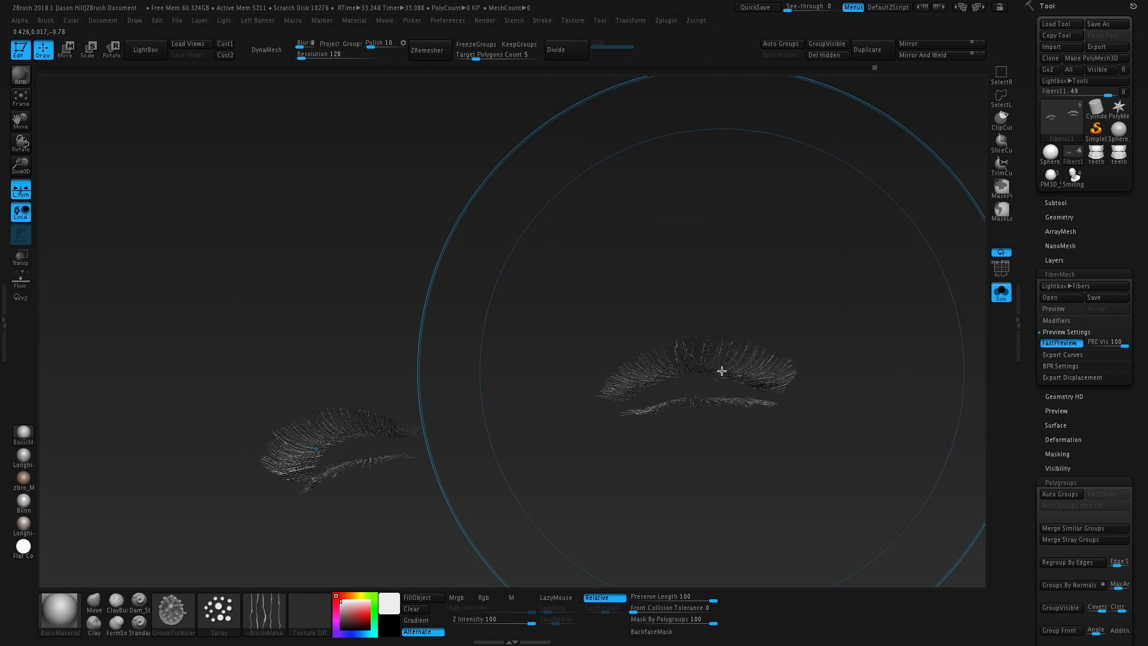
pyautogui.moveTo(722, 370)
pyautogui.keyDown('shift'); pyautogui.mouseDown()
pyautogui.moveTo(774, 472)
pyautogui.moveTo(687, 303)
pyautogui.moveTo(532, 476)
pyautogui.moveTo(645, 293)
pyautogui.moveTo(790, 356)
pyautogui.mouseUp(); pyautogui.keyUp('shift')
pyautogui.keyDown('ctrl'); pyautogui.moveTo(790, 356); pyautogui.dragTo(724, 324, button='right'); pyautogui.keyUp('ctrl')
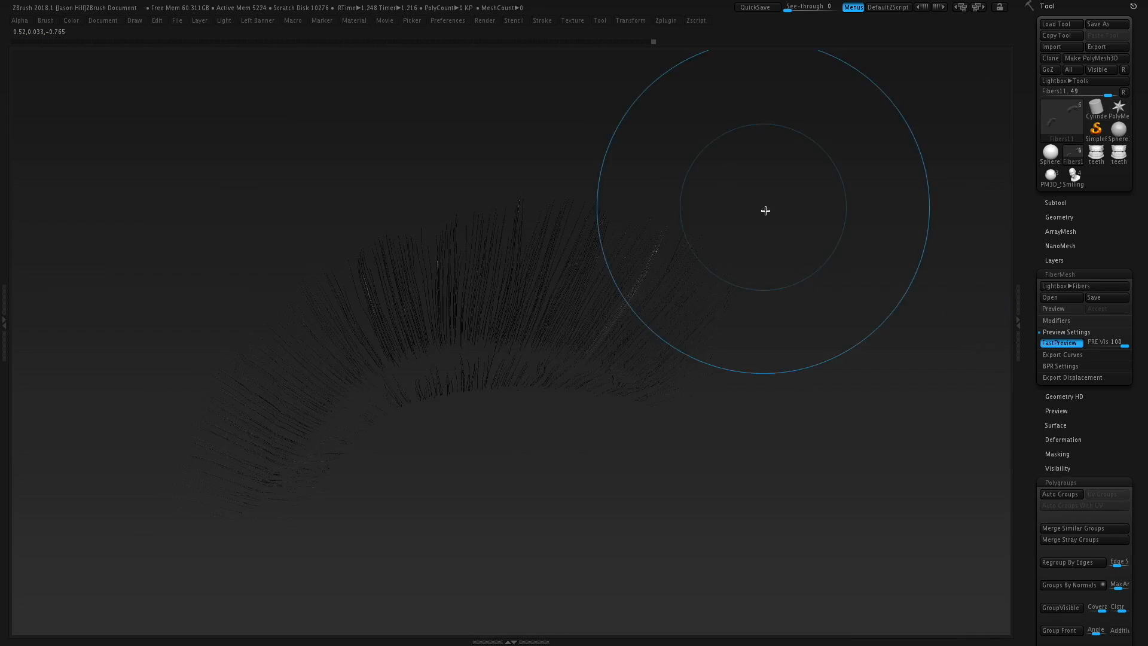
# - Groom the isolated upper and lower eyelash fibers with smaller brush sizes
pyautogui.moveTo(766, 210)
pyautogui.keyDown('shift'); pyautogui.mouseDown()
pyautogui.moveTo(343, 303)
pyautogui.moveTo(243, 269)
pyautogui.moveTo(676, 210)
pyautogui.moveTo(585, 192)
pyautogui.mouseUp(); pyautogui.keyUp('shift')
pyautogui.moveTo(480, 196)
pyautogui.mouseDown()
pyautogui.moveTo(794, 292)
pyautogui.moveTo(461, 343)
pyautogui.mouseUp()
pyautogui.press('s')
pyautogui.moveTo(461, 344); pyautogui.dragTo(428, 341)
pyautogui.moveTo(428, 341)
pyautogui.keyDown('ctrl'); pyautogui.mouseDown(button='right')
pyautogui.moveTo(343, 328)
pyautogui.moveTo(339, 305)
pyautogui.mouseUp(button='right'); pyautogui.keyUp('ctrl')
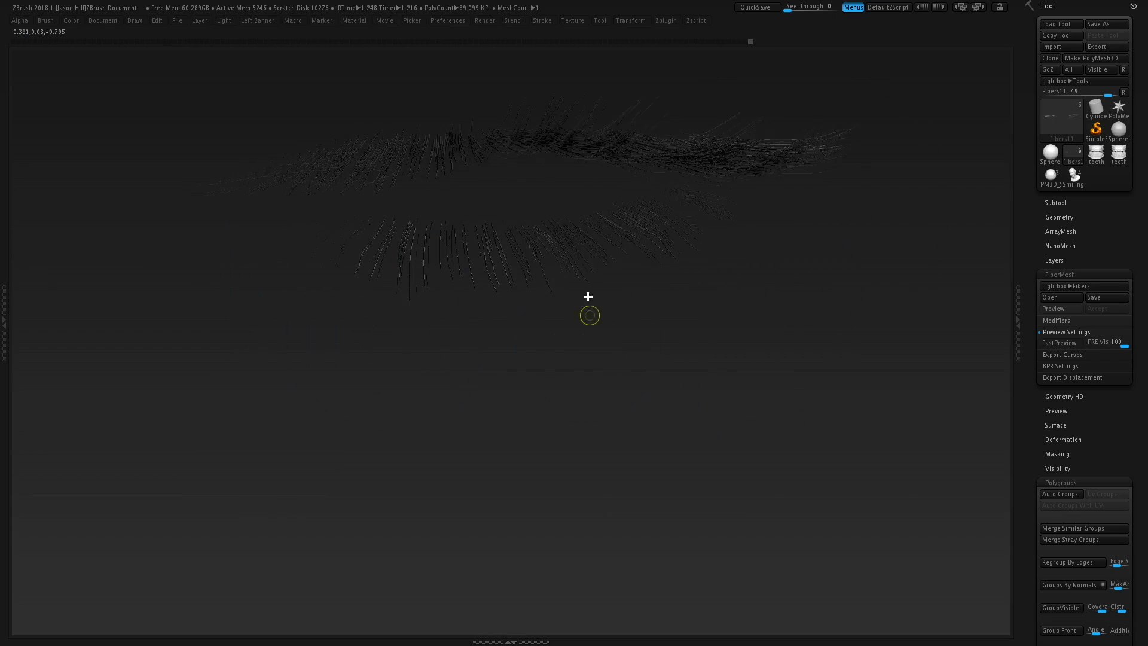
pyautogui.moveTo(588, 296); pyautogui.dragTo(732, 265)
pyautogui.keyDown('ctrl'); pyautogui.moveTo(731, 265); pyautogui.dragTo(672, 418, button='right'); pyautogui.keyUp('ctrl')
# - Isolate the head, refine its inner eye corners and build up the forms around the lower lip with the ClayBuildup brush
pyautogui.press('Tab')
pyautogui.click(1001, 291)
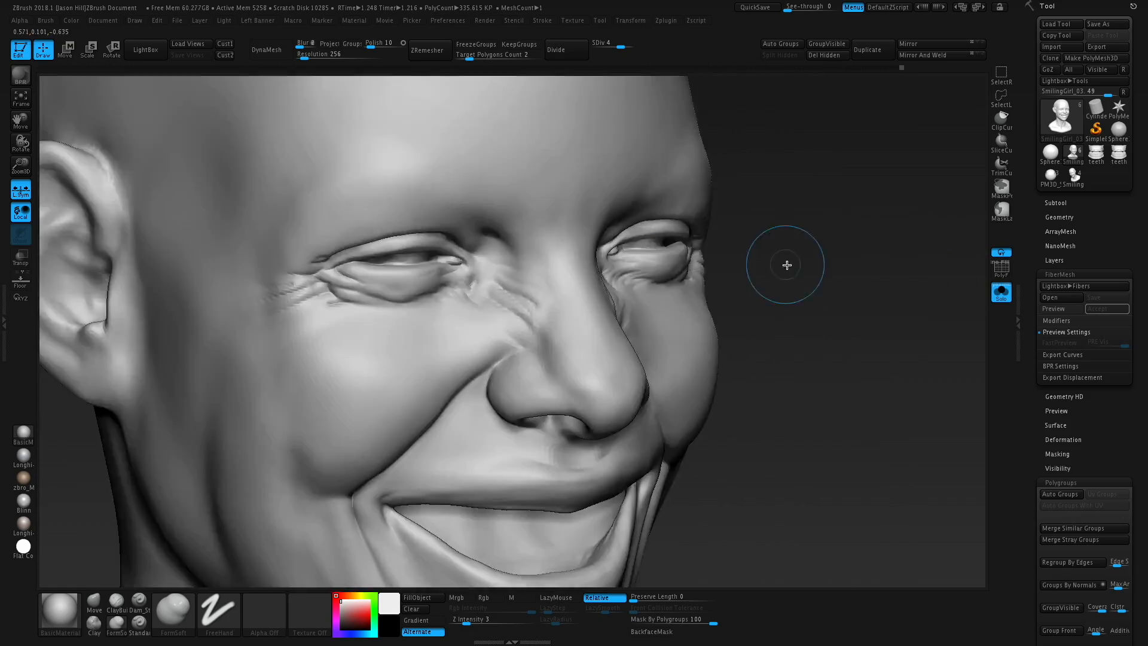
pyautogui.moveTo(781, 264); pyautogui.dragTo(675, 265)
pyautogui.press('s')
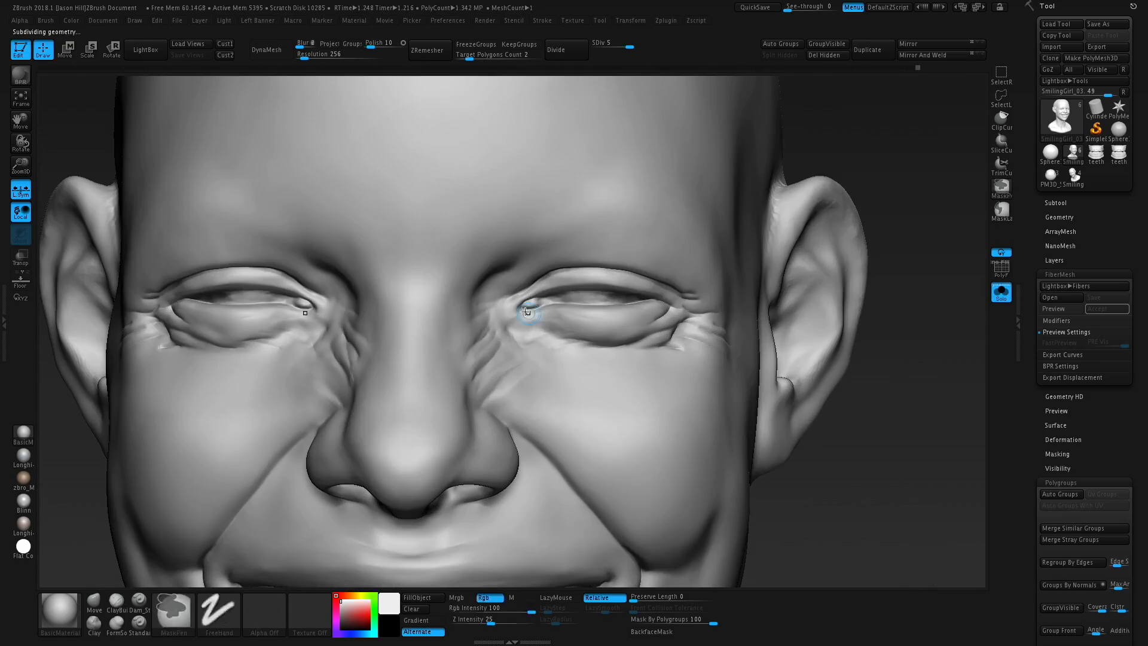
pyautogui.press('ctrl')
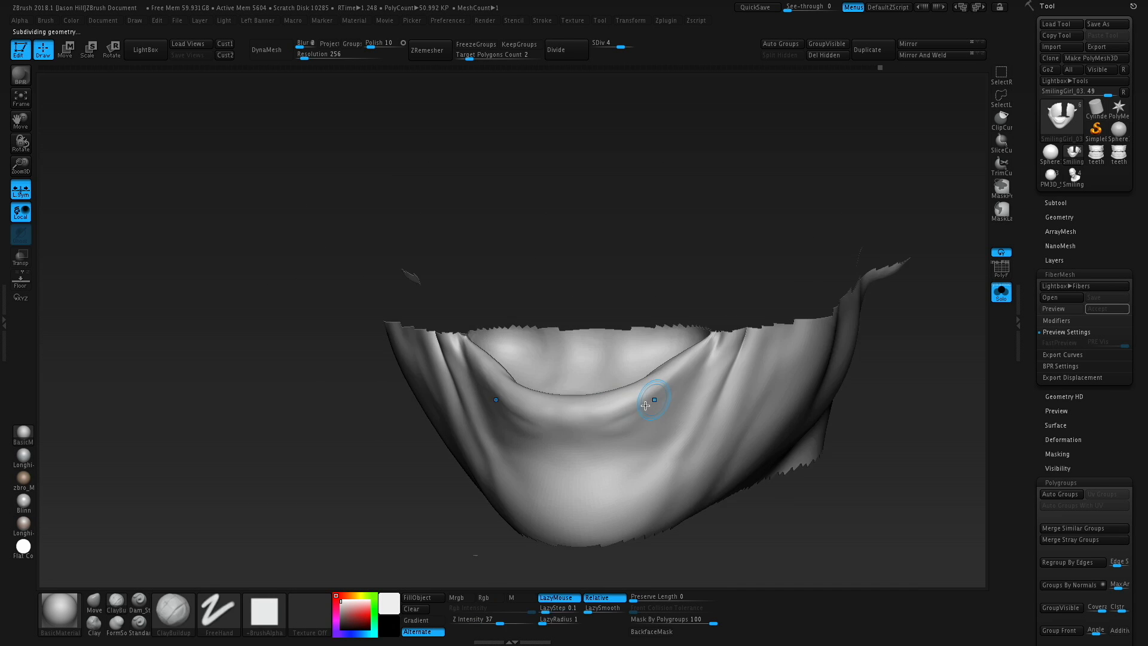
pyautogui.keyDown('shift'); pyautogui.moveTo(604, 438); pyautogui.dragTo(605, 431); pyautogui.keyUp('shift')
pyautogui.moveTo(807, 412)
pyautogui.mouseDown()
pyautogui.moveTo(867, 413)
pyautogui.moveTo(807, 407)
pyautogui.mouseUp()
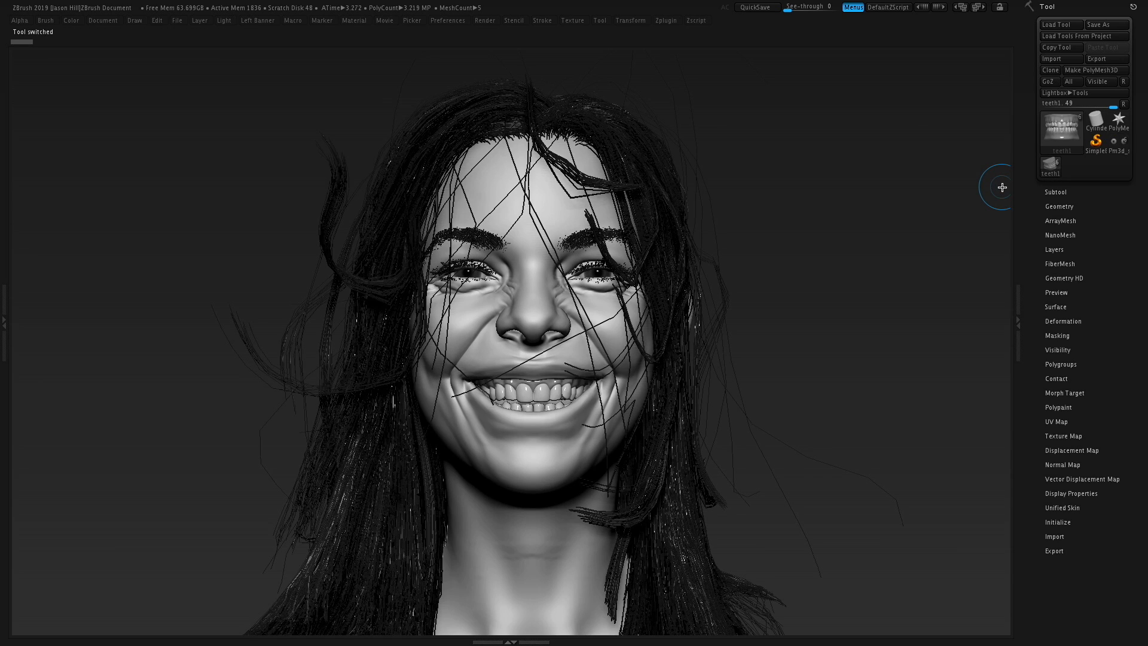
# - Compare the two versions of the bust by switching between the teeth1 and Pm3d_sphere3d2 tools
pyautogui.moveTo(1044, 153)
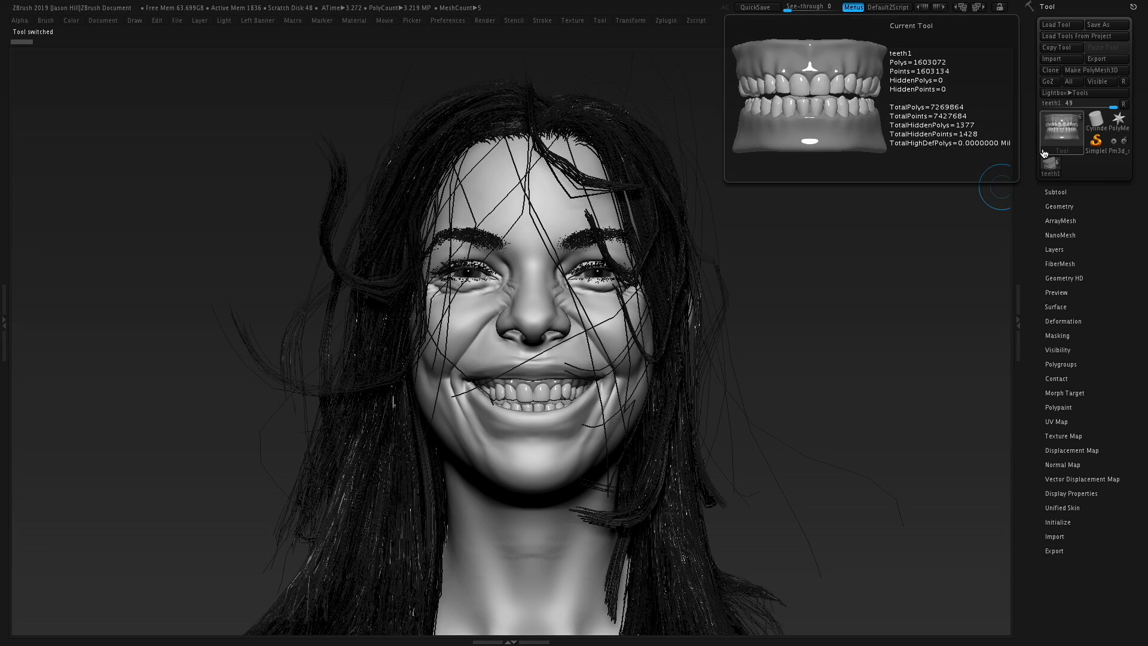
pyautogui.click(1119, 152)
pyautogui.moveTo(1085, 159)
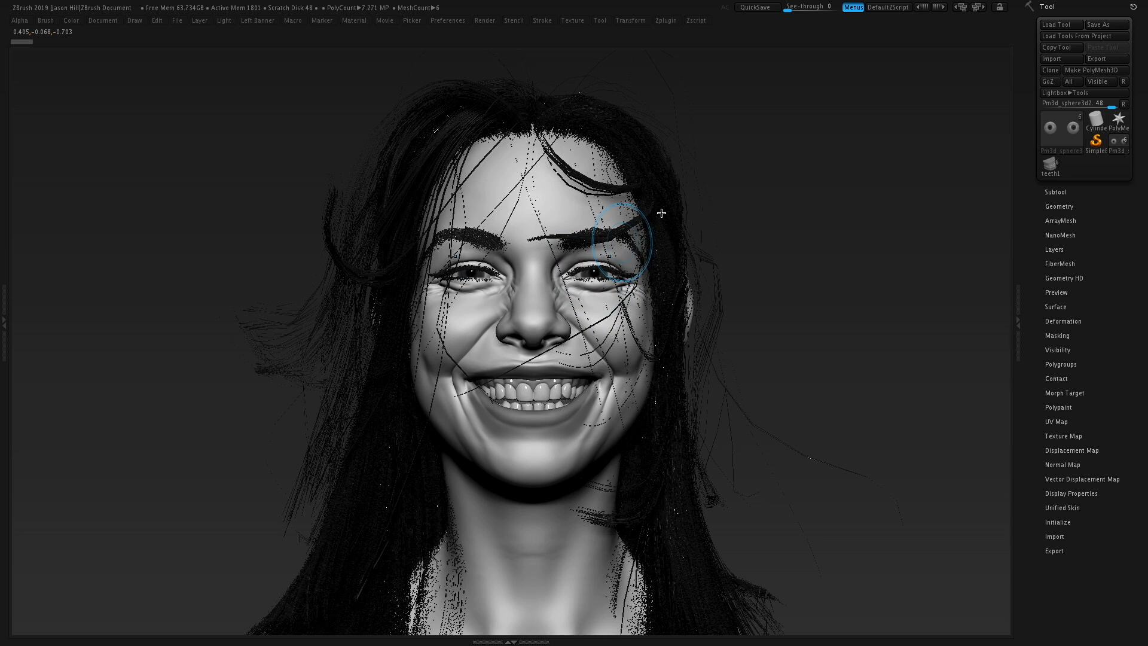
pyautogui.click(1059, 169)
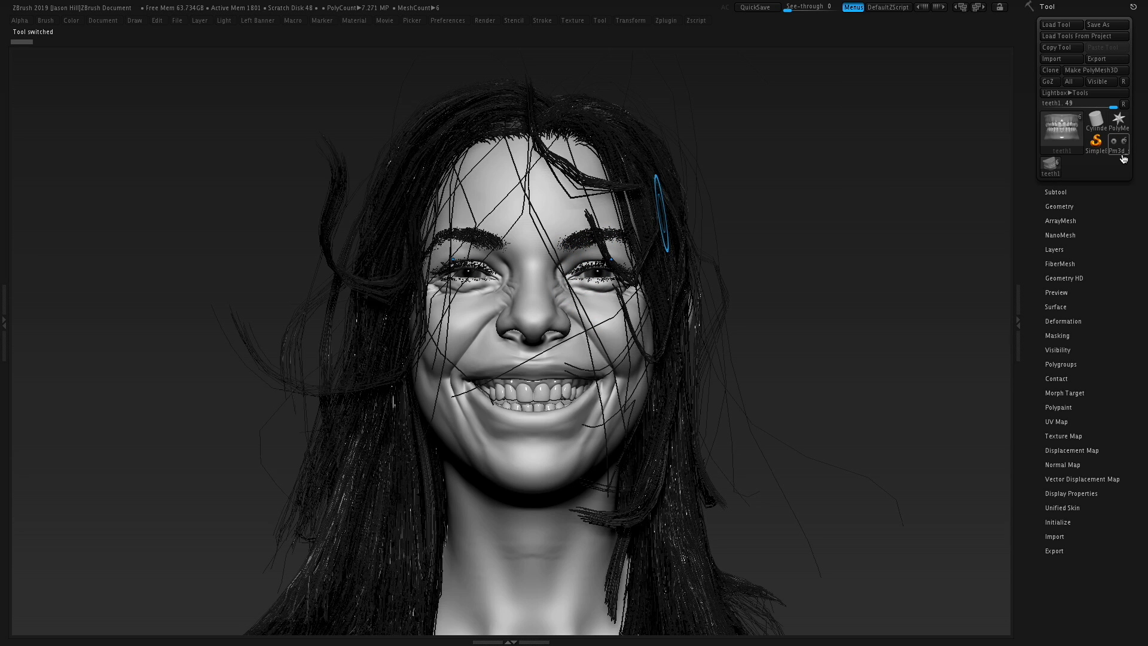
pyautogui.click(1122, 156)
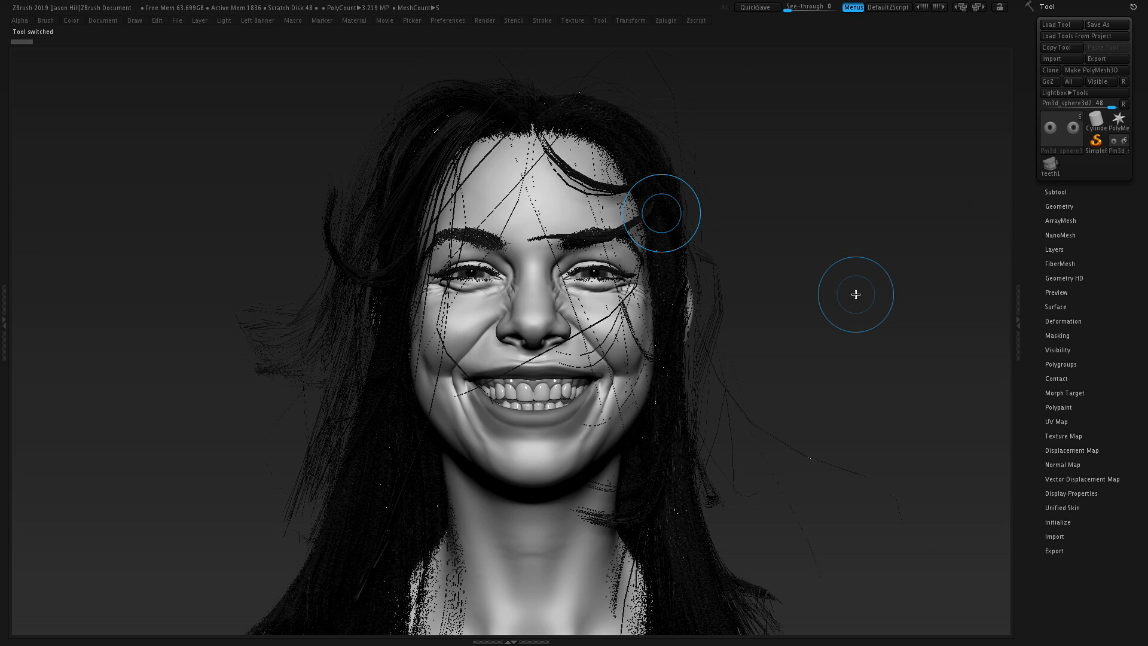
pyautogui.click(1050, 171)
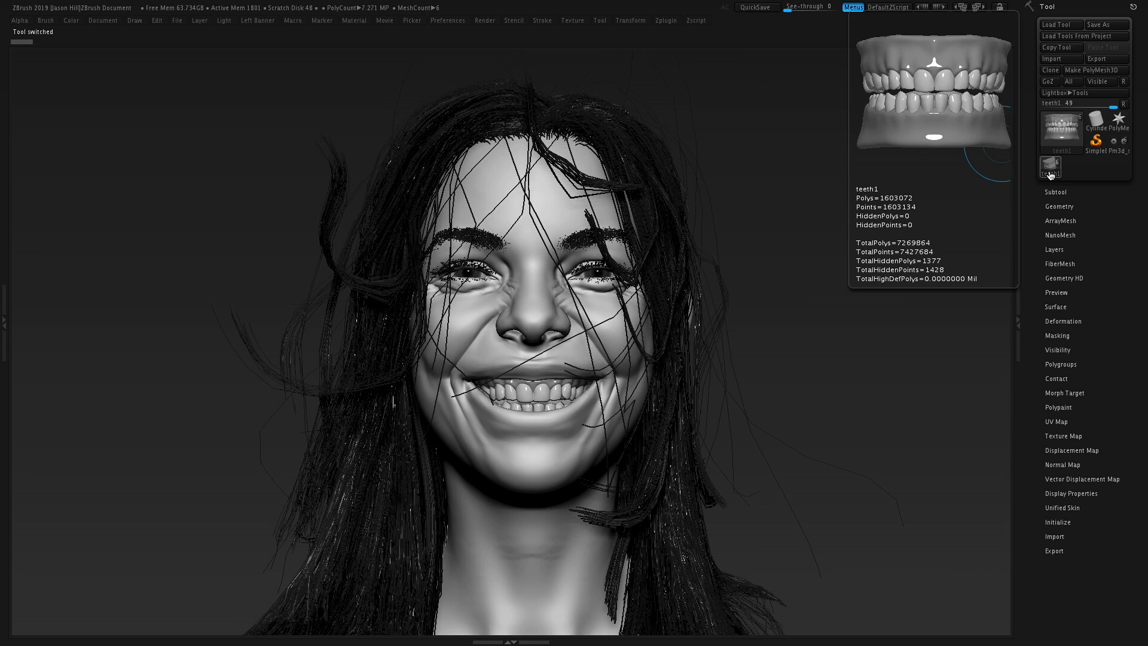
pyautogui.click(1122, 155)
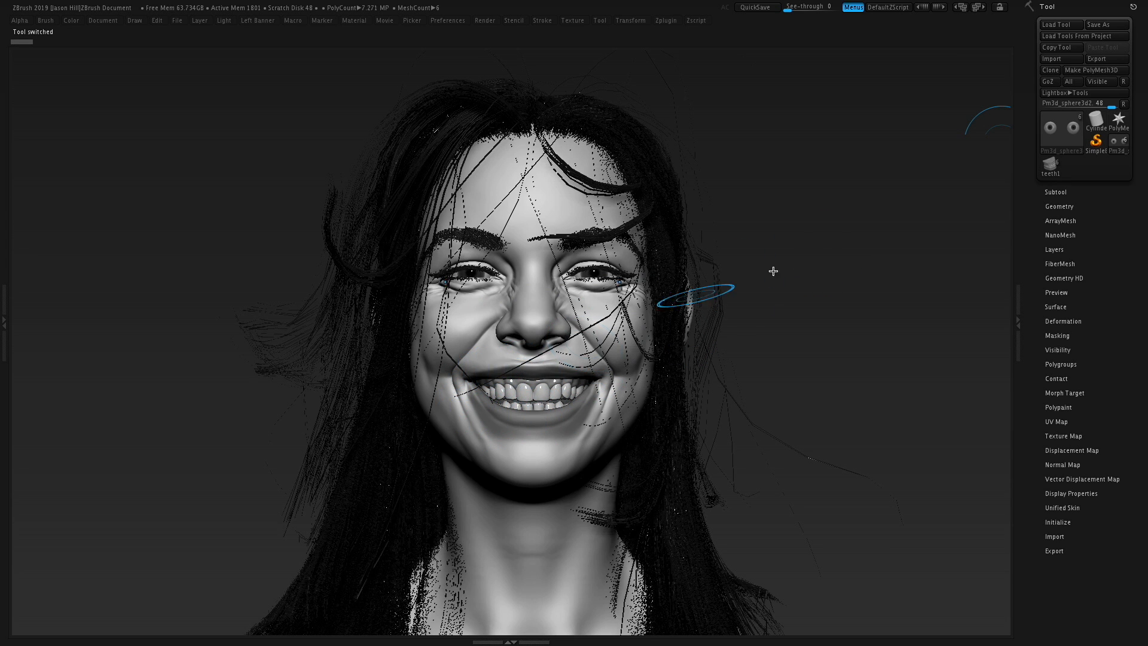
pyautogui.moveTo(812, 276)
pyautogui.keyDown('alt'); pyautogui.mouseDown()
pyautogui.moveTo(815, 252)
pyautogui.moveTo(821, 262)
pyautogui.mouseUp(); pyautogui.keyUp('alt')
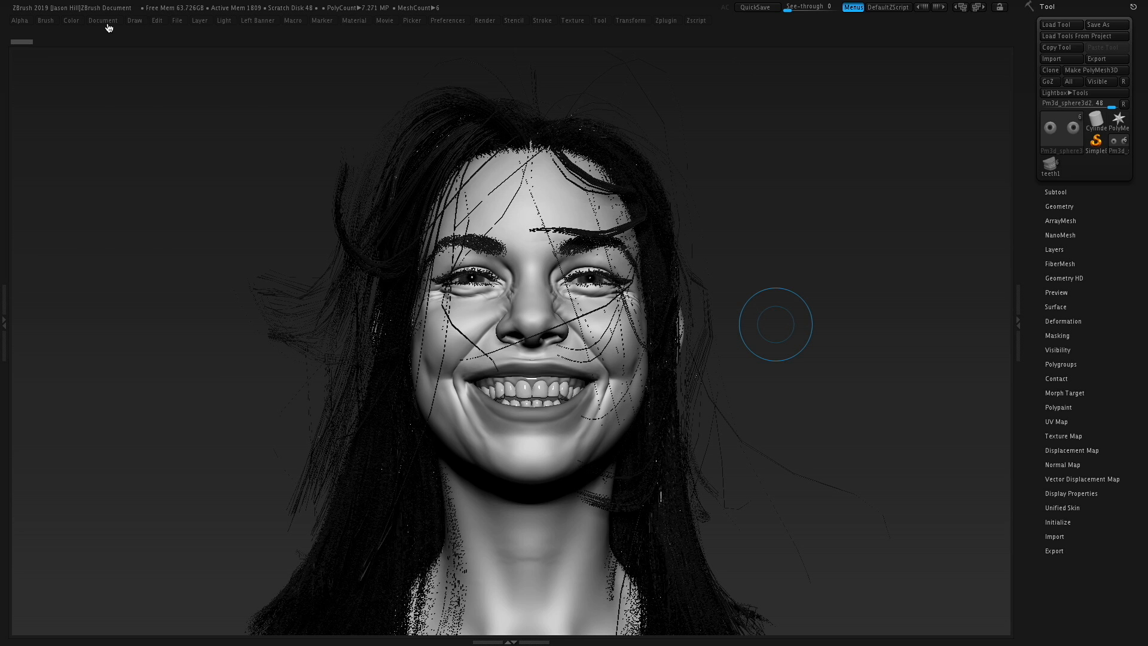
# - Compare the bust's perspective at 50 mm and 85 mm focal length, leaving the camera at 85 mm
pyautogui.click(135, 23)
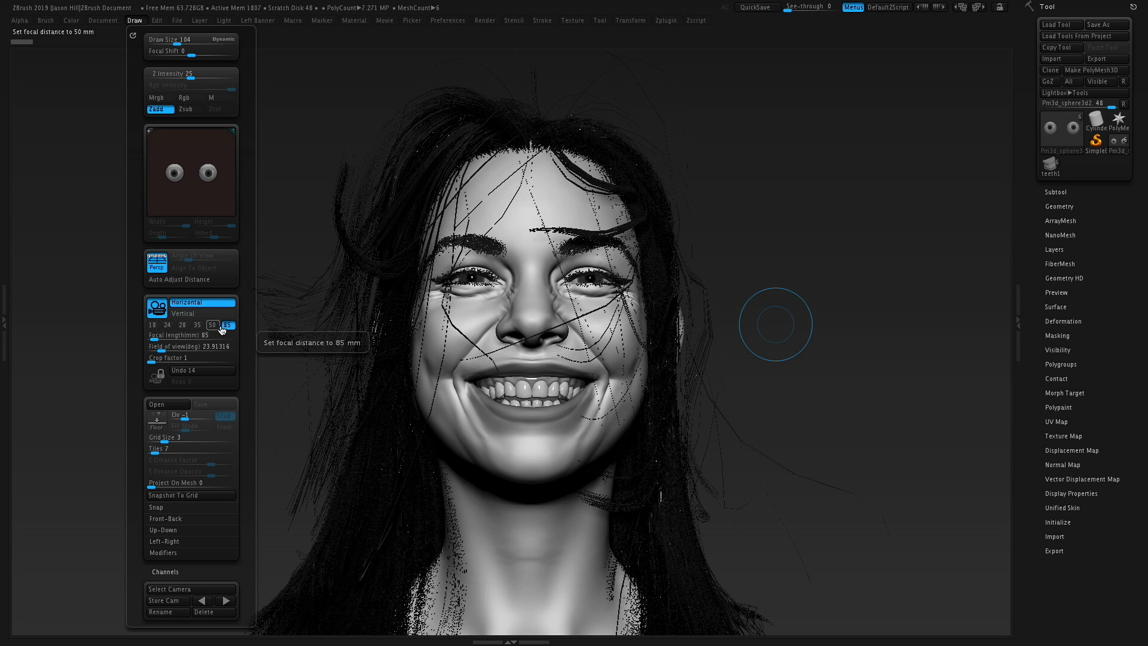
pyautogui.click(213, 325)
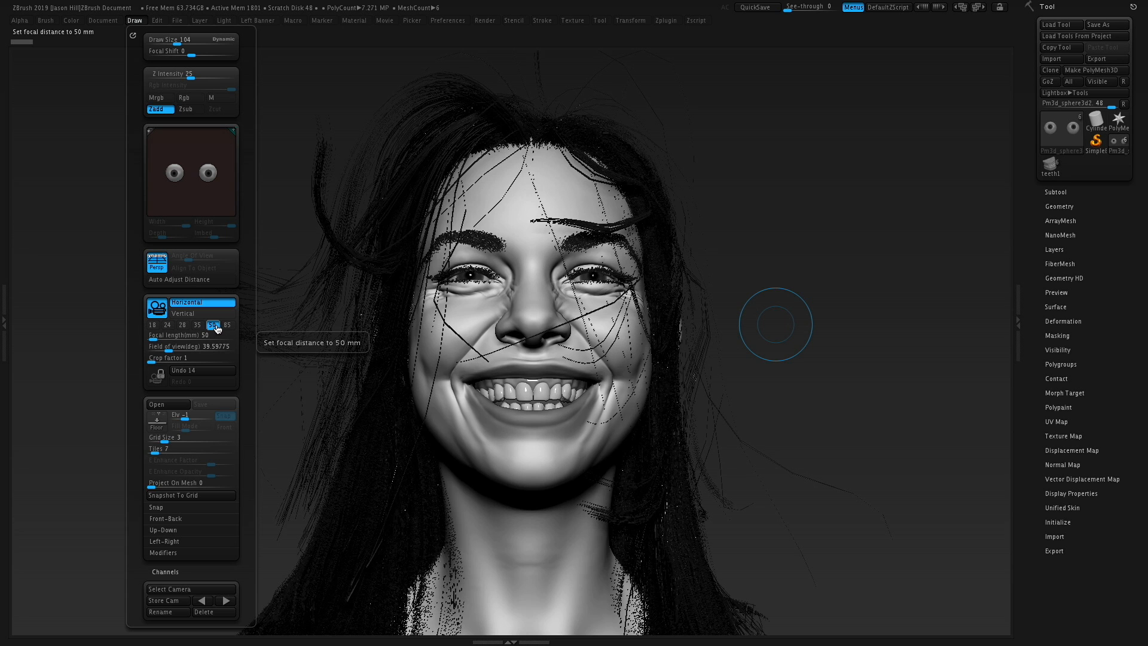
pyautogui.click(228, 326)
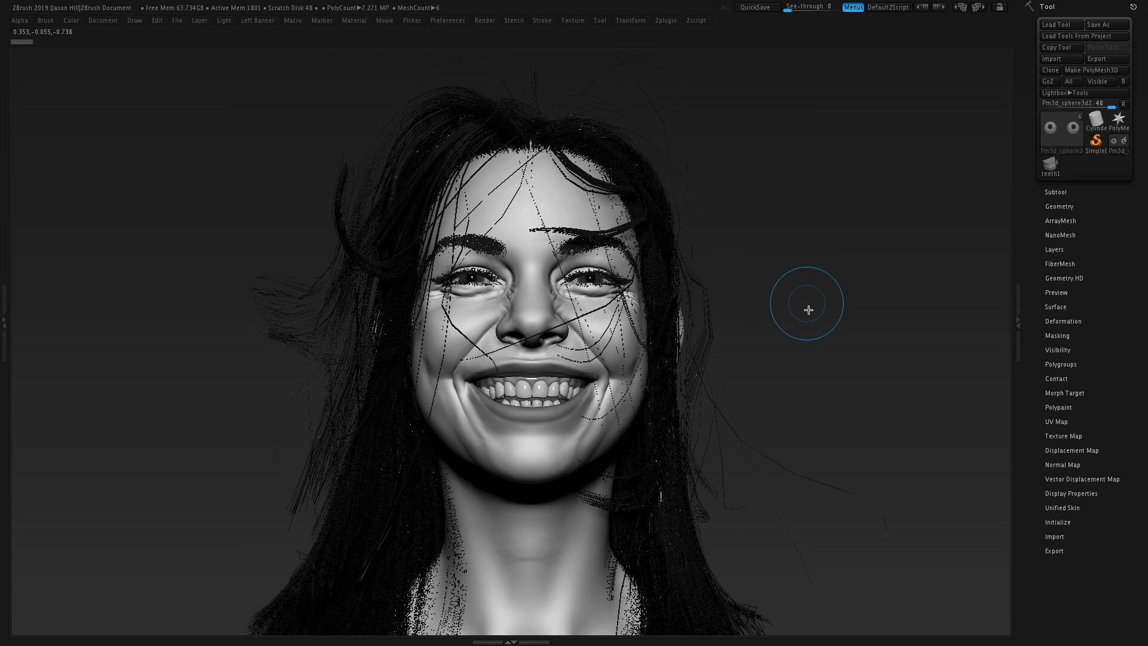
pyautogui.moveTo(815, 307); pyautogui.dragTo(812, 321)
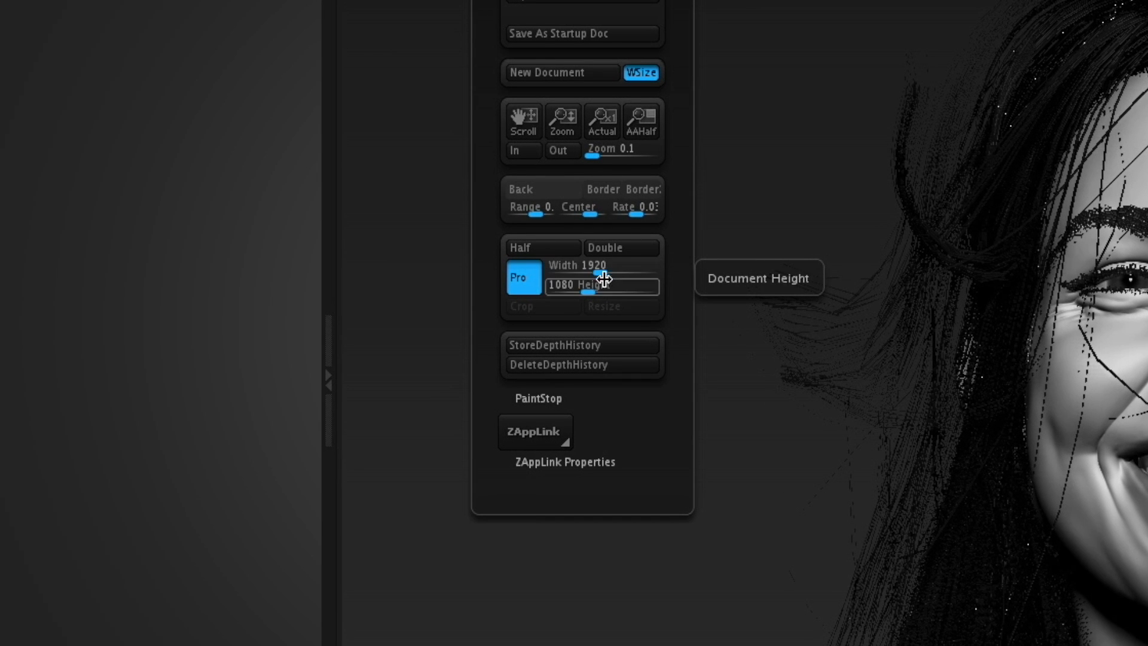
# - Double the document size to 3840 by 2160 and redraw the bust in Edit mode on a cleared canvas
pyautogui.click(616, 250)
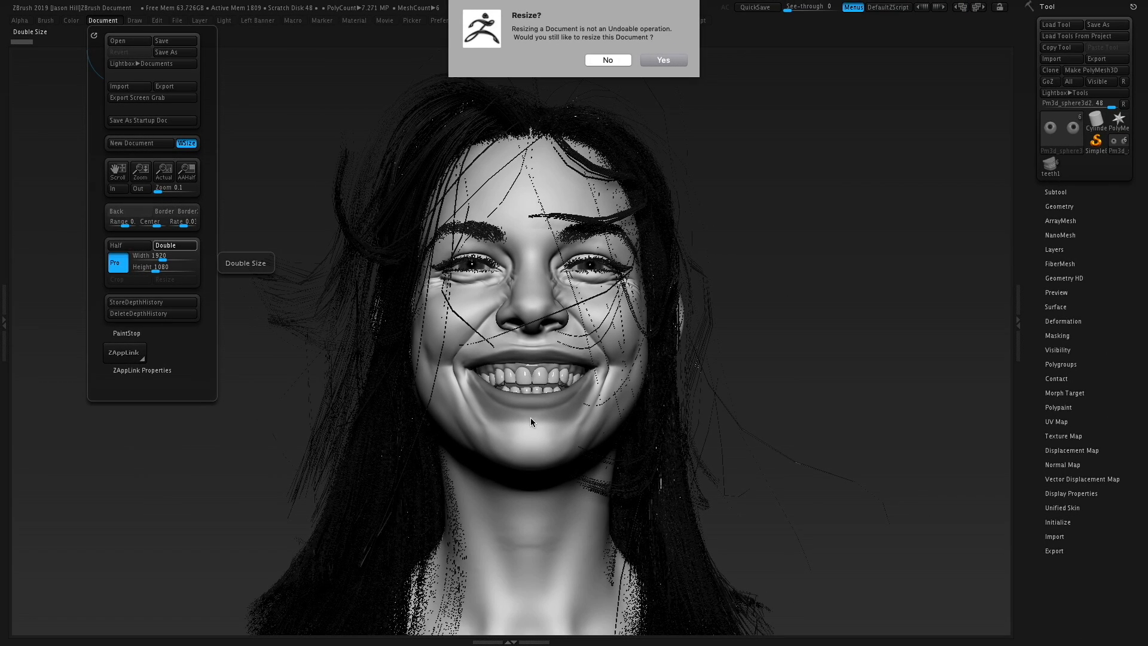
pyautogui.click(687, 57)
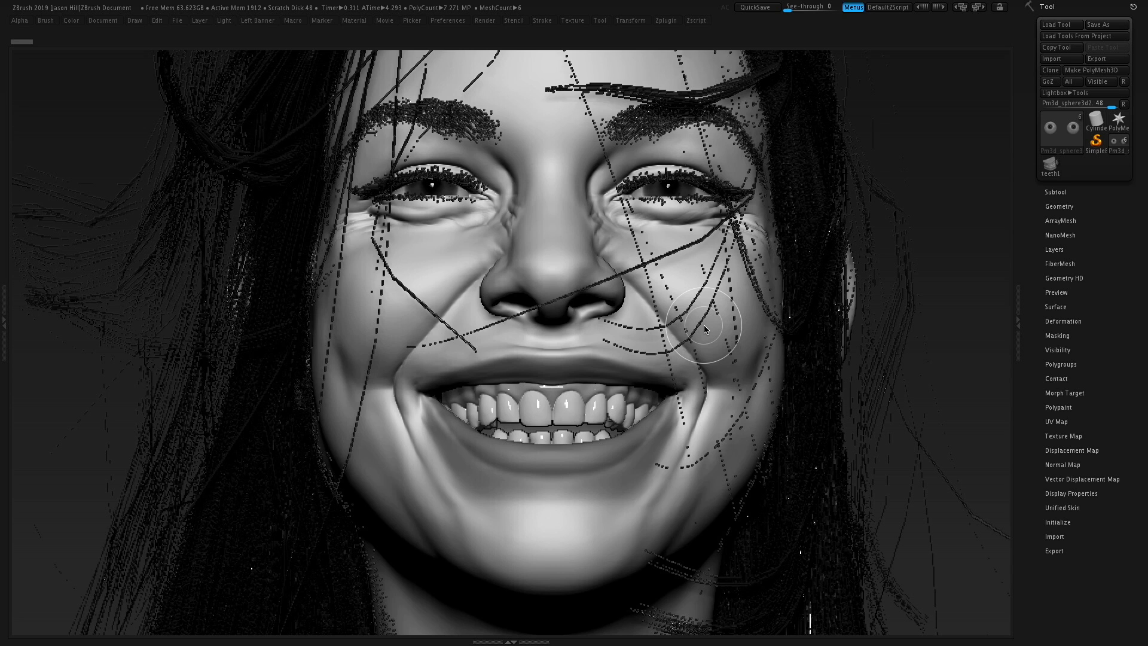
pyautogui.hotkey('ctrl', 'n')
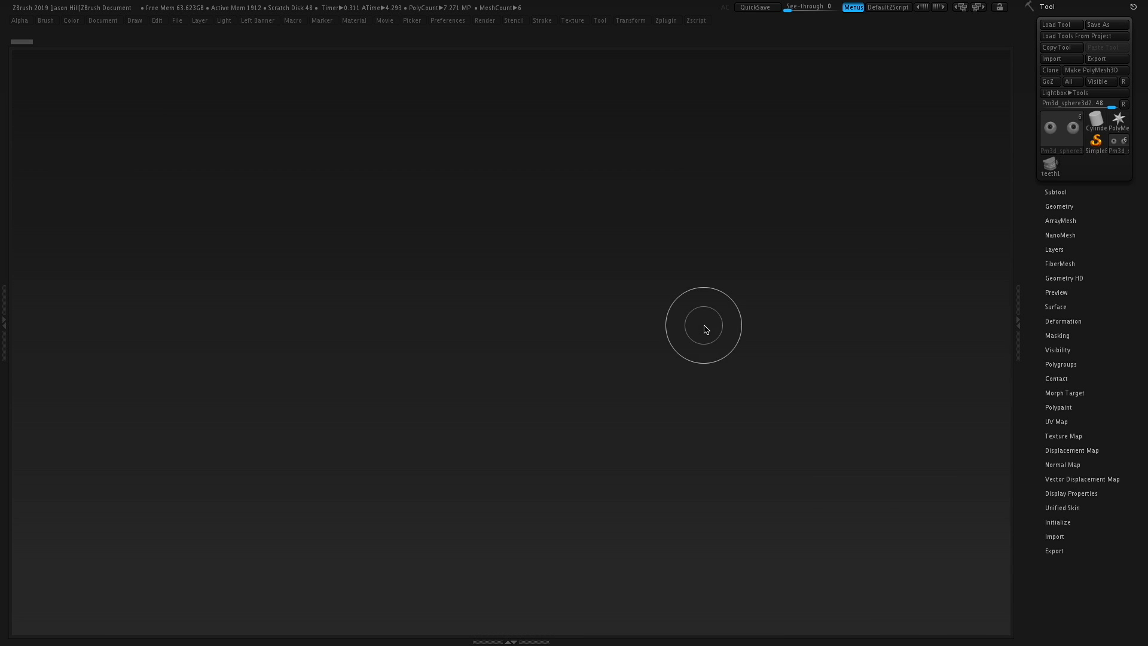
pyautogui.press('Tab')
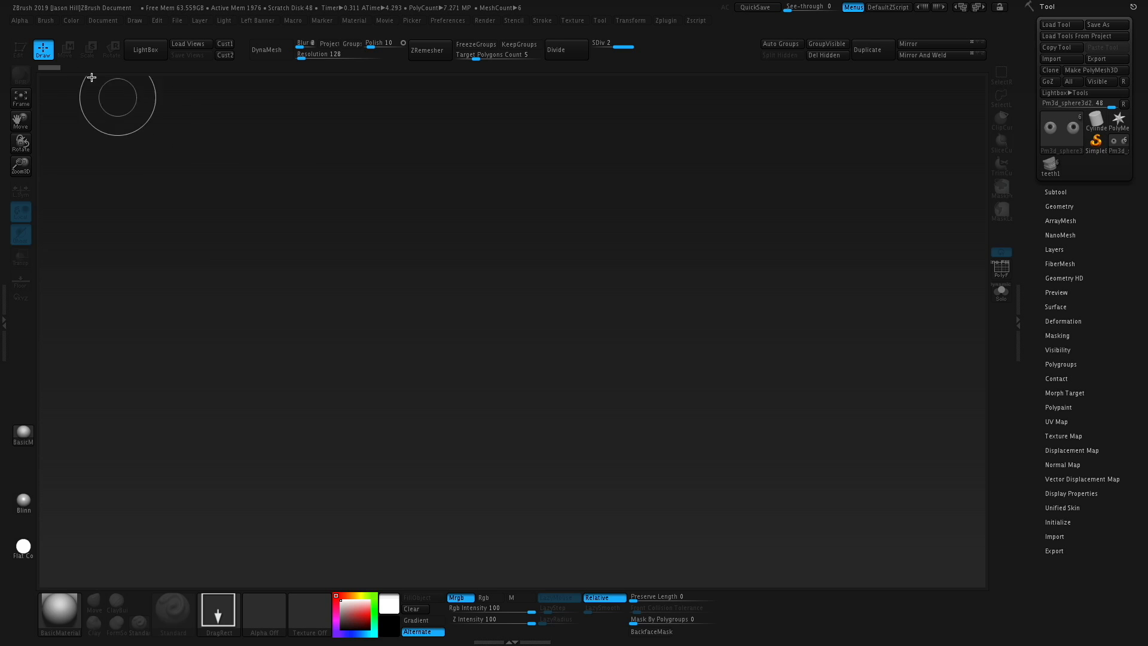
pyautogui.moveTo(561, 277)
pyautogui.mouseDown()
pyautogui.moveTo(569, 323)
pyautogui.moveTo(460, 332)
pyautogui.moveTo(437, 315)
pyautogui.mouseUp()
pyautogui.press('t')
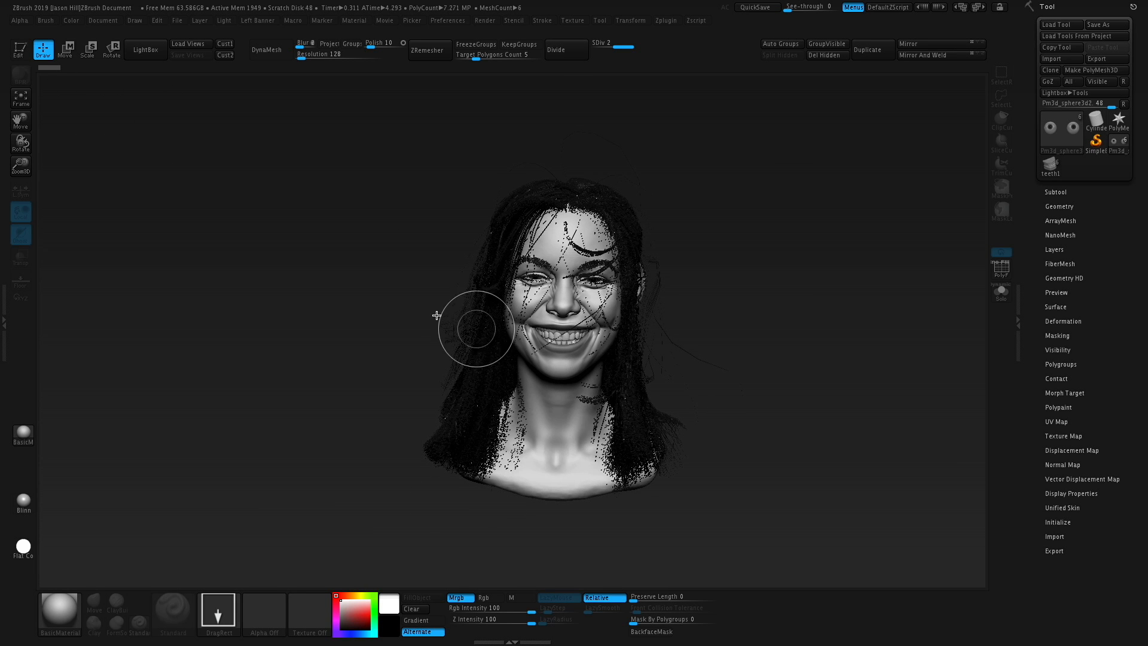
pyautogui.click(20, 50)
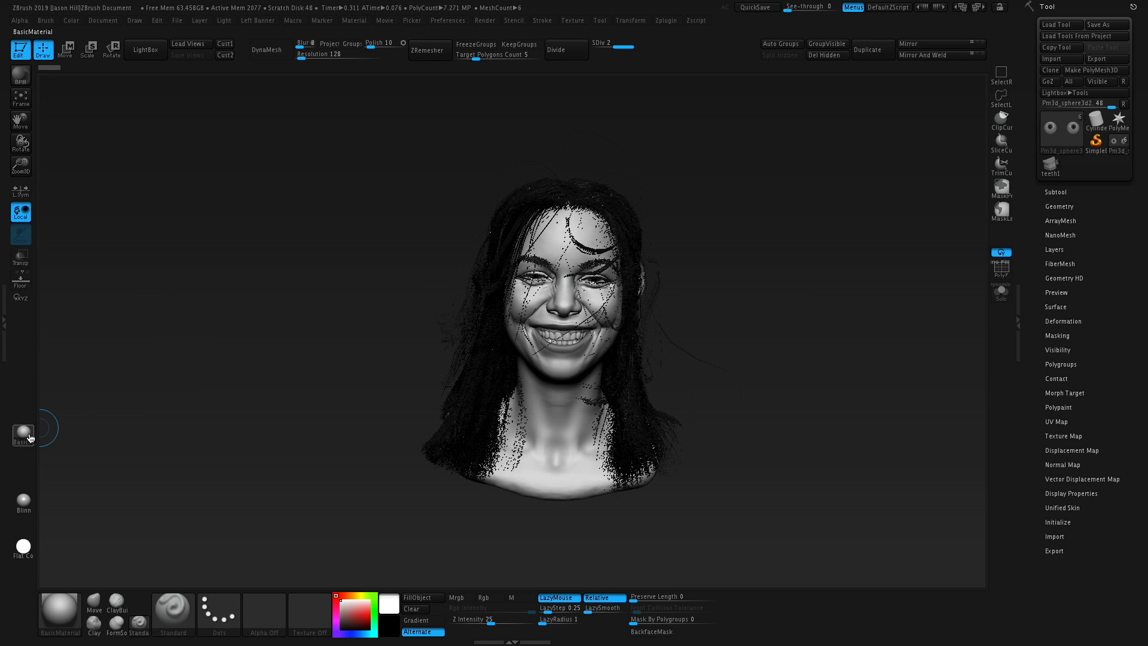
# - Fit the whole document on screen and frame the full bust upright in the middle of the canvas
pyautogui.moveTo(789, 321)
pyautogui.mouseDown()
pyautogui.moveTo(733, 312)
pyautogui.moveTo(778, 328)
pyautogui.mouseUp()
pyautogui.click(102, 21)
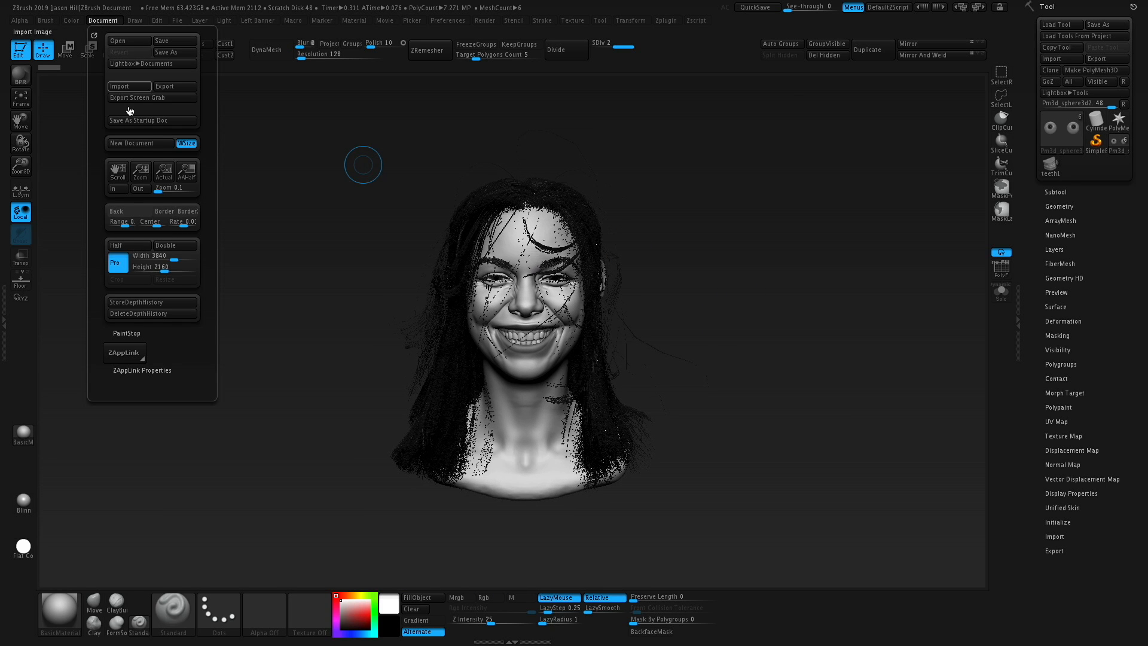
pyautogui.moveTo(140, 172); pyautogui.dragTo(145, 47)
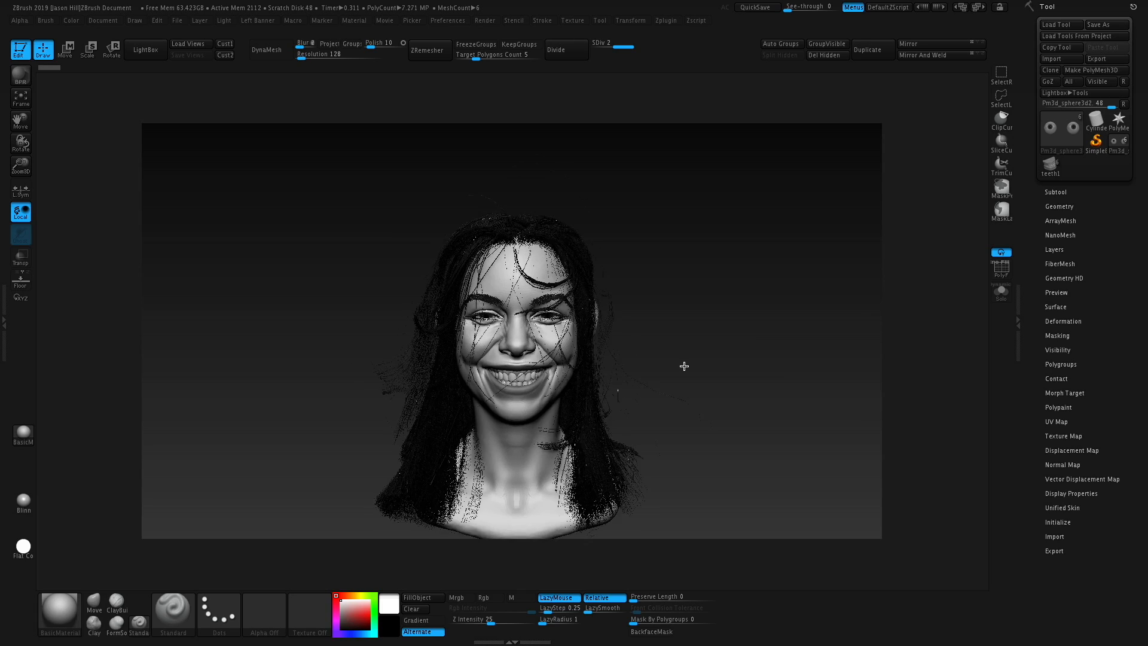
pyautogui.moveTo(679, 322)
pyautogui.keyDown('alt'); pyautogui.mouseDown()
pyautogui.moveTo(705, 292)
pyautogui.moveTo(708, 321)
pyautogui.mouseUp(); pyautogui.keyUp('alt')
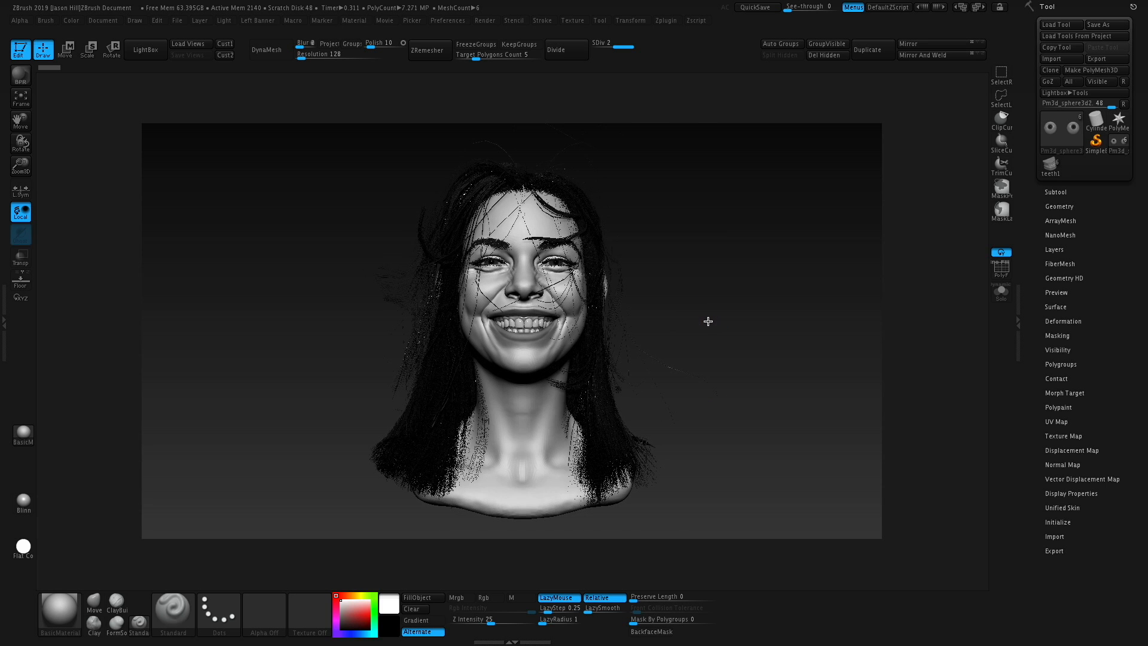
# - Dock the Render palette in the left tray
pyautogui.click(9, 335)
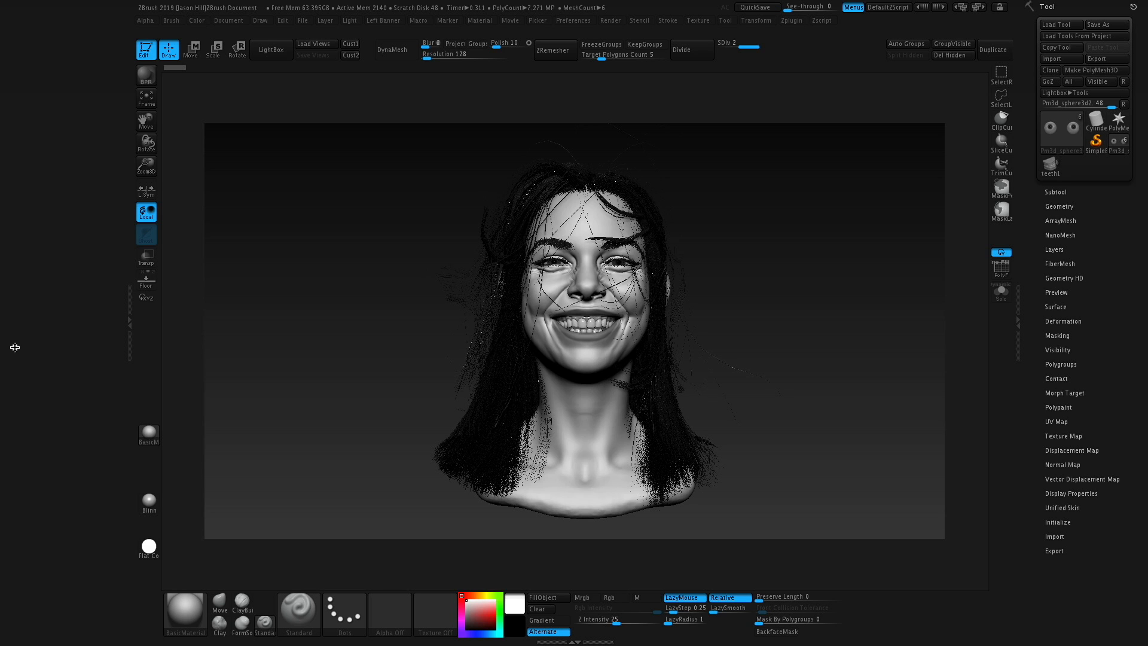
pyautogui.click(611, 21)
pyautogui.moveTo(606, 37); pyautogui.dragTo(71, 165)
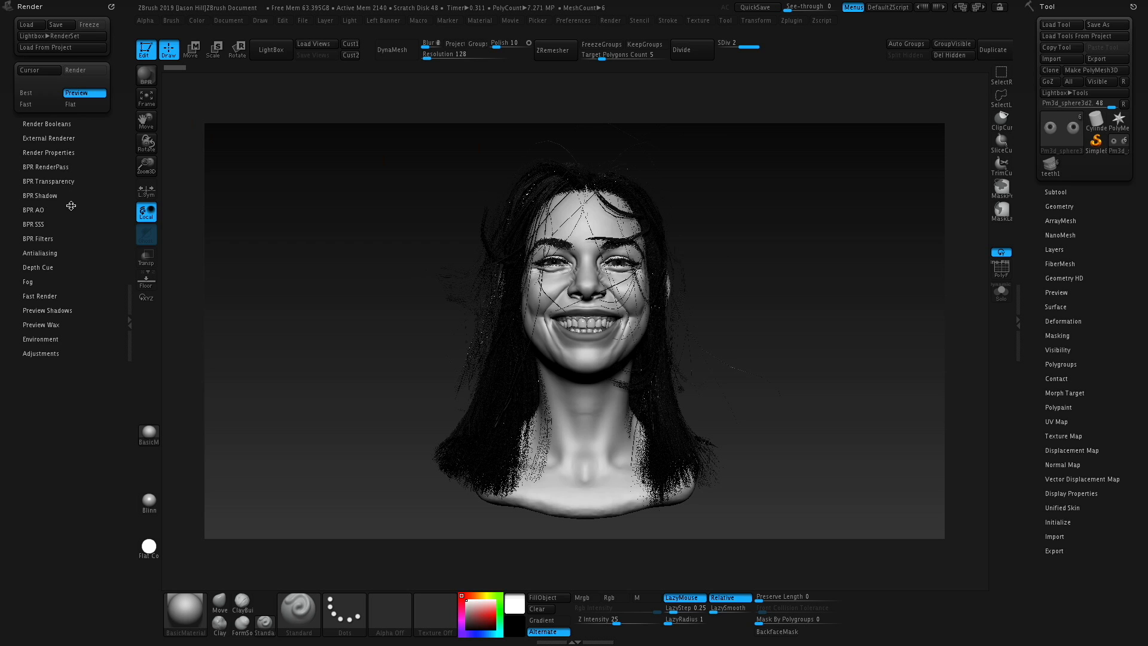
# - Set the BPR Shadow angle to 12 and the ray count to 24
pyautogui.click(49, 198)
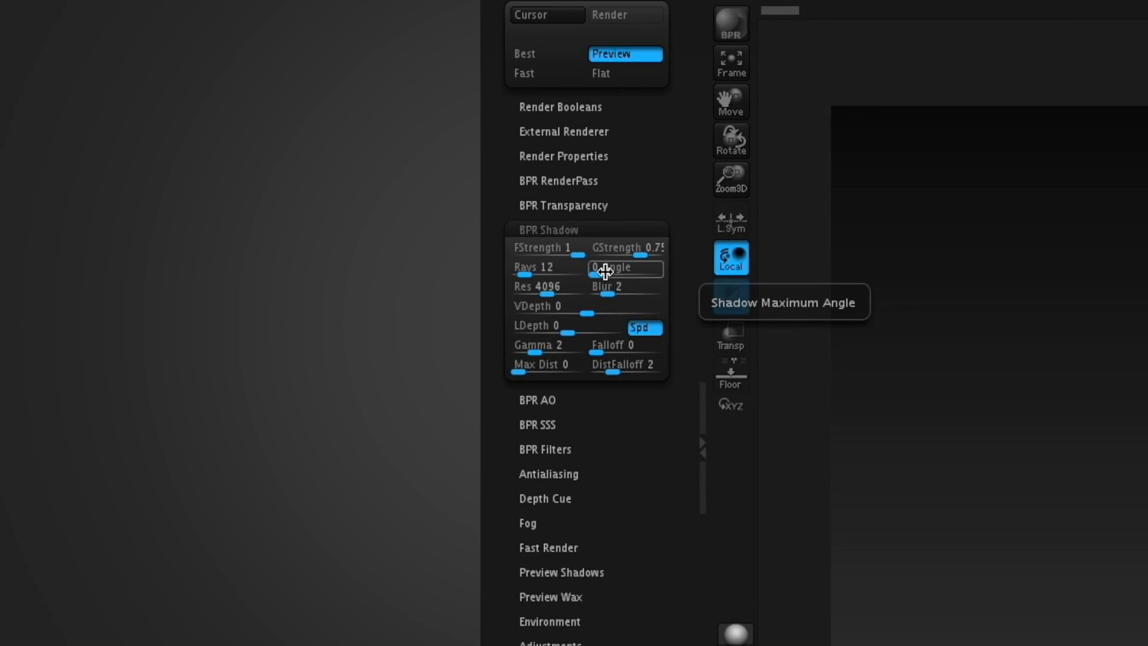
pyautogui.click(600, 272)
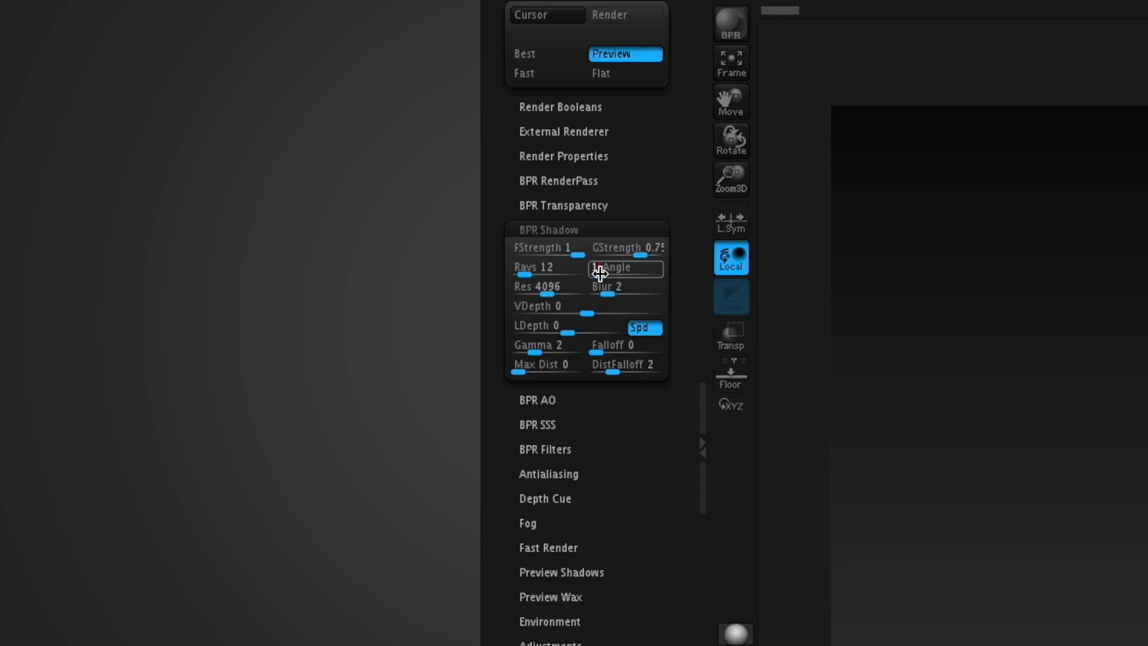
pyautogui.click(546, 271)
pyautogui.write('24')
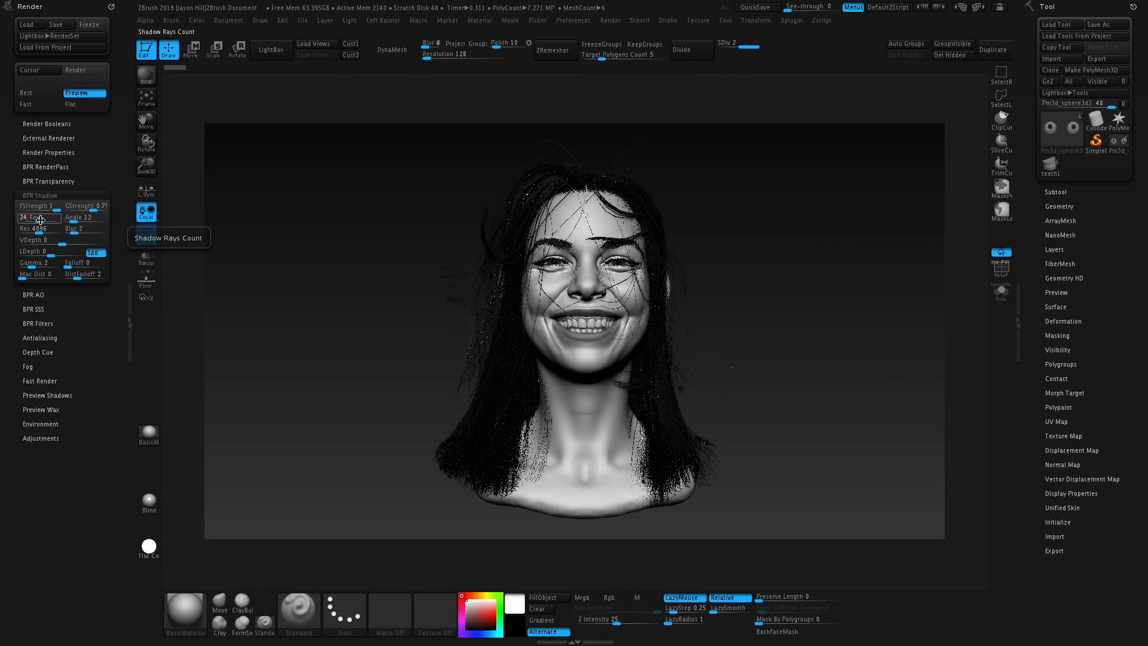
pyautogui.click(555, 284)
pyautogui.click(52, 205)
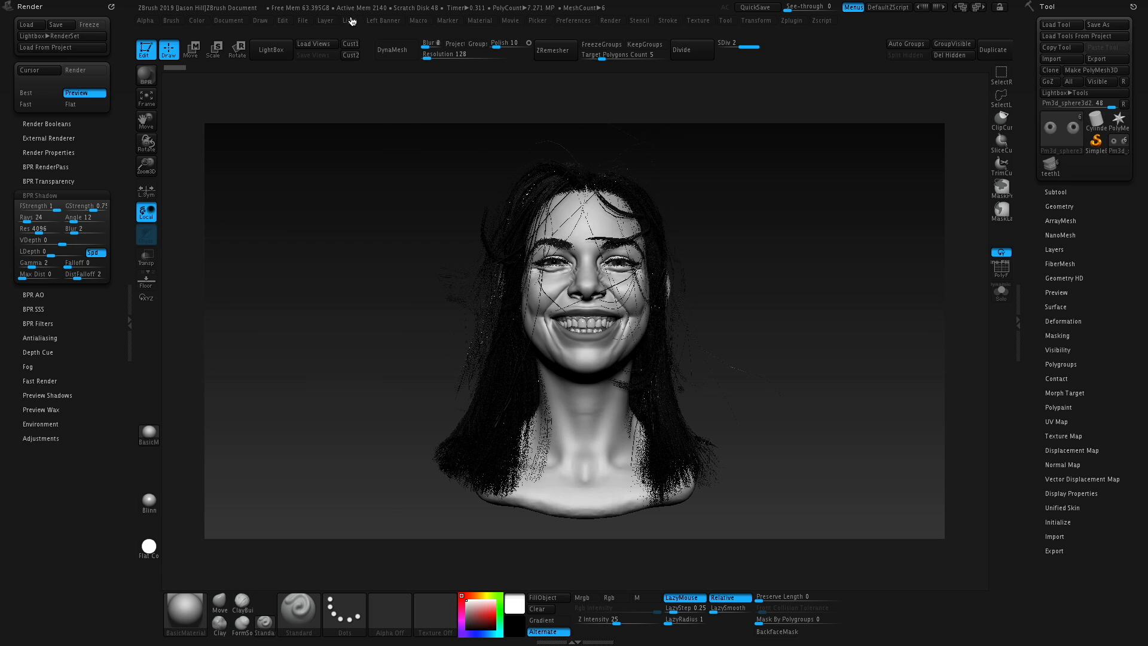
# - Shift the main light's direction slightly and render the bust with BPR
pyautogui.click(350, 20)
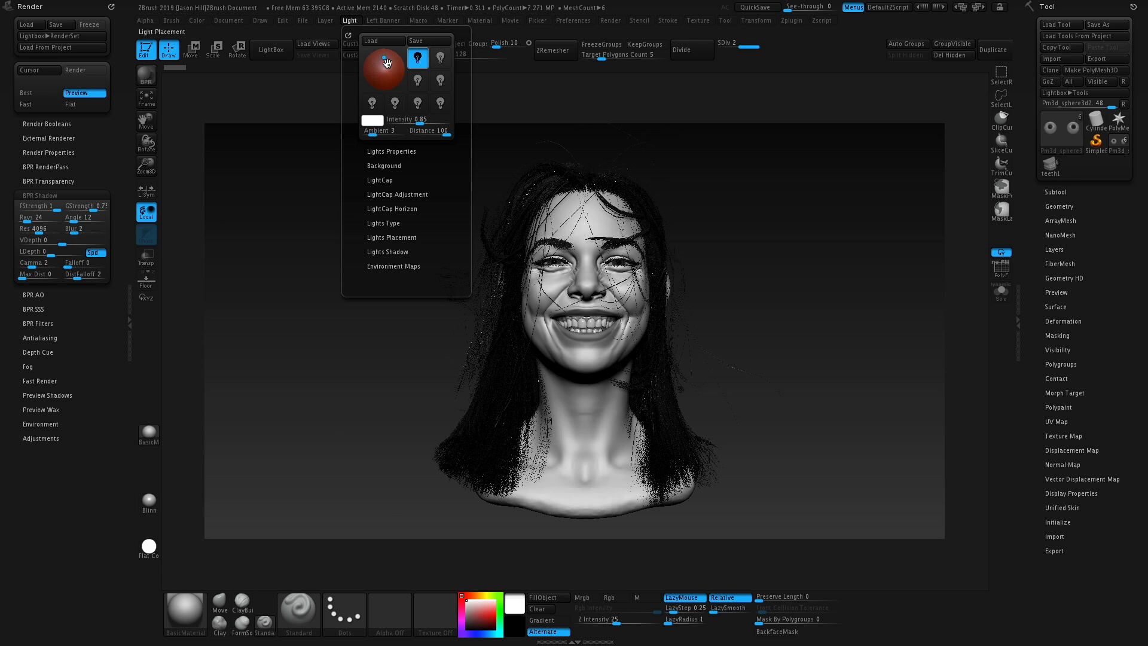
pyautogui.moveTo(390, 59); pyautogui.dragTo(388, 57)
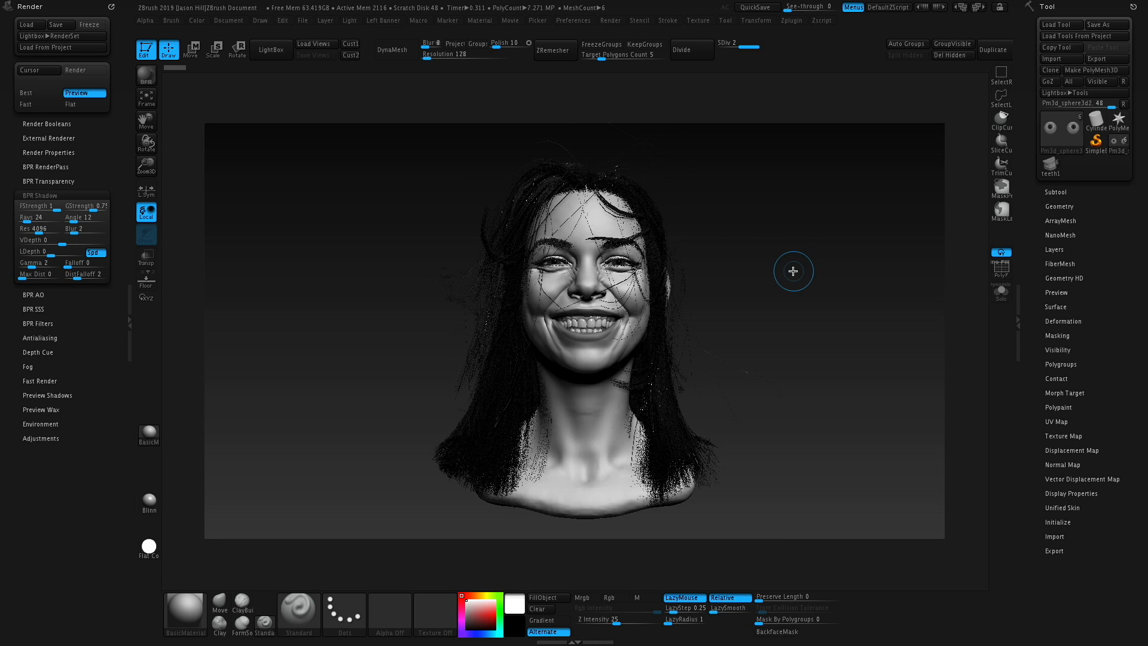
pyautogui.hotkey('shift', 'r')
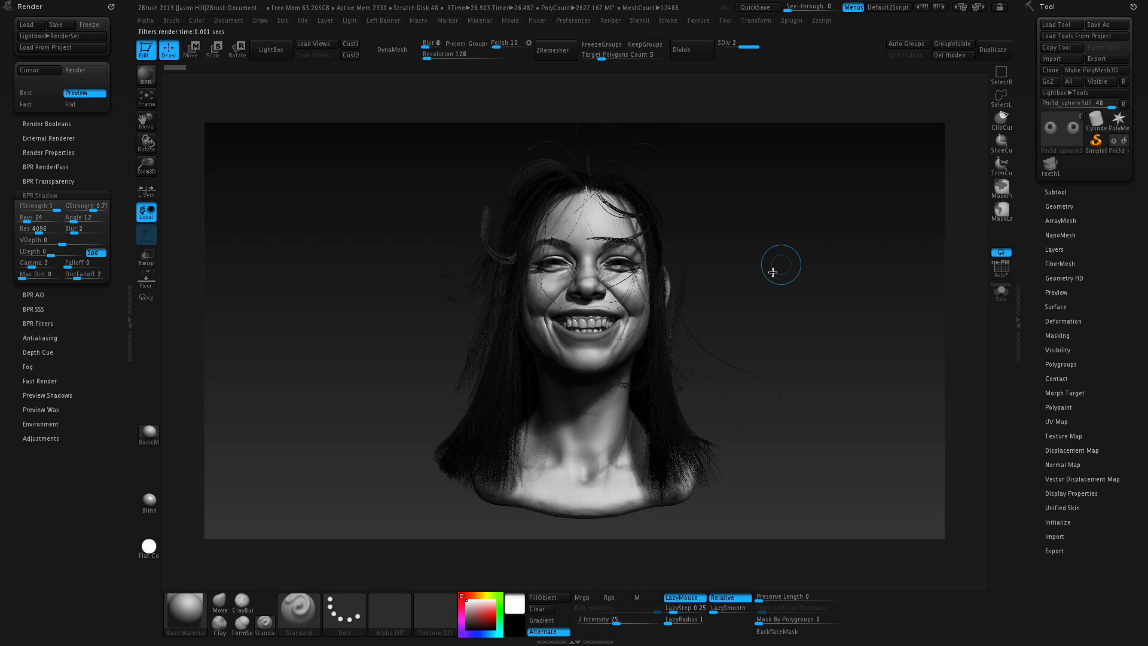
# - Zoom the document in on the rendered face and inspect the shadow quality around the eyes, nose and teeth
pyautogui.press('s')
pyautogui.moveTo(375, 256); pyautogui.dragTo(371, 256)
pyautogui.click(233, 22)
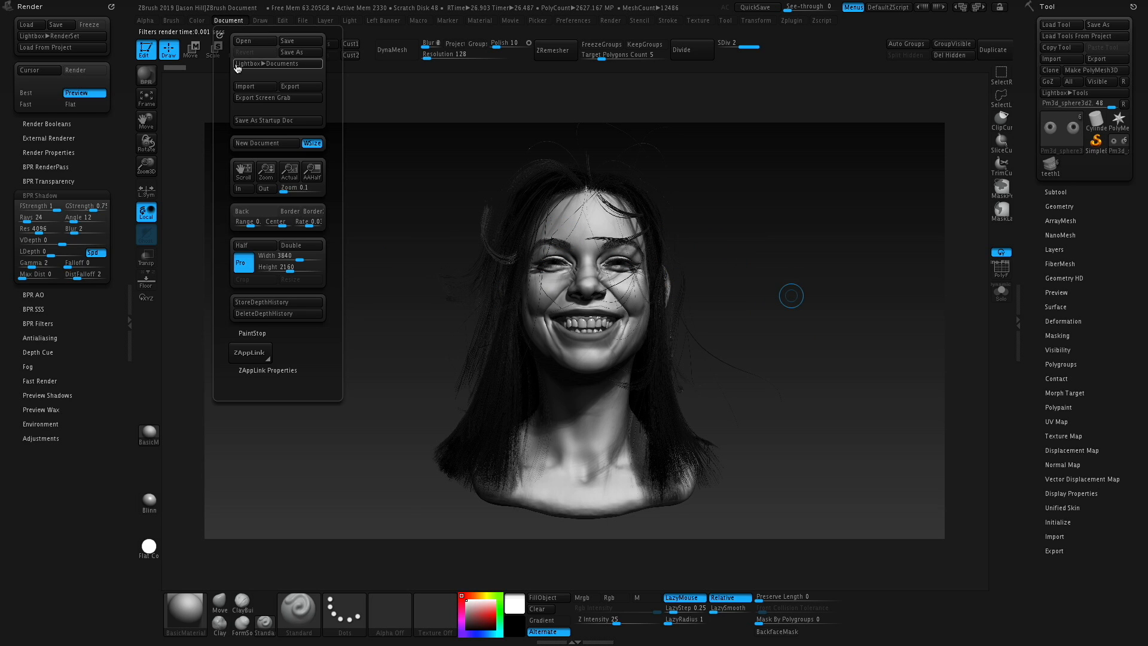
pyautogui.click(287, 188)
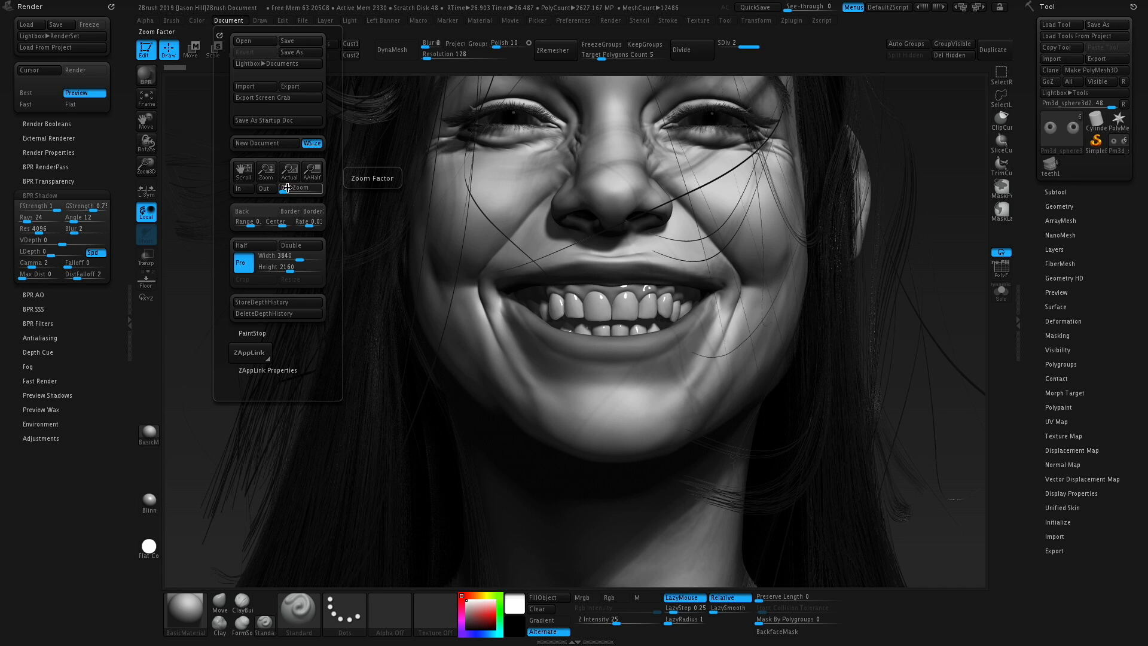
pyautogui.moveTo(243, 171); pyautogui.dragTo(197, 226)
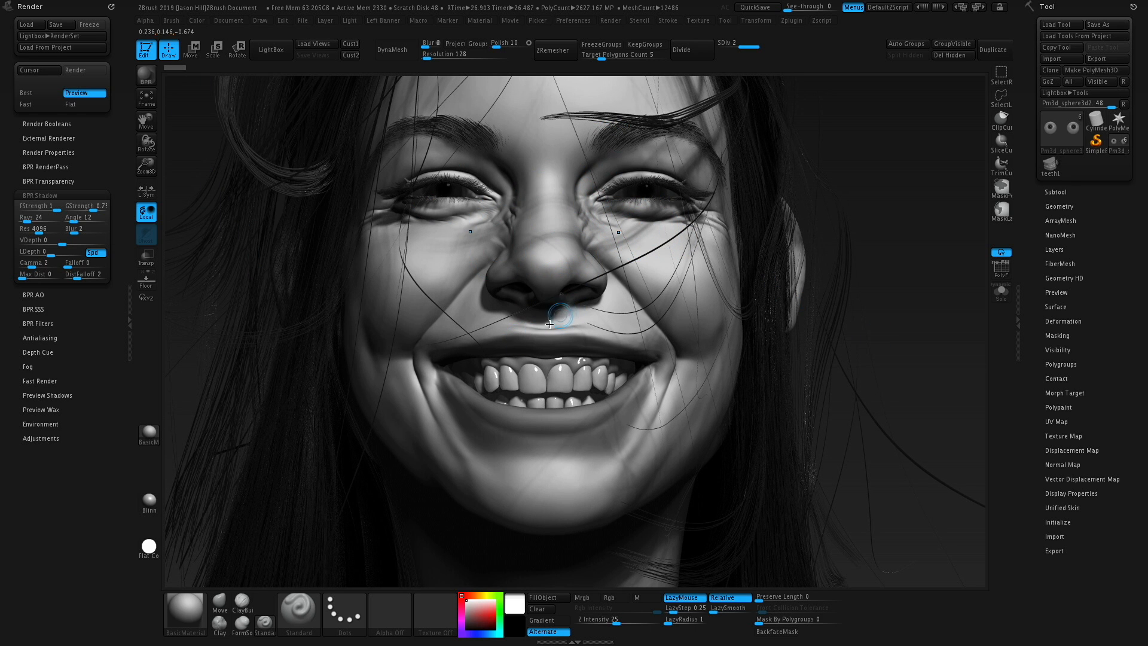
# - Zoom the document back out to frame the head and hair, and dock the Document palette in the left tray
pyautogui.click(229, 21)
pyautogui.moveTo(267, 171); pyautogui.dragTo(267, 187)
pyautogui.moveTo(243, 172); pyautogui.dragTo(251, 3)
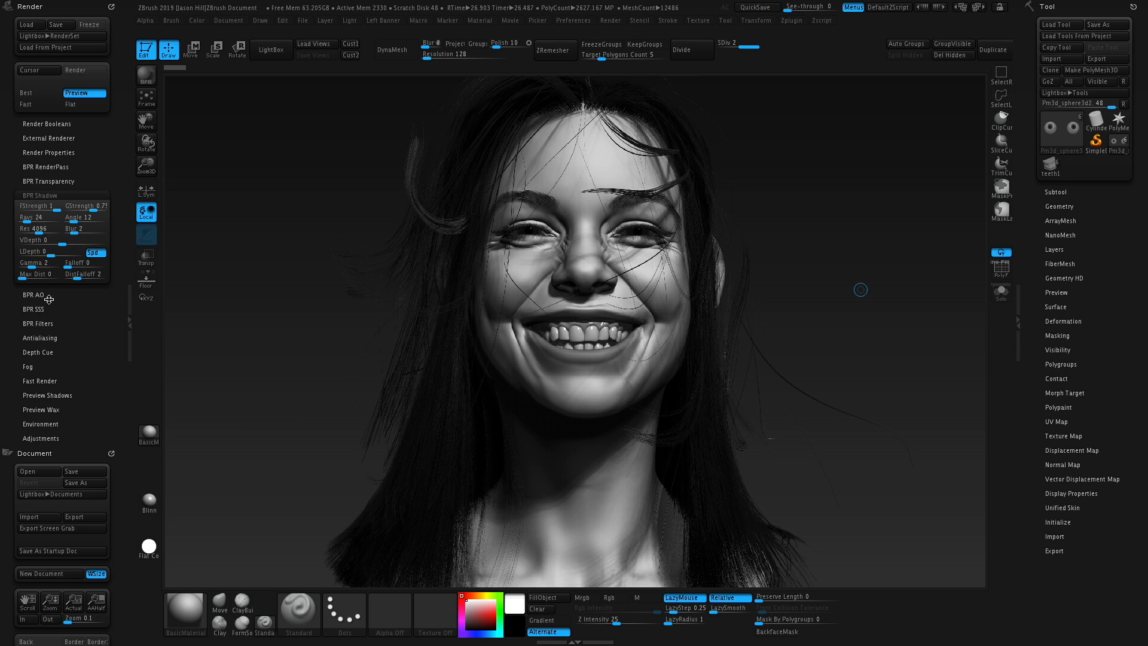
# - Expand the BPR RenderPass section and examine the Composite, Shaded, Depth, Shadow and Mask passes from the latest render
pyautogui.click(65, 169)
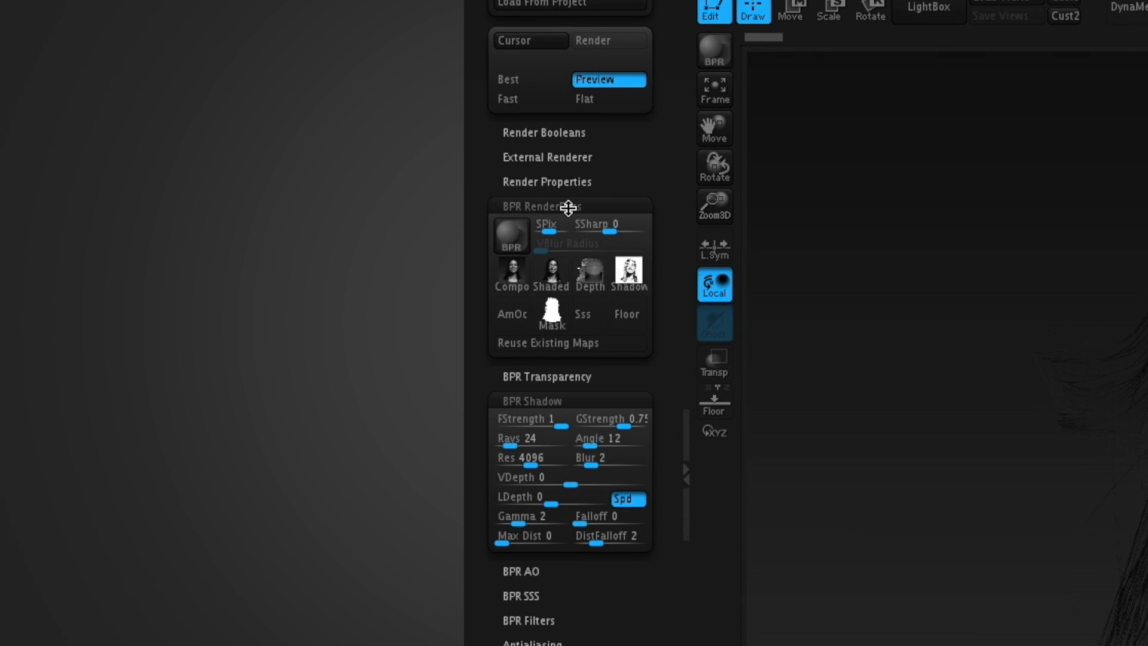
pyautogui.moveTo(517, 293)
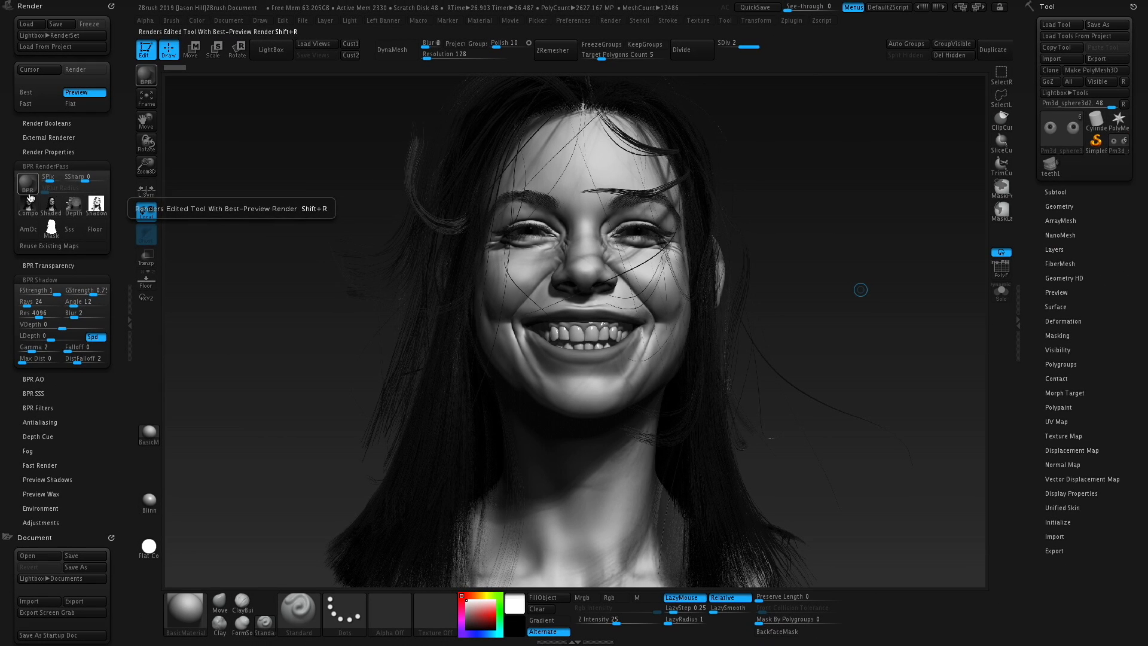
pyautogui.click(28, 205)
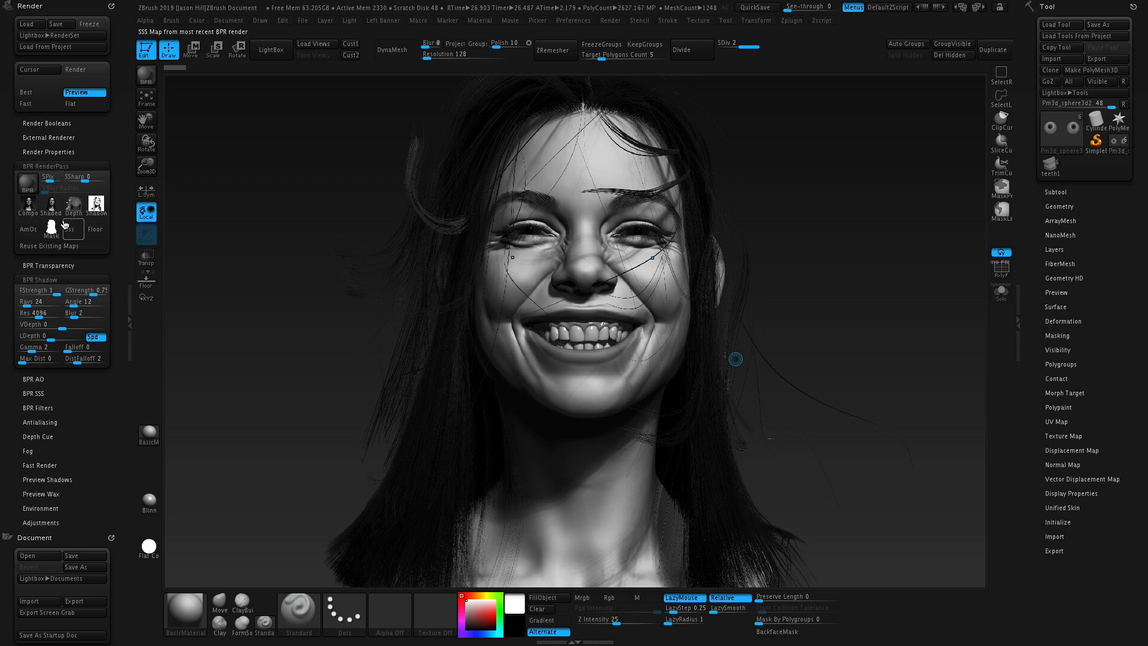
pyautogui.moveTo(86, 227)
pyautogui.moveTo(52, 226)
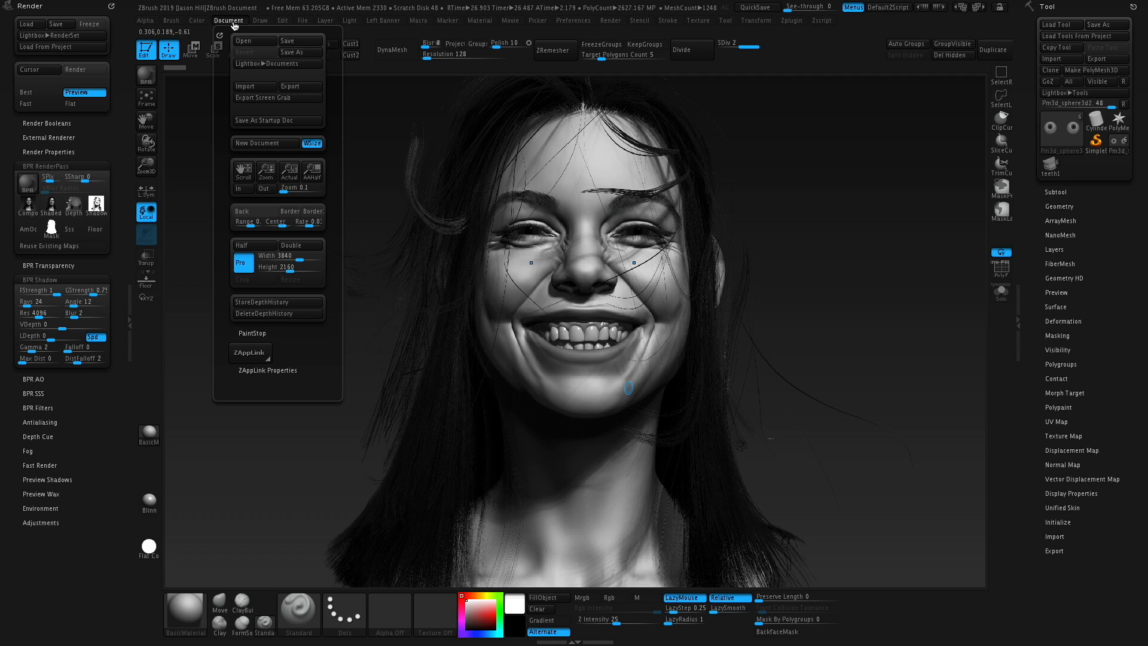
# - Open the ZAppLink Properties and recall the front view of the bust
pyautogui.click(263, 370)
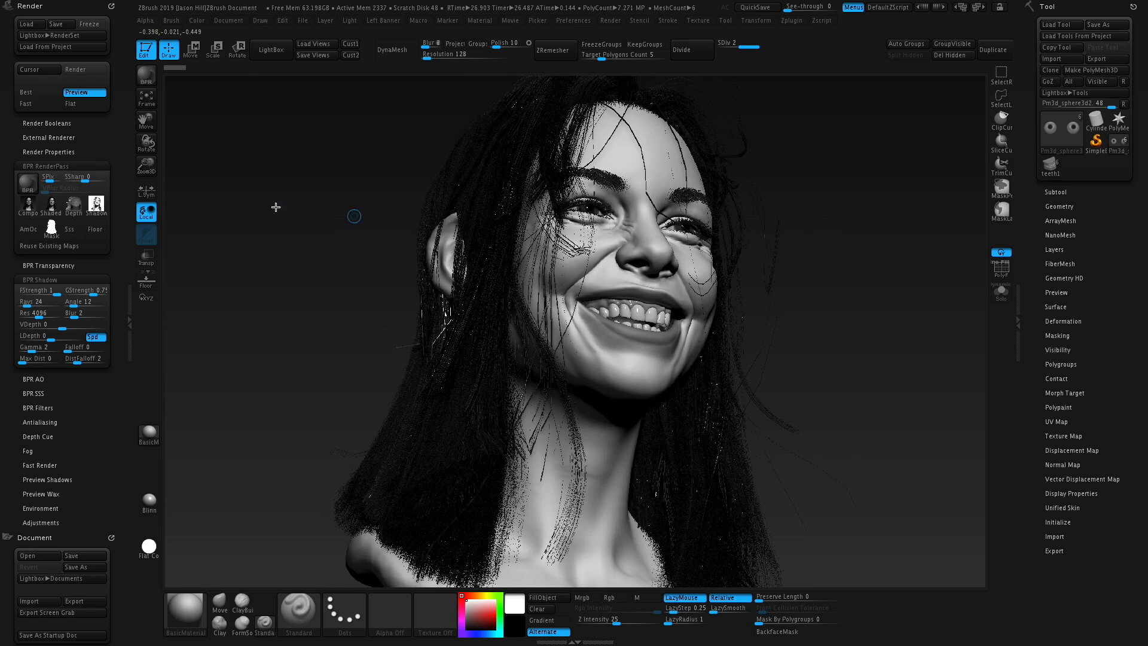
pyautogui.click(228, 20)
pyautogui.click(289, 404)
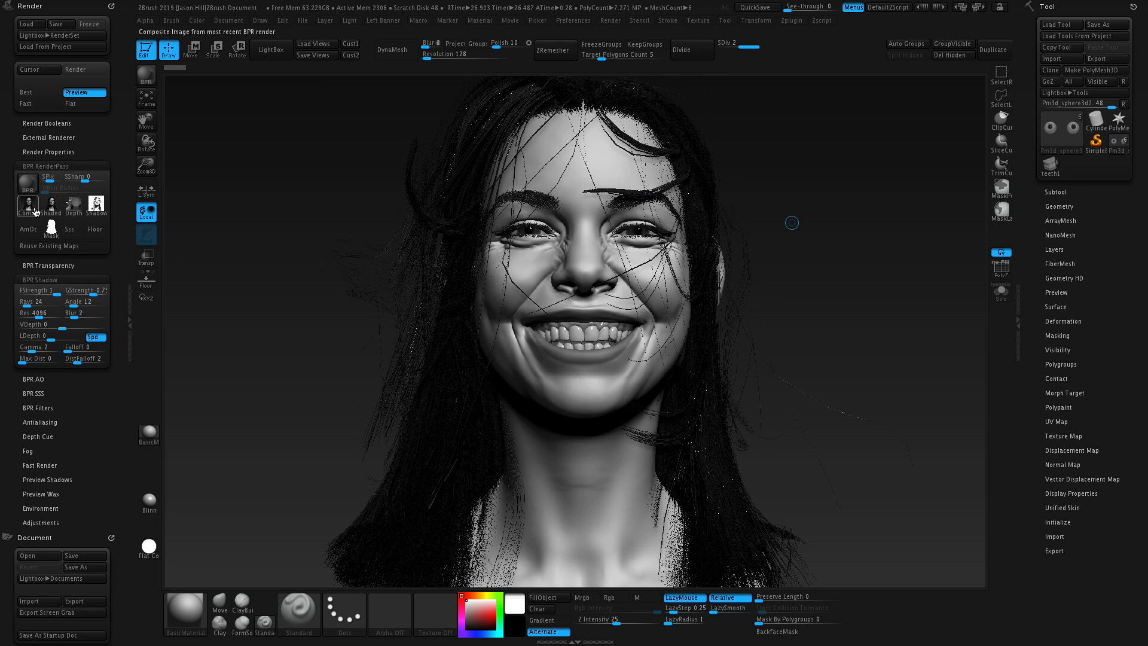
pyautogui.moveTo(51, 238)
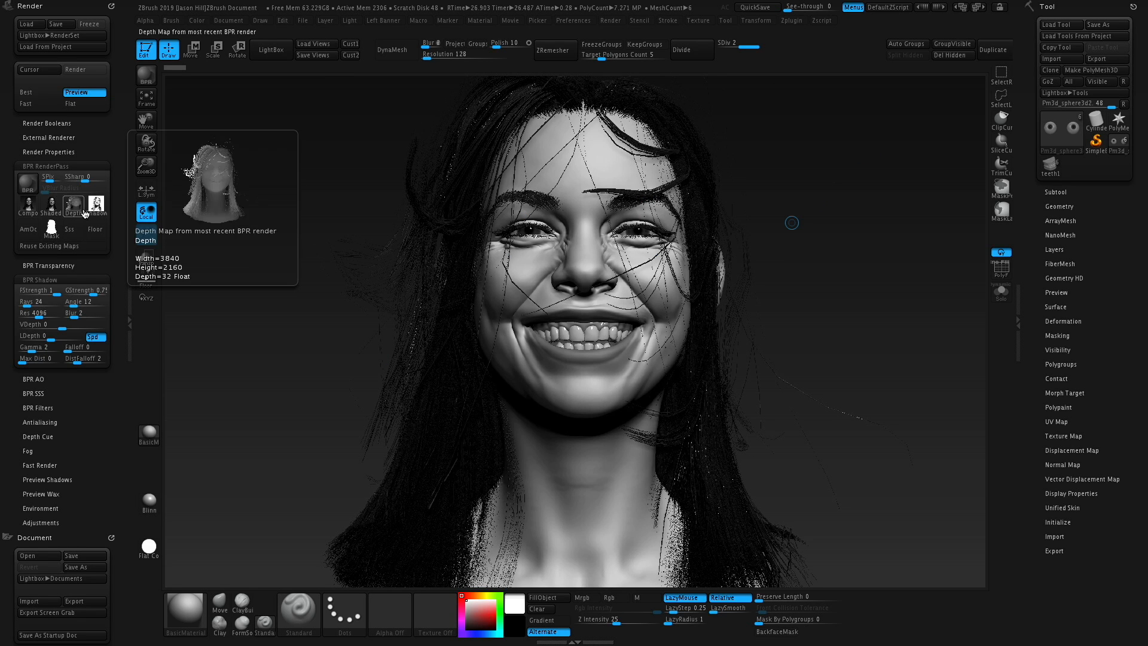
pyautogui.click(51, 231)
pyautogui.click(743, 373)
pyautogui.click(73, 205)
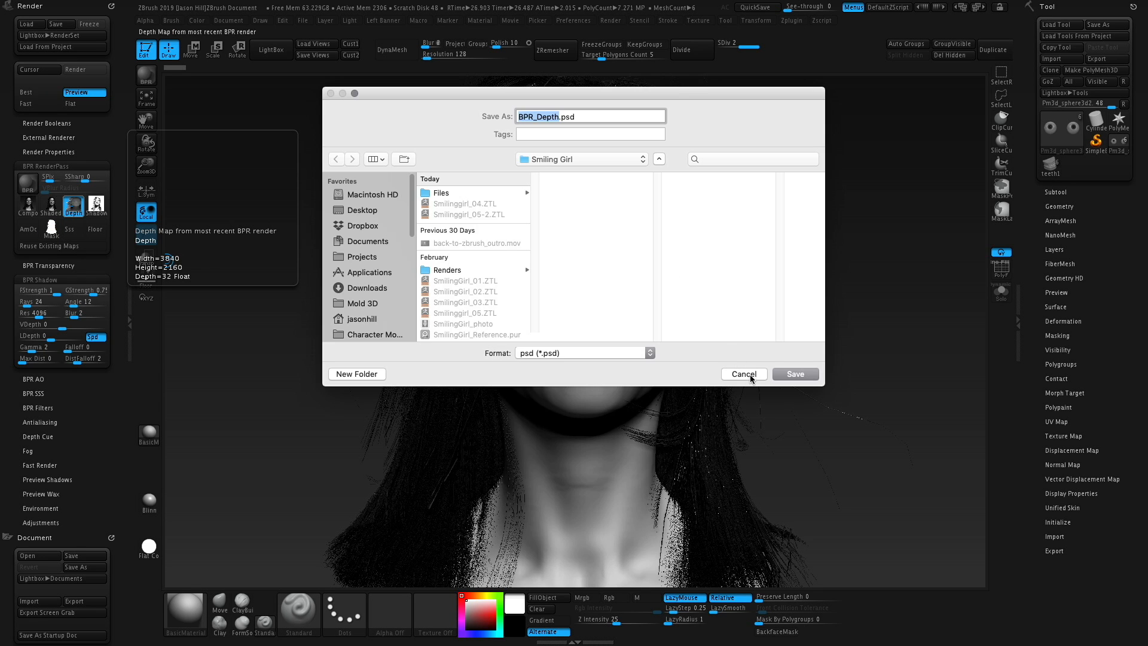
pyautogui.click(749, 375)
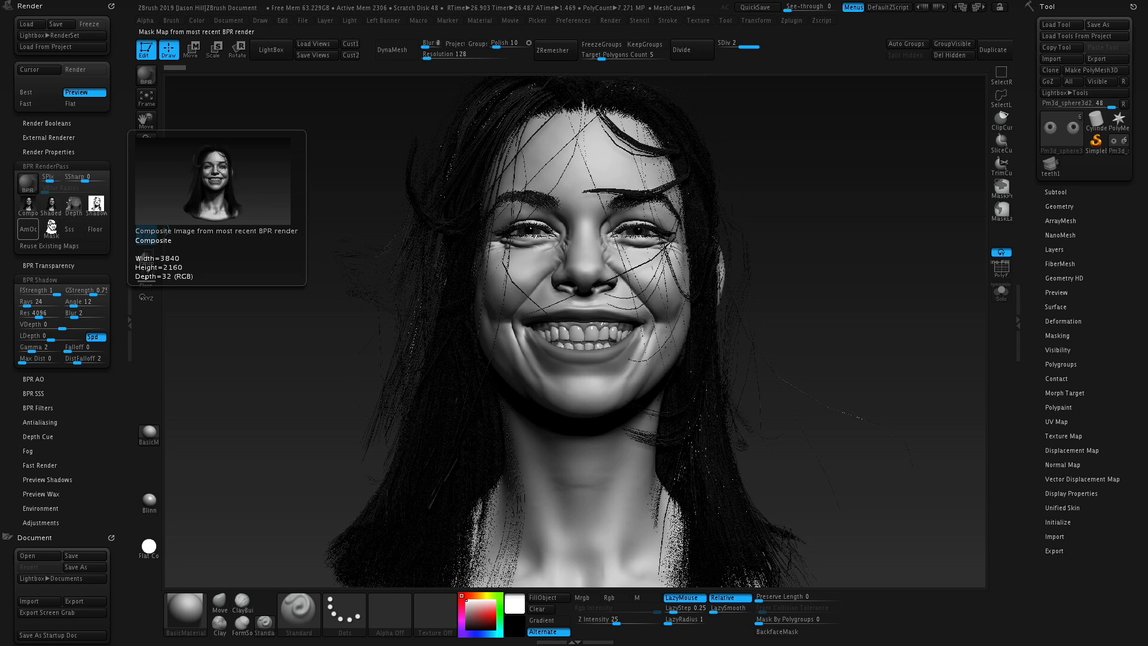
# - Review the optional passes and the SSS and ambient occlusion switches in the Render Properties
pyautogui.moveTo(54, 237)
pyautogui.moveTo(72, 205)
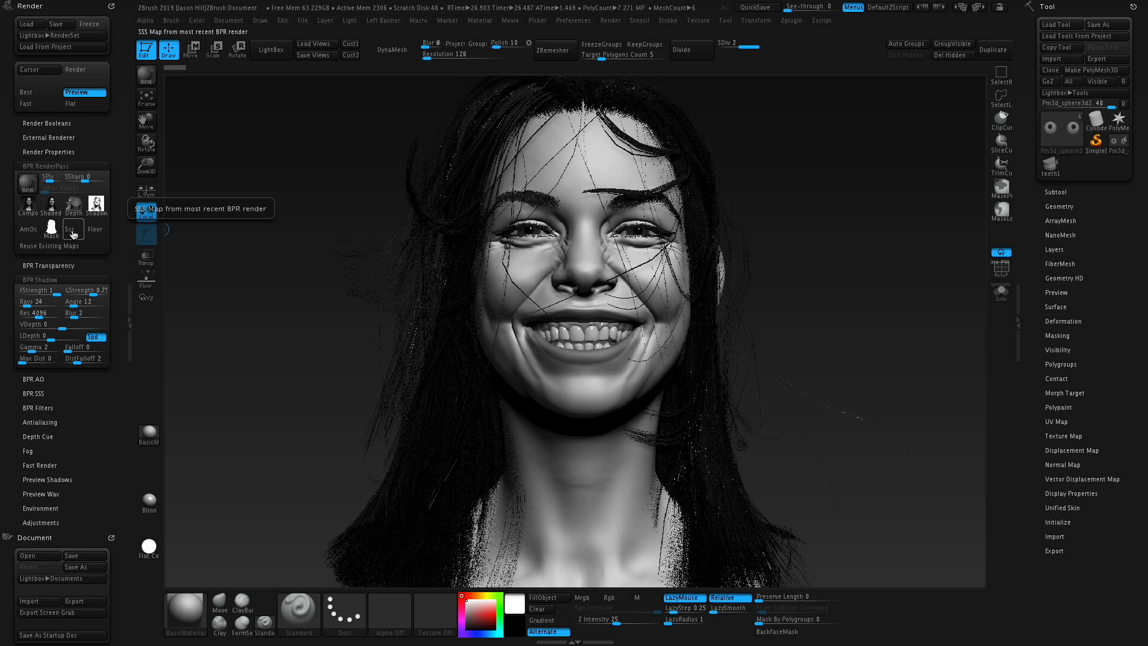
pyautogui.click(65, 152)
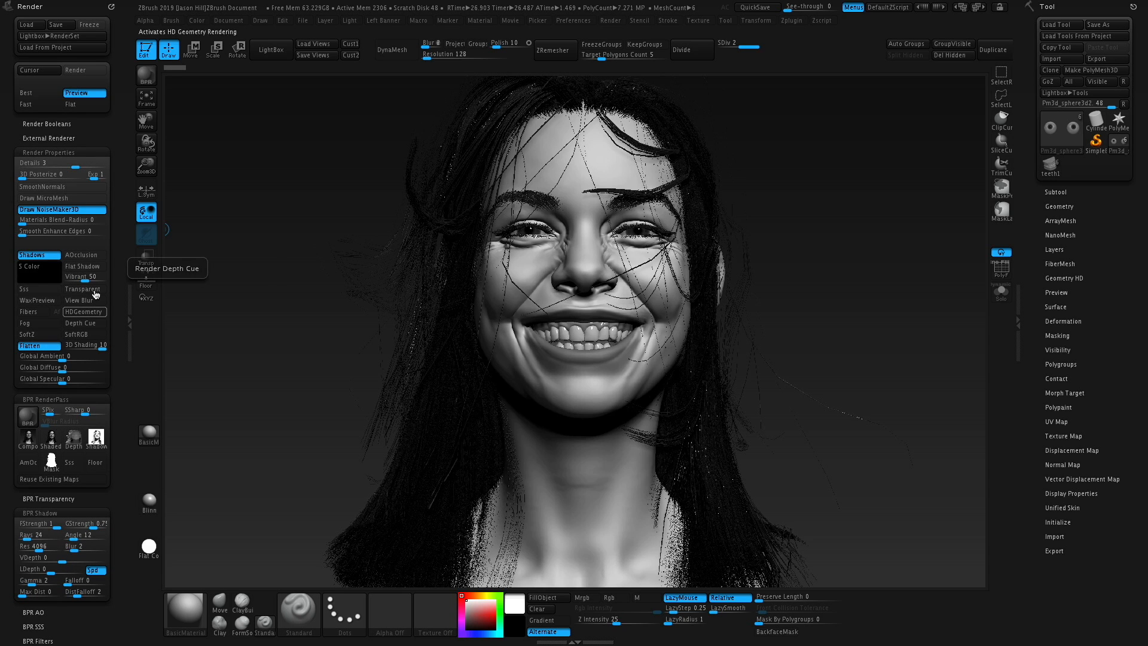
pyautogui.click(42, 290)
pyautogui.click(47, 291)
pyautogui.moveTo(53, 148); pyautogui.dragTo(53, 146)
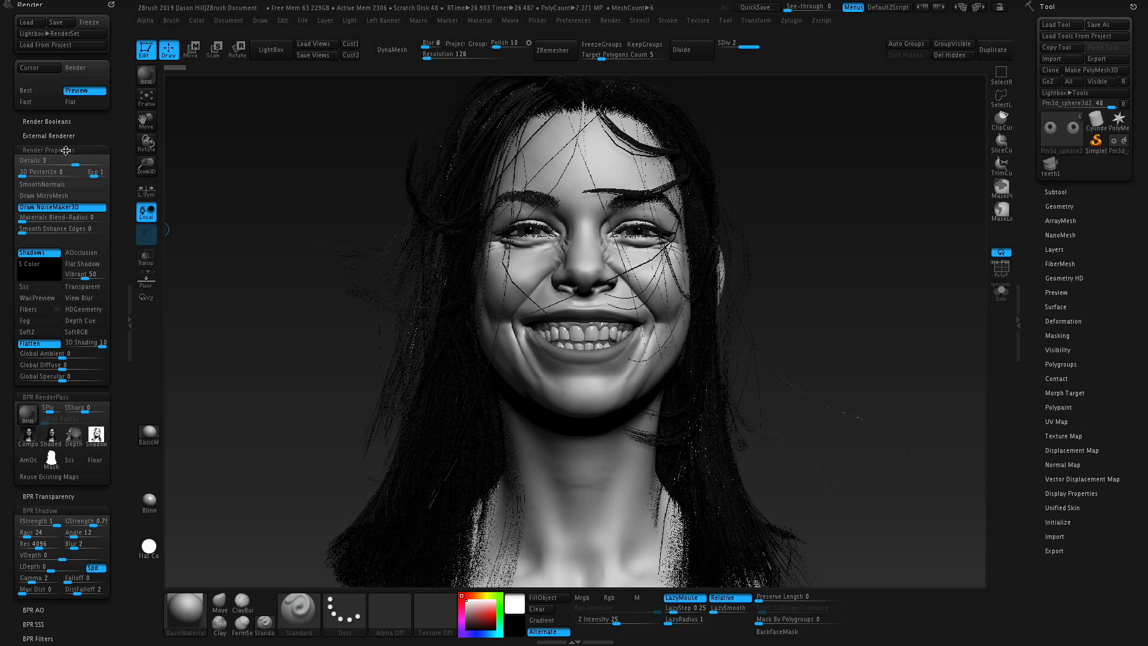
pyautogui.click(68, 153)
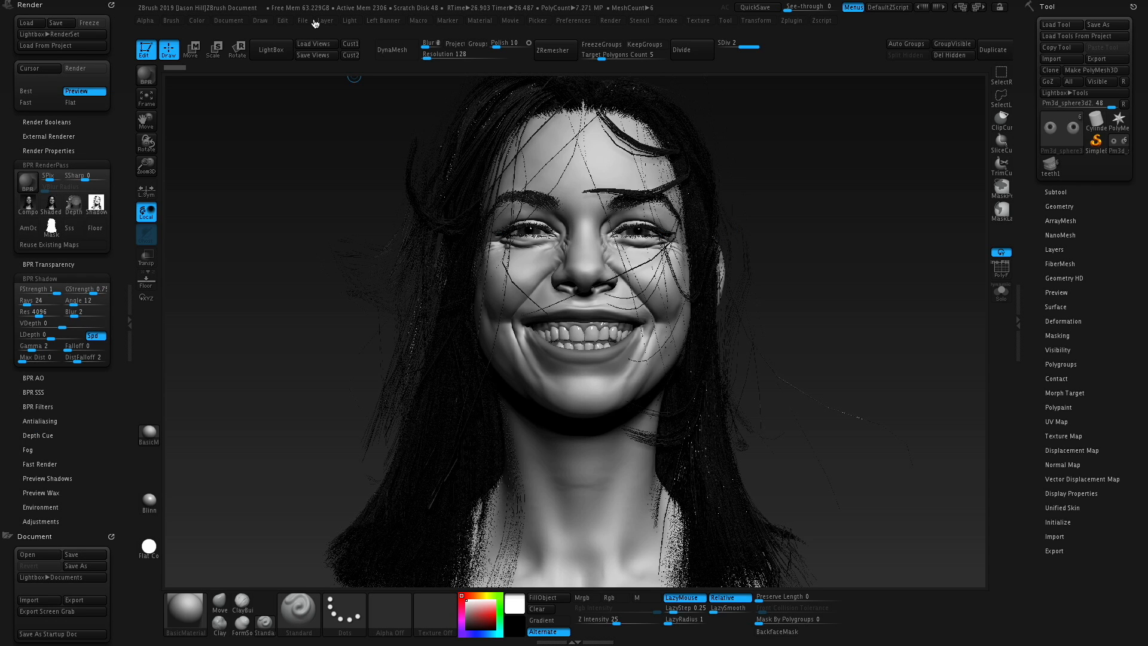
# - Move the main light to the right side of the face, set its intensity to 1 and render with BPR
pyautogui.click(351, 22)
pyautogui.moveTo(394, 72); pyautogui.dragTo(407, 64)
pyautogui.click(418, 123)
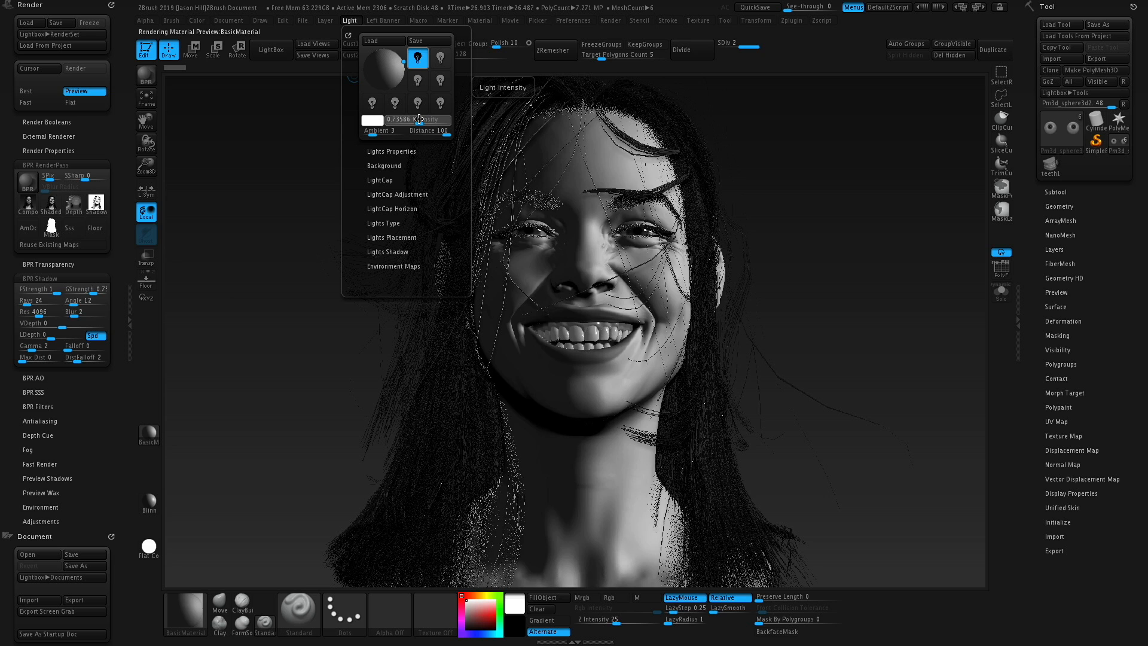
pyautogui.write('1')
pyautogui.press('Return')
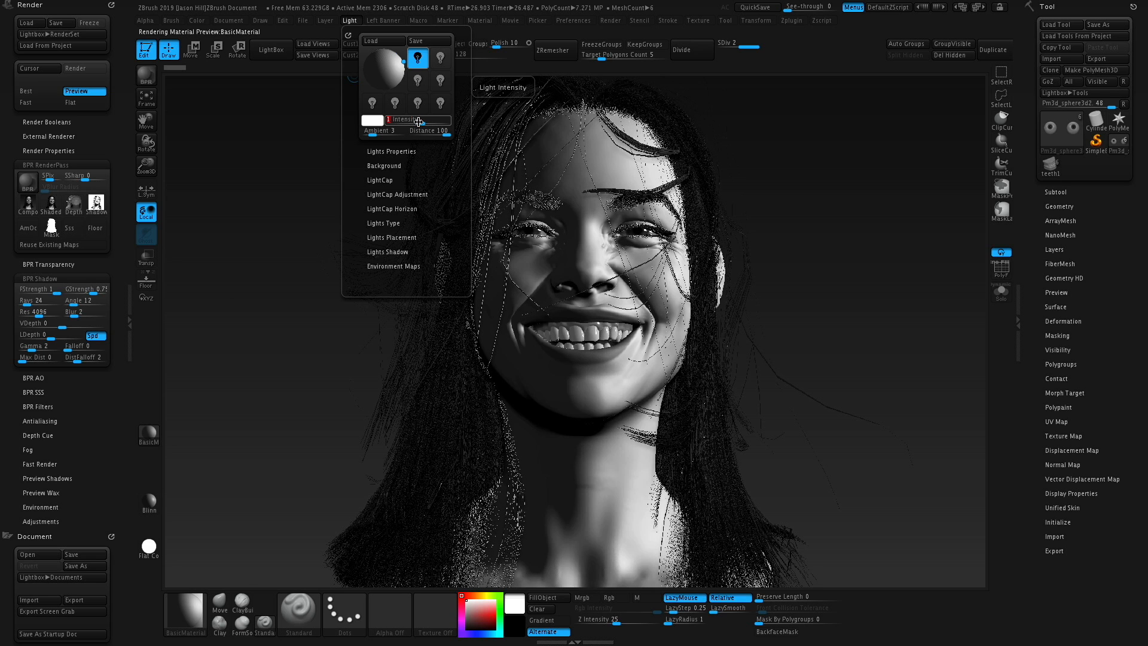
pyautogui.moveTo(404, 63); pyautogui.dragTo(408, 67)
pyautogui.hotkey('shift', 'r')
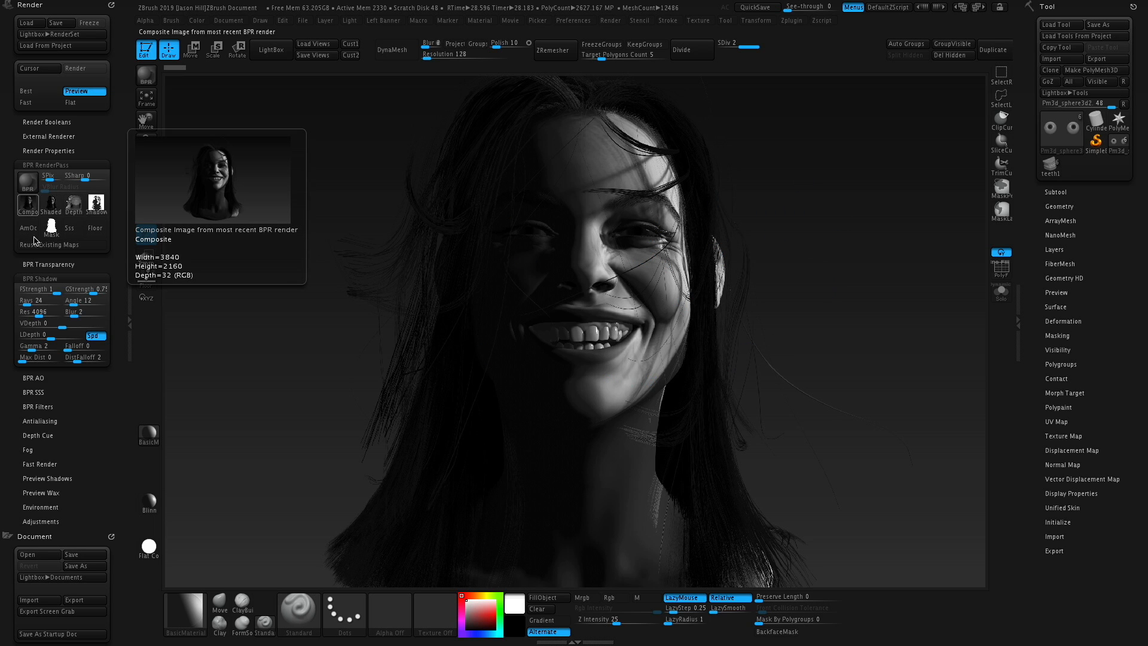
# - Start exporting the Composite render pass as a PSD and begin editing its file name
pyautogui.click(27, 203)
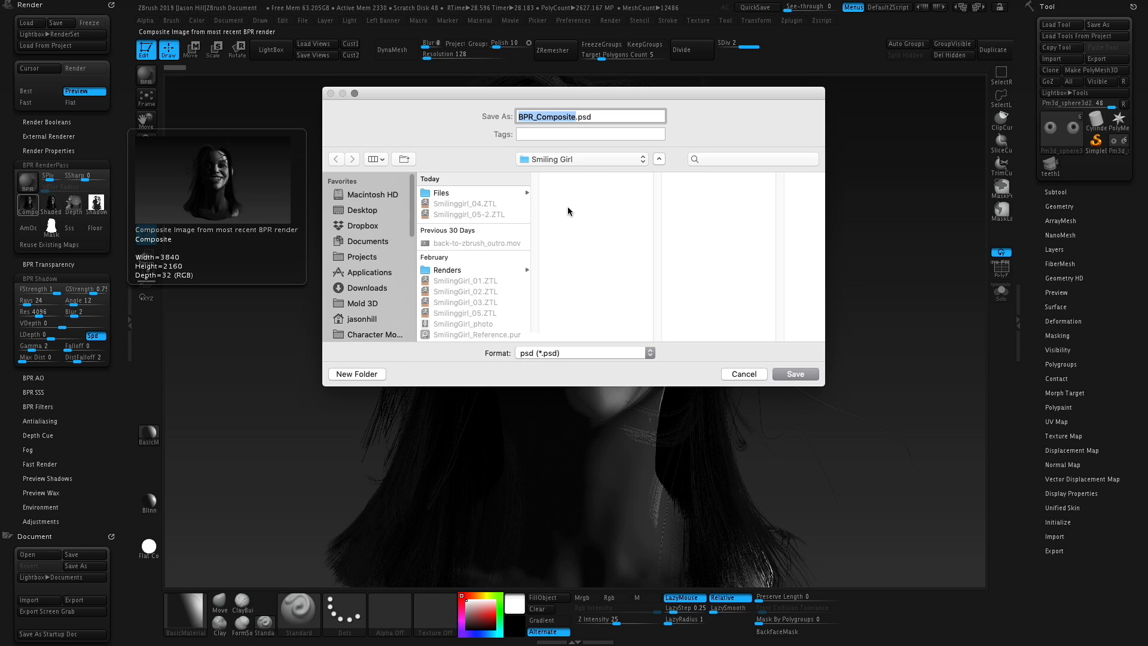
pyautogui.press('Right')
pyautogui.press('BackSpace')
pyautogui.press('BackSpace')
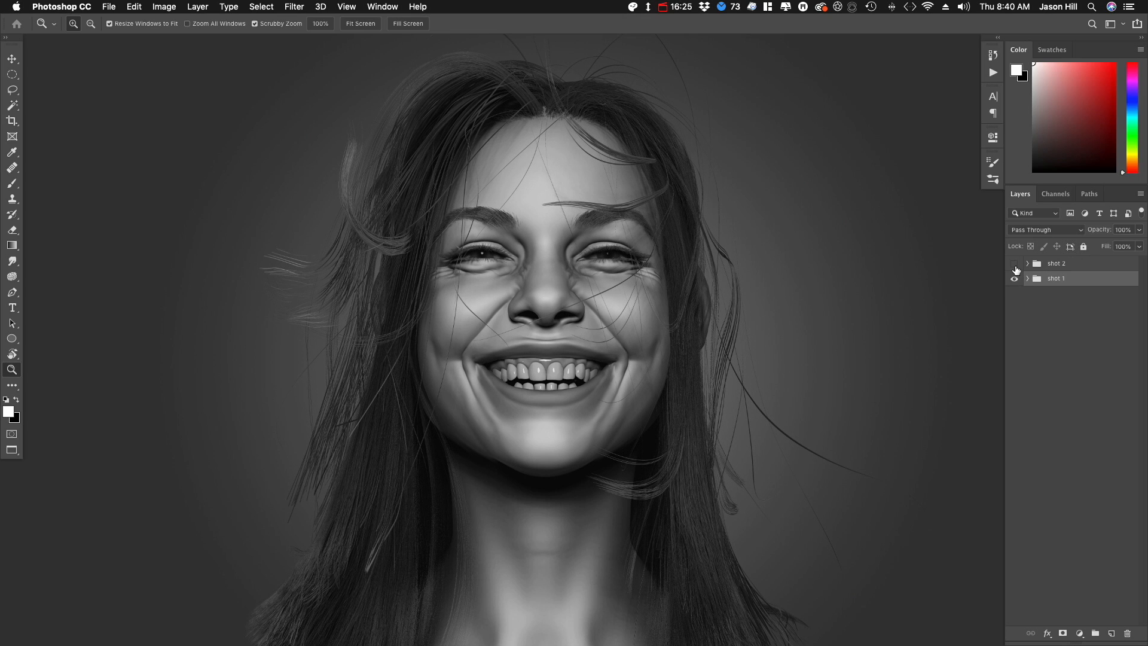
# - In Photoshop, show the shot 2 group briefly to compare it with shot 1, and hide it again
pyautogui.click(1015, 264)
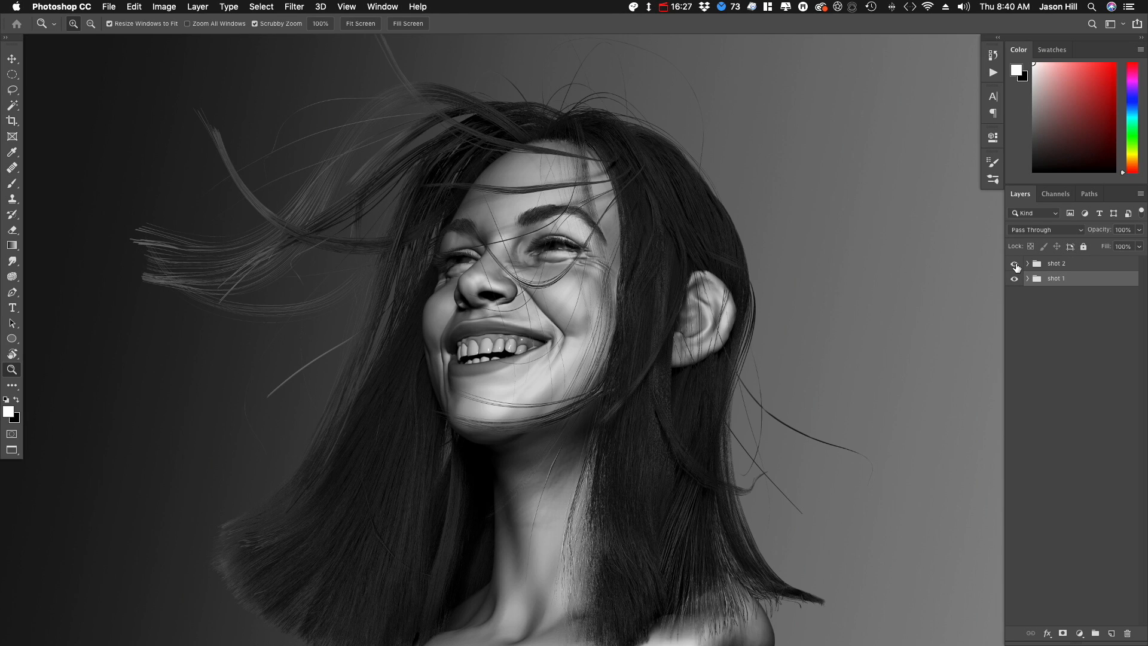
pyautogui.click(1015, 264)
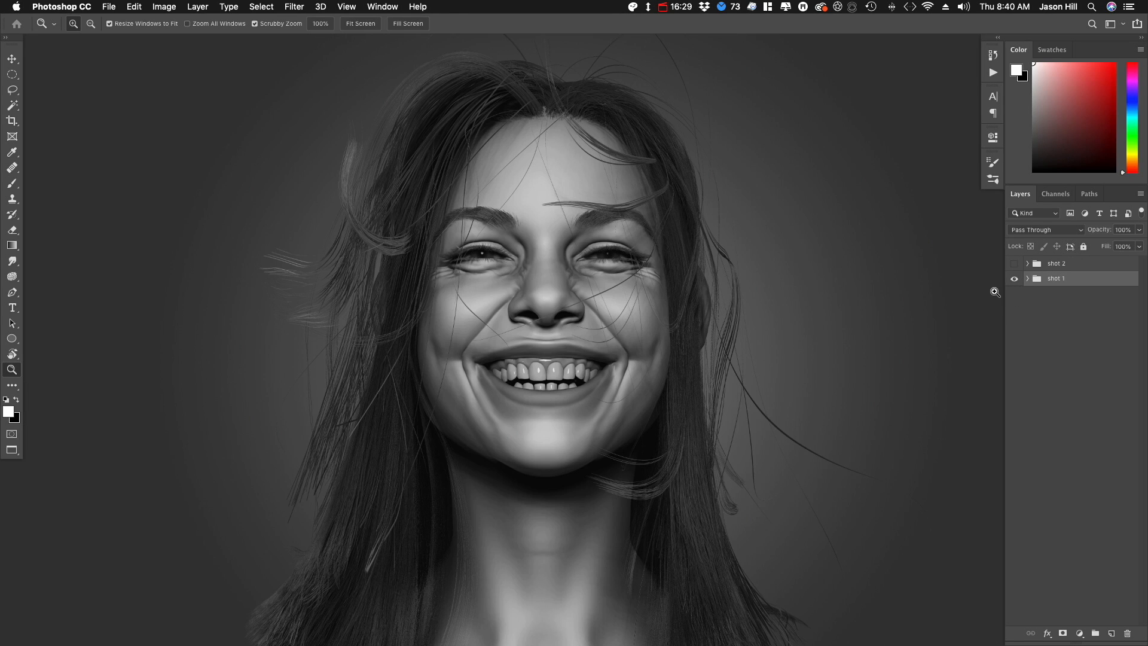
# - Expand the shot 1 and Shot1Passes groups and hide Curves 1 and the Depth, Shadow, AO, Rim 1 and Rim 2 passes
pyautogui.click(1027, 278)
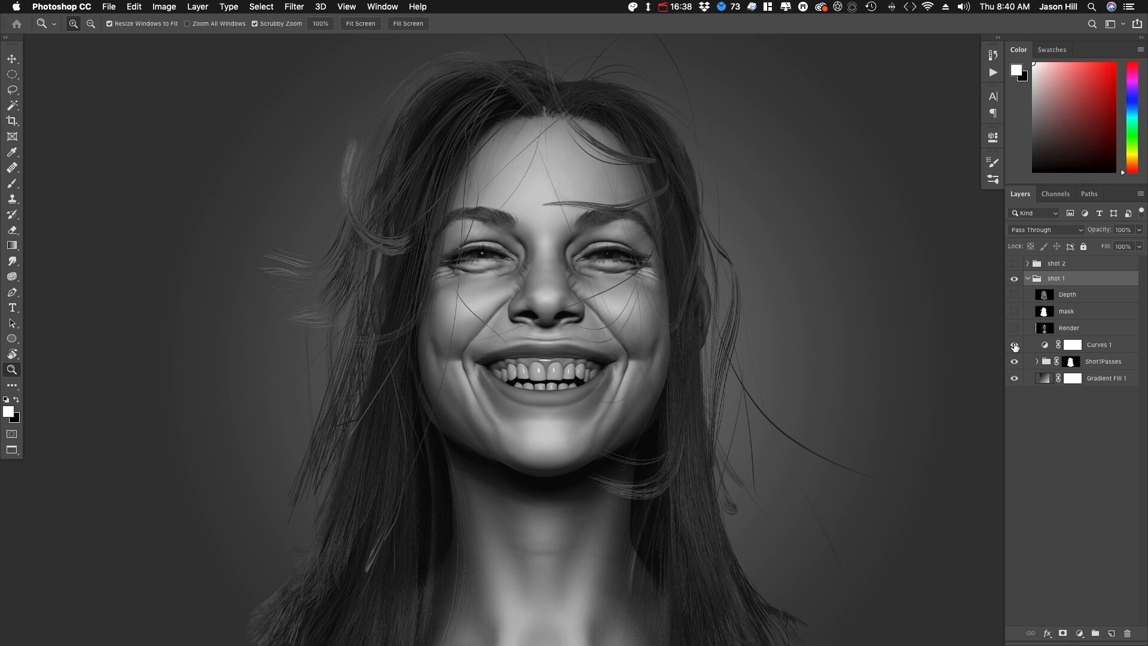
pyautogui.click(1015, 345)
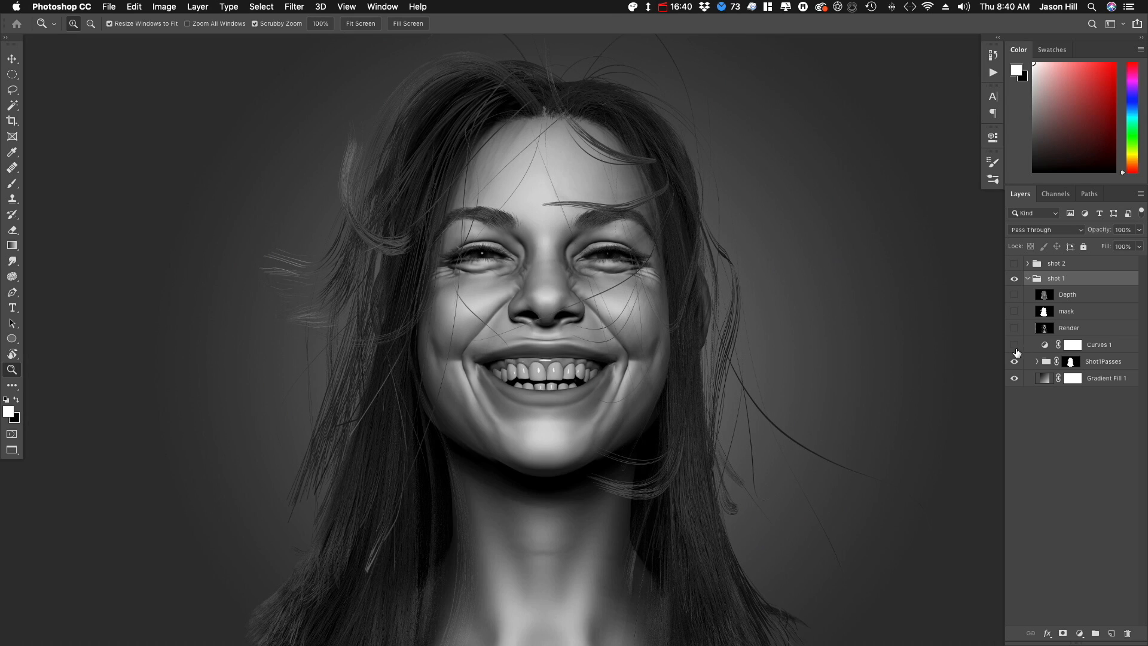
pyautogui.click(1037, 361)
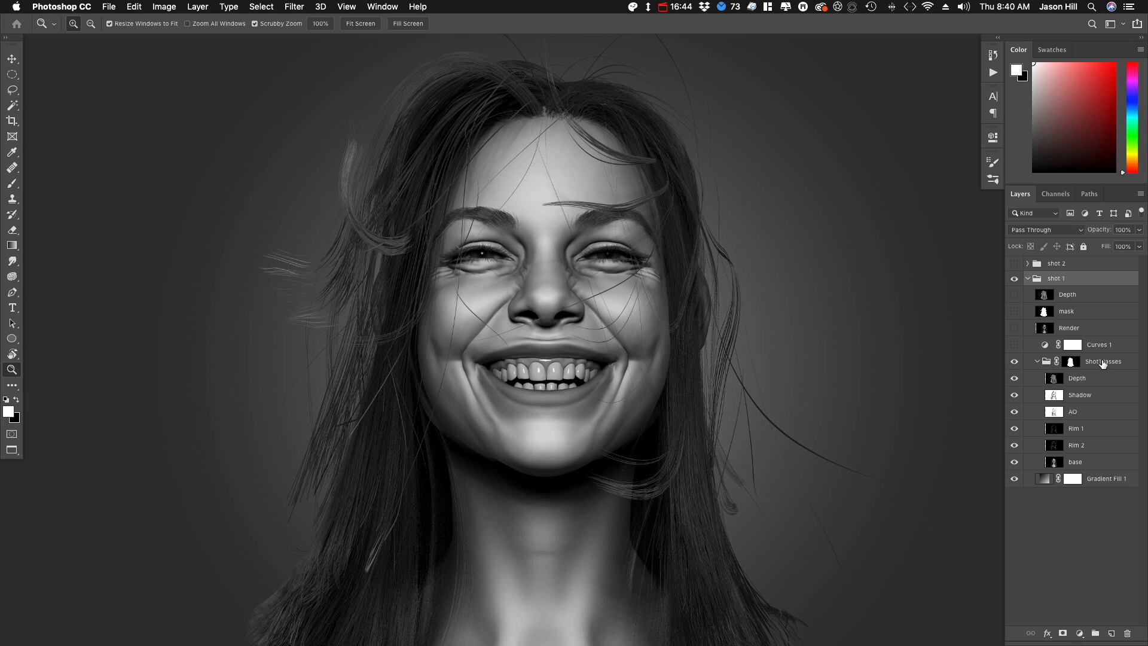
pyautogui.moveTo(1014, 378); pyautogui.dragTo(1014, 447)
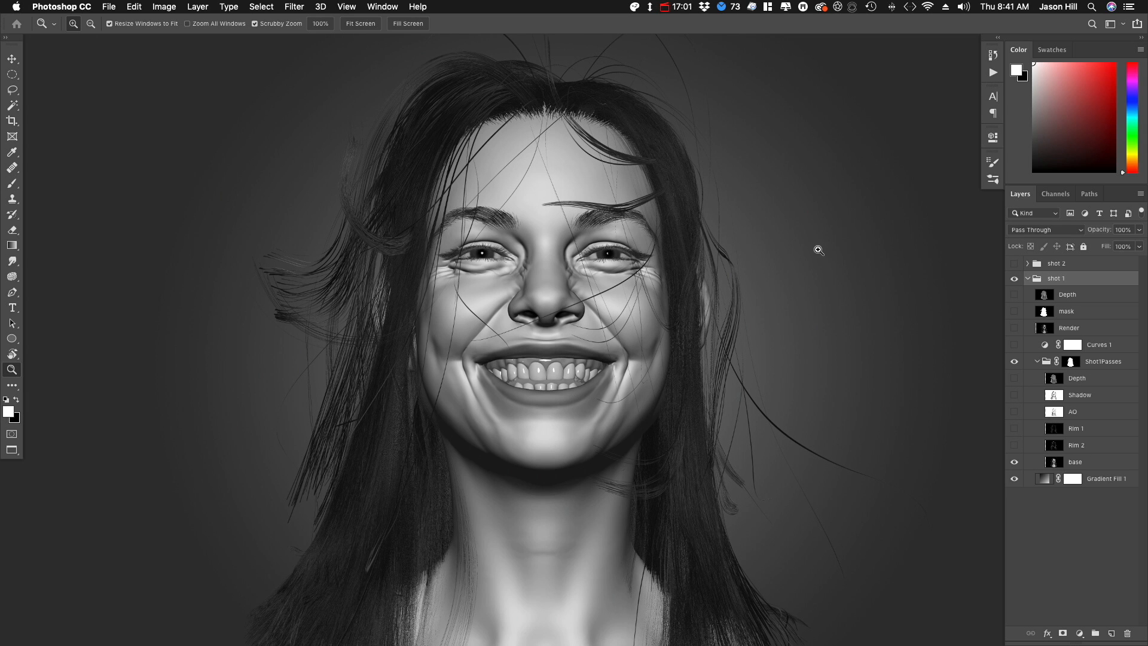
# - Switch to ZBrush, open the Render Properties and toggle the Shadows option used for the base pass
pyautogui.press('super+Tab')
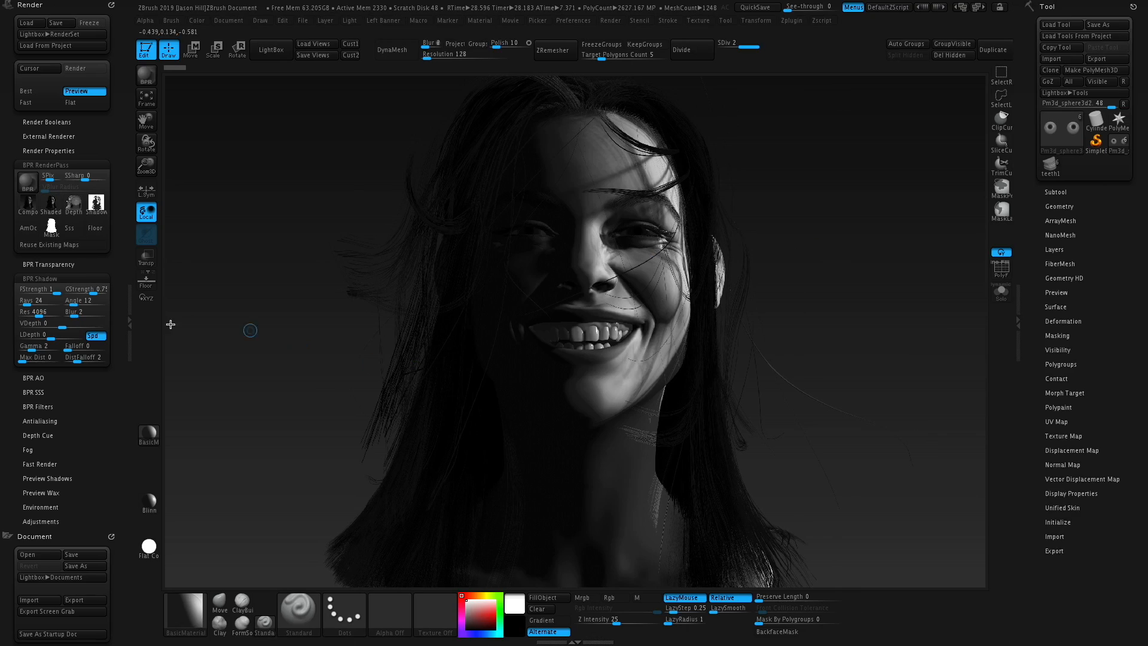
pyautogui.click(51, 257)
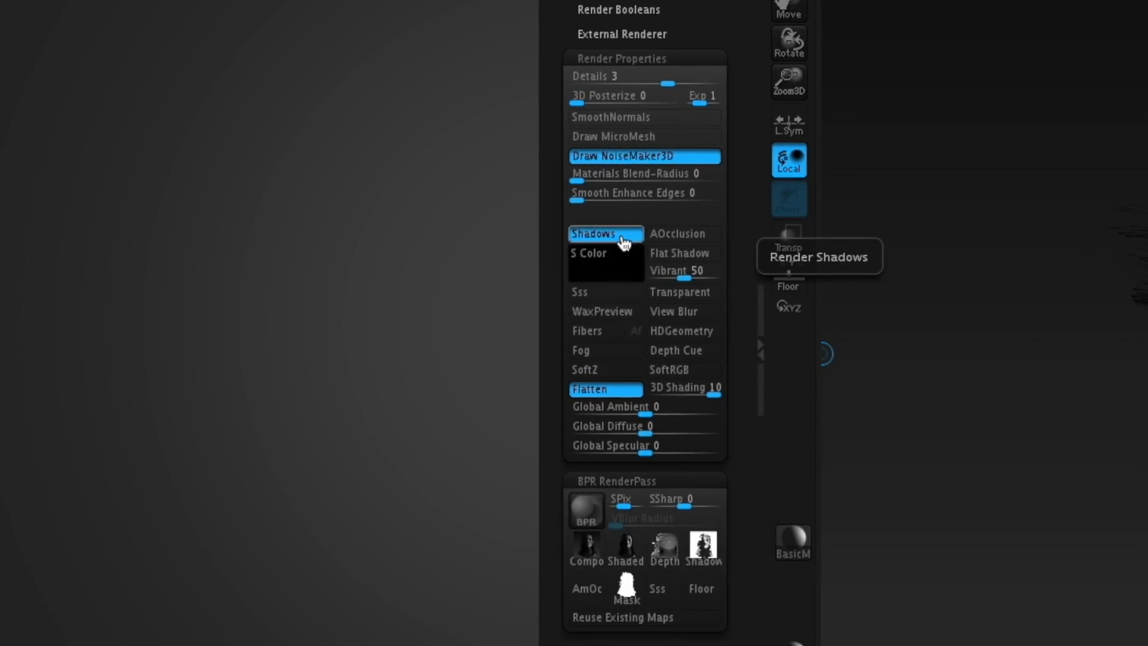
pyautogui.click(52, 259)
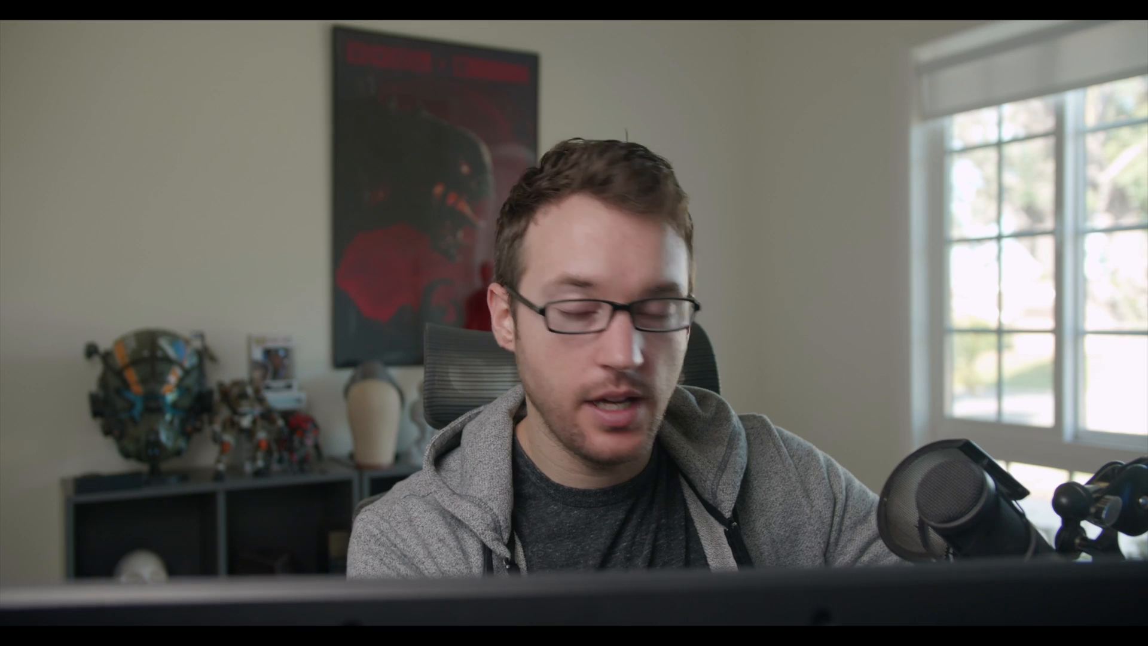
# - Switch to Photoshop, compare the Render layer with the base pass, and turn on the Shadow layer in Shot1Passes
pyautogui.press('super+Tab')
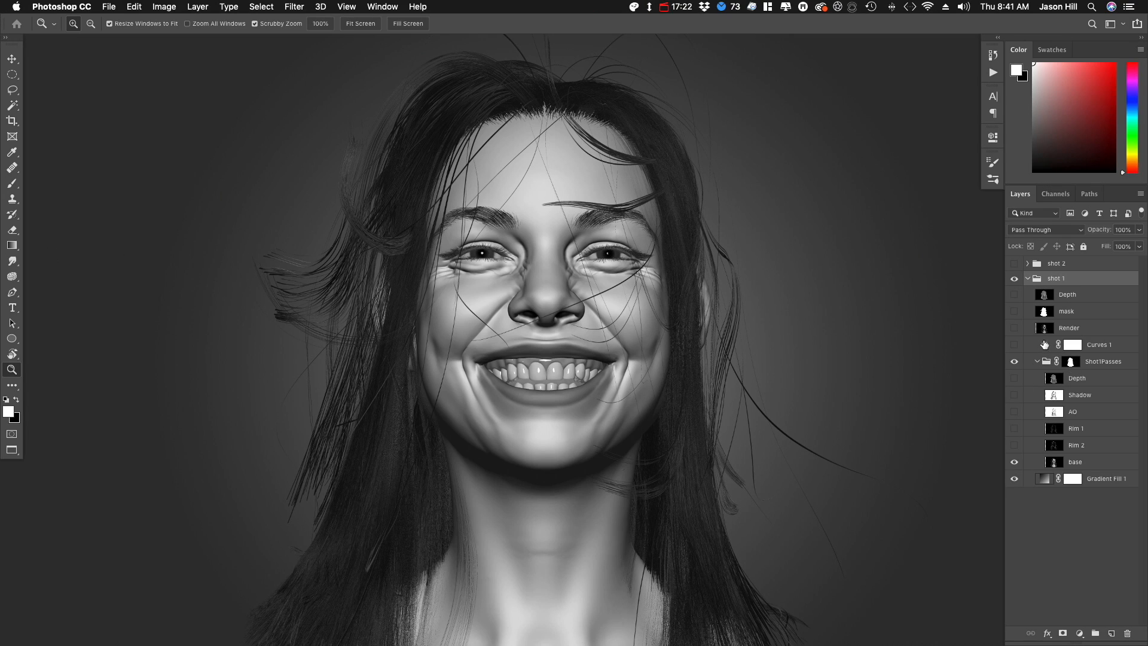
pyautogui.click(1014, 329)
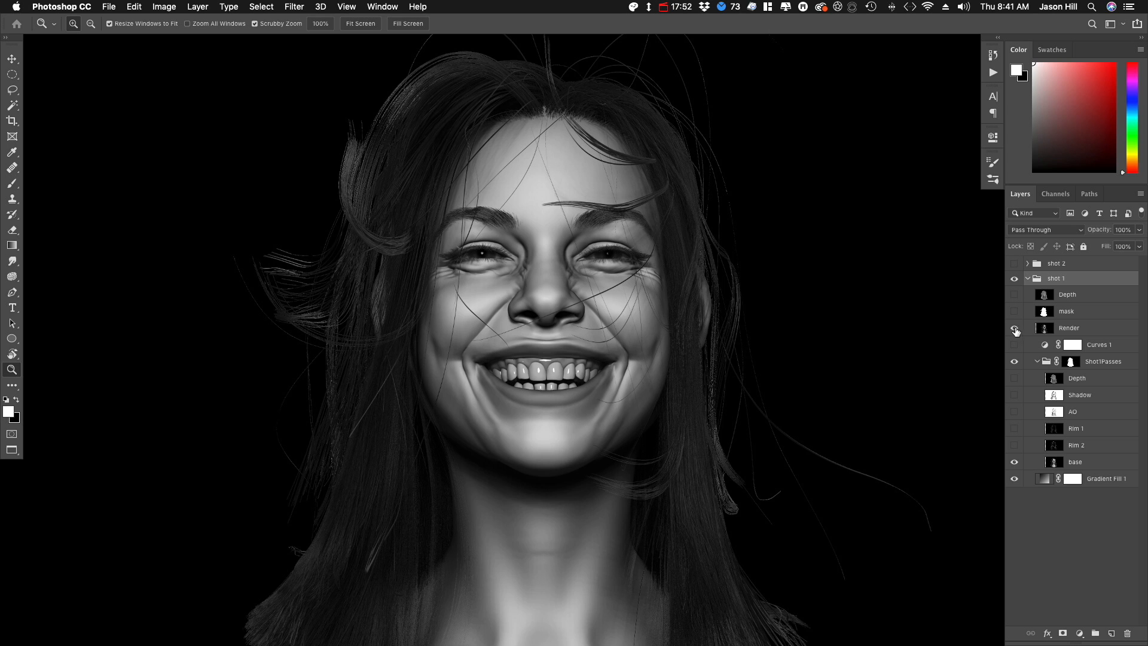
pyautogui.click(1014, 327)
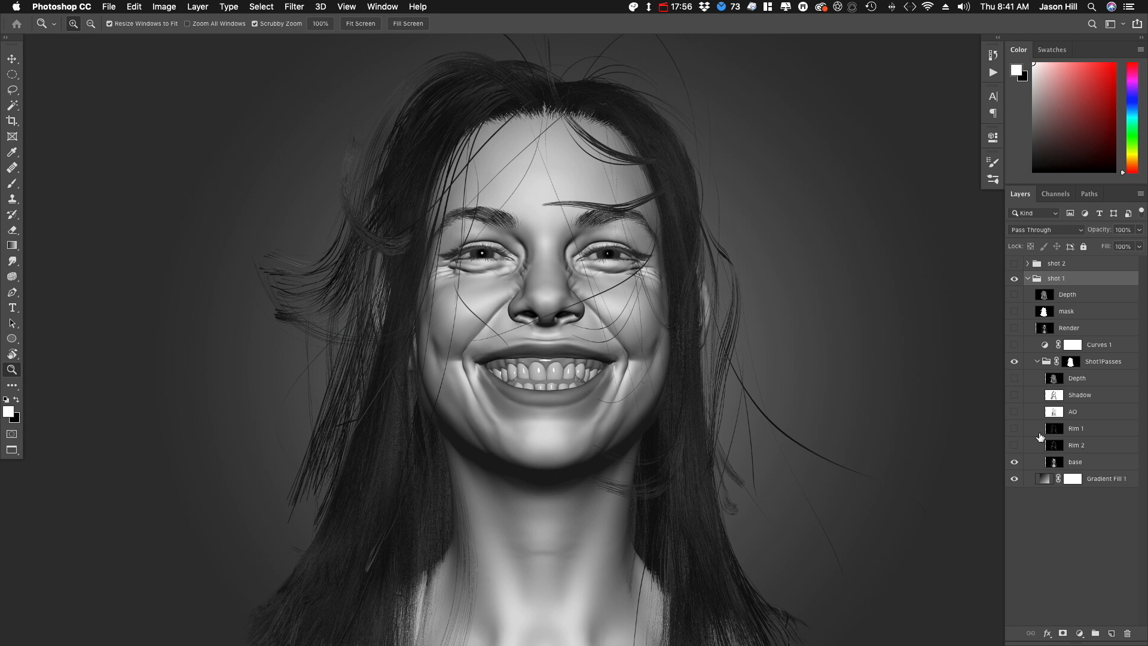
pyautogui.click(1015, 394)
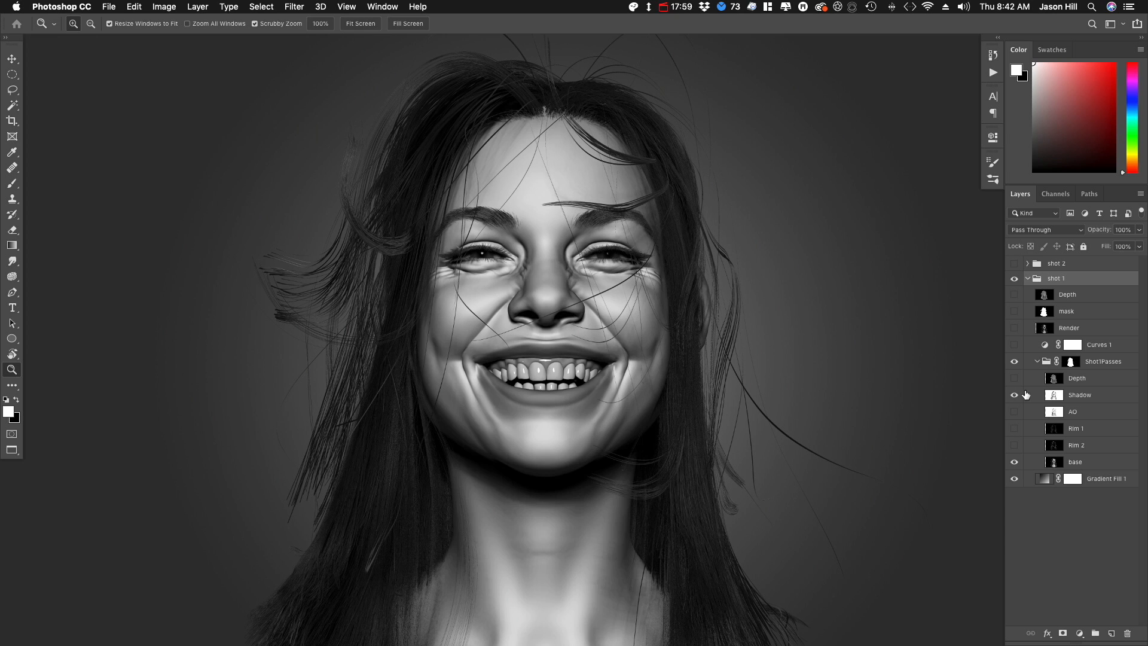
# - Copy the Shadow pass to the top of the layer stack, set the copy's blend mode to Multiply, and hide it
pyautogui.click(1094, 396)
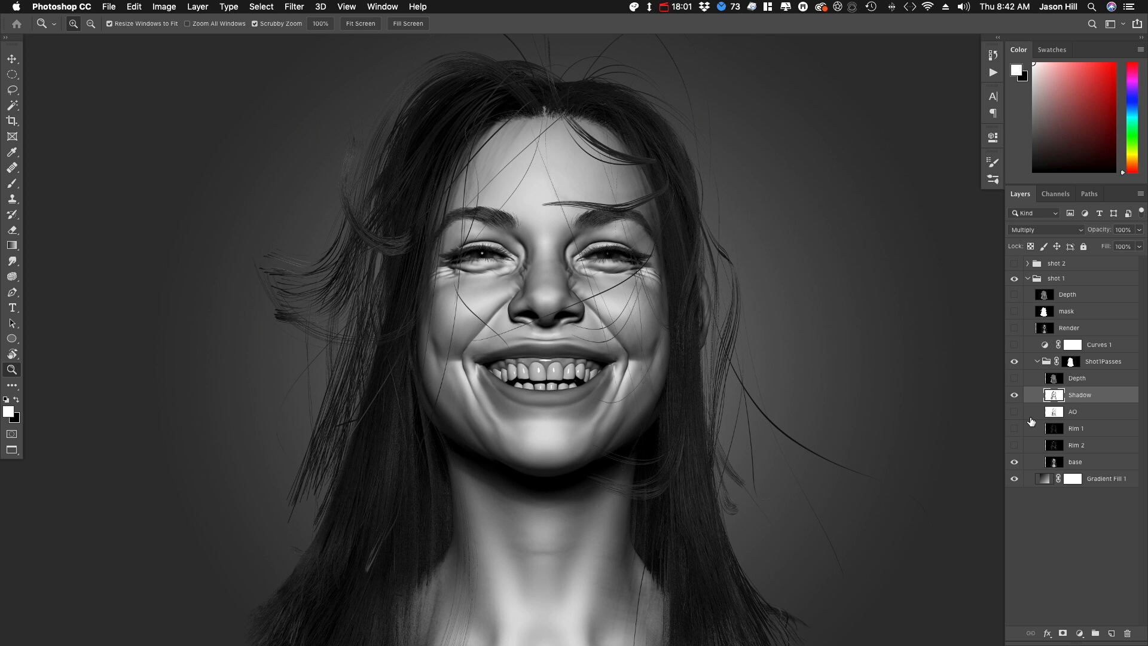
pyautogui.moveTo(1084, 392); pyautogui.dragTo(1083, 263)
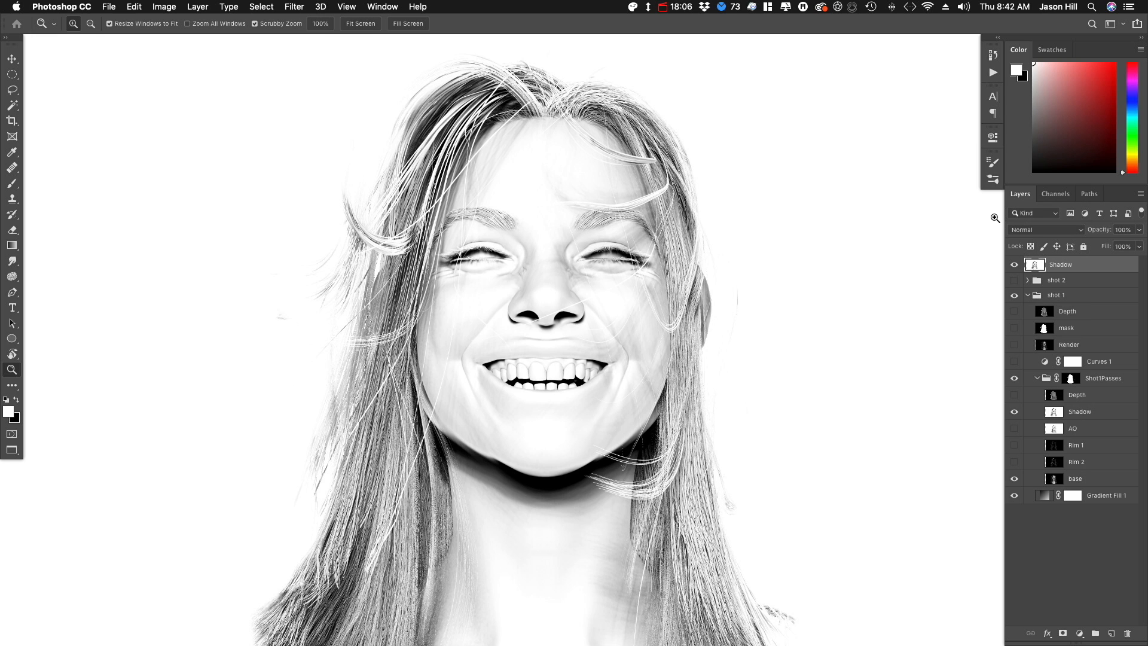
pyautogui.click(1046, 229)
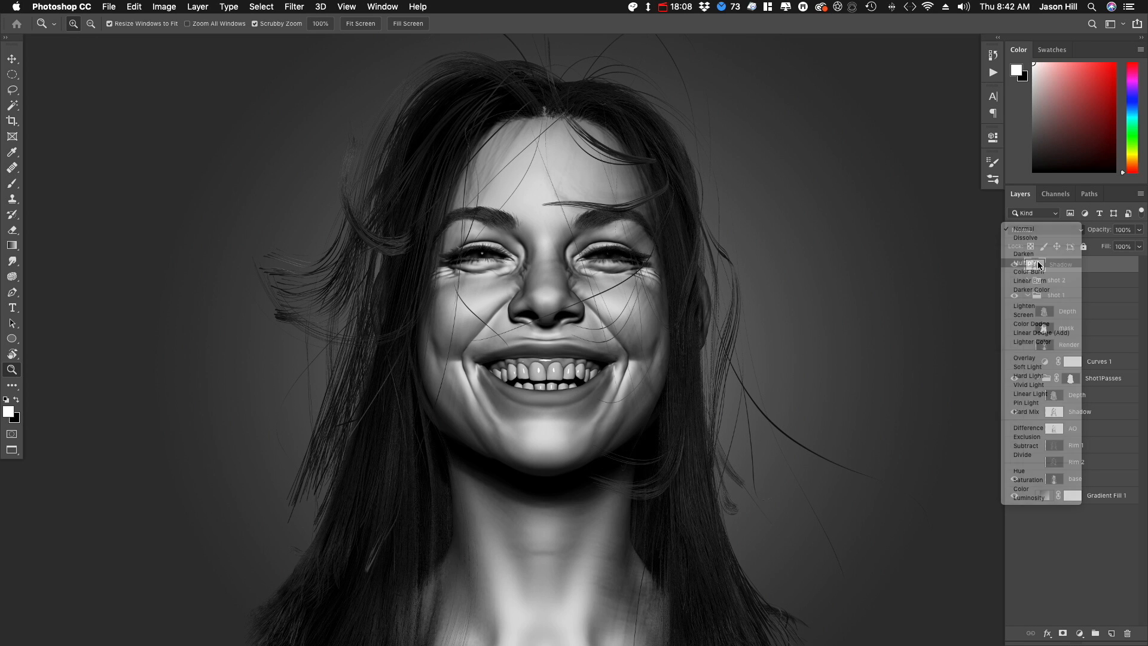
pyautogui.click(1038, 263)
pyautogui.click(1014, 264)
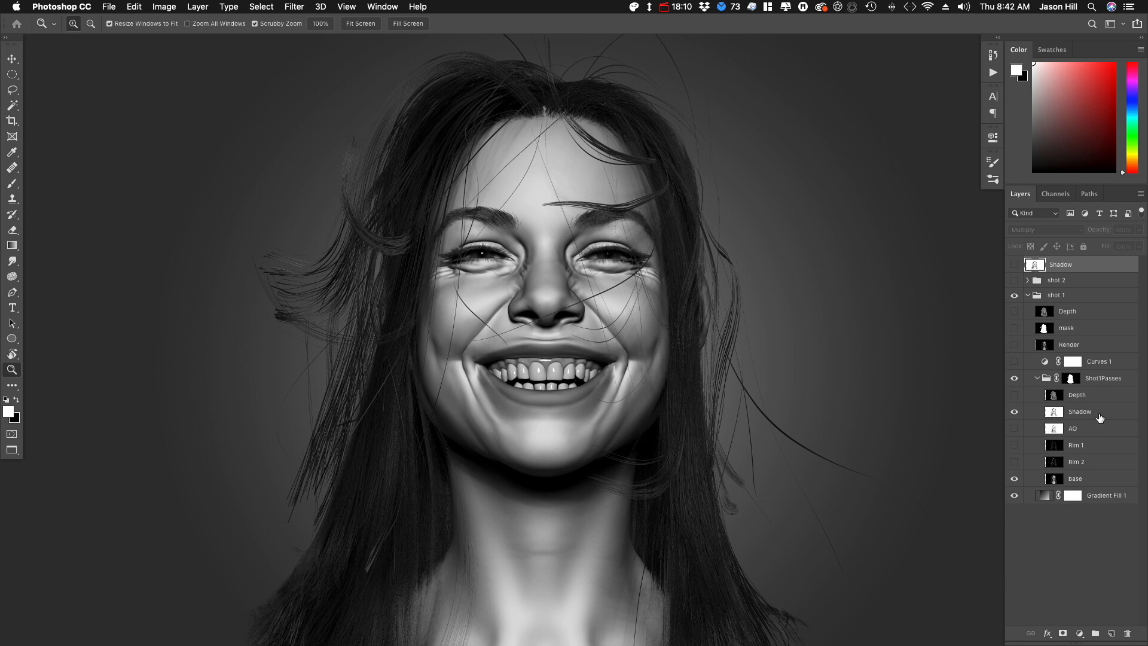
# - Select the Shadow pass in Shot1Passes and try a lower opacity for it
pyautogui.click(1100, 417)
pyautogui.click(1139, 230)
pyautogui.moveTo(1139, 245); pyautogui.dragTo(1113, 247)
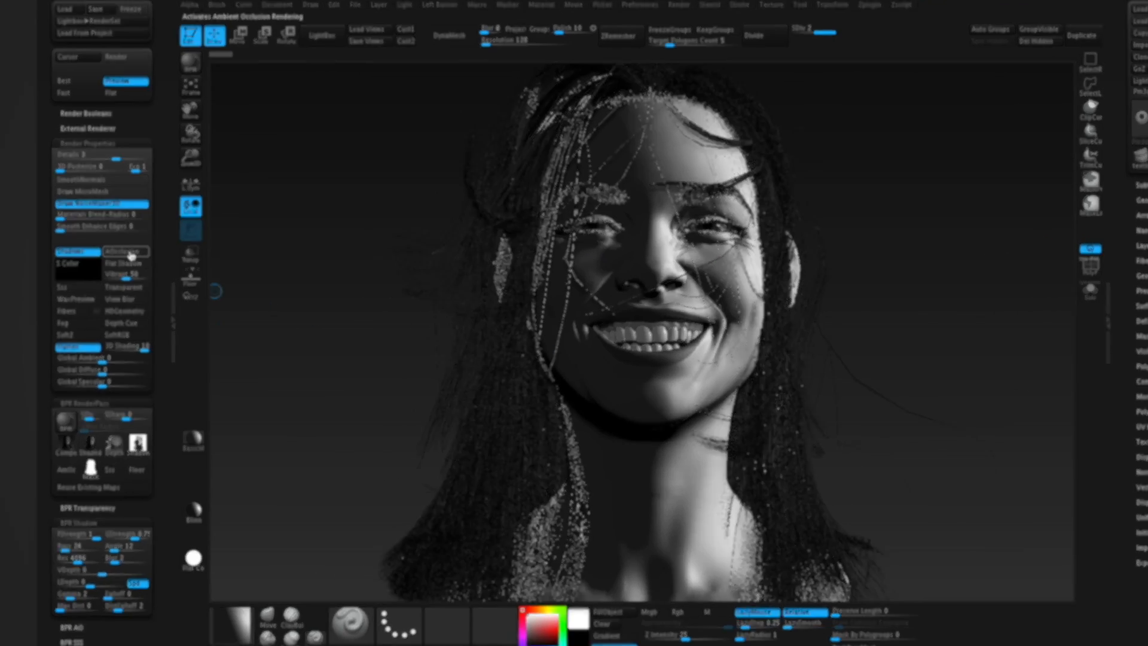
# - Switch to ZBrush and toggle ambient occlusion rendering, and switch back to Photoshop to show the Rim 1 and Rim 2 passes
pyautogui.click(131, 253)
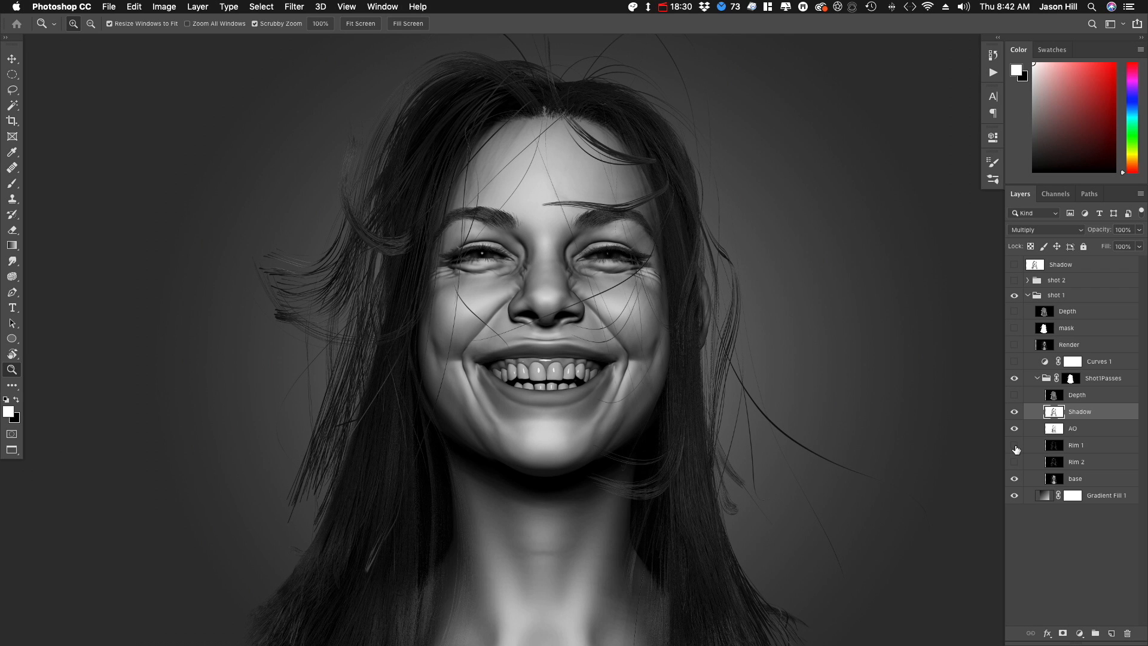
pyautogui.click(1015, 446)
pyautogui.click(1014, 447)
pyautogui.click(1014, 446)
pyautogui.click(1015, 462)
pyautogui.click(1014, 462)
pyautogui.click(1014, 463)
# - Select the Rim 1 pass and vary its opacity to judge the rim light's strength on the face and hair
pyautogui.click(1076, 444)
pyautogui.moveTo(610, 314); pyautogui.dragTo(640, 390)
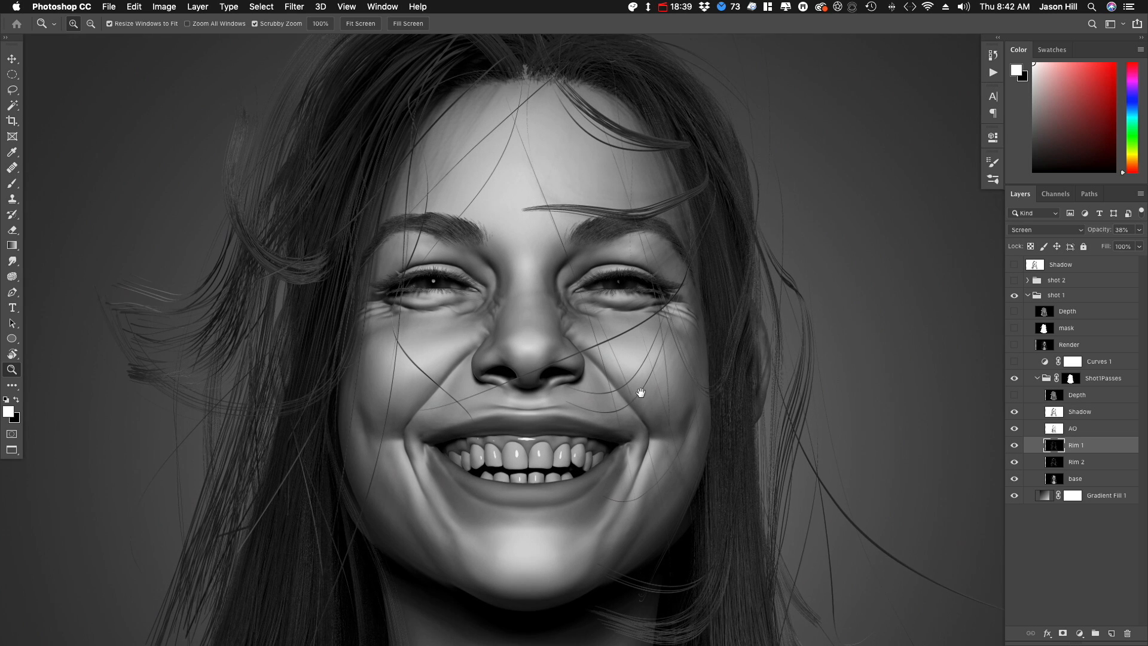
pyautogui.click(1139, 229)
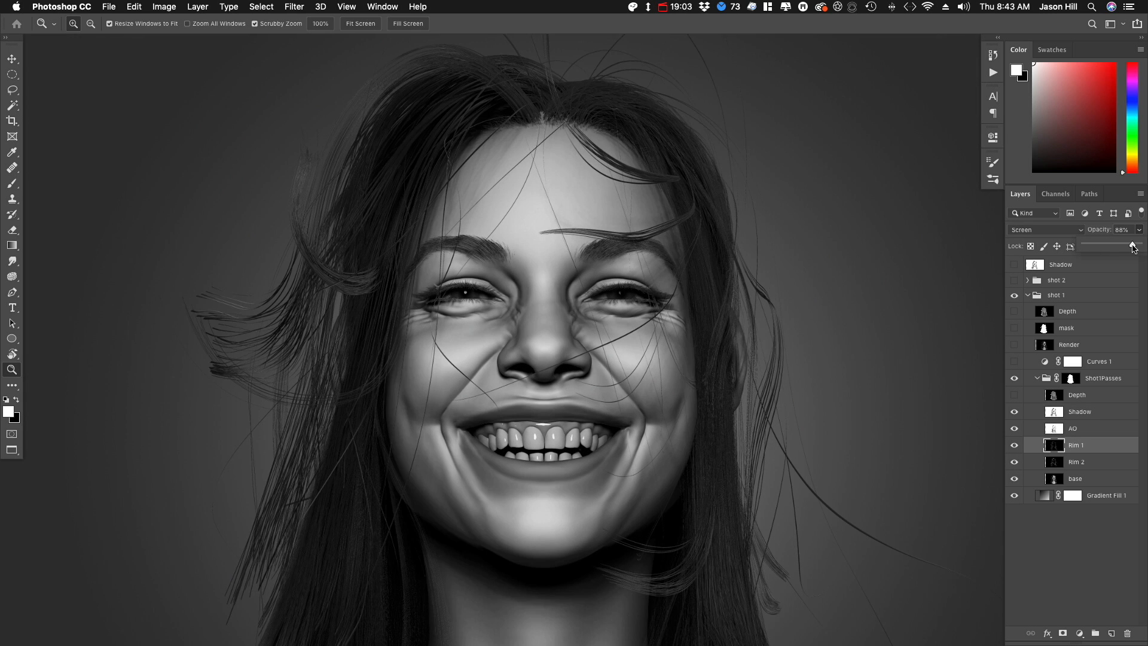
pyautogui.moveTo(1103, 244); pyautogui.dragTo(1078, 245)
pyautogui.moveTo(1084, 245); pyautogui.dragTo(1102, 245)
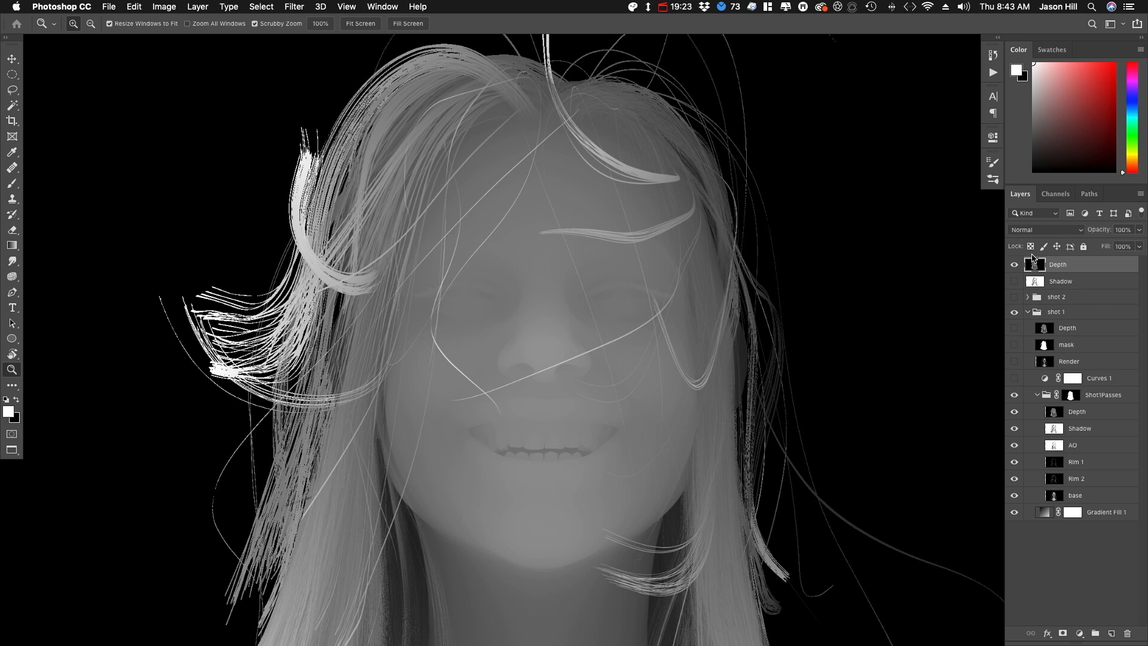
# - Check the blend modes for the topmost Depth copy, hide the copy, and select the Depth pass in Shot1Passes
pyautogui.click(1055, 233)
pyautogui.click(1045, 228)
pyautogui.click(1014, 264)
pyautogui.click(1077, 411)
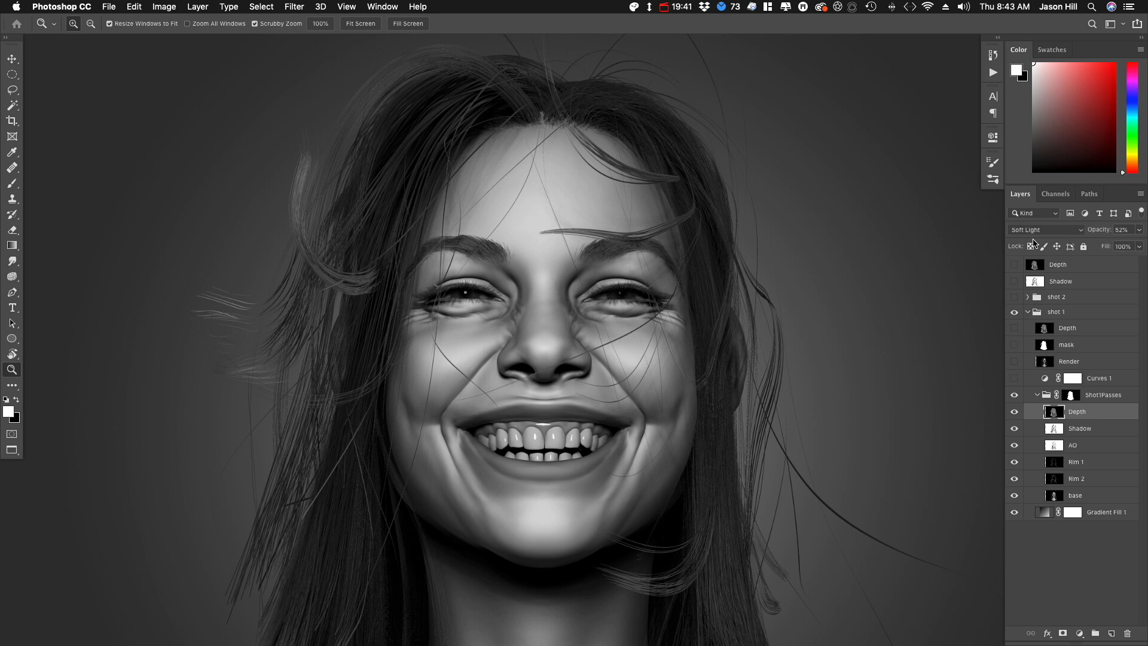
# - Turn the Depth pass in Shot1Passes off and on repeatedly to compare its Soft Light effect on the flyaway hair
pyautogui.click(1015, 412)
pyautogui.click(1015, 412)
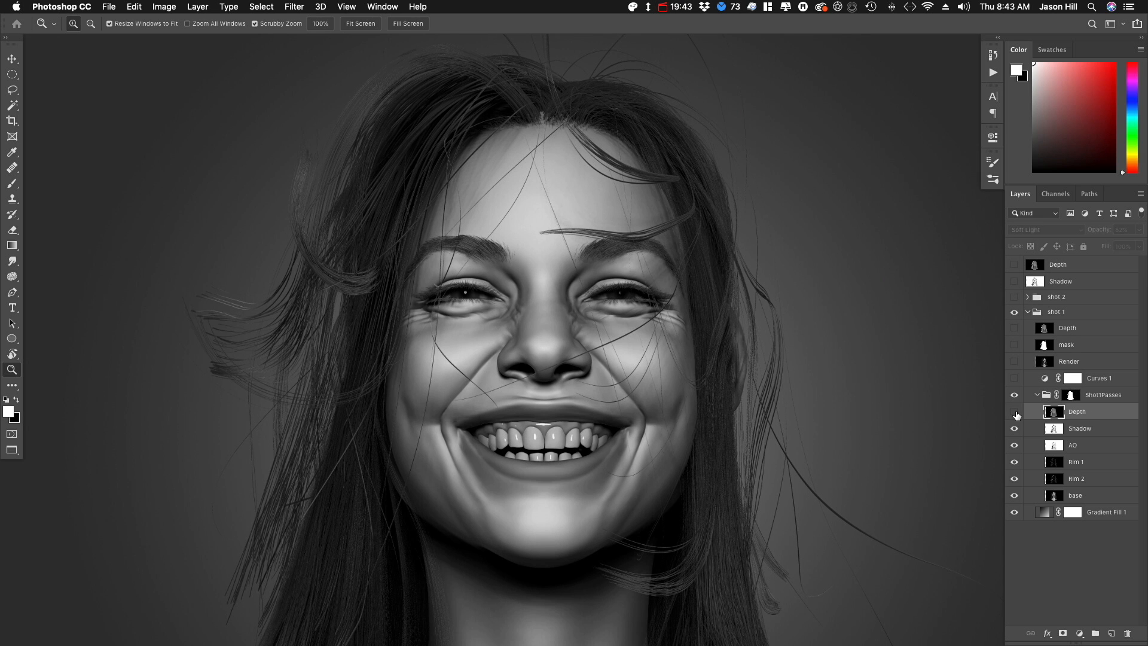
pyautogui.click(1015, 412)
pyautogui.click(1014, 412)
pyautogui.click(1015, 412)
pyautogui.click(1015, 412)
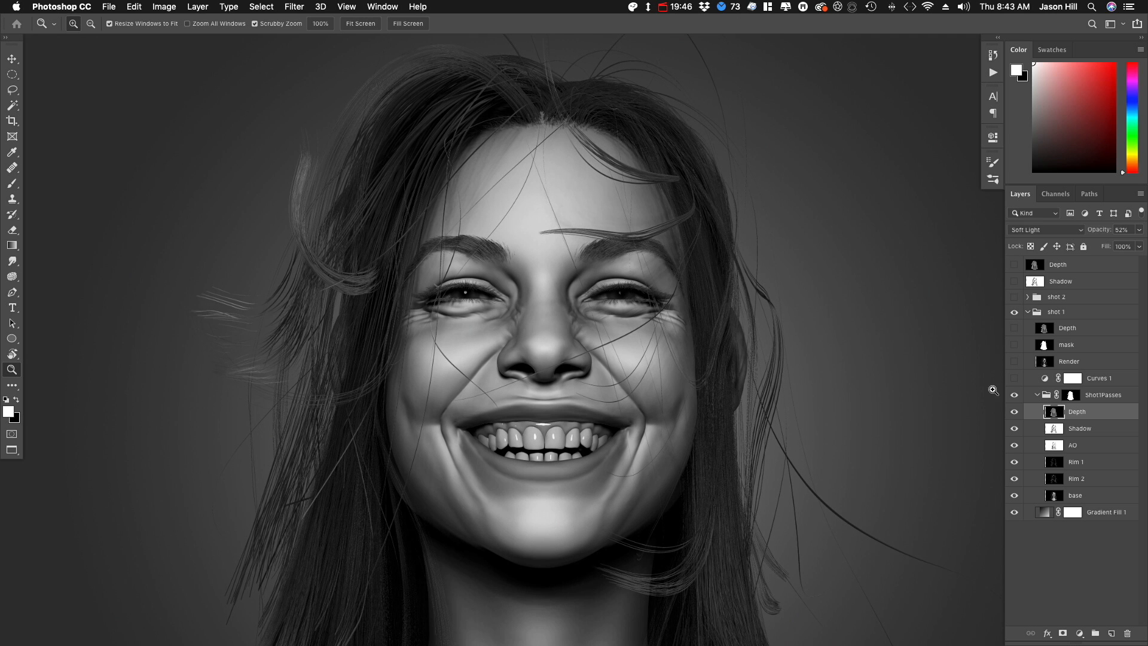
# - Compare the whole bust with and without the Depth pass, leaving the pass turned on
pyautogui.moveTo(620, 211); pyautogui.dragTo(598, 204)
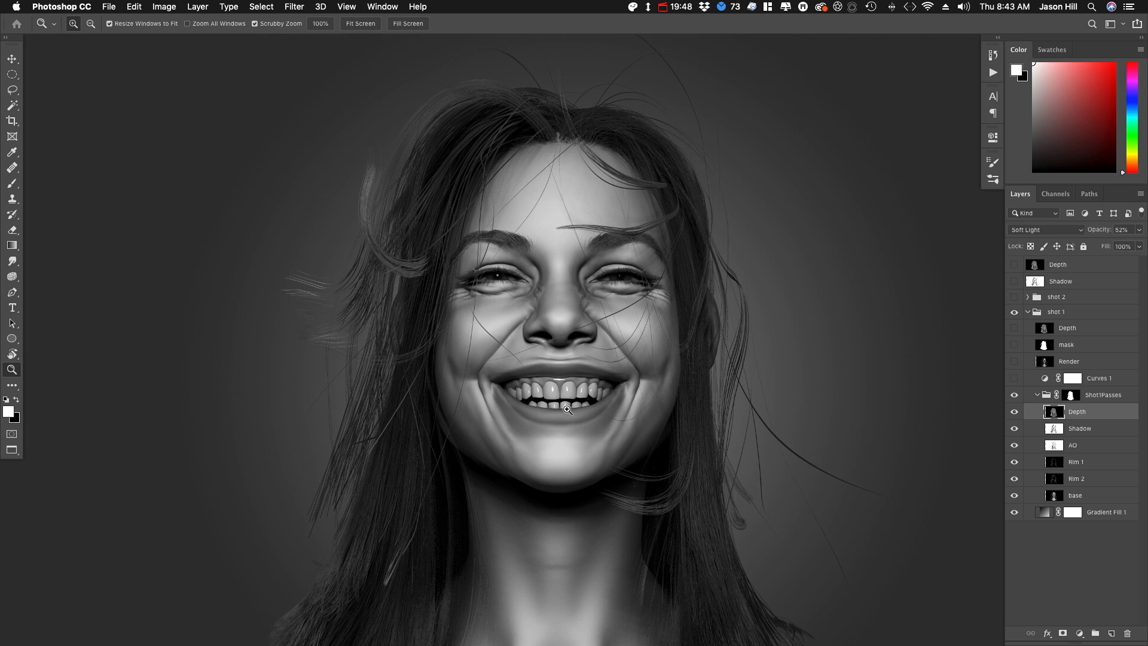
pyautogui.click(1015, 412)
pyautogui.click(1014, 412)
pyautogui.moveTo(767, 419); pyautogui.dragTo(772, 310)
pyautogui.keyDown('alt'); pyautogui.click(619, 406); pyautogui.keyUp('alt')
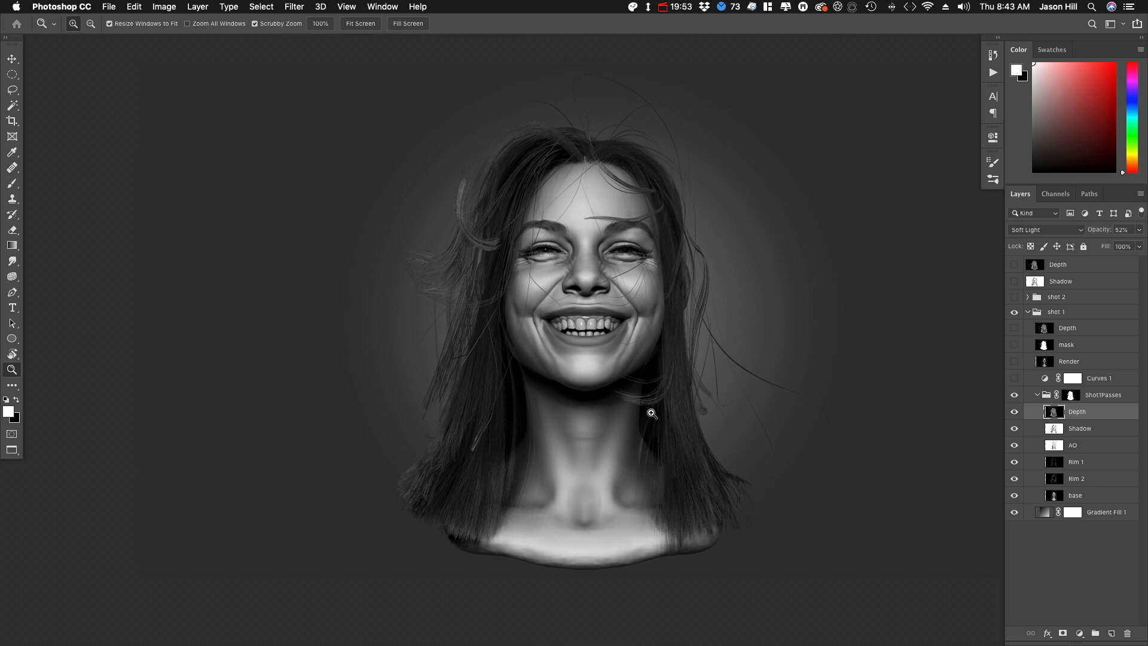
pyautogui.click(1015, 412)
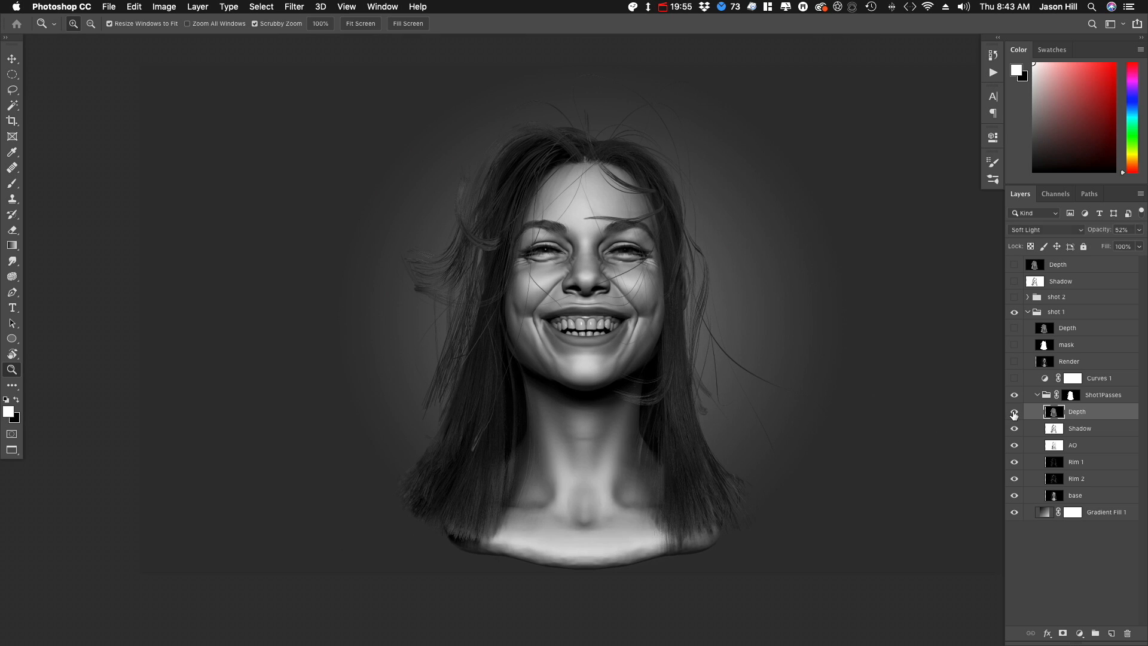
pyautogui.click(1014, 412)
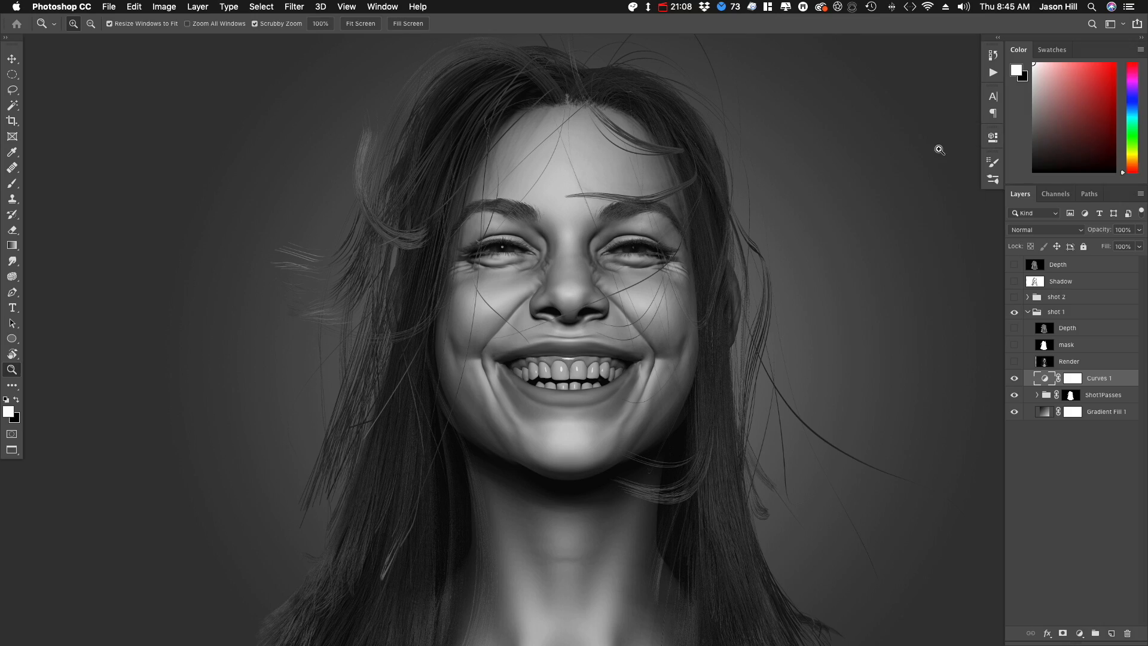
# - Hide the interface panels and inspect the hair strands of the composited shot 1 up close
pyautogui.press('Tab')
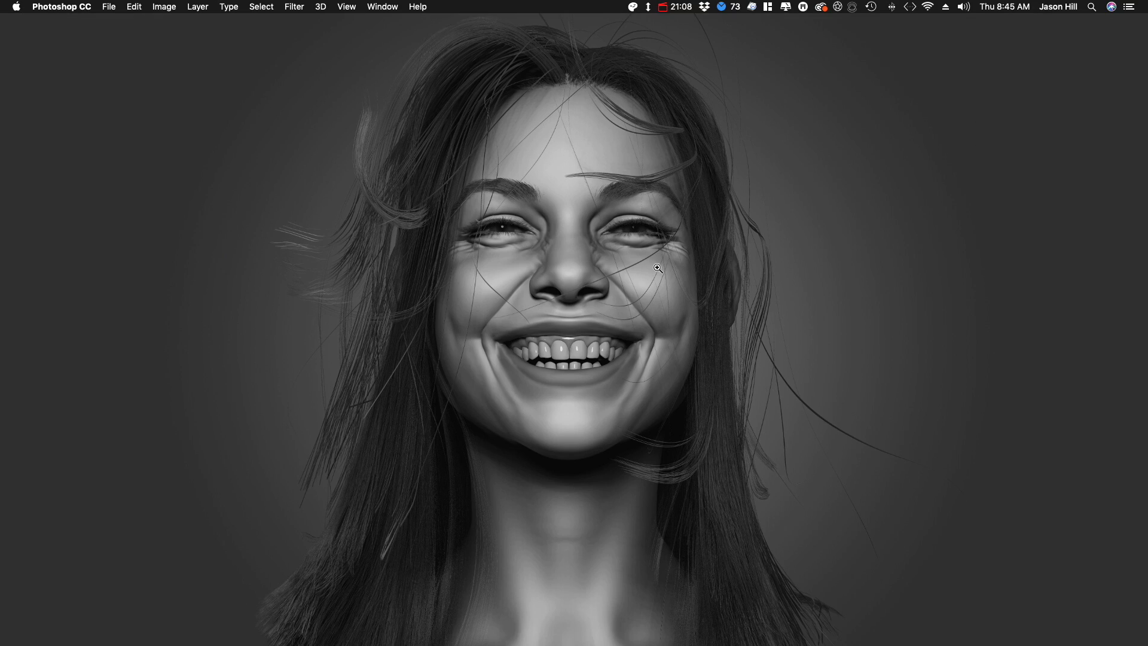
pyautogui.moveTo(808, 220); pyautogui.dragTo(848, 220)
pyautogui.moveTo(717, 238); pyautogui.dragTo(751, 241)
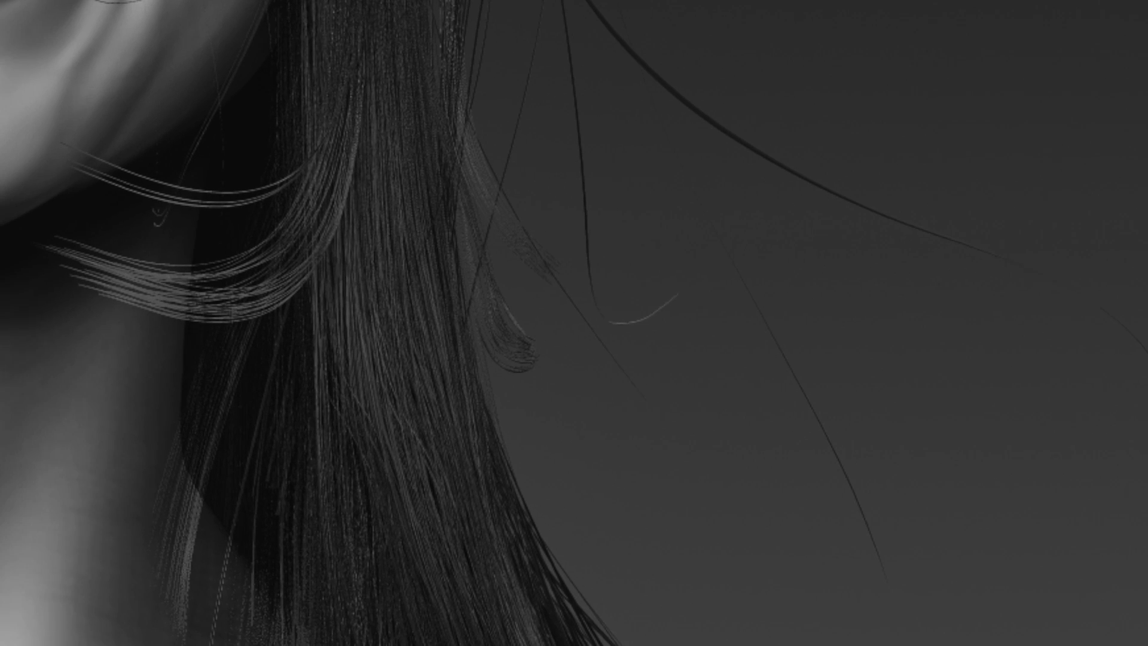